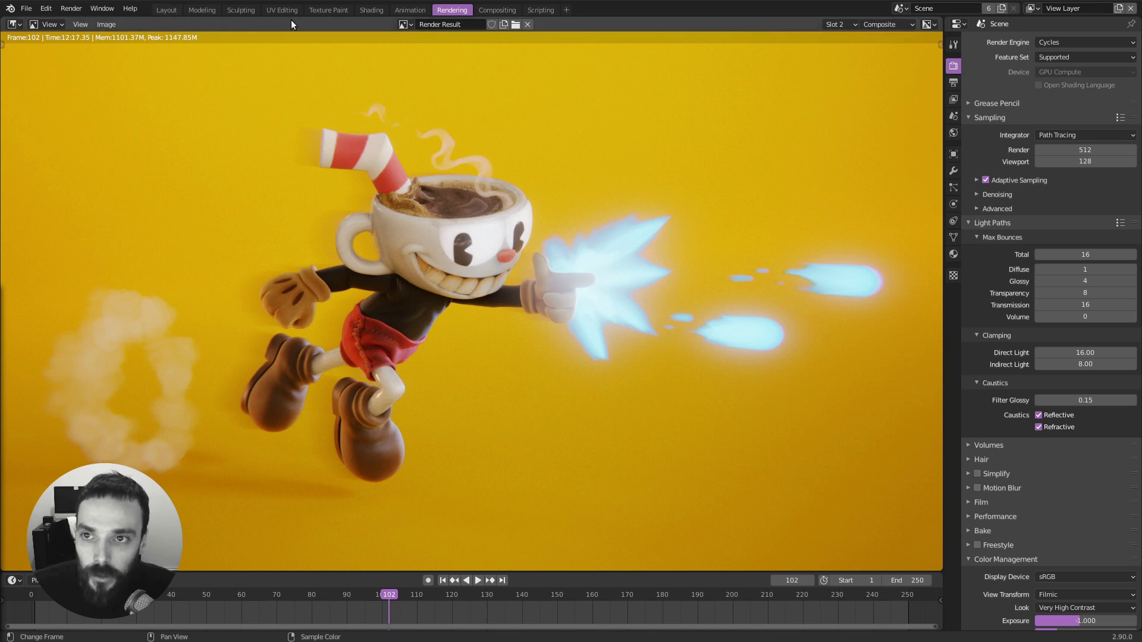
scroll(458, 211, down, 2)
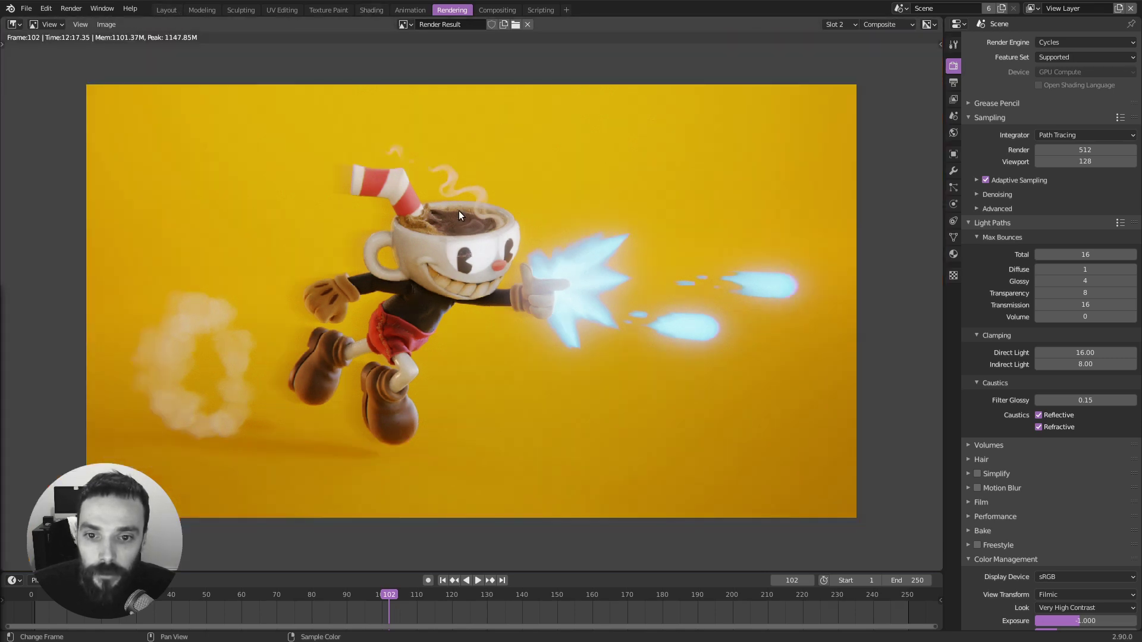
scroll(517, 234, up, 2)
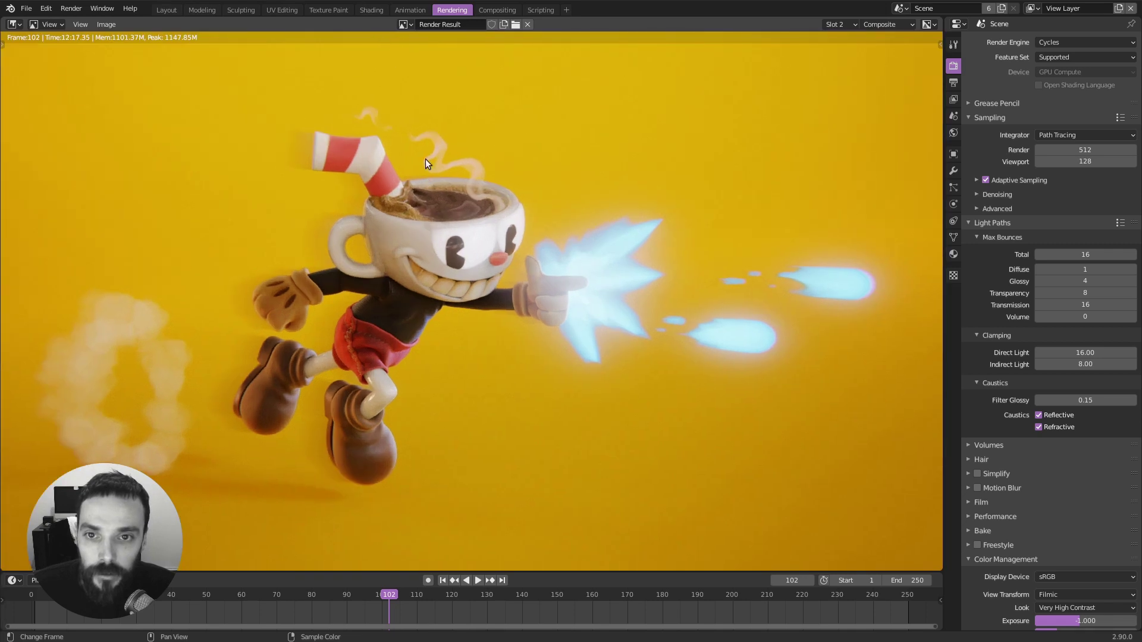
scroll(411, 333, down, 1)
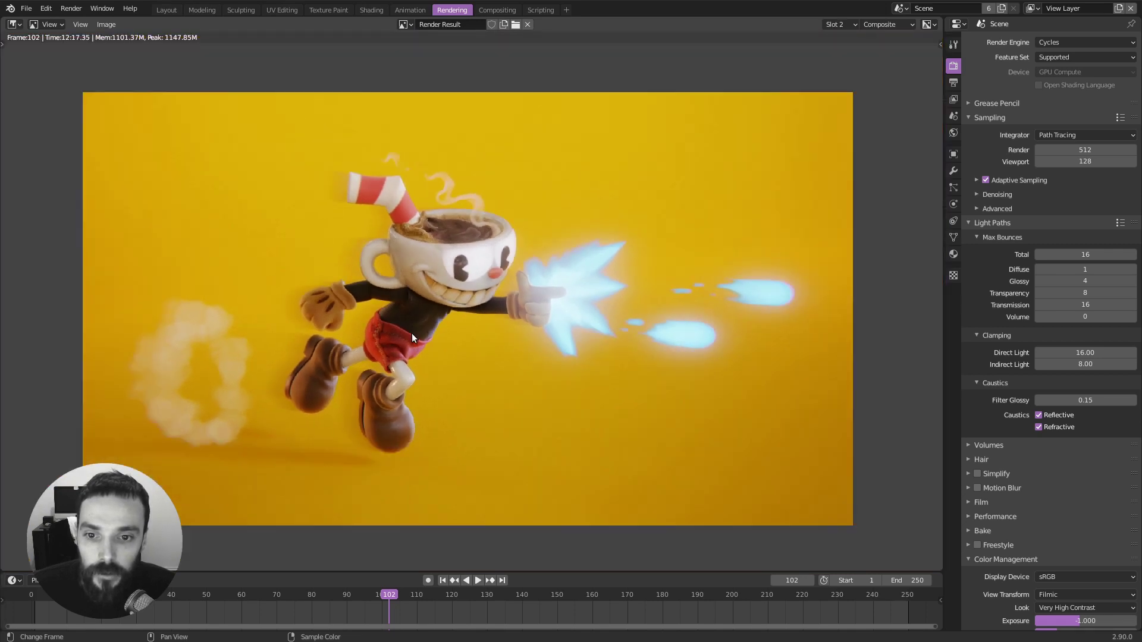
scroll(459, 264, up, 1)
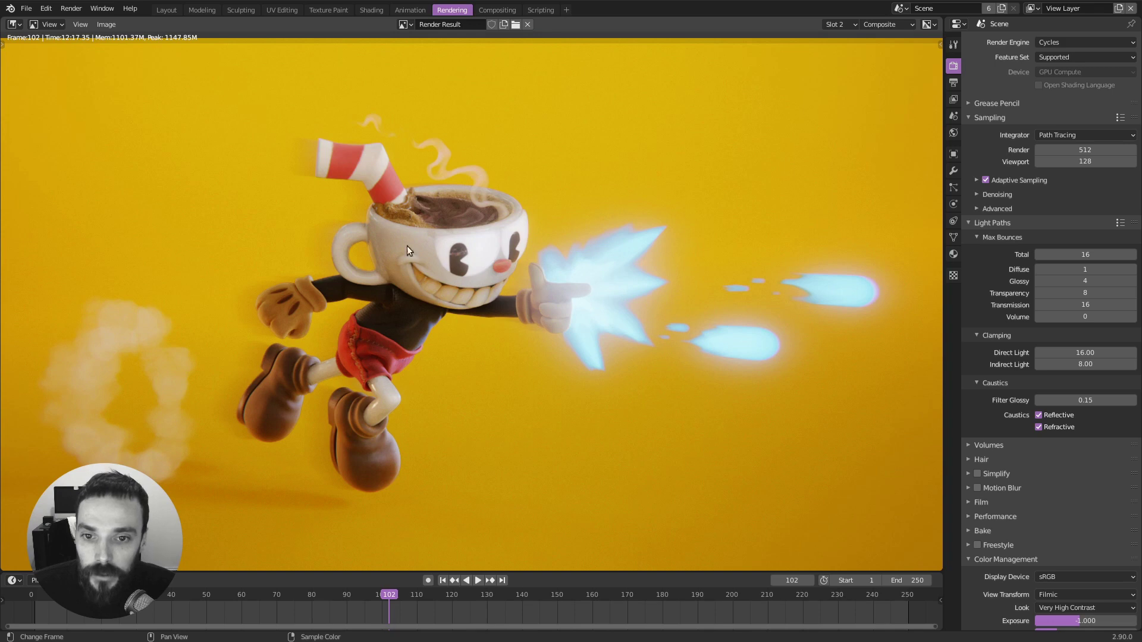
Switch to the Shading workspace, select the smoke torus behind the character and isolate it in local view.
click(374, 9)
click(305, 194)
scroll(349, 226, up, 2)
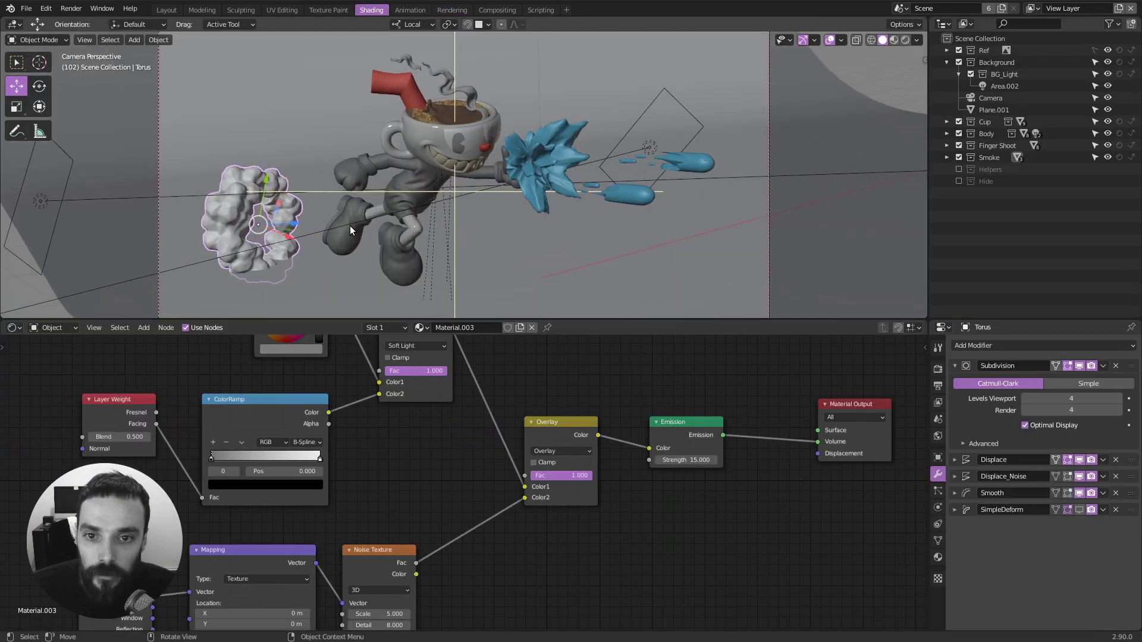
scroll(231, 216, up, 1)
middle_drag(230, 217, 230, 218)
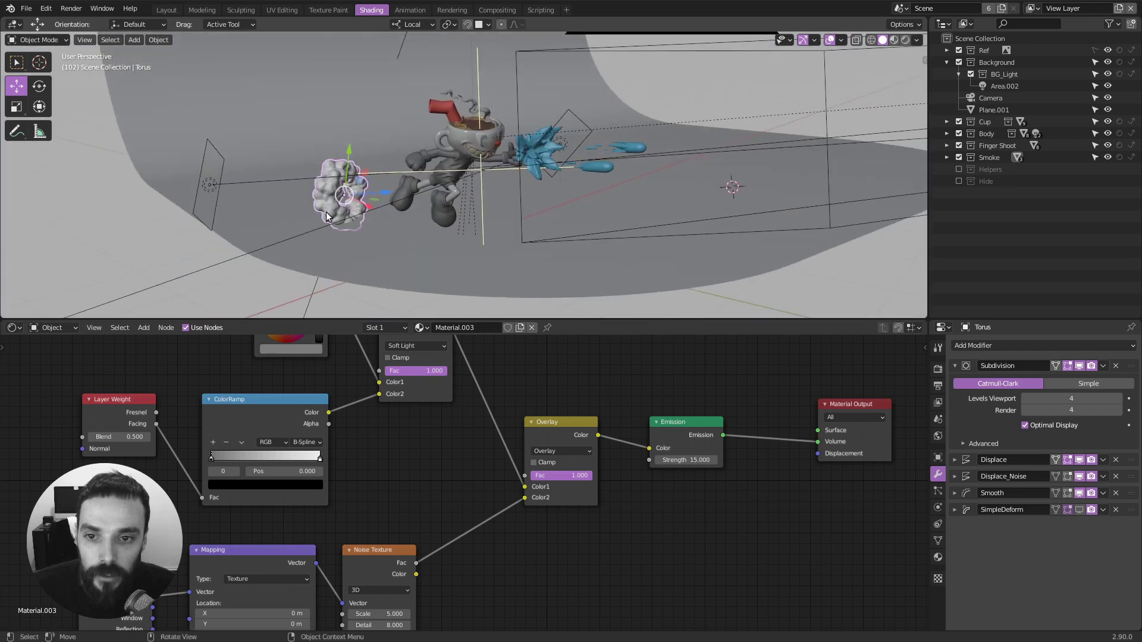
key(KP_Decimal)
shift+middle_drag(635, 172, 395, 233)
scroll(396, 232, down, 2)
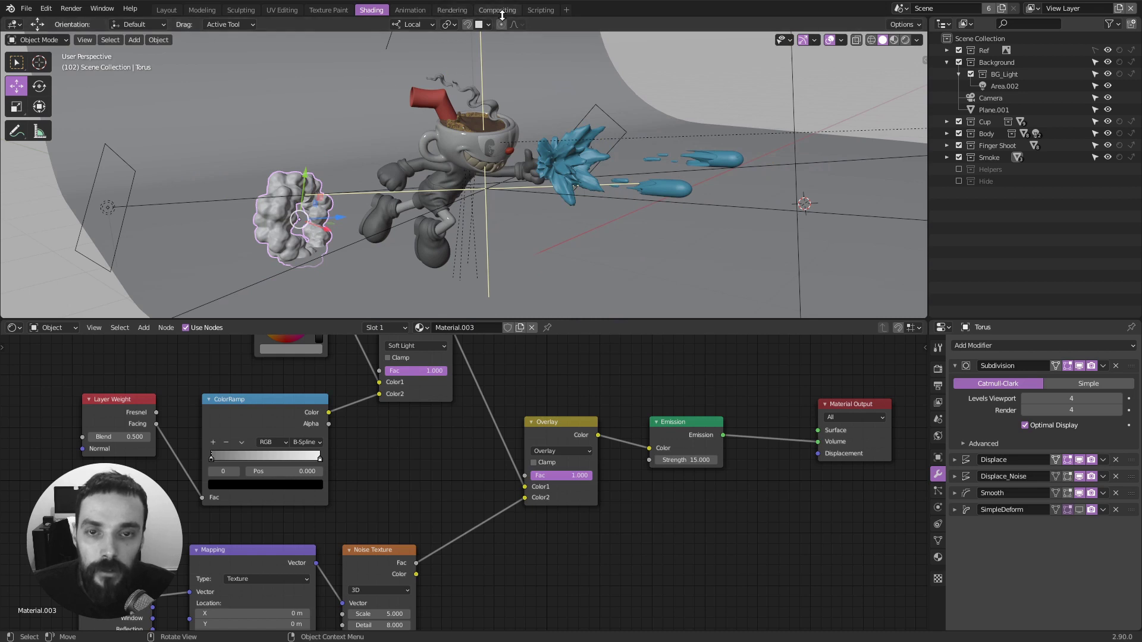
scroll(363, 136, up, 2)
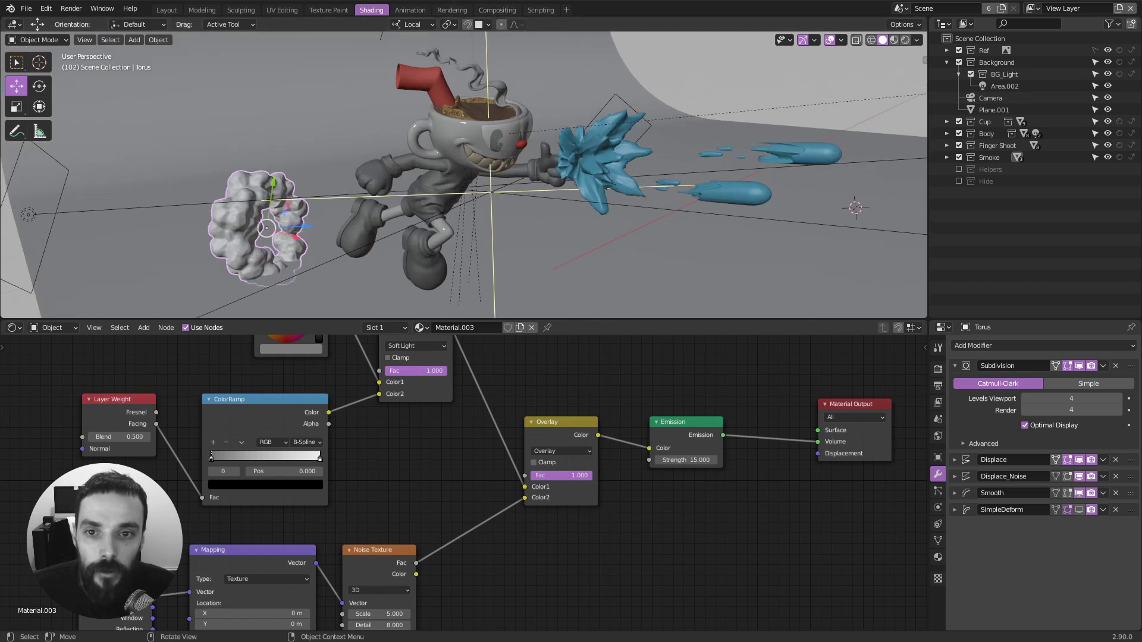
scroll(543, 216, up, 2)
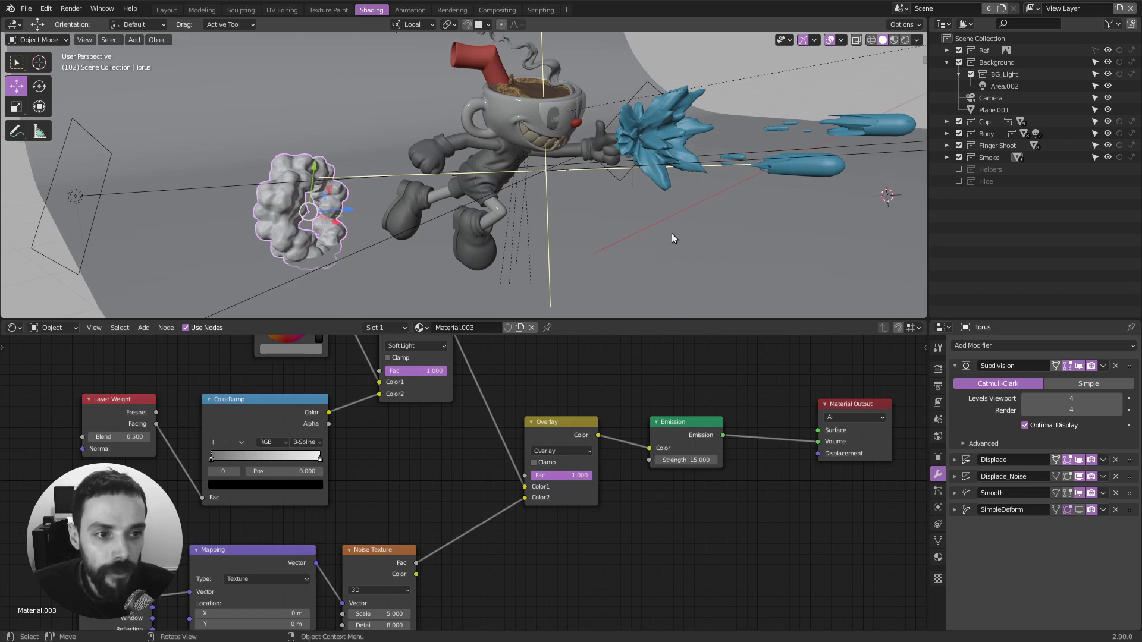
scroll(446, 208, up, 3)
key(KP_Divide)
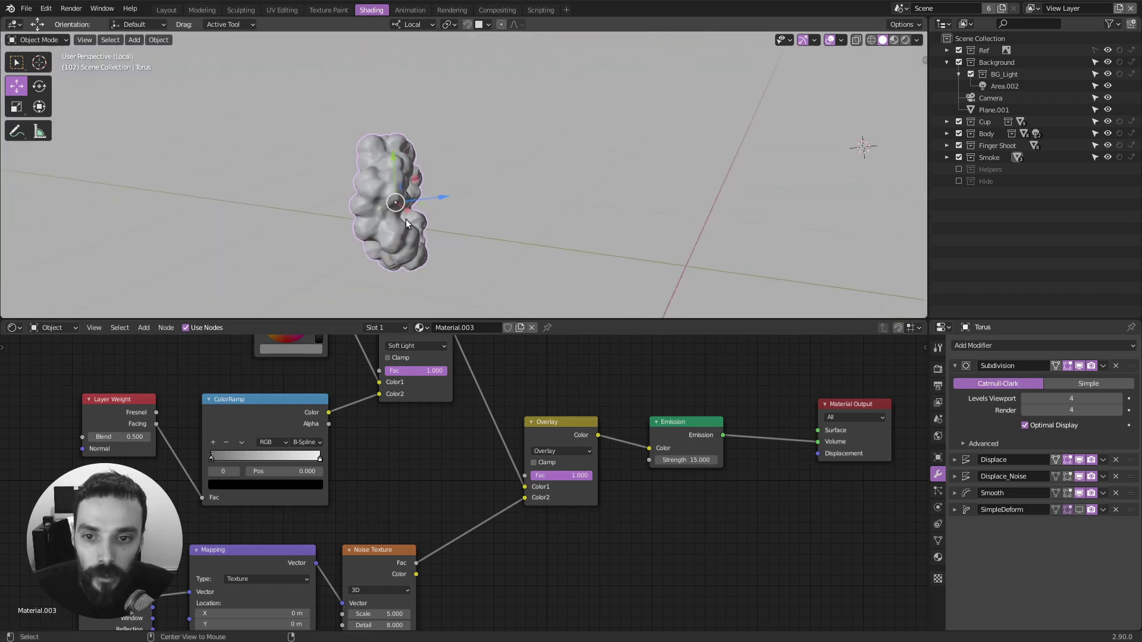
middle_drag(406, 219, 530, 205)
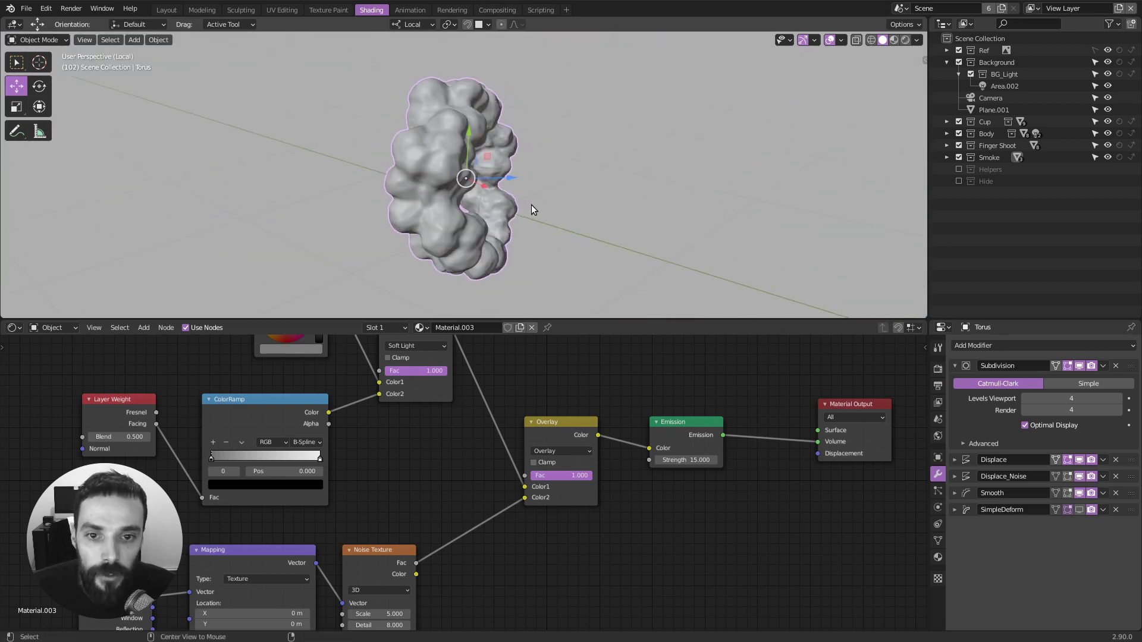
Examine the smoke torus within the full scene and isolated in local view from several angles.
key(KP_Divide)
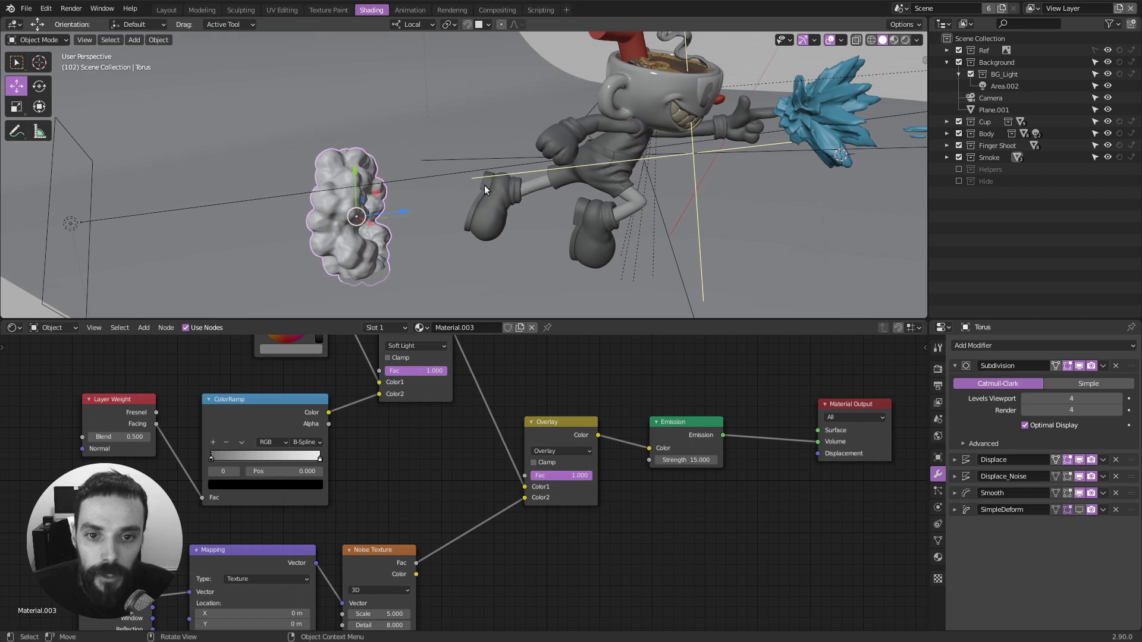
middle_drag(633, 127, 589, 157)
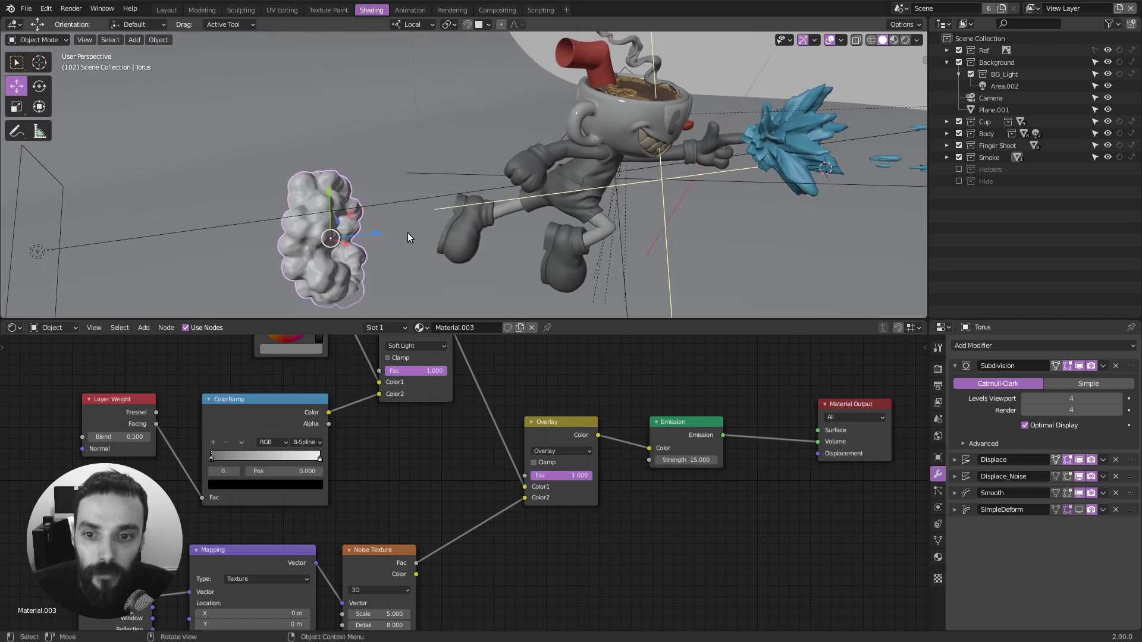
middle_drag(370, 234, 354, 228)
key(KP_Divide)
middle_drag(430, 243, 405, 169)
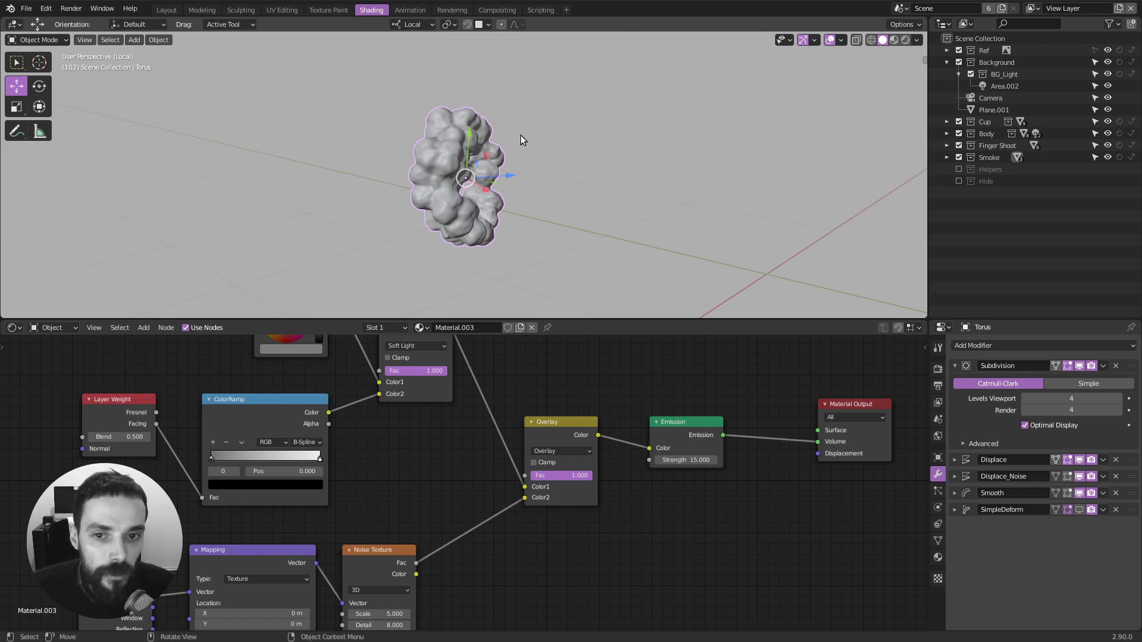
middle_drag(523, 201, 681, 176)
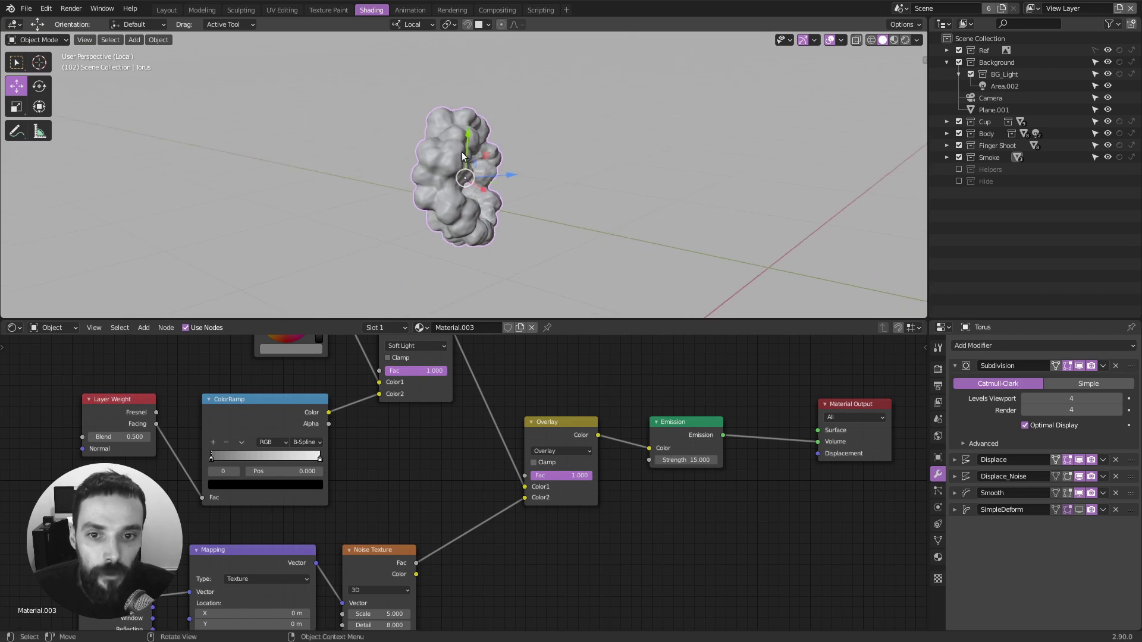
middle_drag(462, 152, 399, 173)
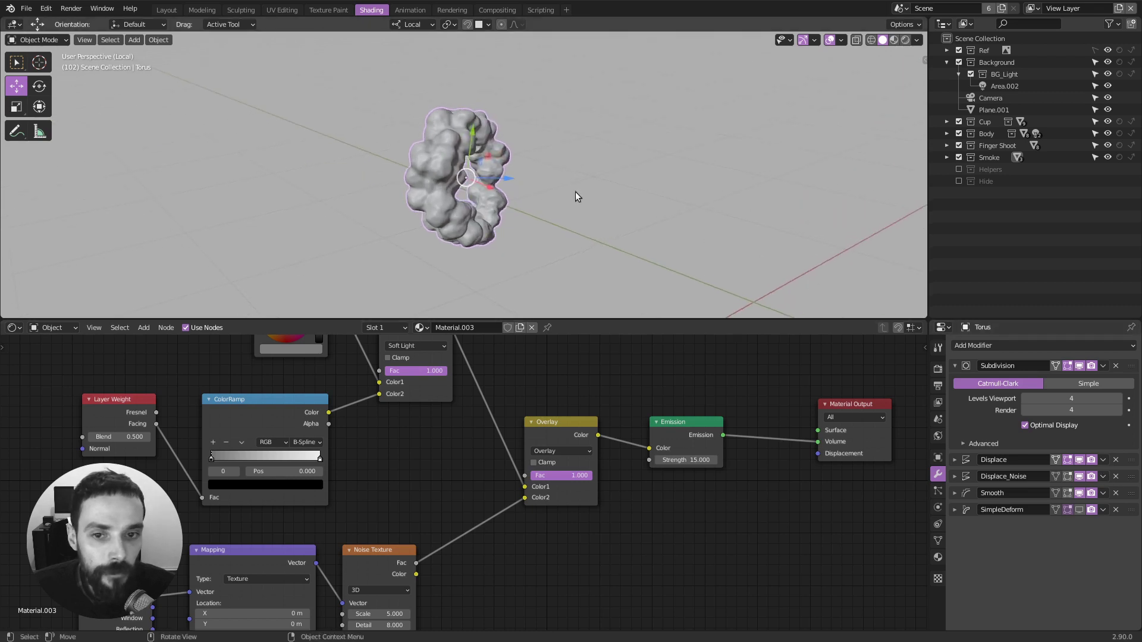
middle_drag(576, 191, 526, 191)
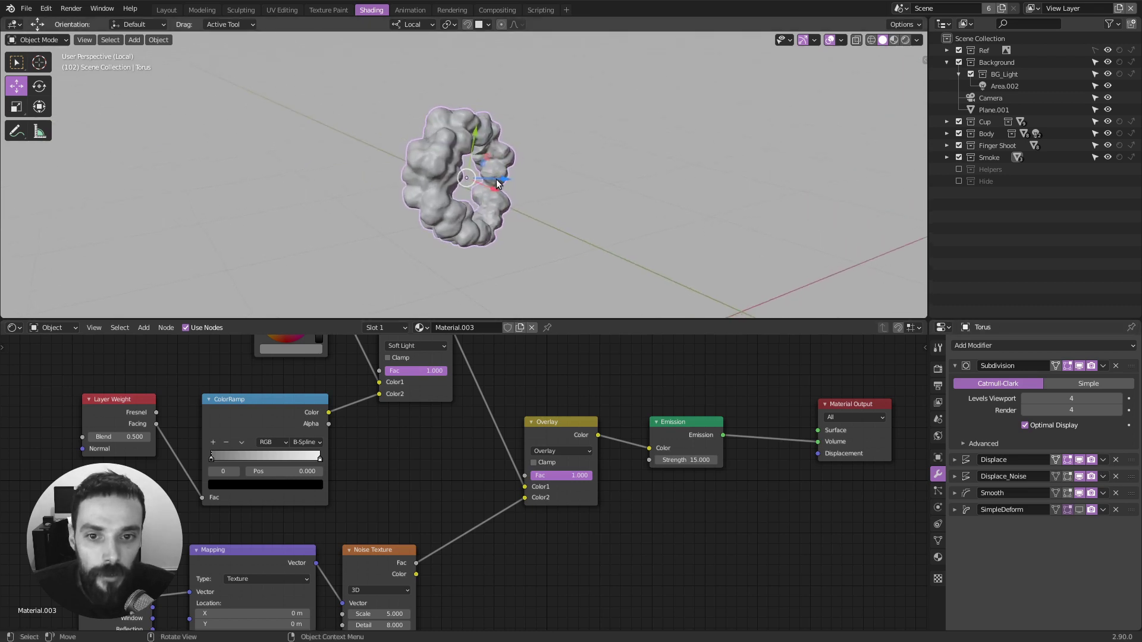
Turn off the viewport display of all the smoke torus's modifiers to expose its base mesh.
click(1079, 477)
click(1080, 459)
click(1078, 366)
middle_drag(488, 178, 493, 208)
scroll(474, 201, up, 2)
Turn the Subdivision and Displace modifiers back on in the viewport and look at the Displace settings.
click(1079, 366)
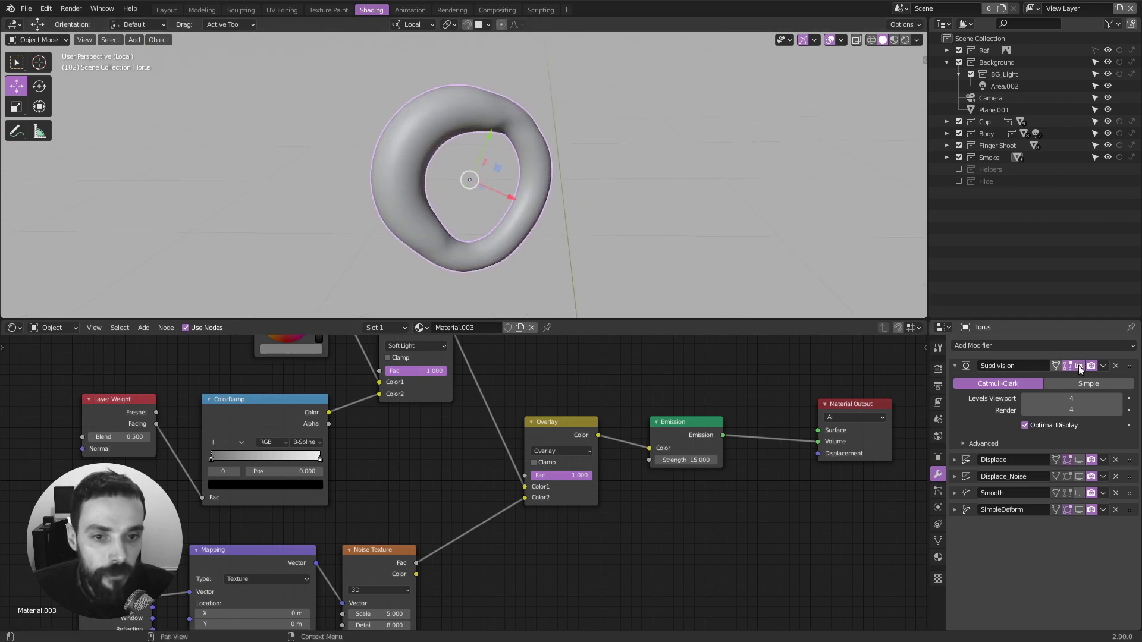
click(1079, 460)
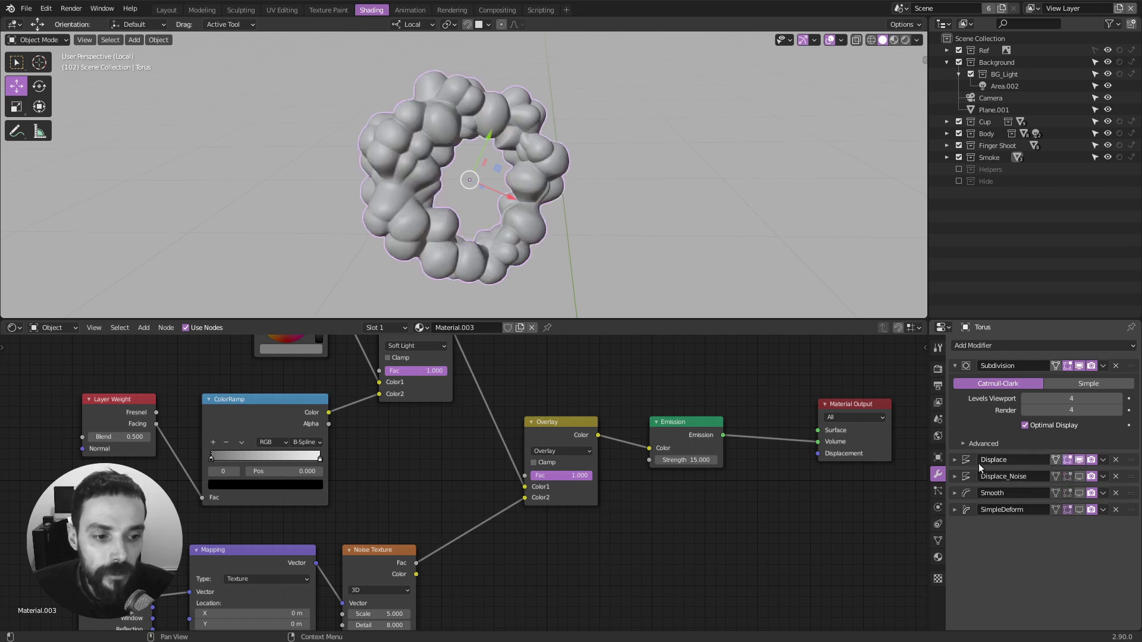
click(956, 459)
click(956, 460)
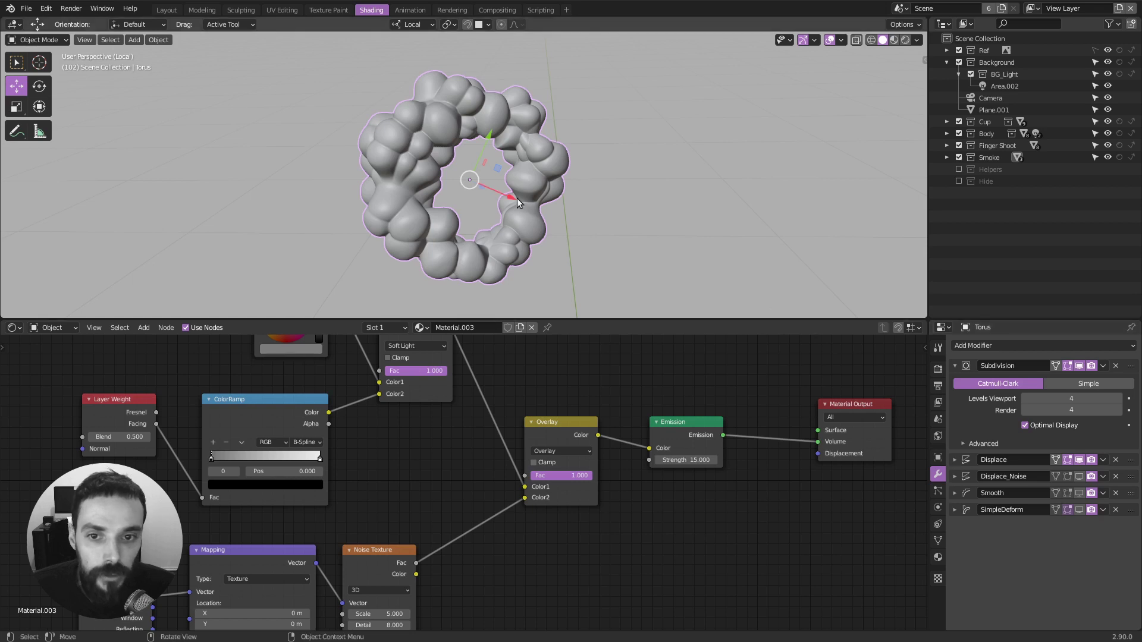
middle_drag(485, 202, 370, 102)
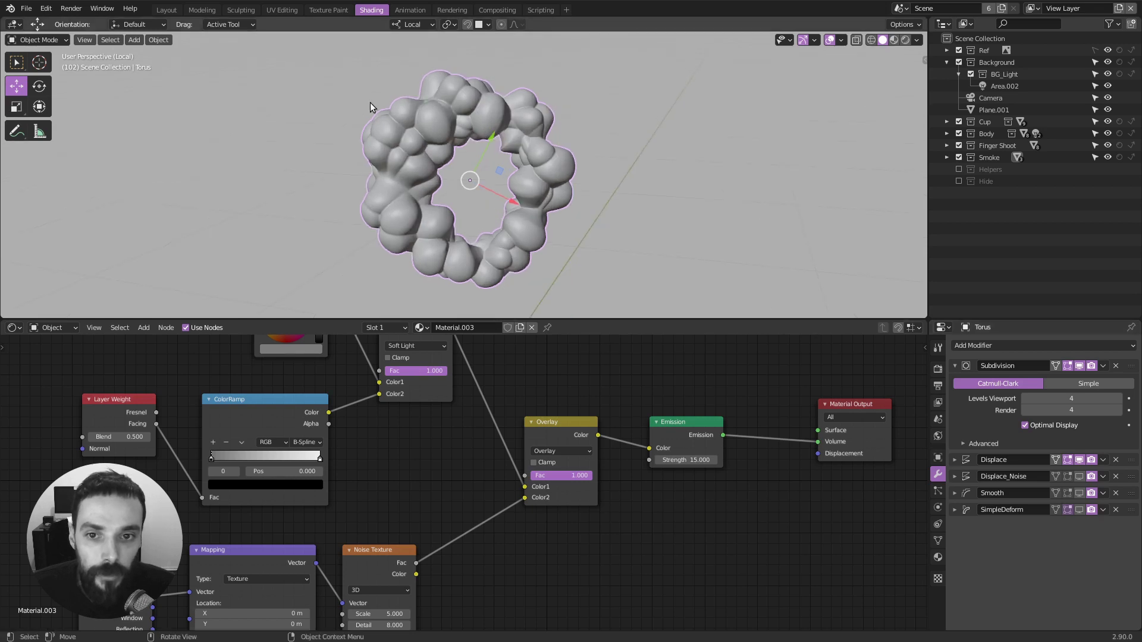
Turn the Displace_Noise modifier back on in the viewport and look at its smoke_noise settings.
click(1079, 476)
middle_drag(391, 194, 554, 201)
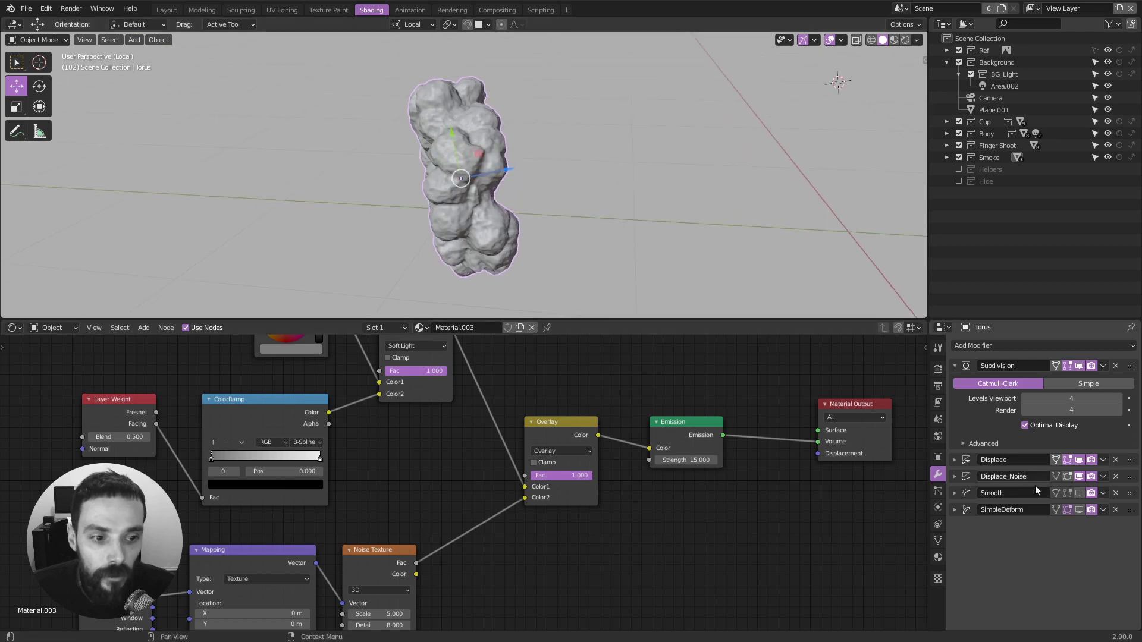
click(954, 476)
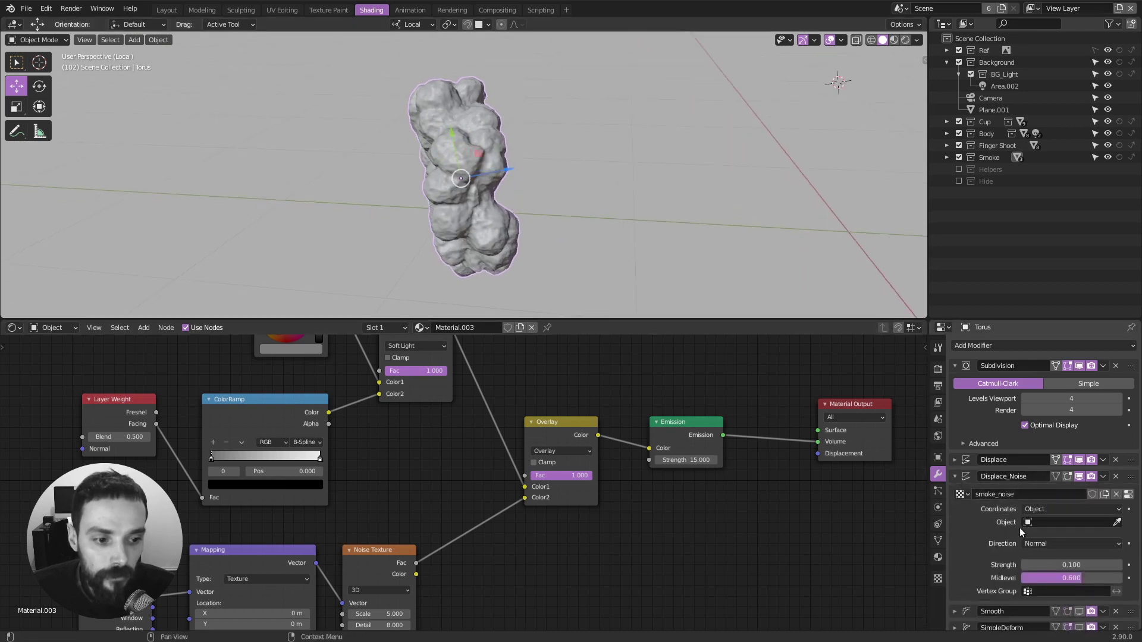
middle_drag(536, 226, 357, 217)
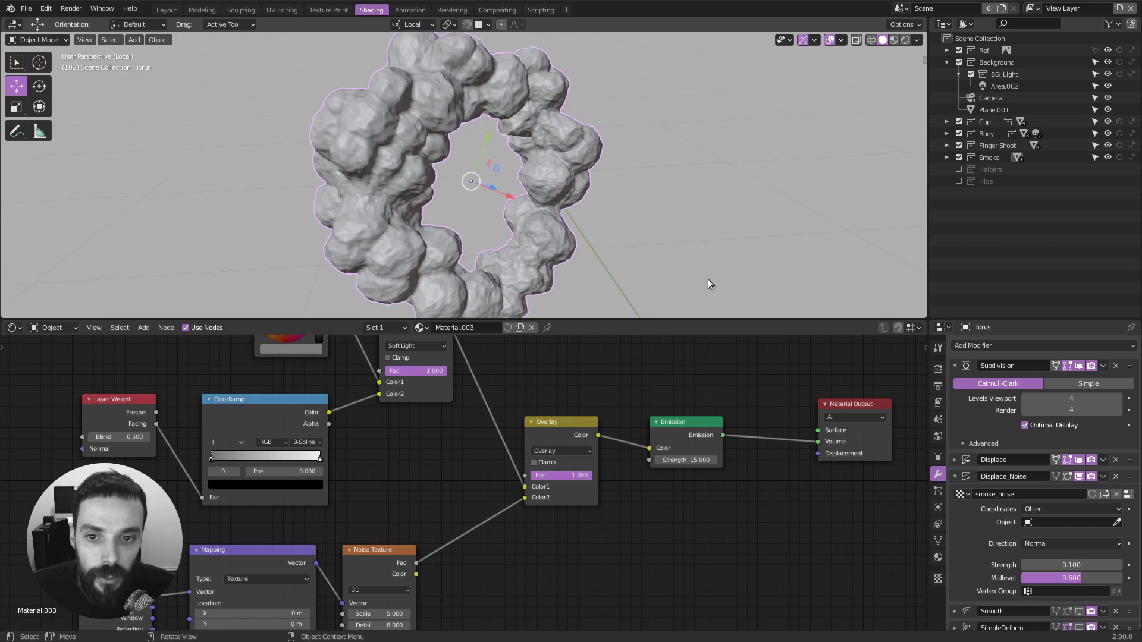
click(955, 477)
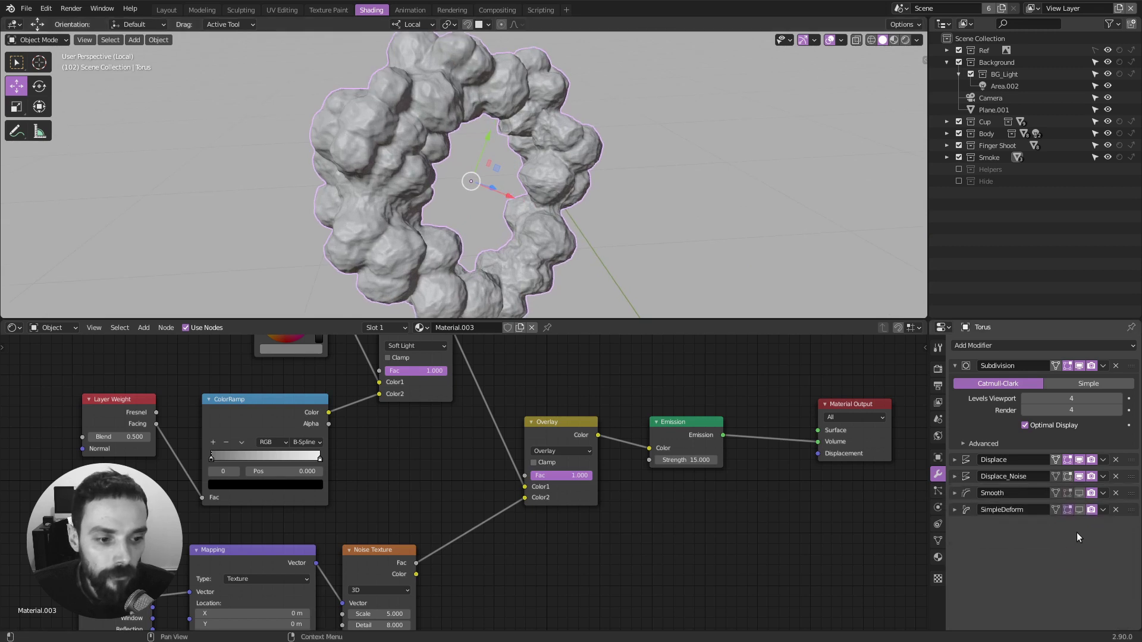
Turn the Smooth and SimpleDeform modifiers back on in the viewport and inspect the tapered smoke torus.
click(1077, 493)
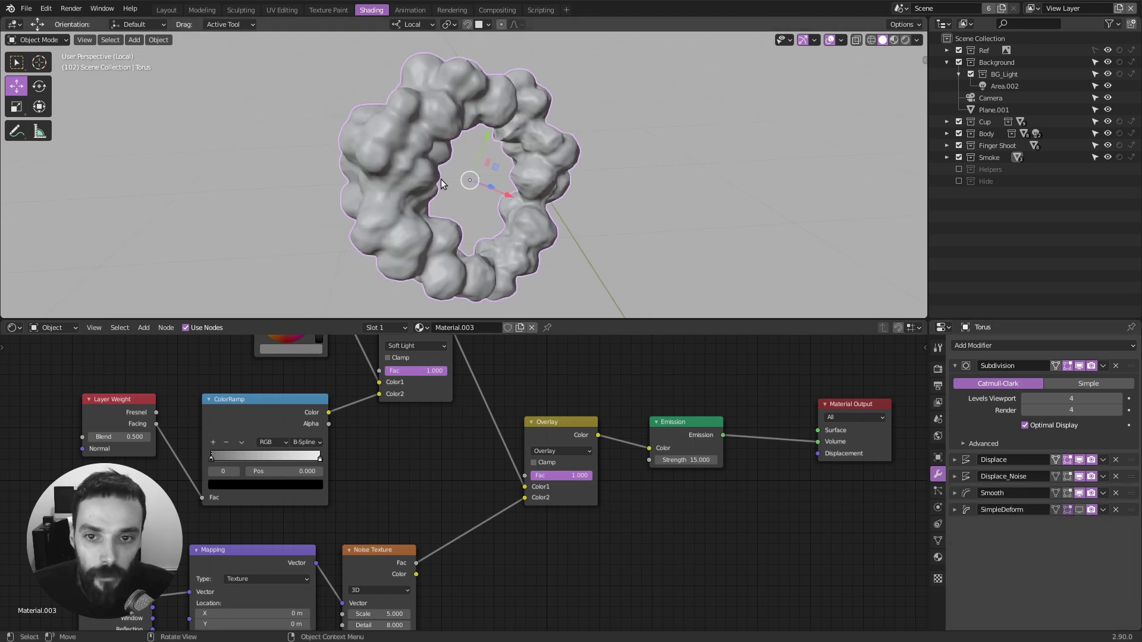
middle_drag(441, 180, 552, 227)
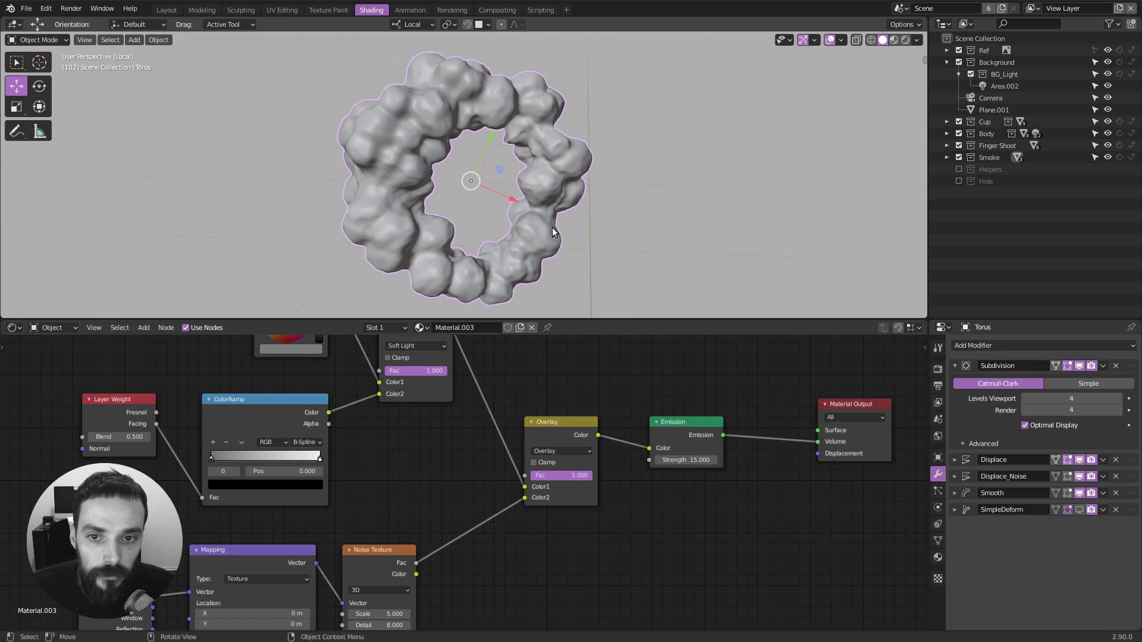
click(1079, 510)
middle_drag(451, 154, 560, 138)
middle_drag(724, 254, 667, 173)
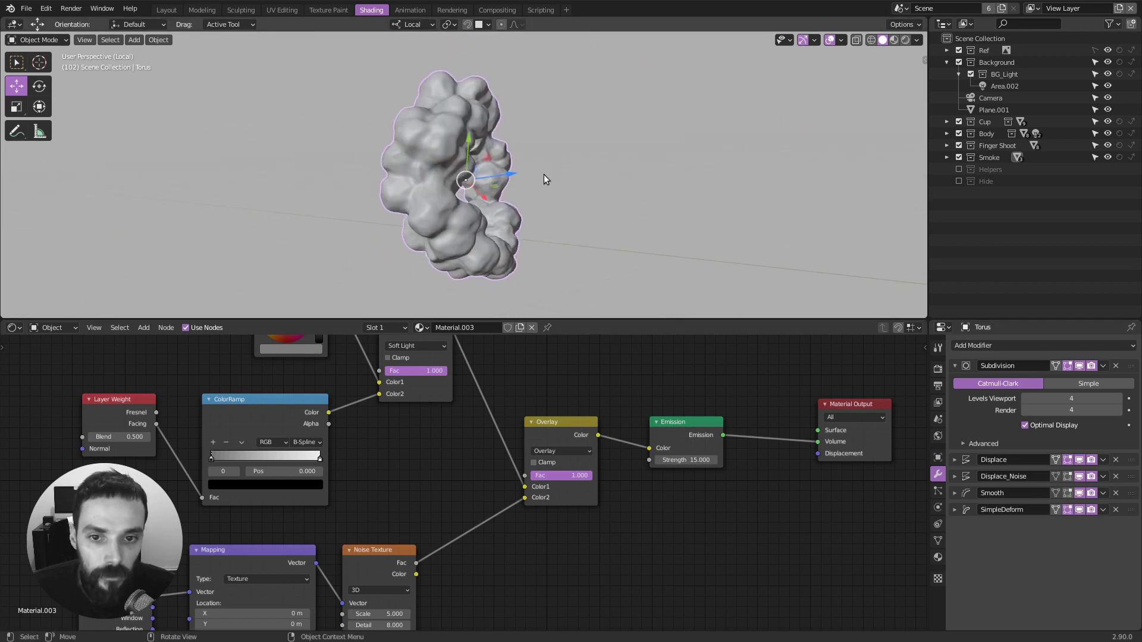
Sketch freehand curved annotation strokes beside the smoke torus and erase them.
drag(598, 229, 535, 114)
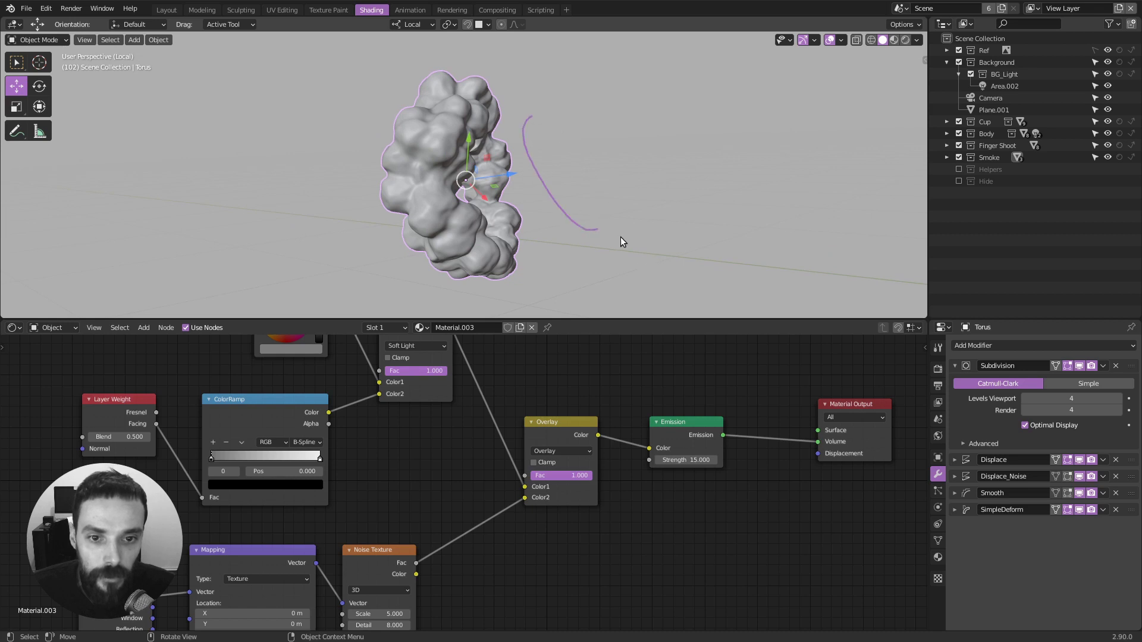
mouse_move(620, 236)
right_down()
mouse_move(522, 148)
mouse_move(517, 103)
right_up()
mouse_move(622, 251)
mouse_down()
mouse_move(528, 187)
mouse_move(485, 116)
mouse_up()
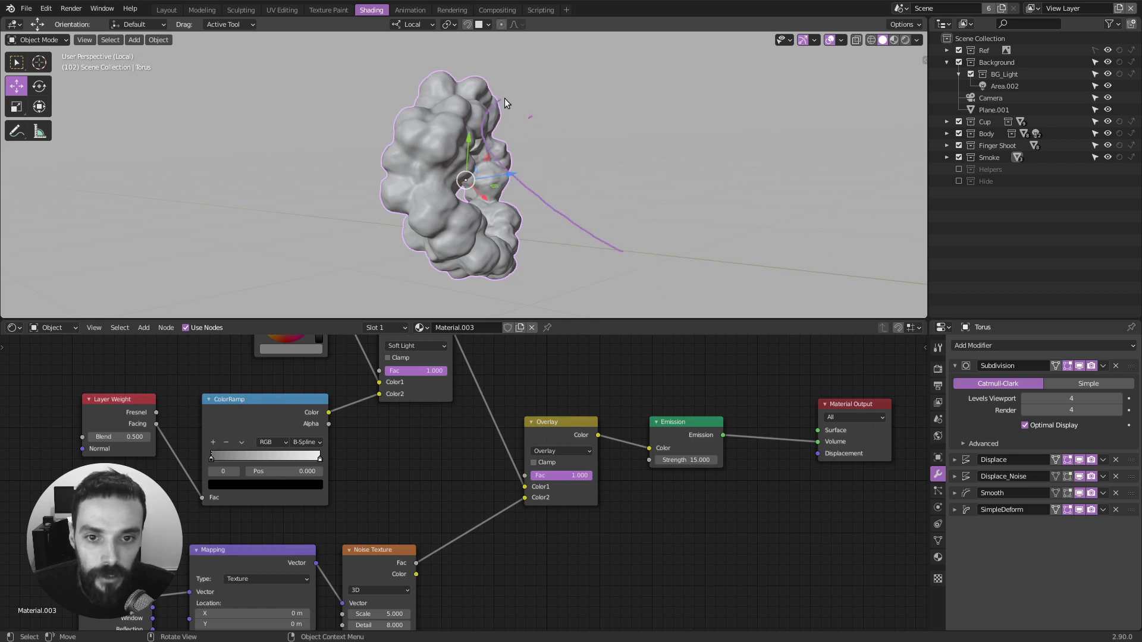
mouse_move(639, 253)
right_down()
mouse_move(487, 110)
mouse_move(527, 118)
right_up()
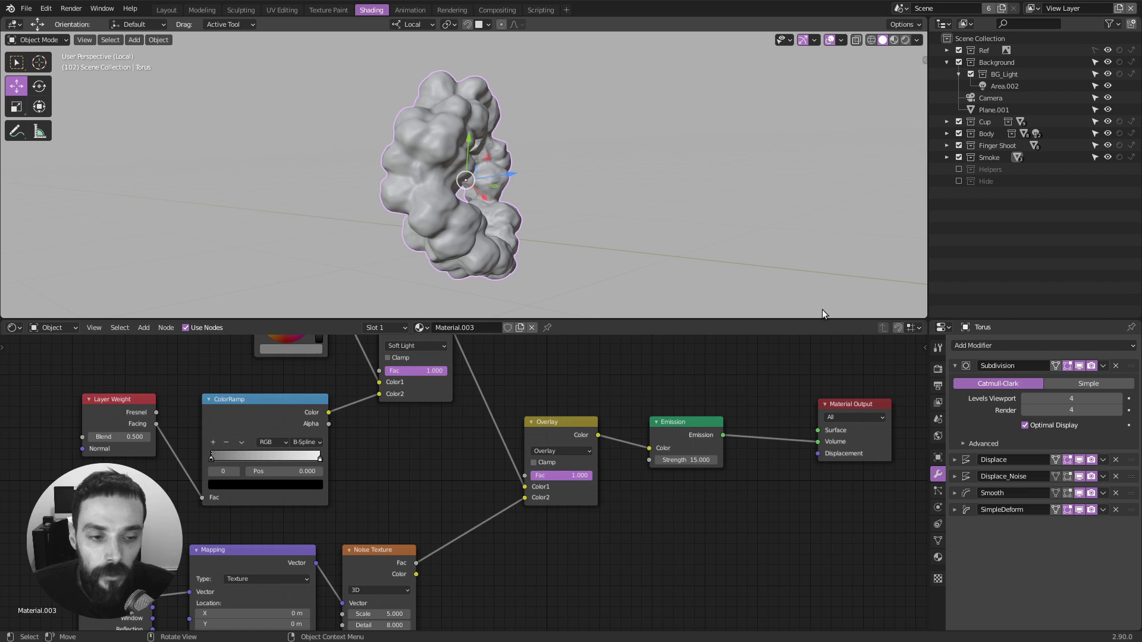
Exit local view of the smoke torus so that the whole scene is displayed.
middle_drag(631, 235, 563, 160)
key(grave)
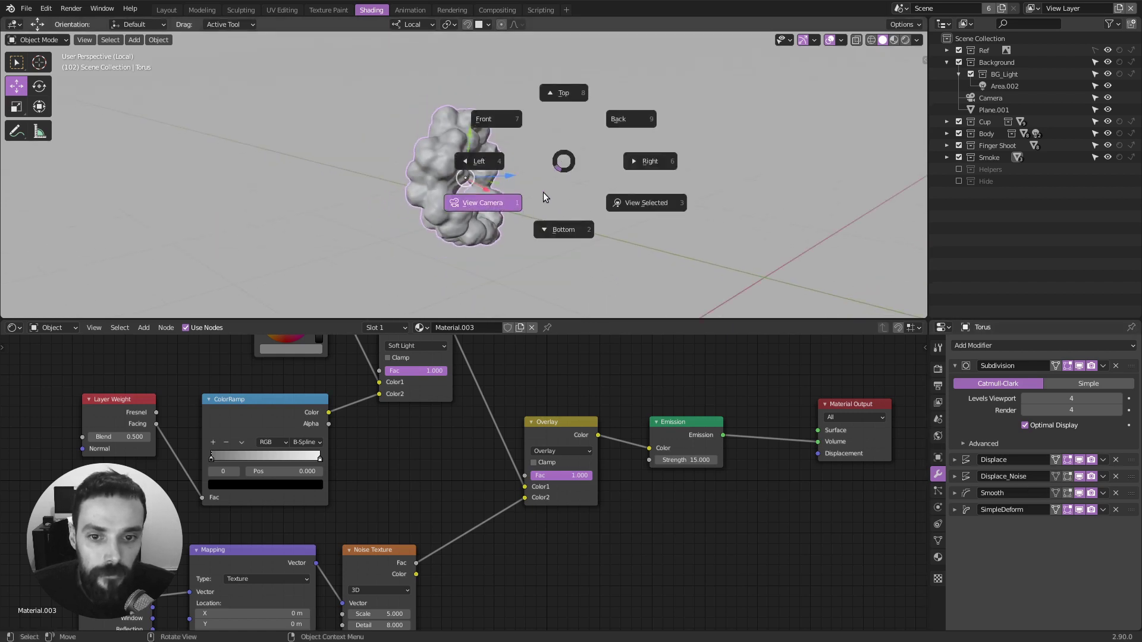
click(477, 215)
key(alt+q)
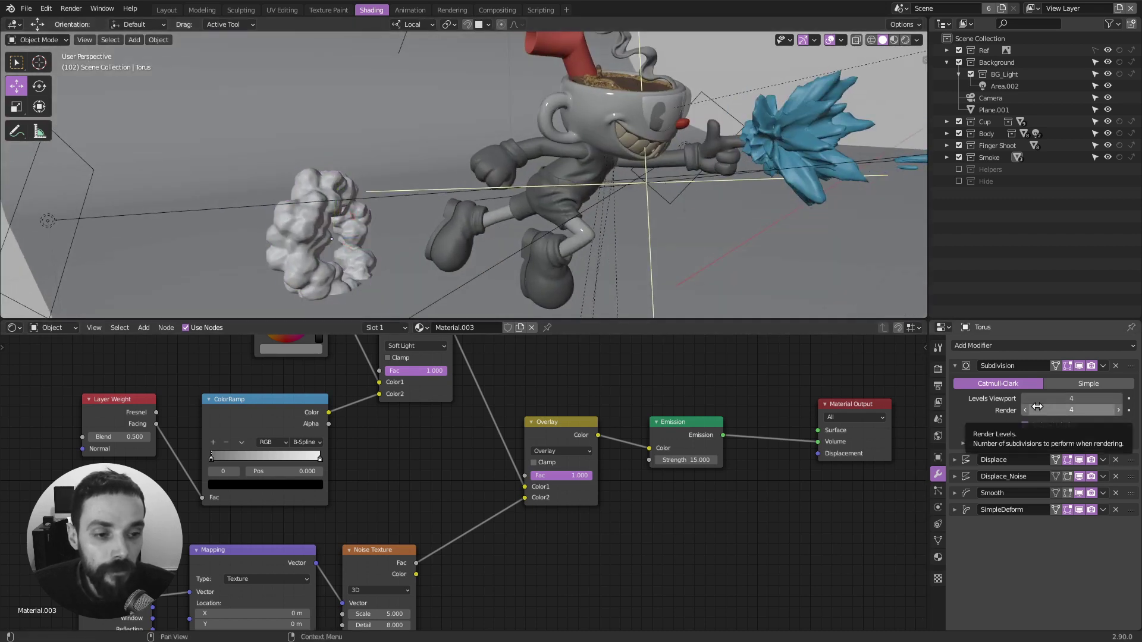
Collapse the Subdivision modifier's settings and look over the Displace modifier's texture and strength settings.
click(955, 366)
click(966, 400)
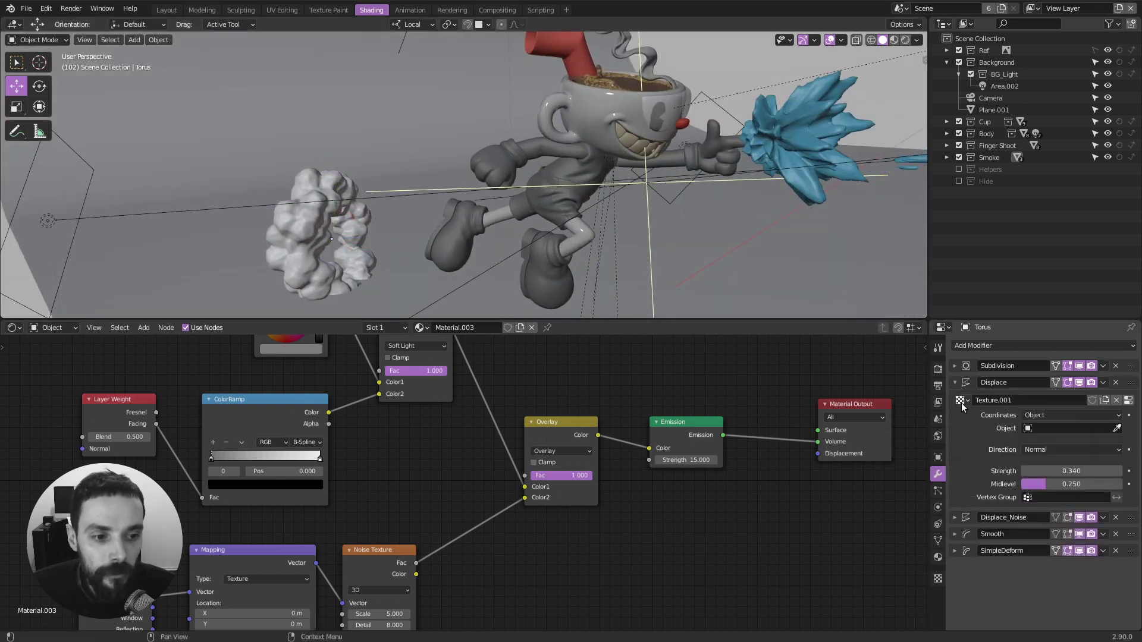
click(965, 399)
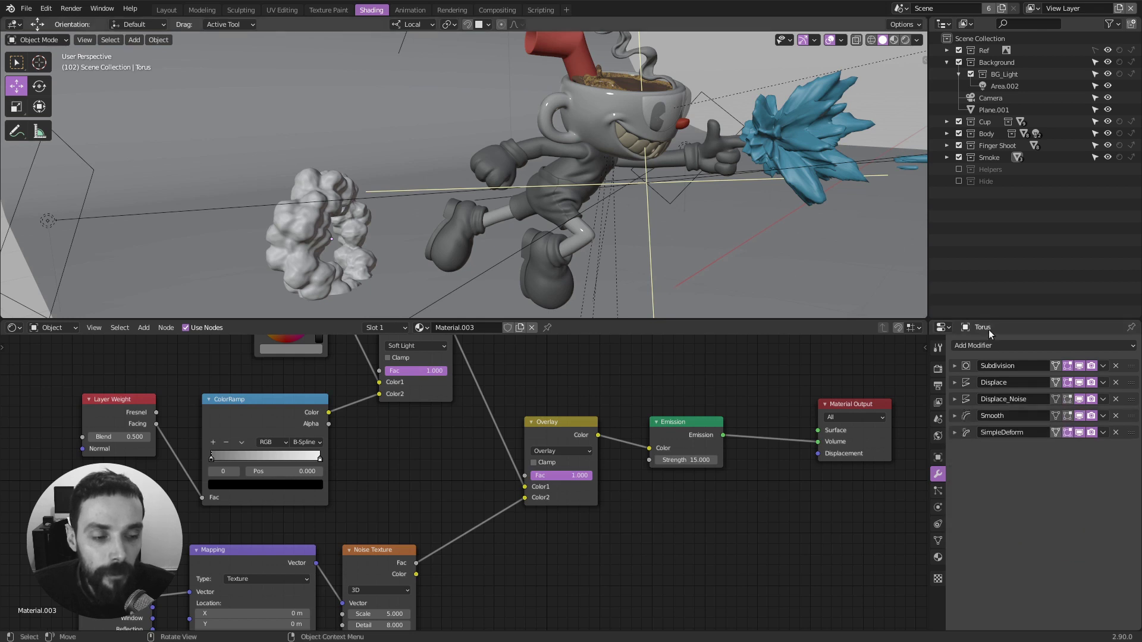
Clear the selection and look over the Twist settings of the torus's SimpleDeform modifier.
key(a)
key(alt+a)
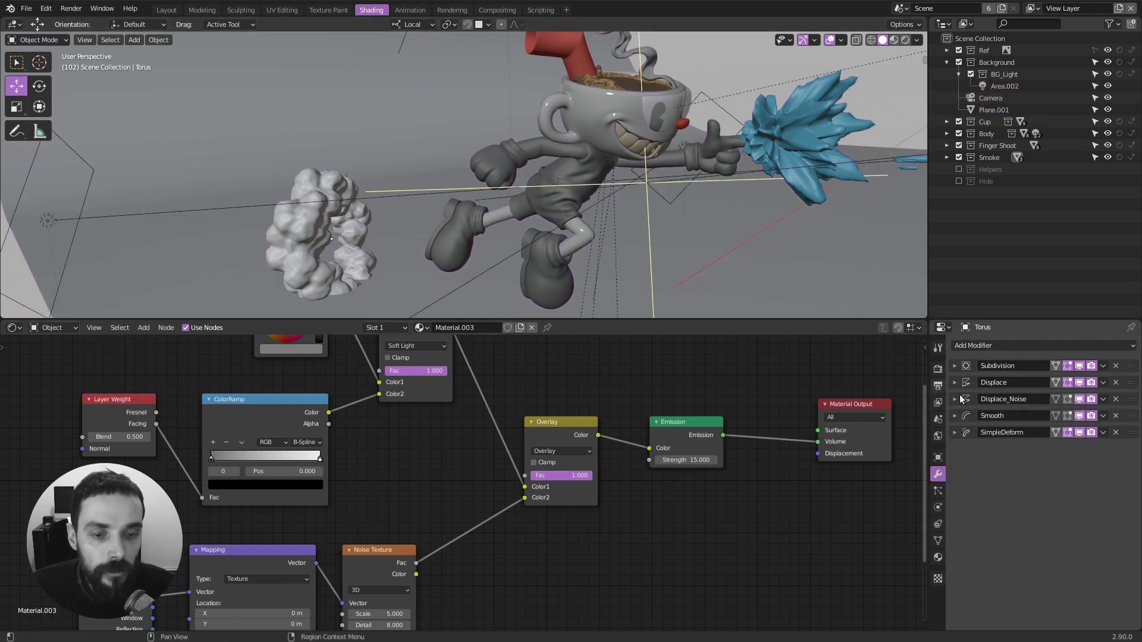
click(965, 433)
click(964, 433)
click(965, 433)
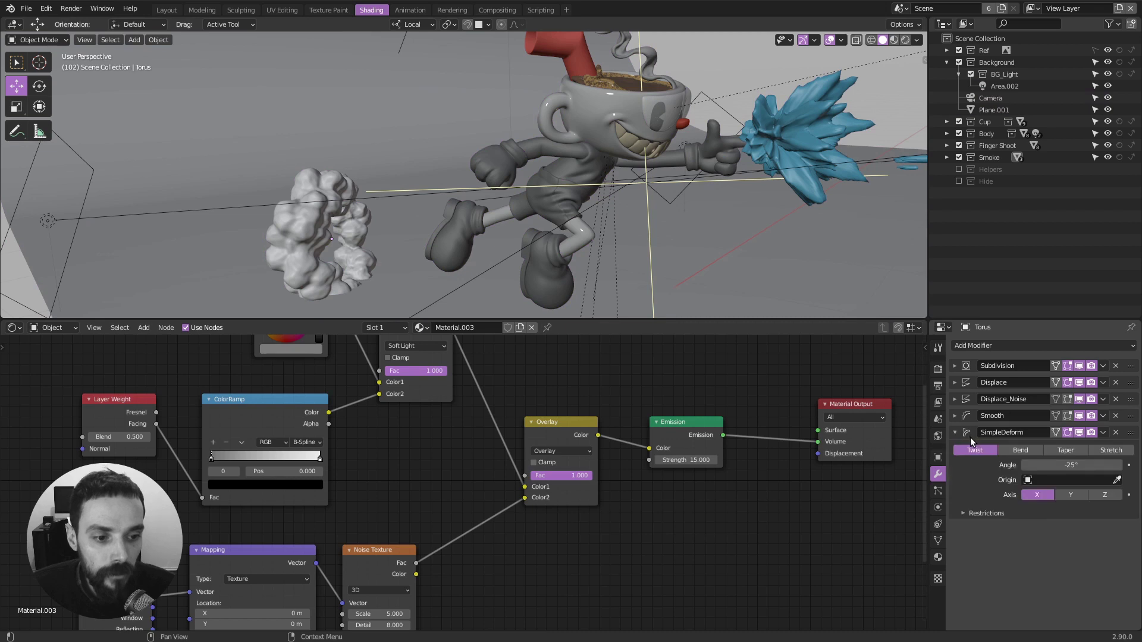
click(964, 433)
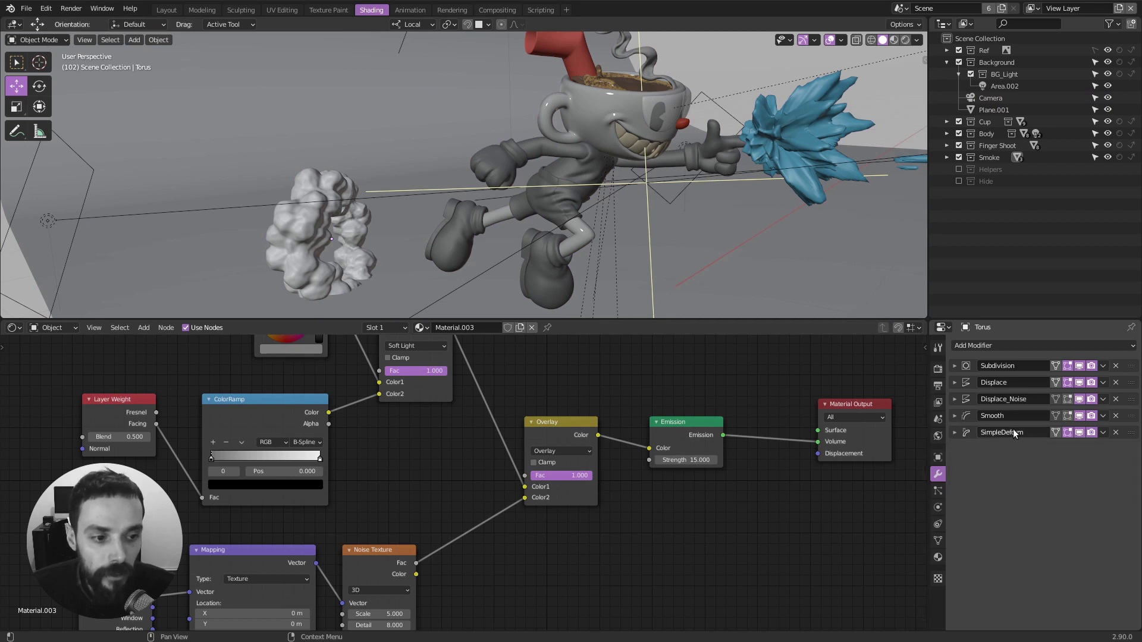
Remove the SimpleDeform modifier from the smoke torus and undo the removal.
click(1117, 433)
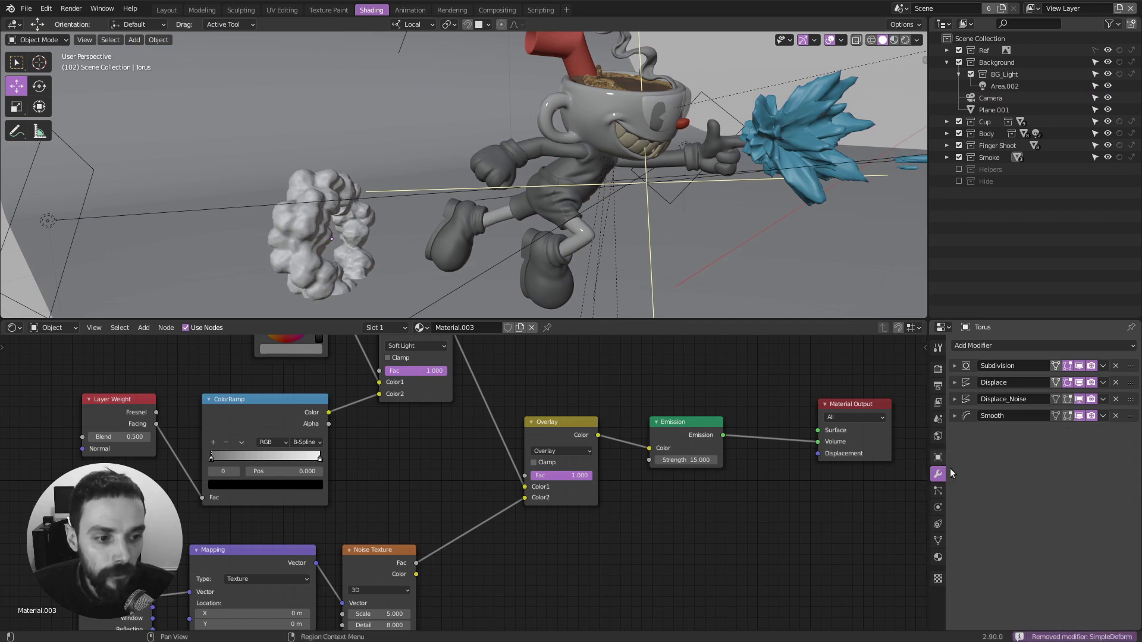
key(ctrl+z)
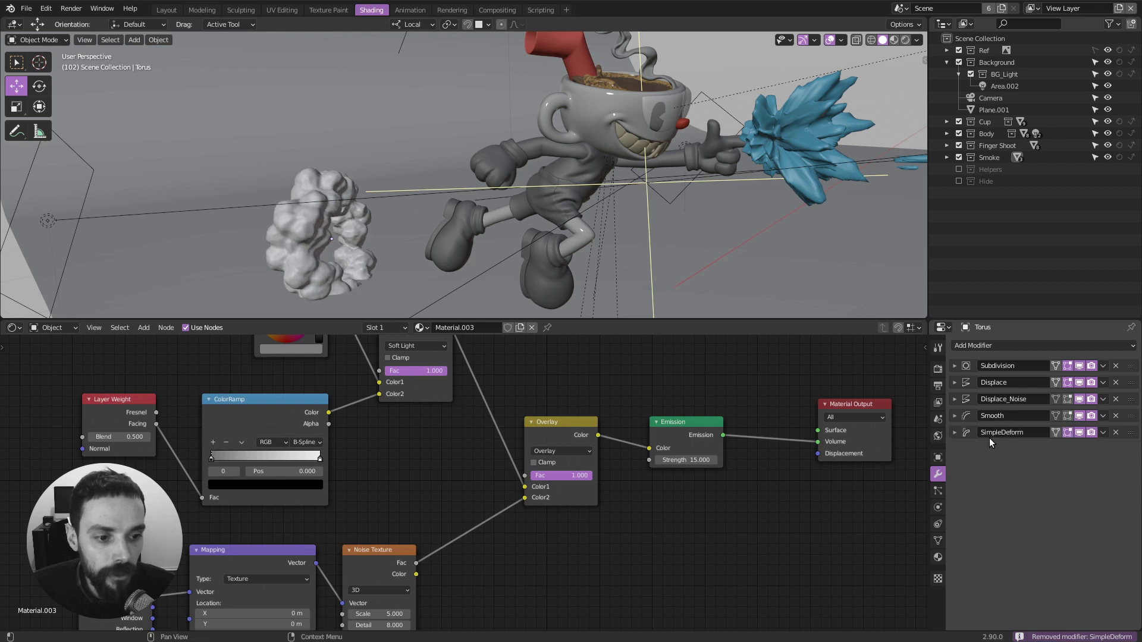
Examine the SimpleDeform modifier's deform type, angle, origin and axis on the smoke torus, leaving its settings collapsed.
click(955, 433)
click(956, 433)
click(956, 433)
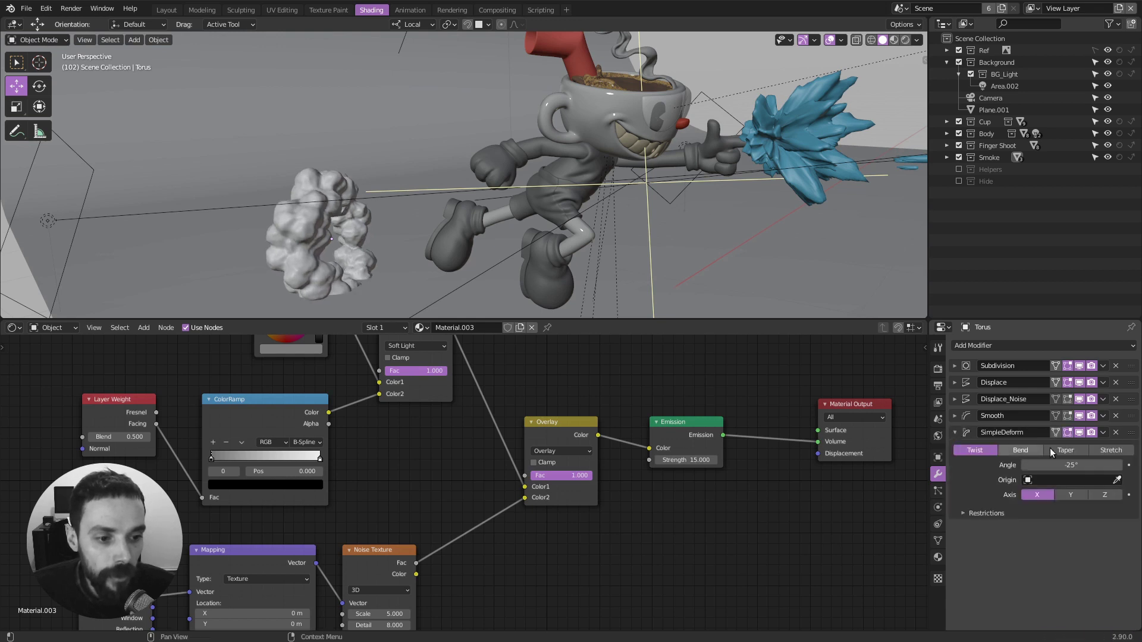
click(956, 433)
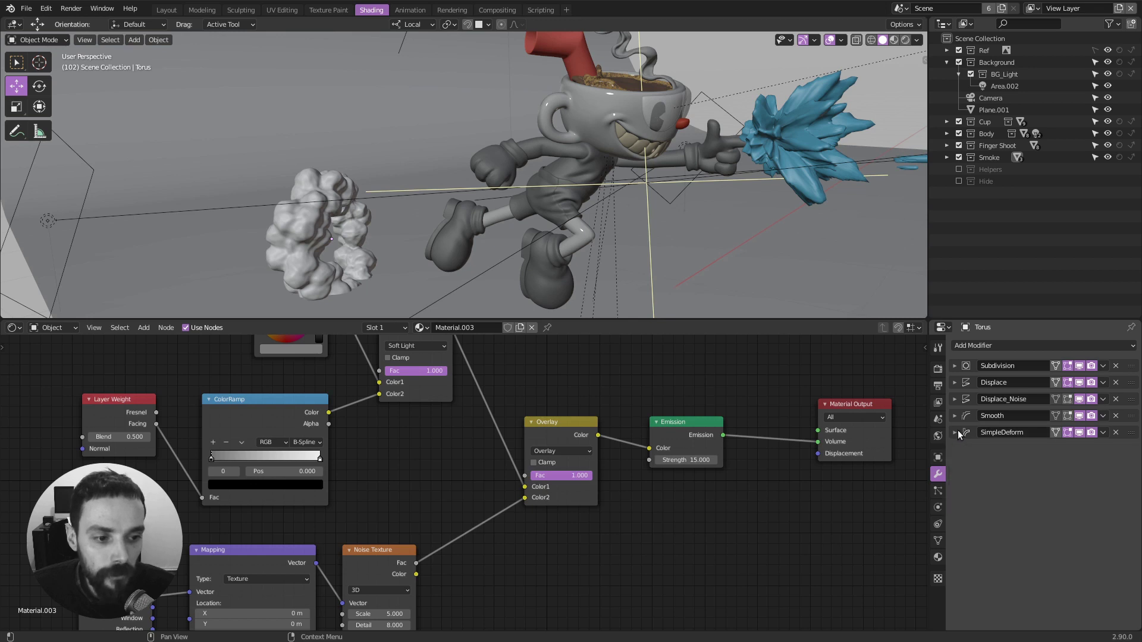
click(1103, 433)
click(1104, 433)
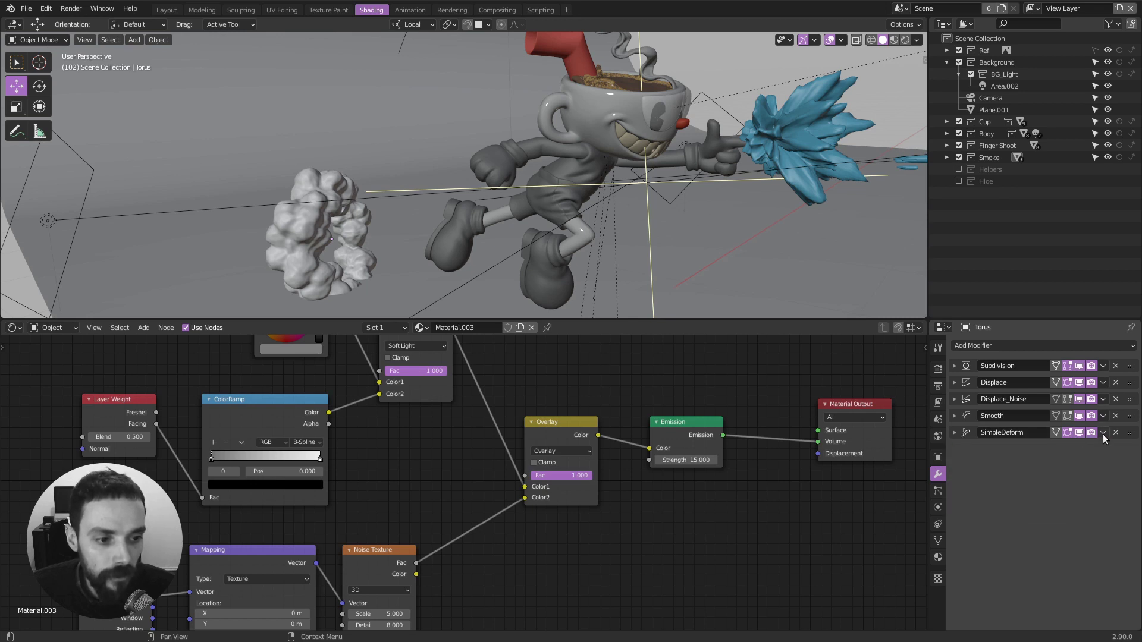
click(1105, 433)
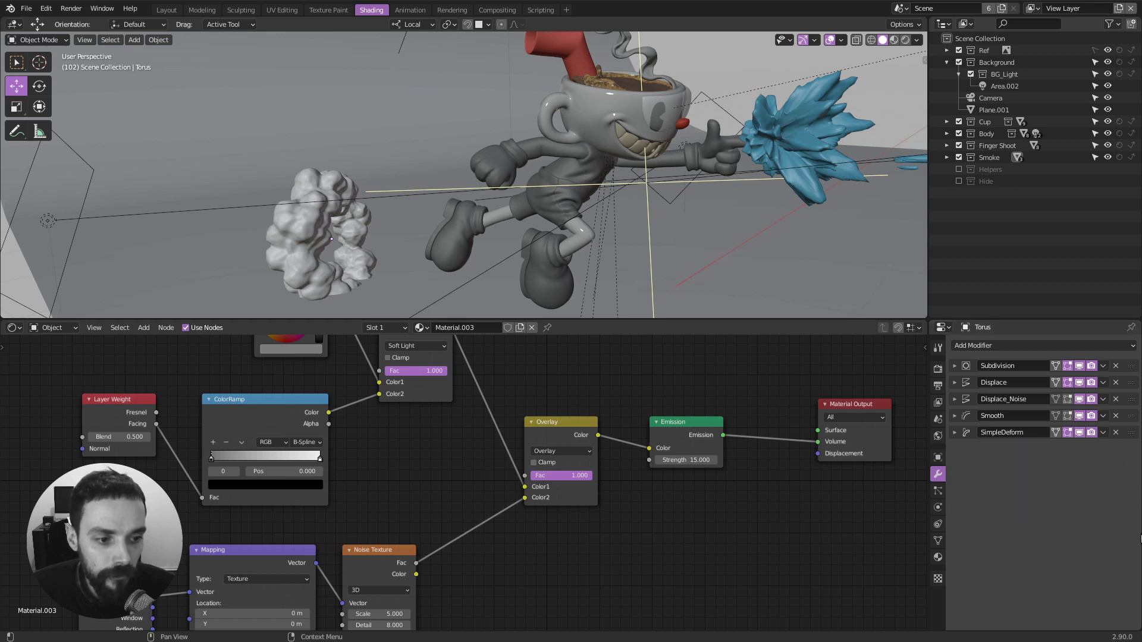
click(956, 434)
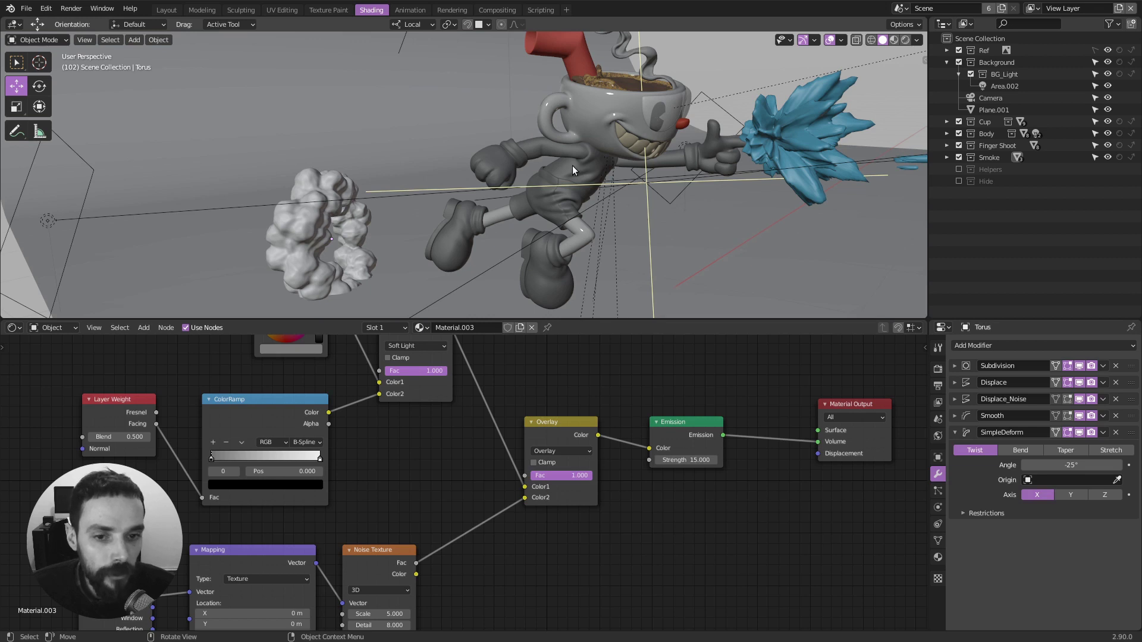
click(955, 433)
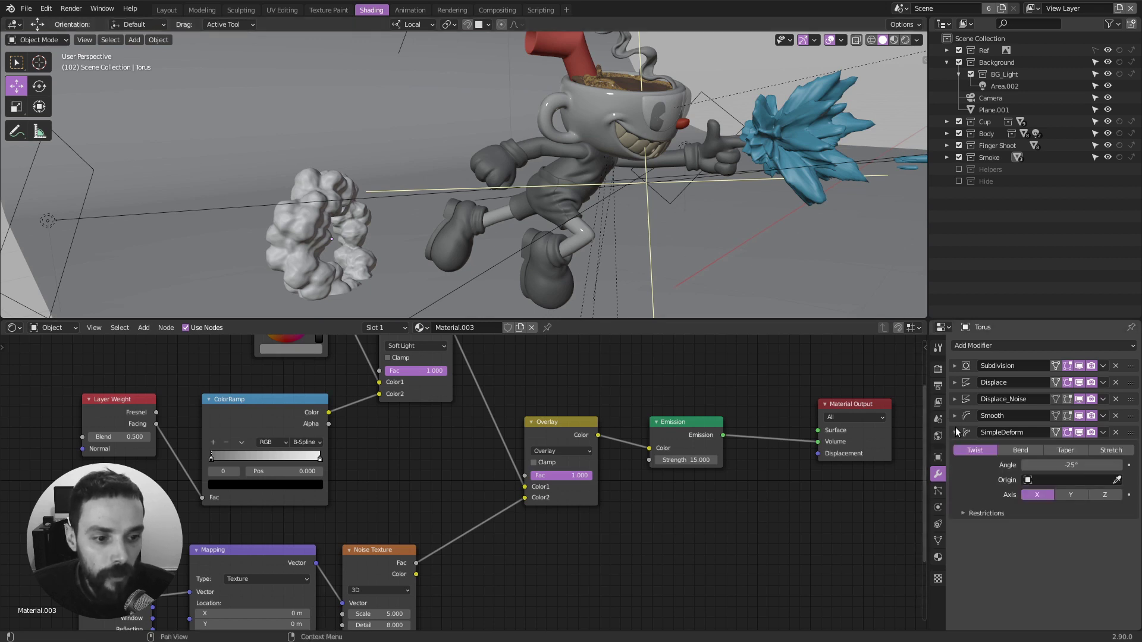
Compare the texture, strength and midlevel settings of the Displace and Displace_Noise modifiers and collapse both.
click(954, 399)
click(957, 381)
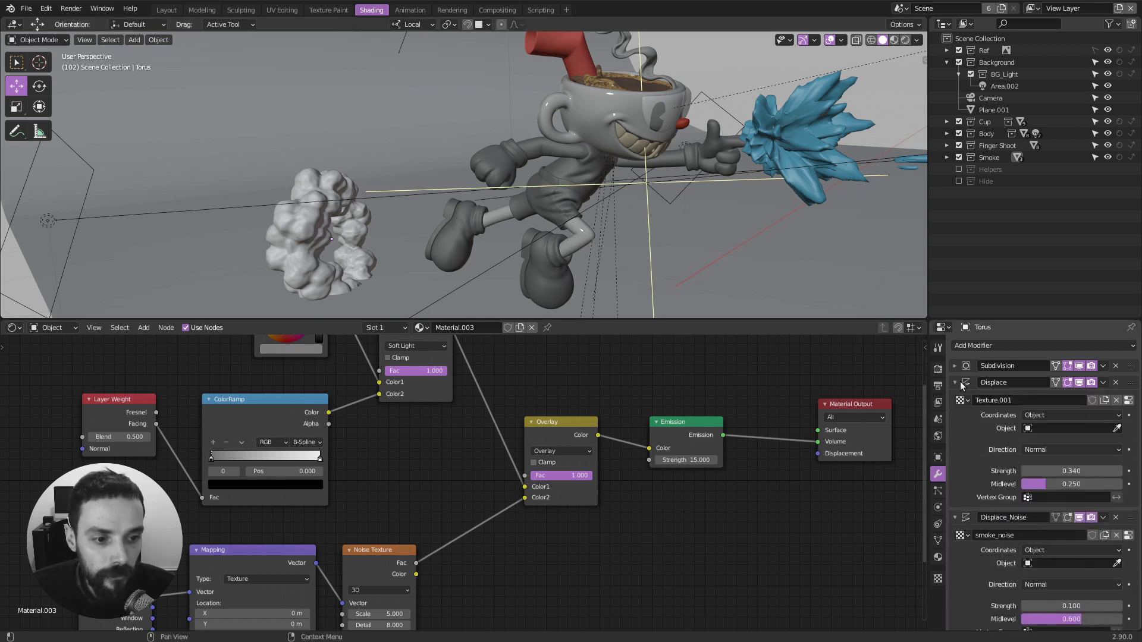
click(957, 382)
click(968, 367)
click(970, 367)
click(955, 399)
Select the wavy smoke strand rising from the coffee in the cup and inspect its shape up close.
middle_drag(473, 244, 580, 166)
scroll(581, 148, up, 4)
click(599, 123)
scroll(600, 123, down, 3)
middle_drag(600, 123, 584, 163)
scroll(584, 163, up, 4)
middle_drag(654, 142, 607, 185)
scroll(604, 193, down, 2)
scroll(606, 186, up, 2)
middle_drag(574, 132, 606, 236)
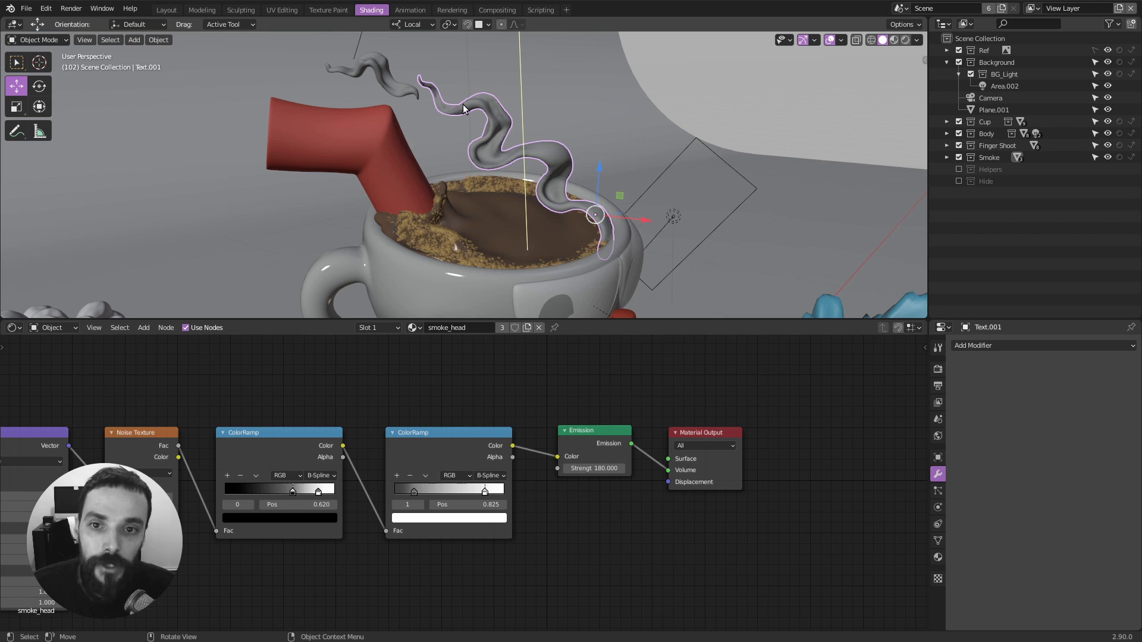
Examine the cup's smoke strand from above and check its modifier stack.
scroll(464, 108, down, 2)
middle_drag(524, 203, 595, 224)
scroll(502, 222, up, 4)
scroll(625, 217, down, 2)
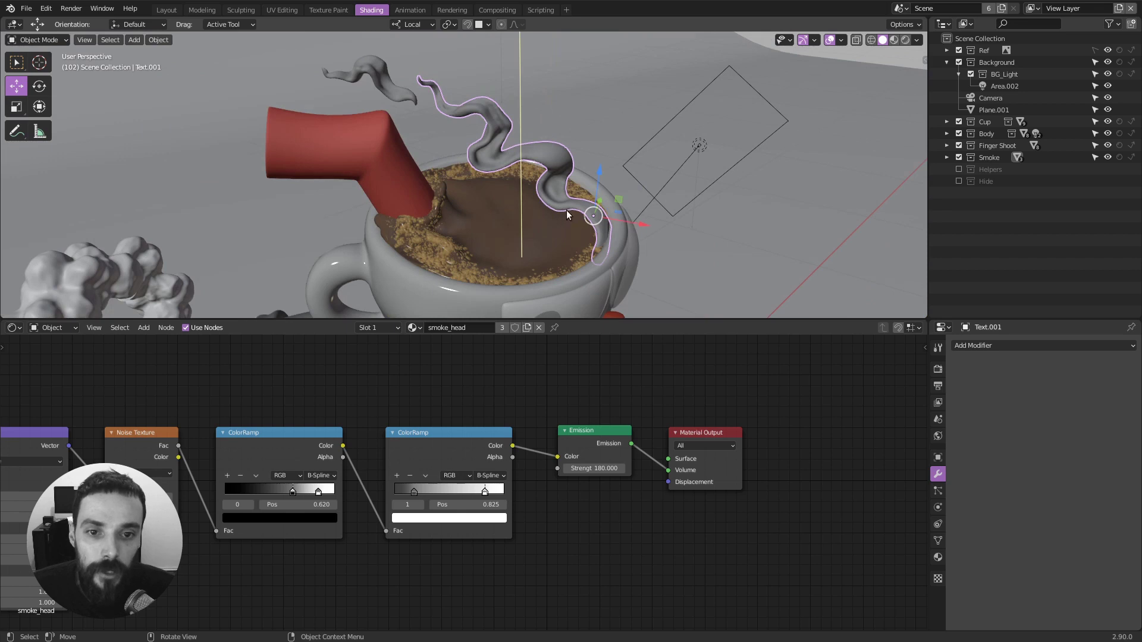
click(989, 347)
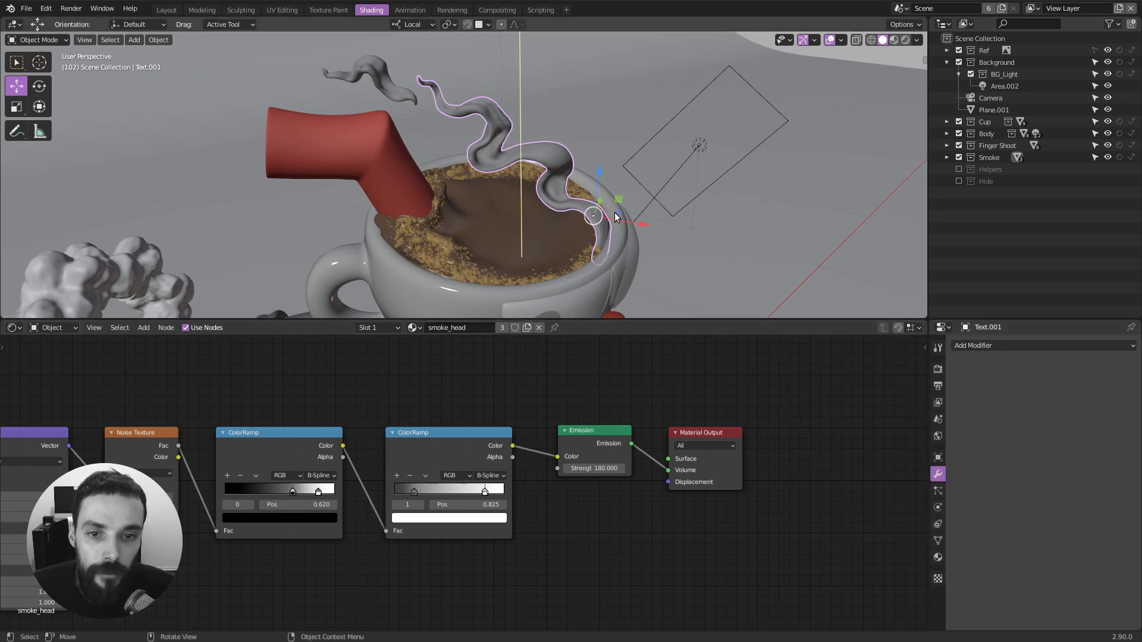
scroll(589, 200, up, 3)
scroll(583, 199, down, 4)
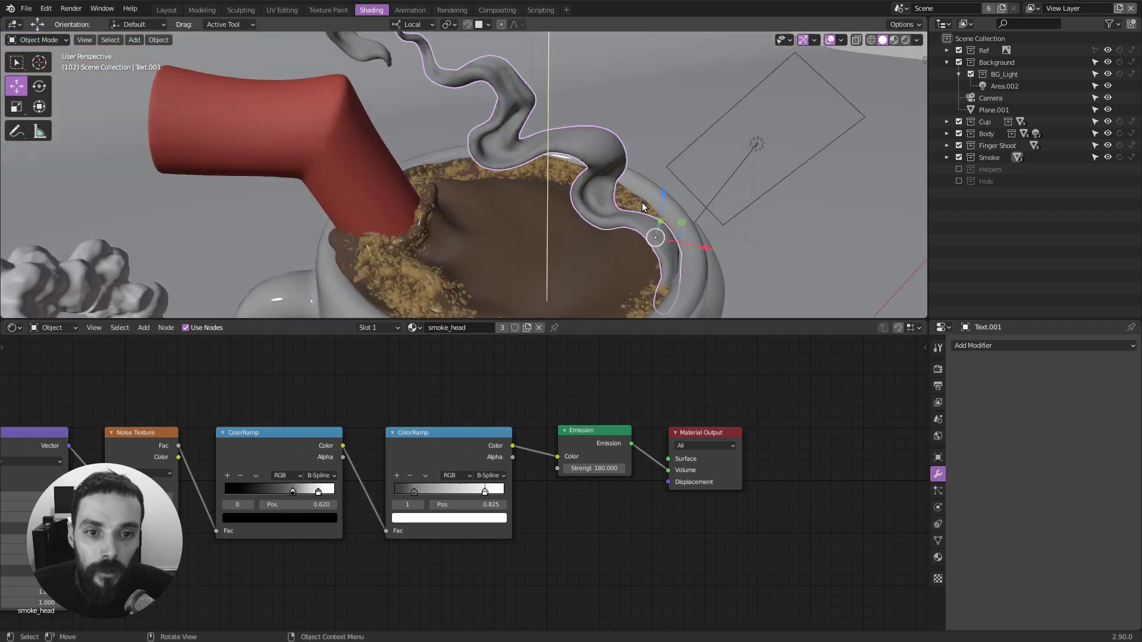
Switch the smoke strand to Sculpt Mode and look over the remeshing options and the sculpted folds.
middle_drag(580, 199, 549, 190)
key(ctrl+Tab)
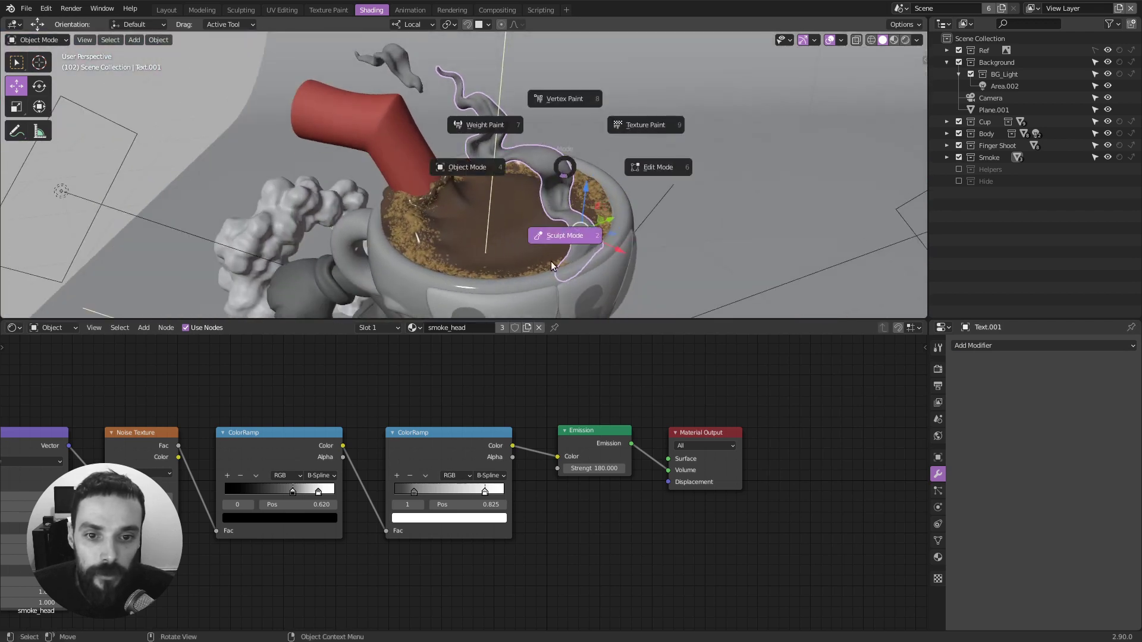
click(860, 24)
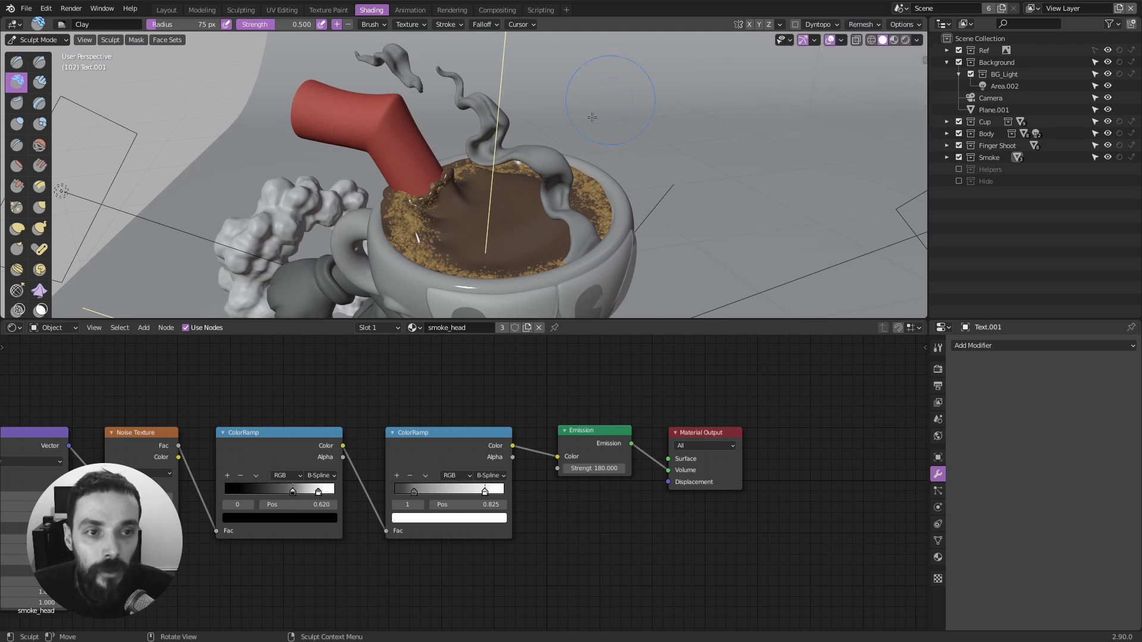
middle_drag(592, 118, 640, 140)
mouse_move(557, 159)
middle_down()
mouse_move(479, 110)
mouse_move(500, 178)
mouse_move(589, 181)
middle_up()
scroll(588, 181, up, 3)
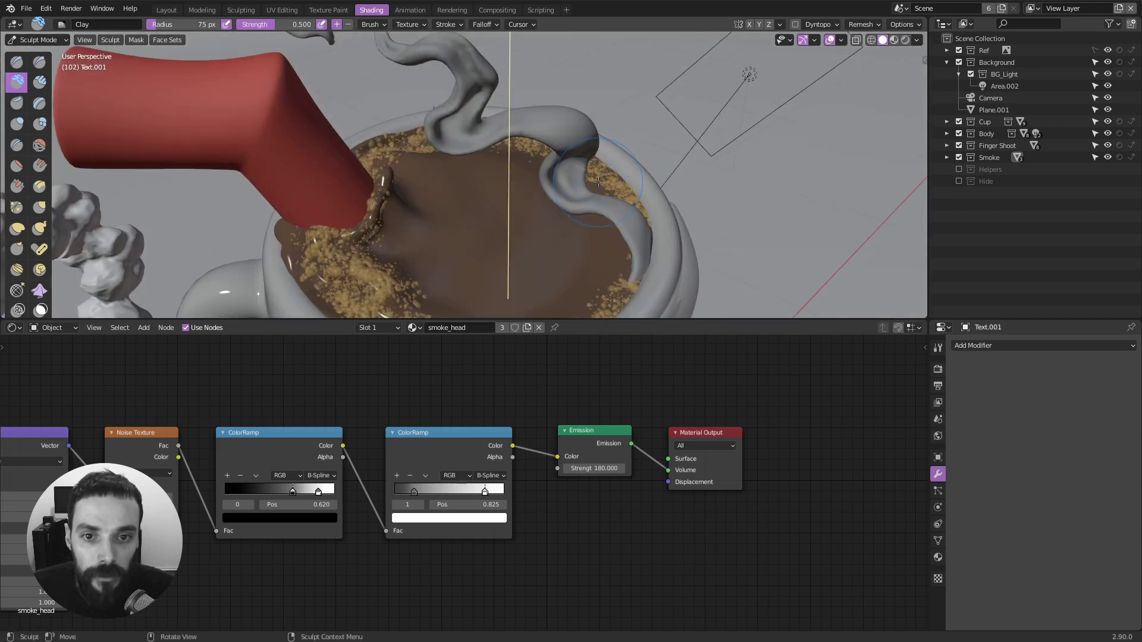
scroll(599, 182, down, 5)
scroll(599, 182, up, 5)
Return the smoke strand to Object Mode and inspect it from several angles around the cup.
key(ctrl+Tab)
click(540, 189)
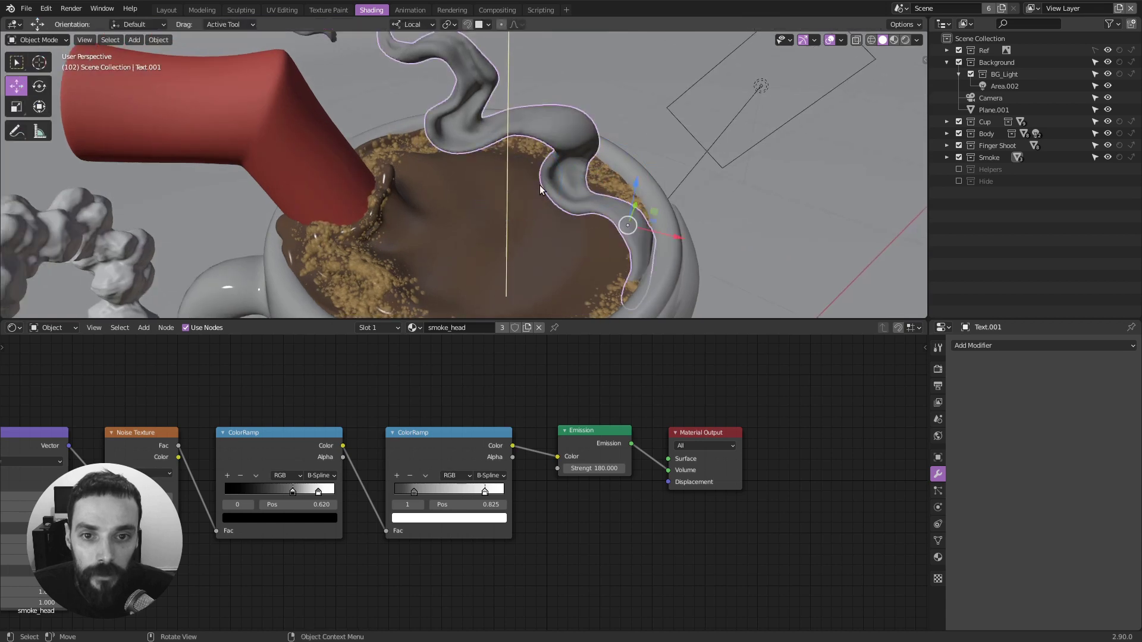
middle_drag(540, 190, 652, 184)
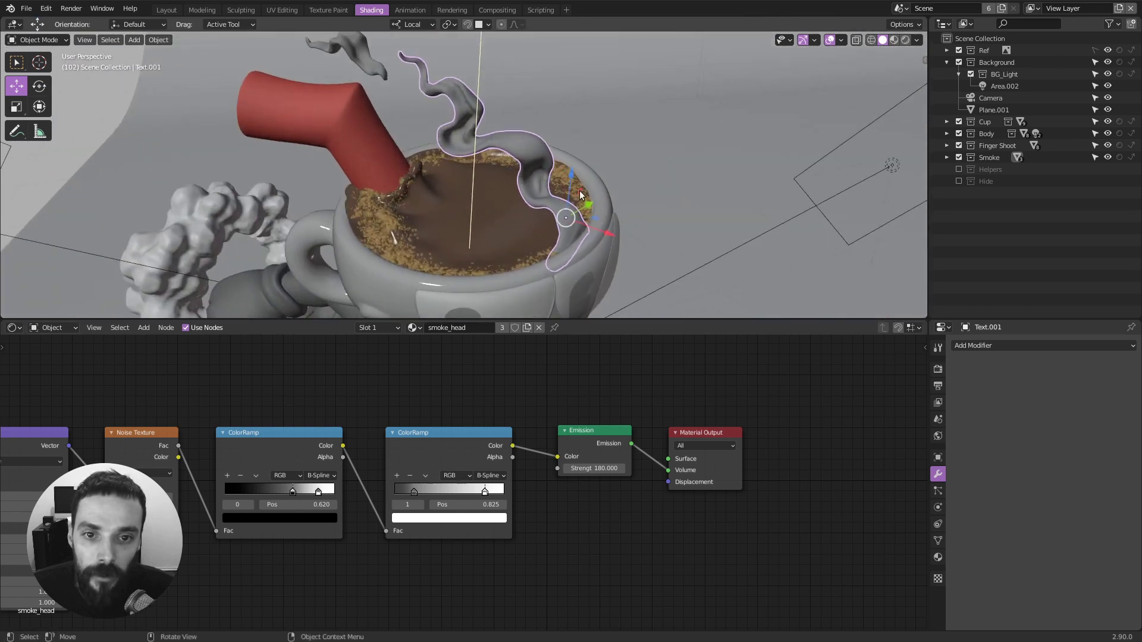
middle_drag(523, 187, 544, 182)
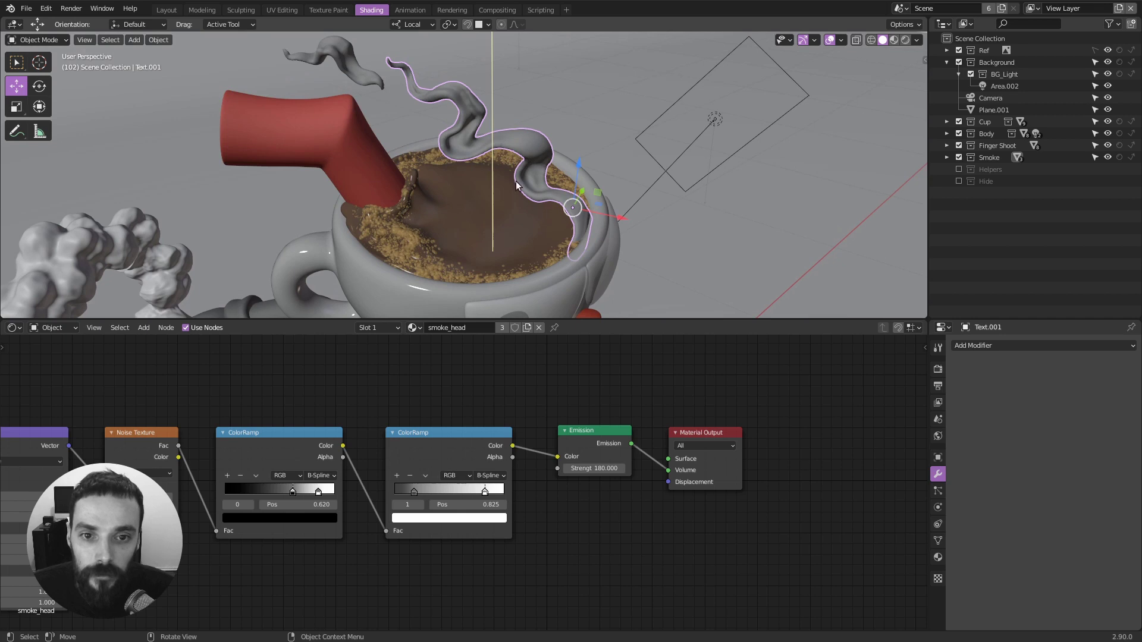
middle_drag(524, 163, 587, 156)
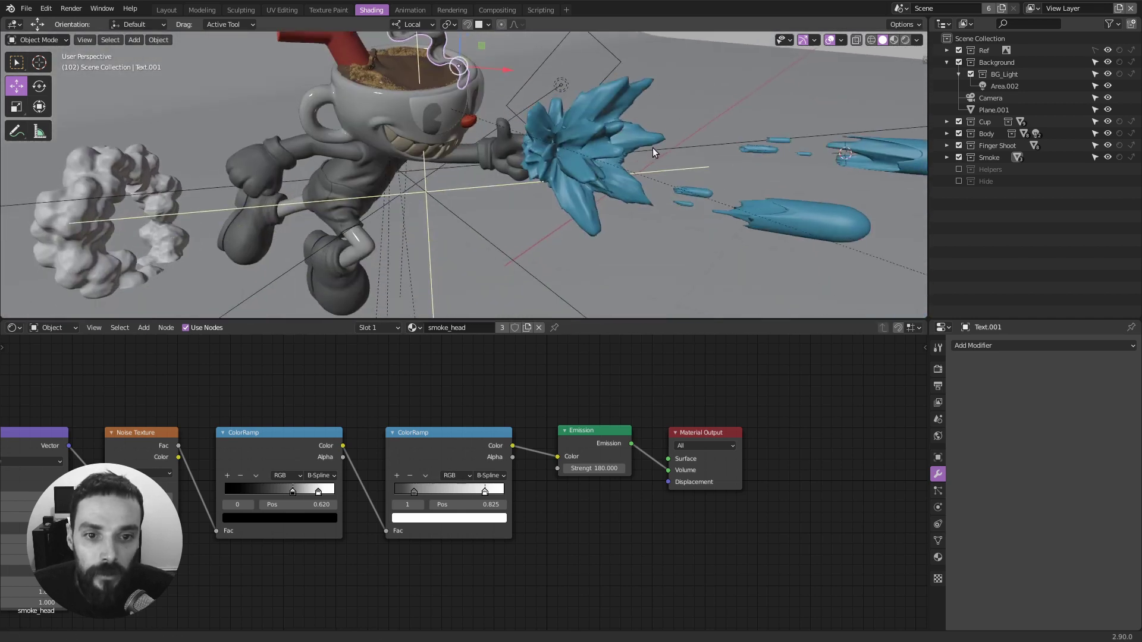
Select the blue finger blast briefly, then reselect the cup's smoke strand and study its curls up close.
click(583, 126)
scroll(483, 149, up, 10)
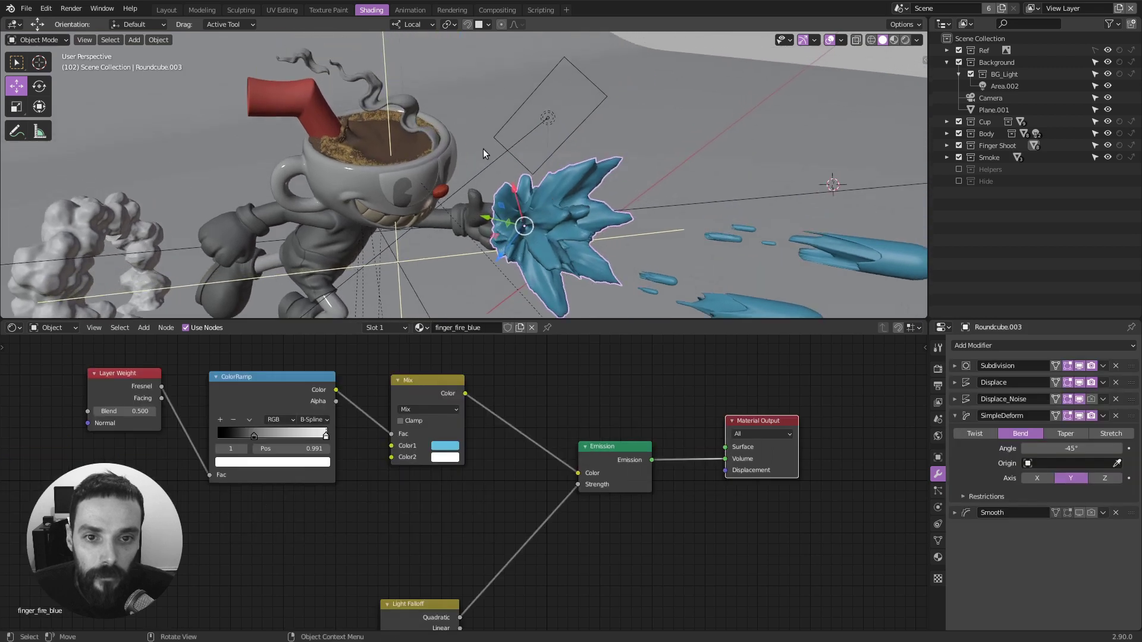
click(511, 228)
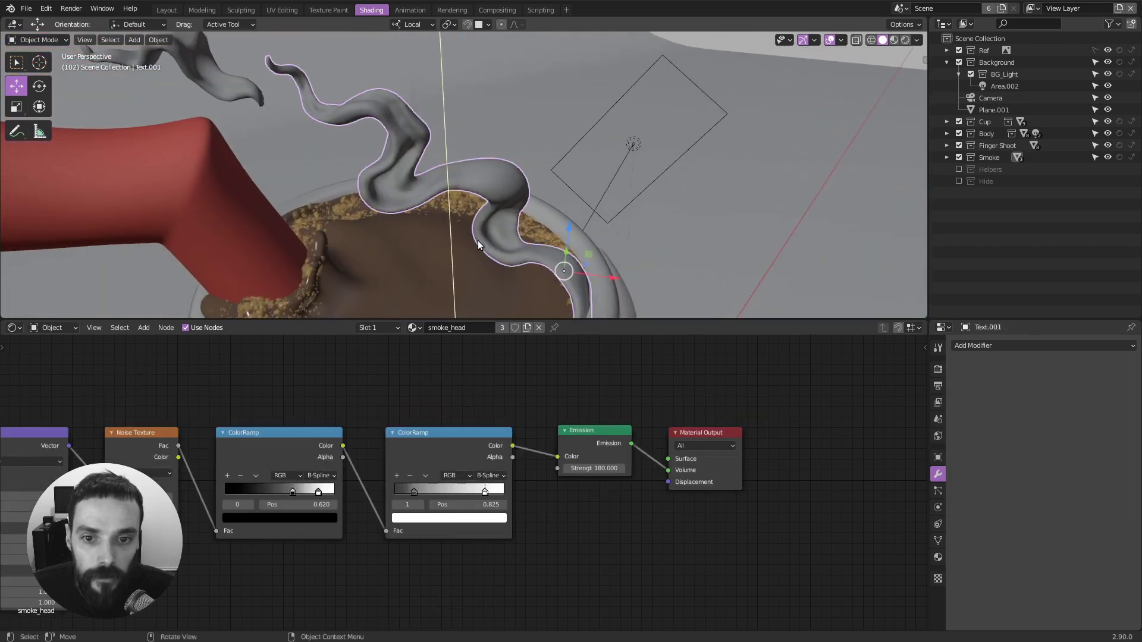
middle_drag(477, 240, 424, 188)
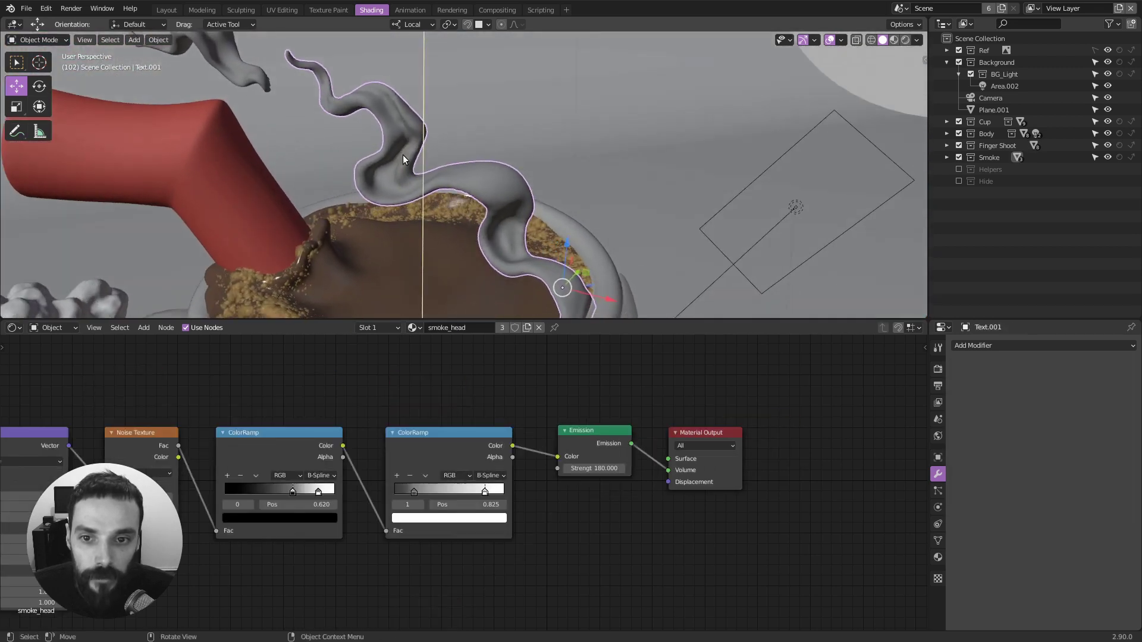
middle_drag(507, 232, 452, 188)
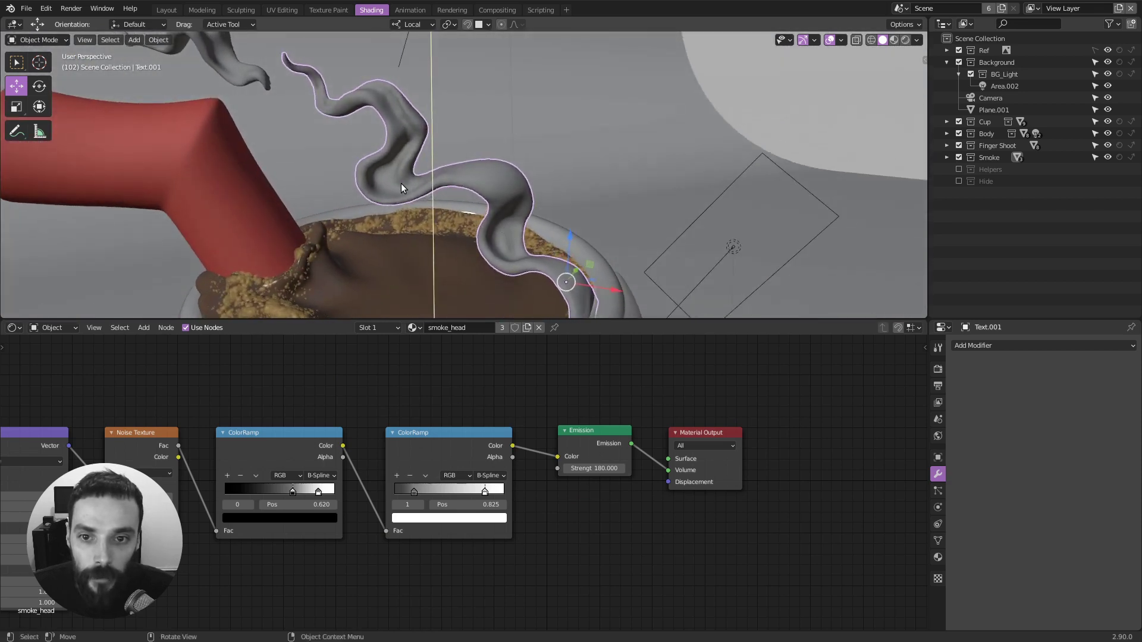
scroll(349, 165, down, 3)
scroll(349, 165, up, 3)
scroll(319, 148, down, 2)
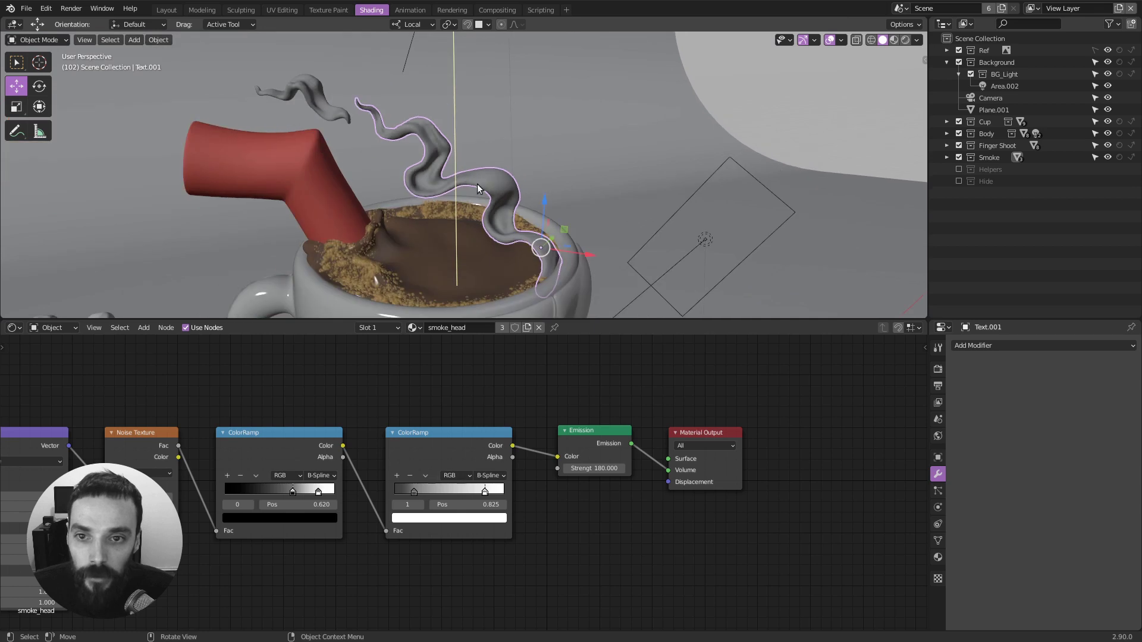
middle_drag(319, 148, 508, 208)
Deselect the smoke strand and select the blue blast at the character's fingertip.
key(alt+a)
shift+middle_drag(635, 245, 599, 191)
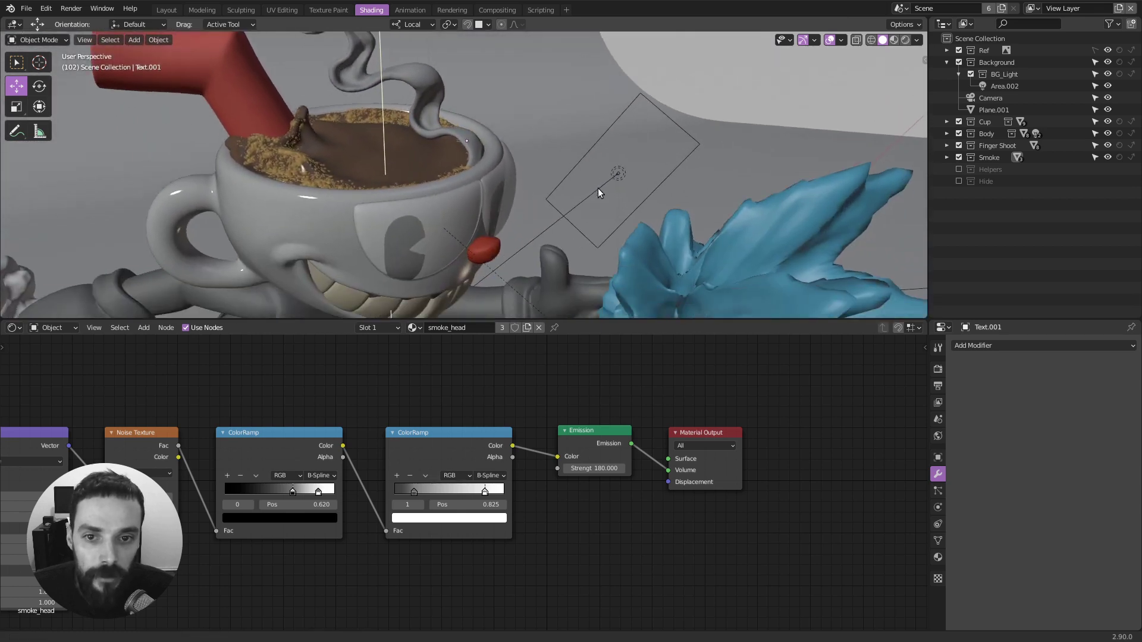
scroll(624, 229, down, 2)
middle_drag(625, 232, 608, 115)
click(636, 242)
scroll(552, 193, down, 1)
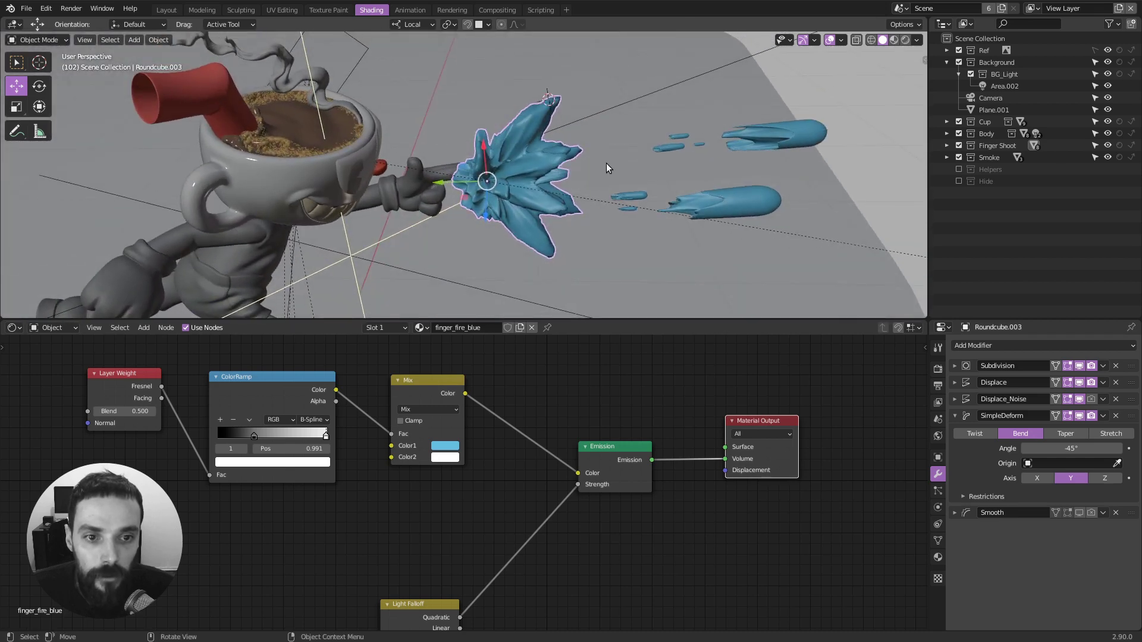
scroll(645, 173, down, 2)
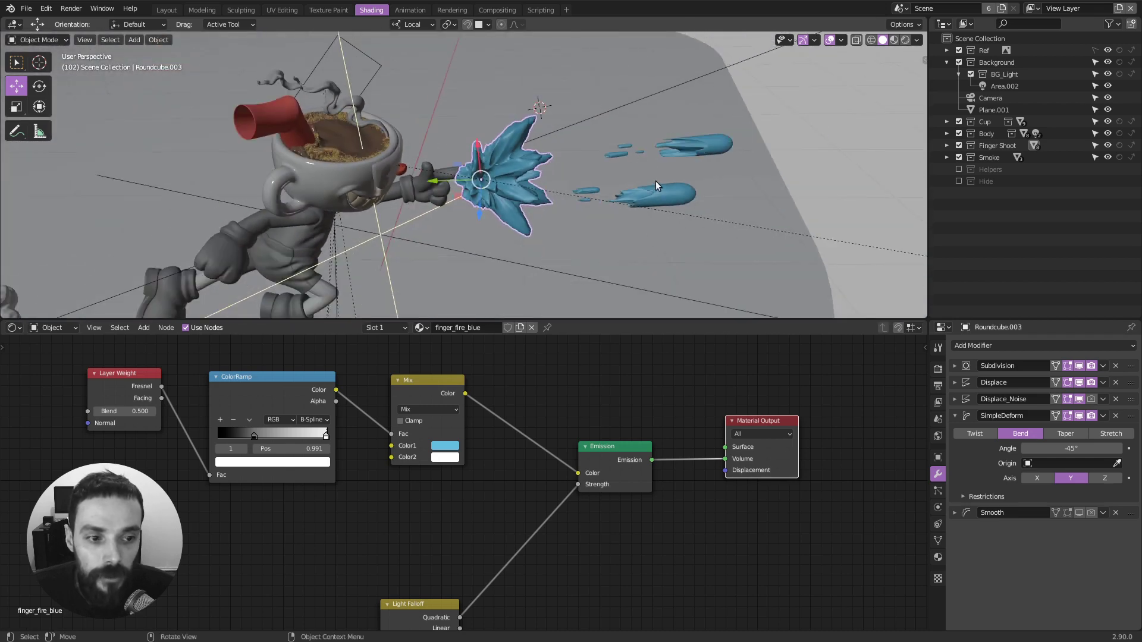
scroll(594, 184, up, 3)
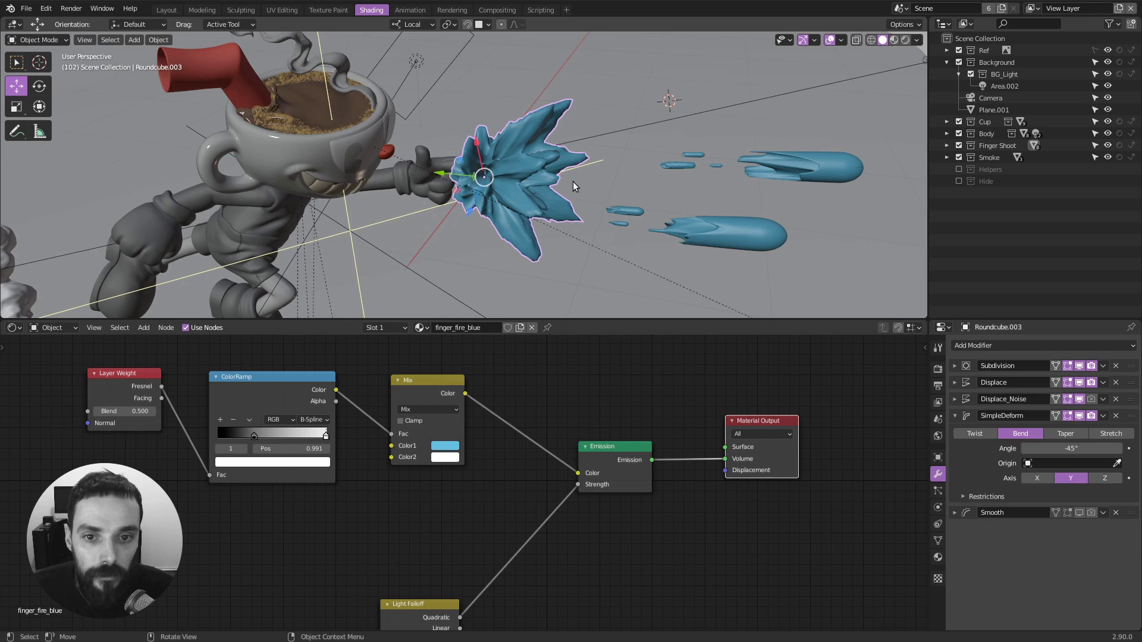
Turn the blue blast's Subdivision modifier off and back on in the viewport to compare its shape.
middle_drag(574, 186, 630, 297)
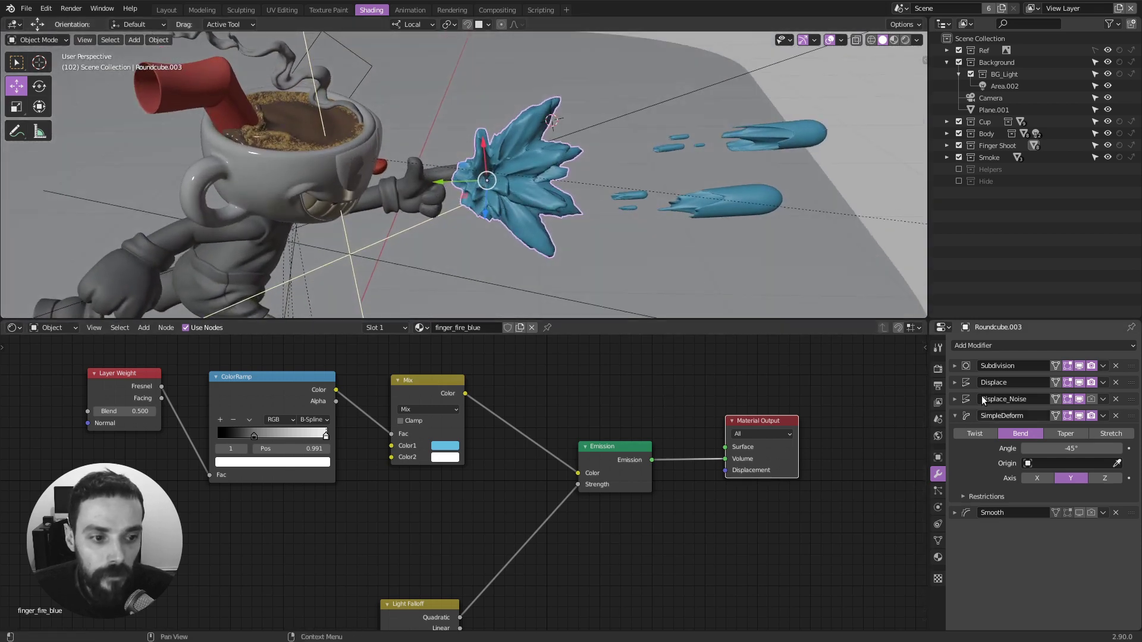
middle_drag(595, 189, 624, 158)
click(1078, 367)
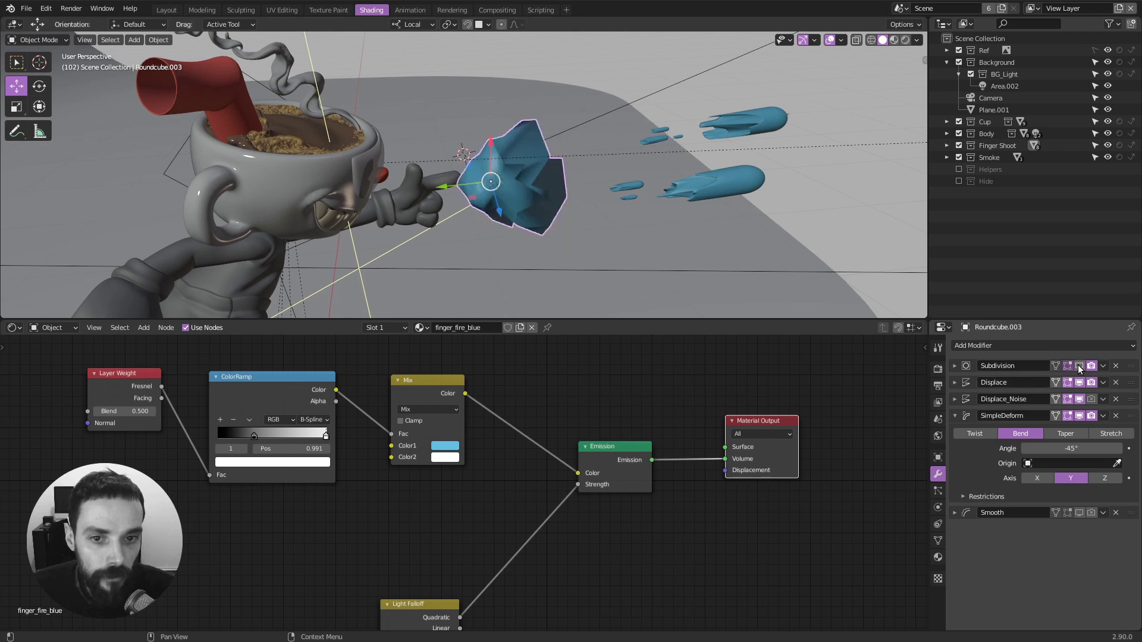
click(1080, 367)
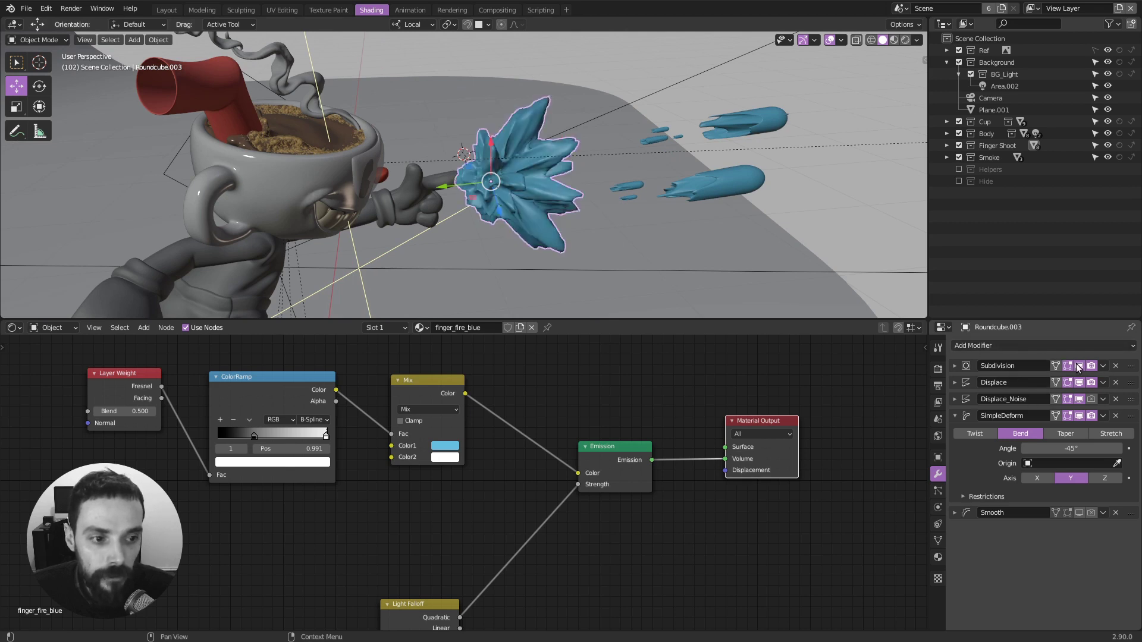
Hide the Subdivision, Displace, Displace_Noise and SimpleDeform modifiers of the blue blast in the viewport to expose its base sphere.
drag(1078, 367, 1082, 400)
click(961, 419)
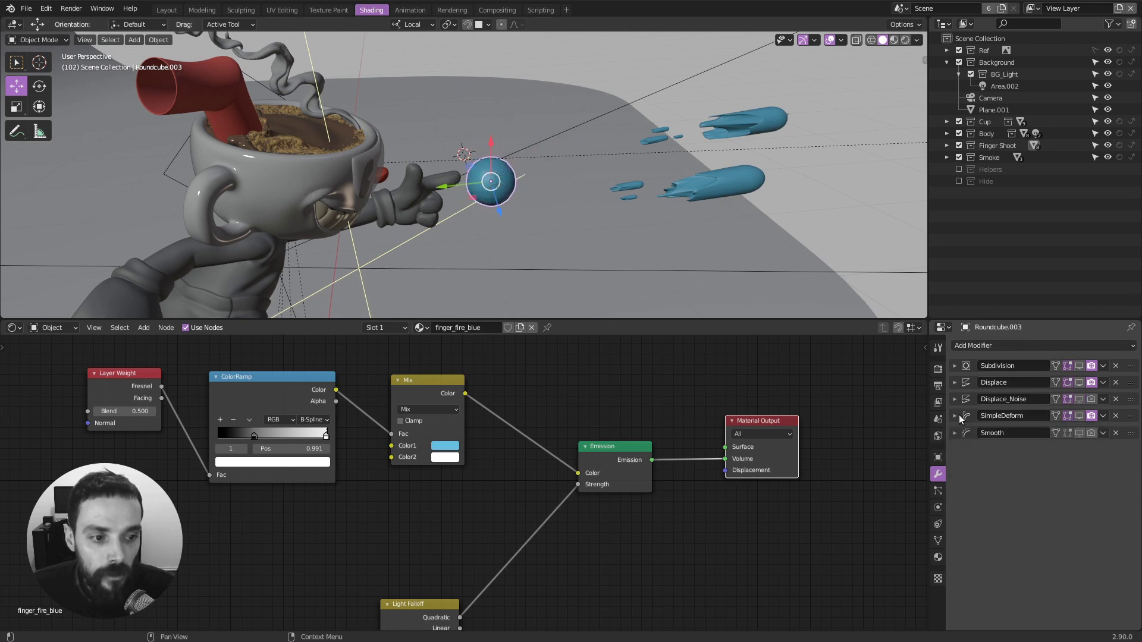
scroll(500, 224, up, 4)
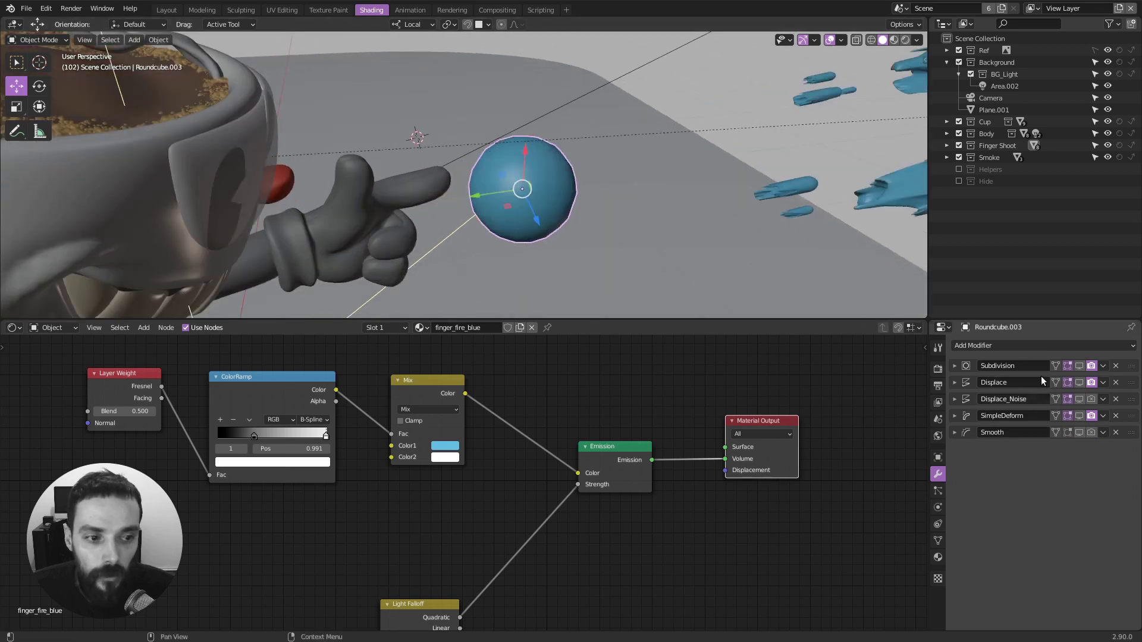
middle_drag(620, 245, 654, 238)
Show the blast's Subdivision and Displace modifiers in the viewport again and expand the Displace settings.
click(1078, 367)
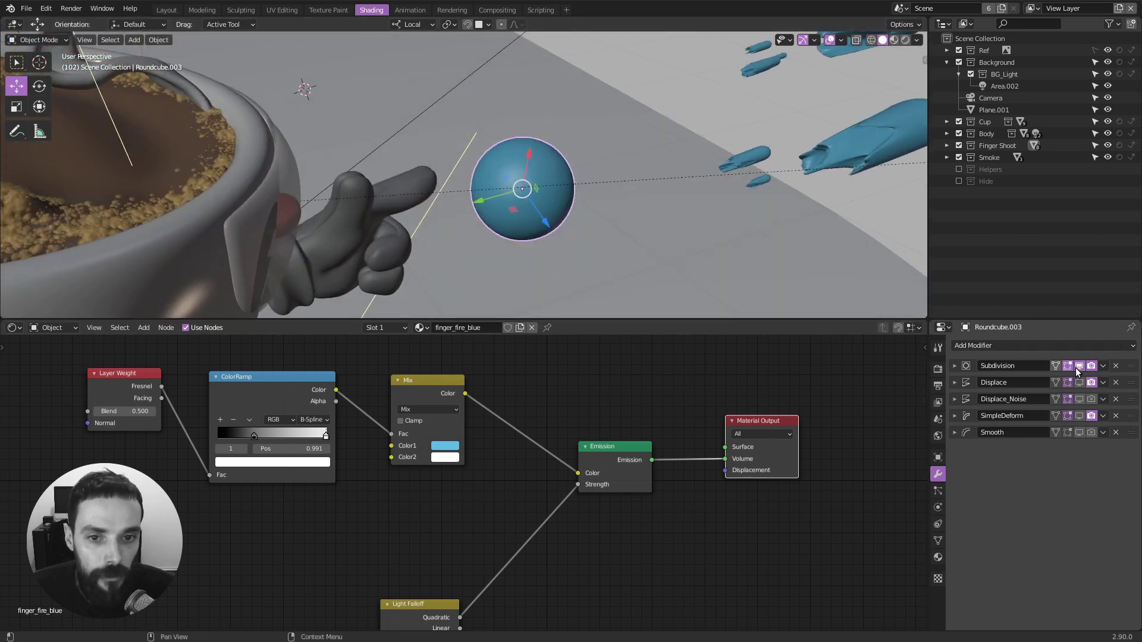
click(1079, 383)
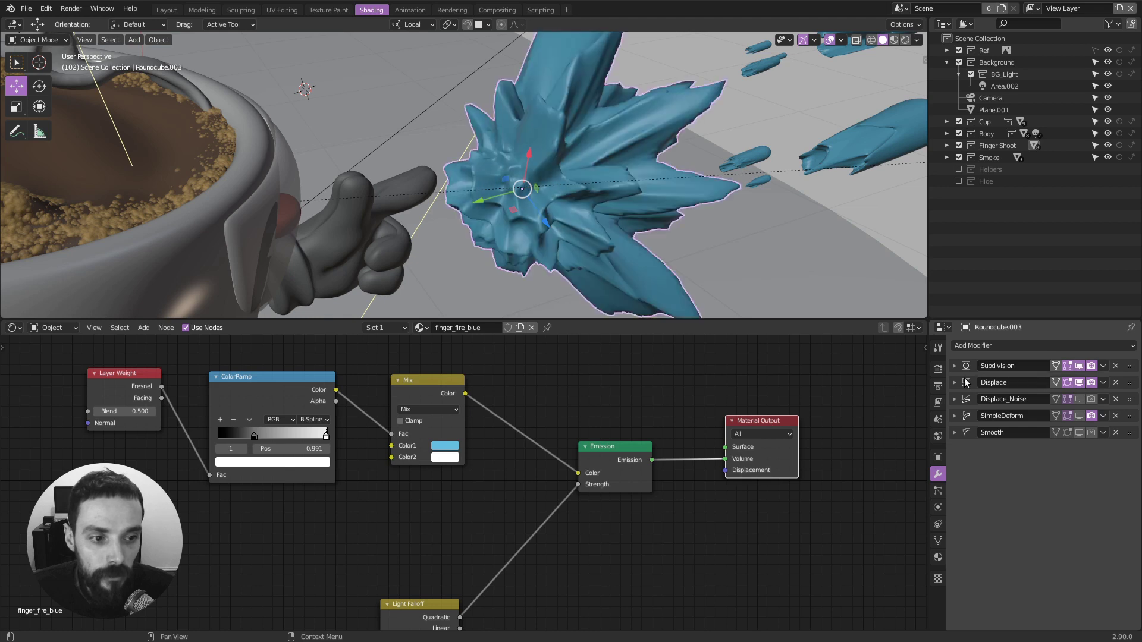
click(956, 383)
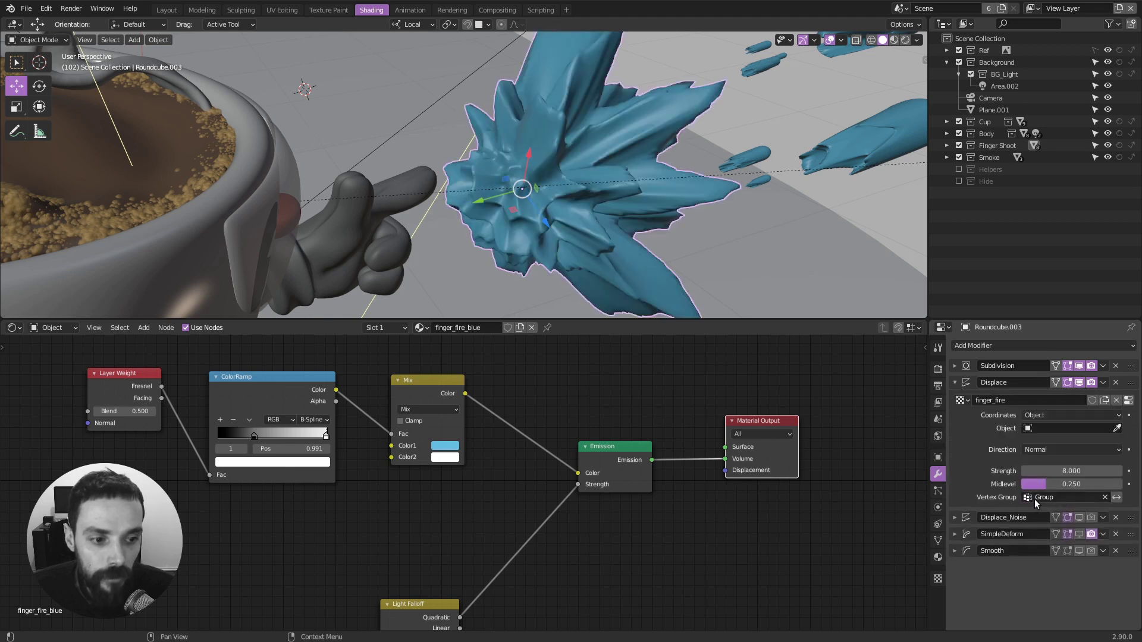
Put the blast in Weight Paint mode and open its vertex group list to examine the painted weights.
middle_drag(536, 197, 575, 233)
key(ctrl+Tab)
click(515, 195)
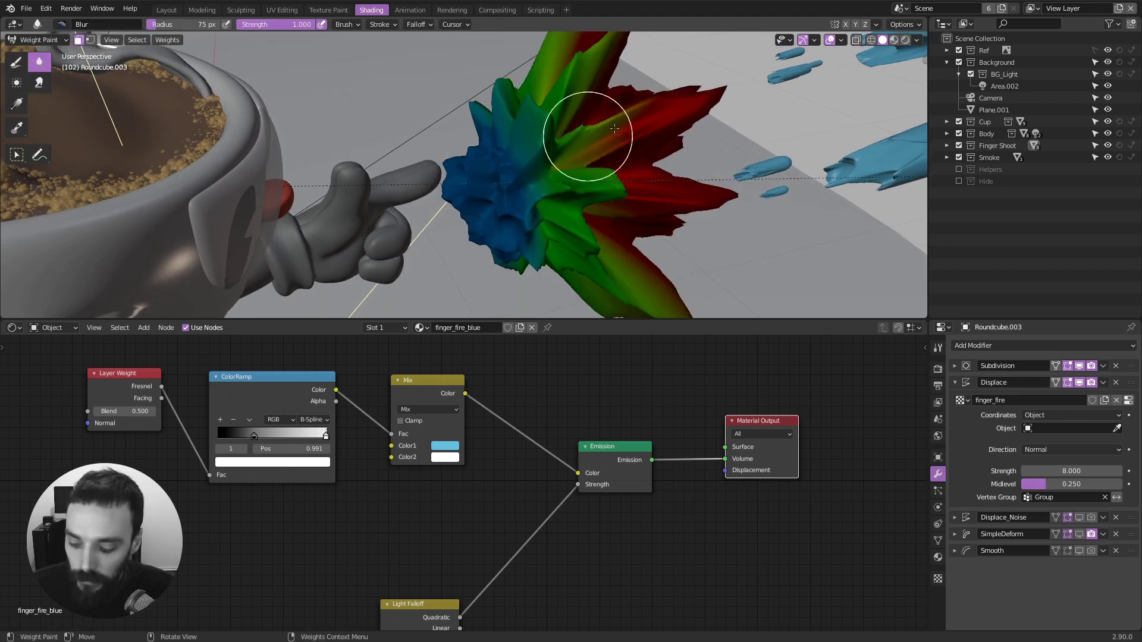
key(ctrl+Tab)
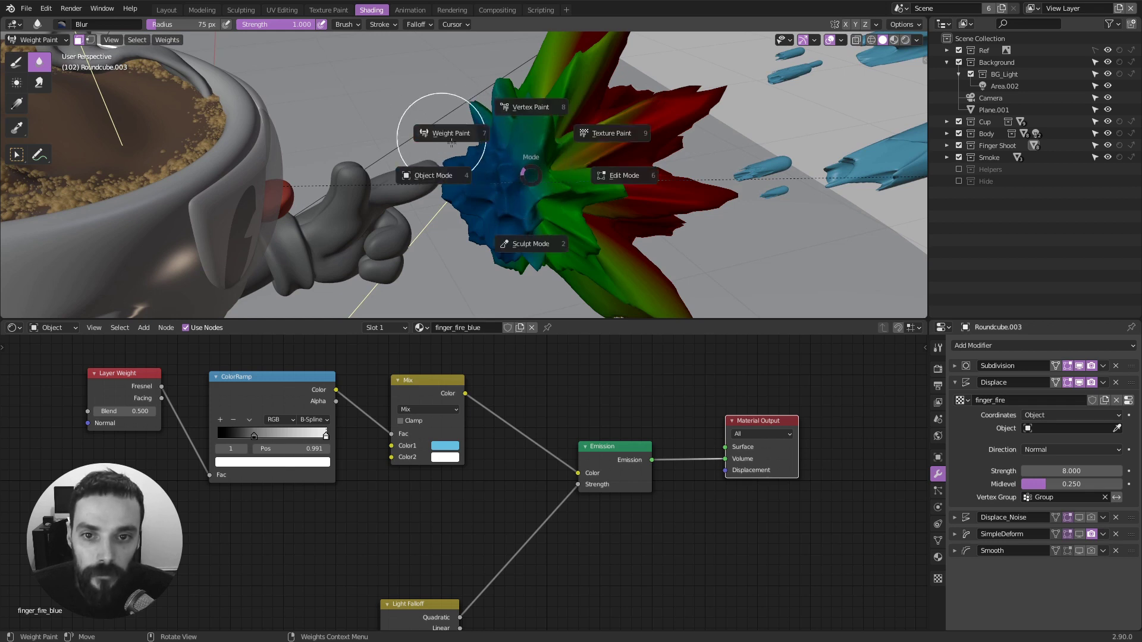
click(428, 122)
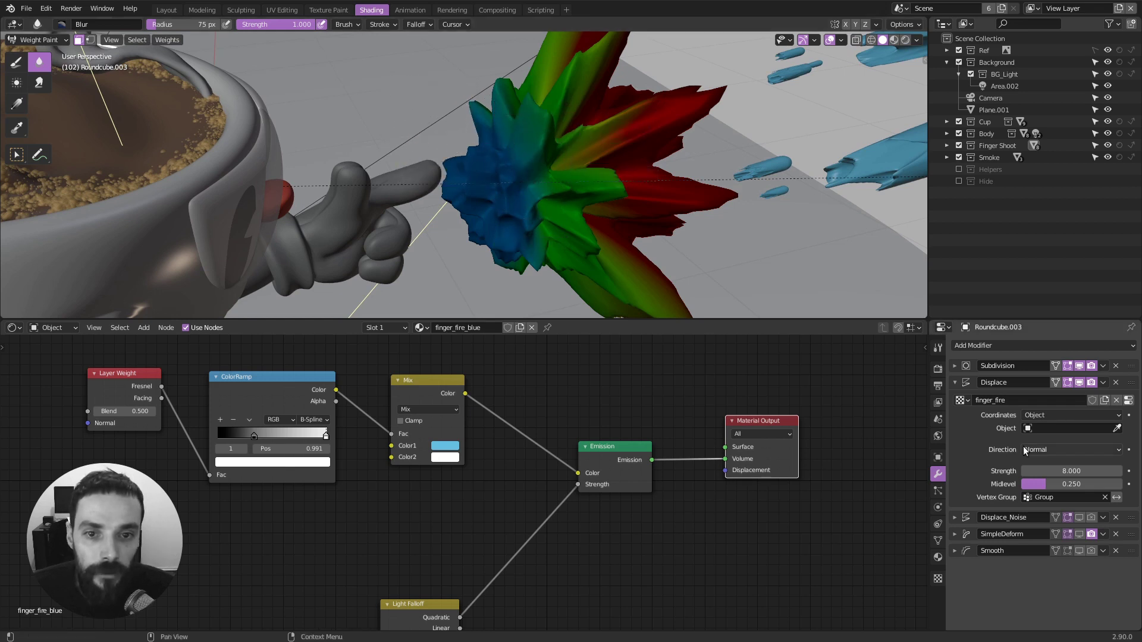
click(939, 540)
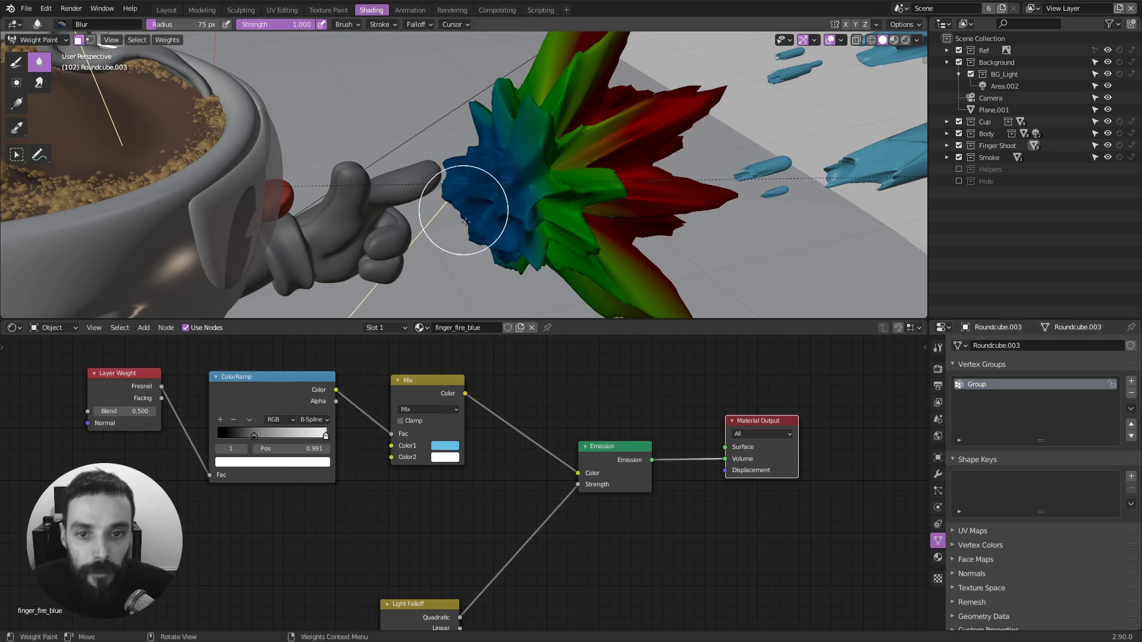
mouse_move(485, 208)
middle_down()
mouse_move(555, 173)
mouse_move(534, 172)
mouse_move(543, 161)
mouse_move(556, 185)
middle_up()
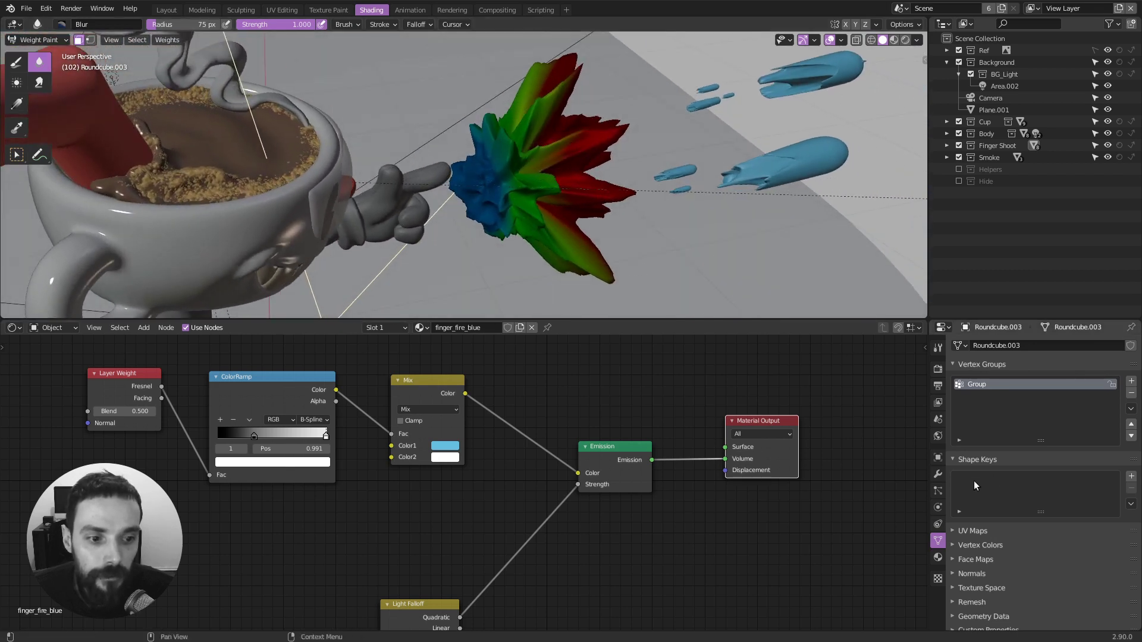
Clear the vertex group from the blast's Displace modifier to compare the spikes and assign Group back to it.
click(938, 474)
click(1106, 497)
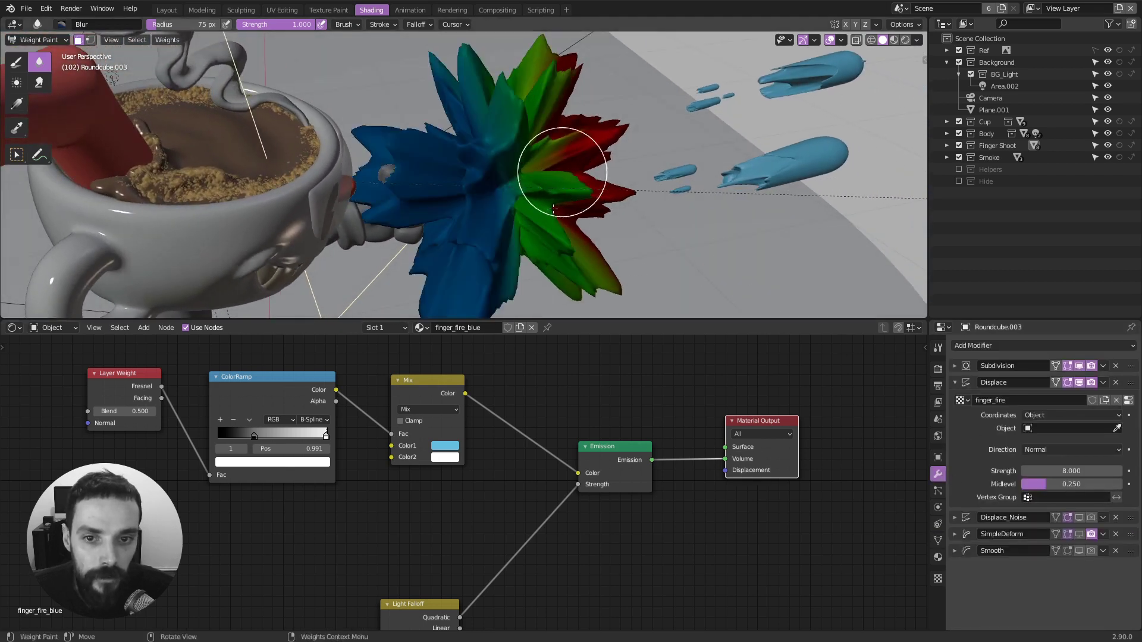
click(1027, 498)
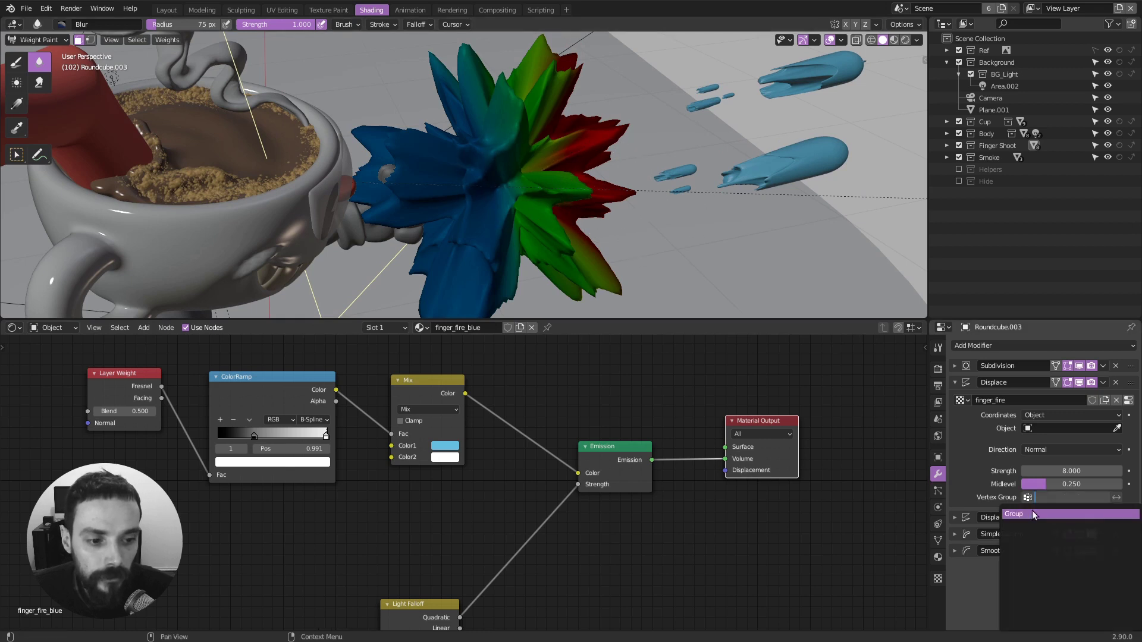
click(1036, 513)
Enable the blast's Displace_Noise modifier in the viewport, switching it off and on to compare the surface detail.
click(1078, 518)
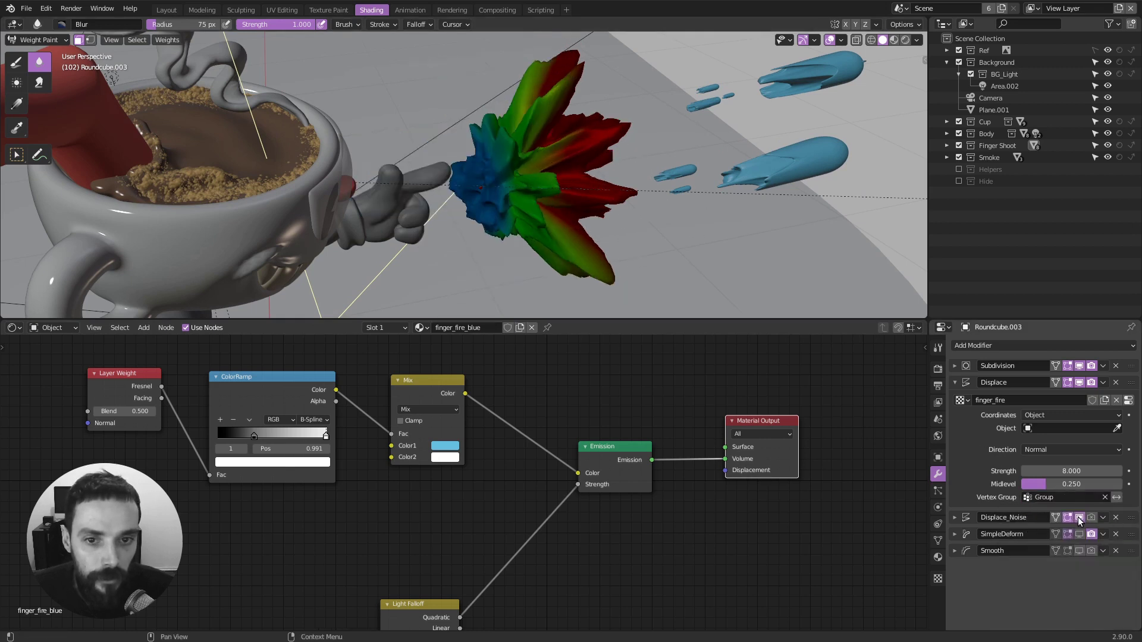
click(1079, 518)
click(1079, 518)
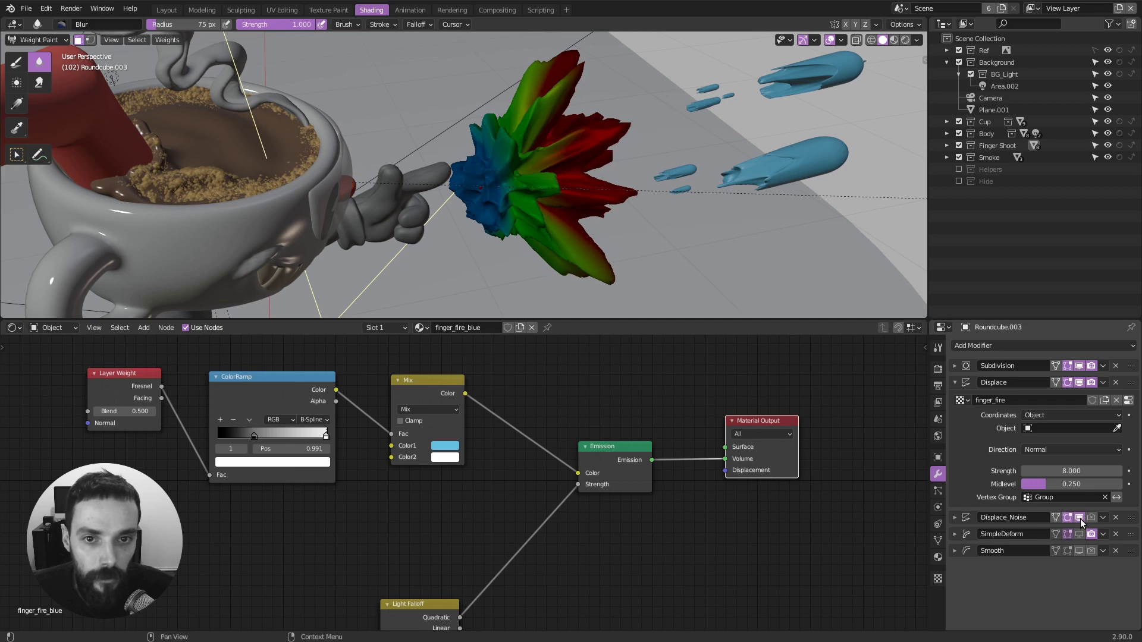
click(1079, 518)
click(1078, 518)
mouse_move(670, 298)
middle_down()
mouse_move(466, 159)
mouse_move(485, 155)
mouse_move(555, 194)
mouse_move(559, 135)
mouse_move(683, 160)
middle_up()
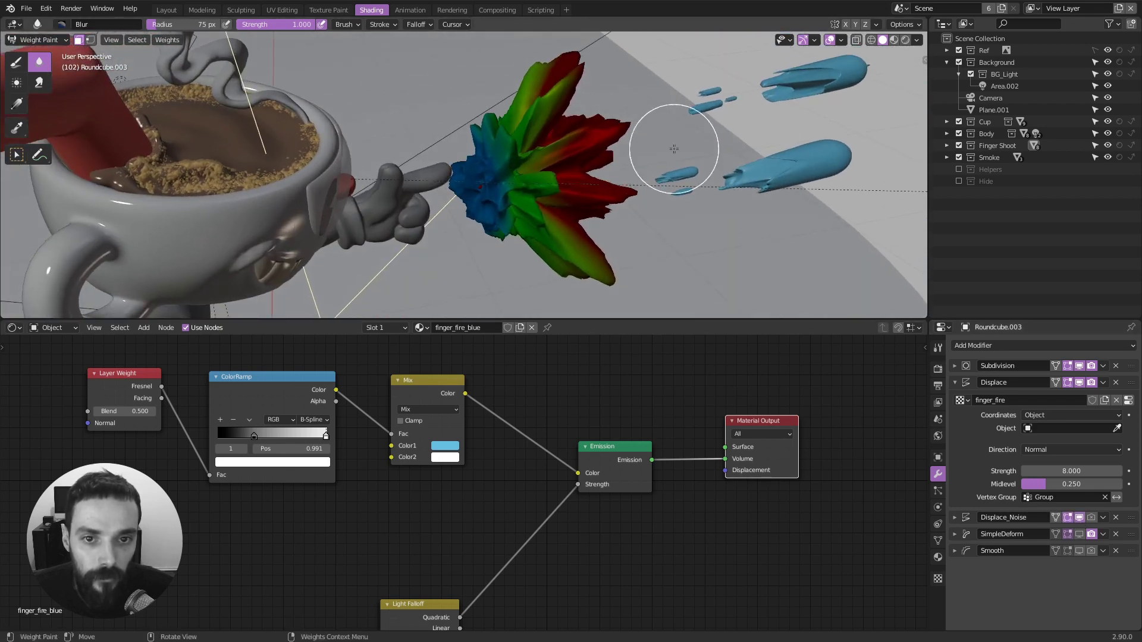
Return the blast to Object Mode and enable its SimpleDeform modifier in the viewport, comparing the shape with and without the bend.
key(ctrl+Tab)
click(481, 168)
middle_drag(481, 168, 553, 181)
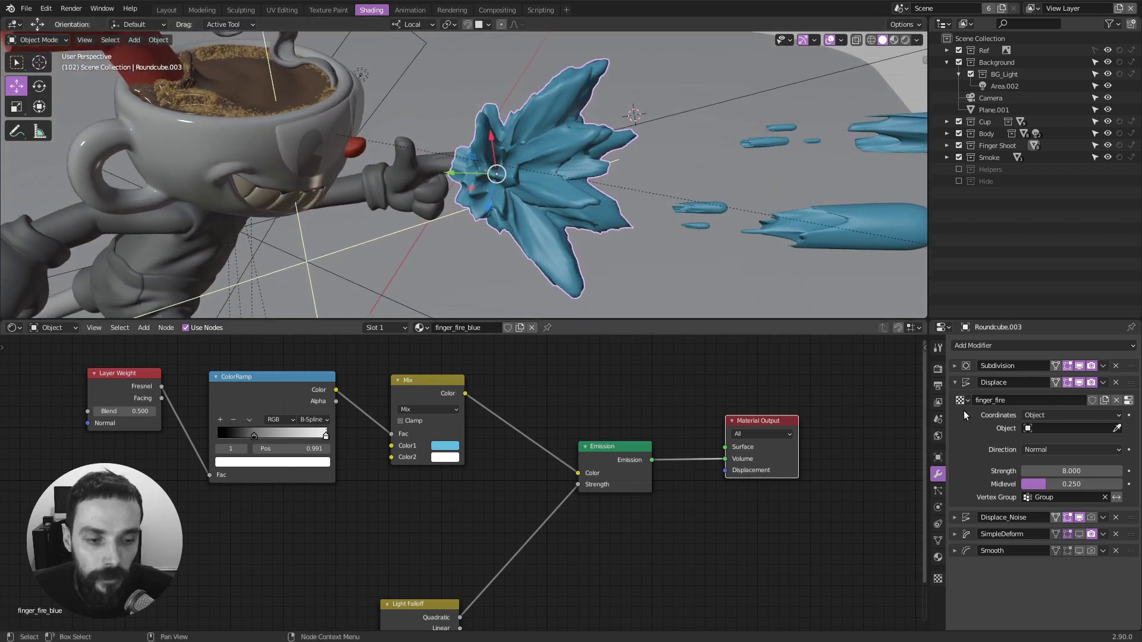
click(1080, 533)
click(1081, 534)
click(1081, 533)
click(1080, 533)
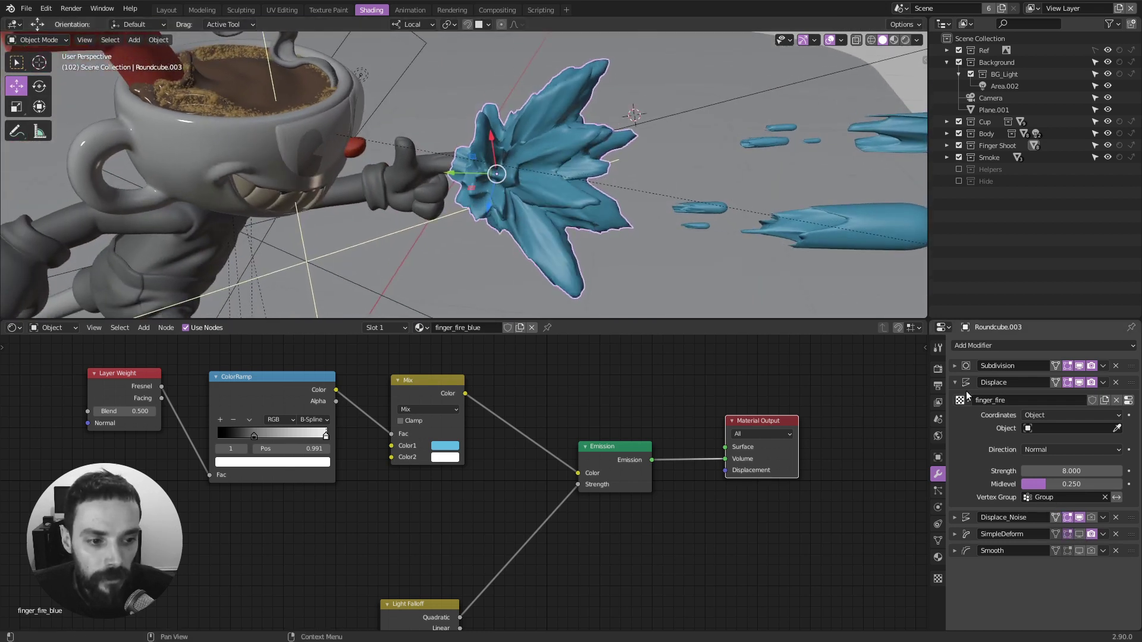
click(956, 383)
click(1081, 416)
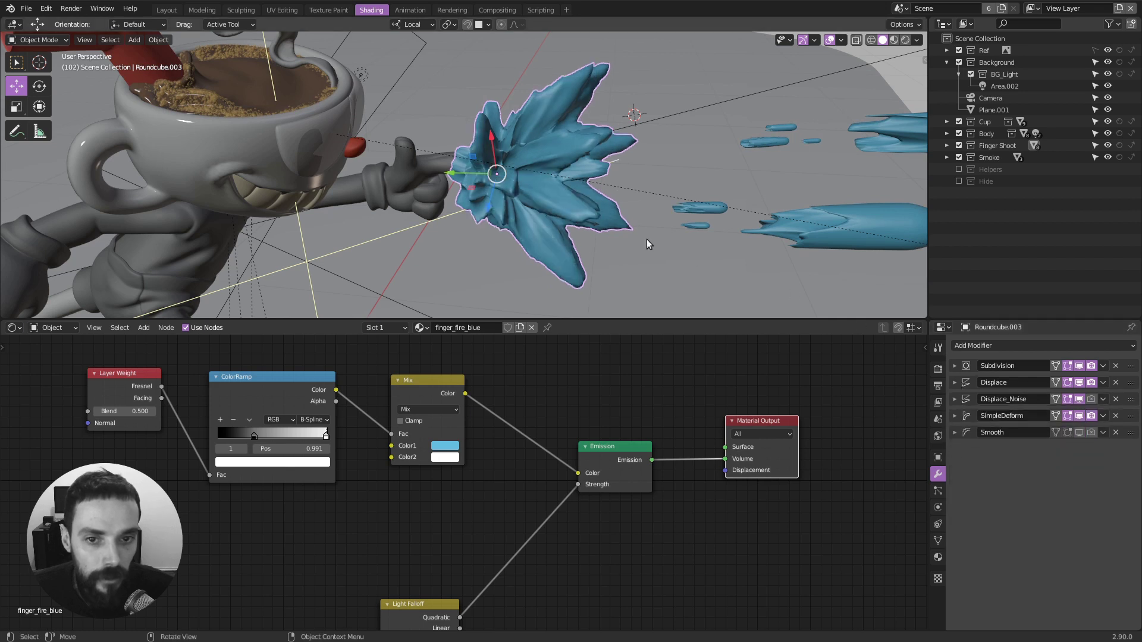
View the blast through the camera and toggle SimpleDeform to compare its bend, undoing a stroke sketched over it.
key(grave)
click(589, 211)
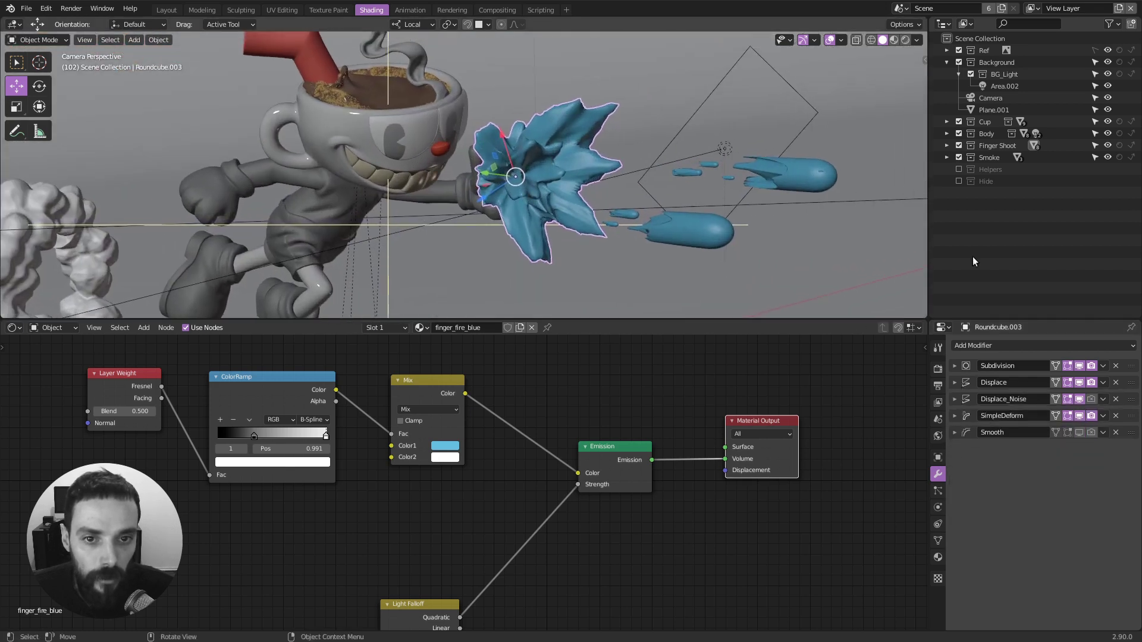
click(1080, 416)
click(1080, 417)
click(1080, 416)
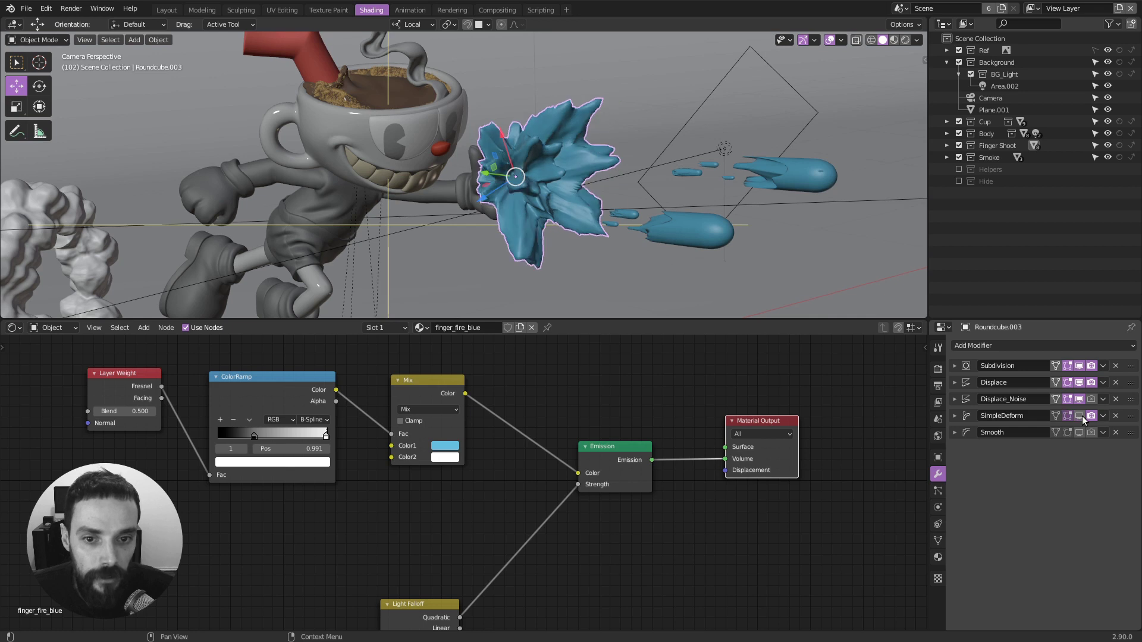
click(1080, 417)
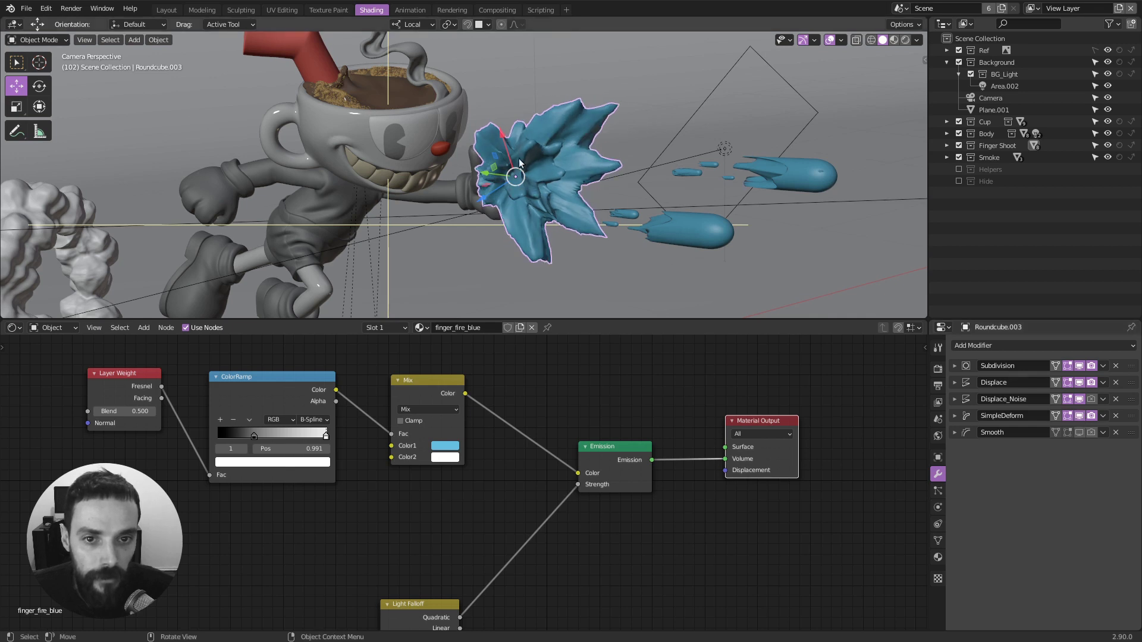
drag(521, 177, 582, 232)
key(ctrl+z)
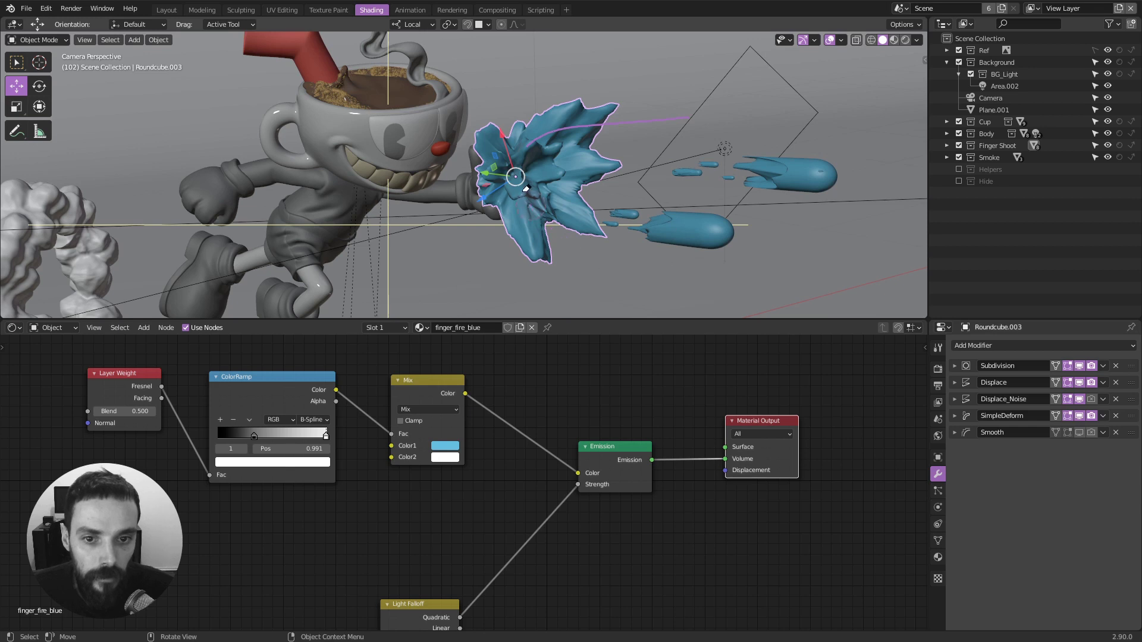
Switch the blast's Smooth modifier on and off in the viewport to compare its surface, leaving it disabled.
scroll(688, 119, down, 1)
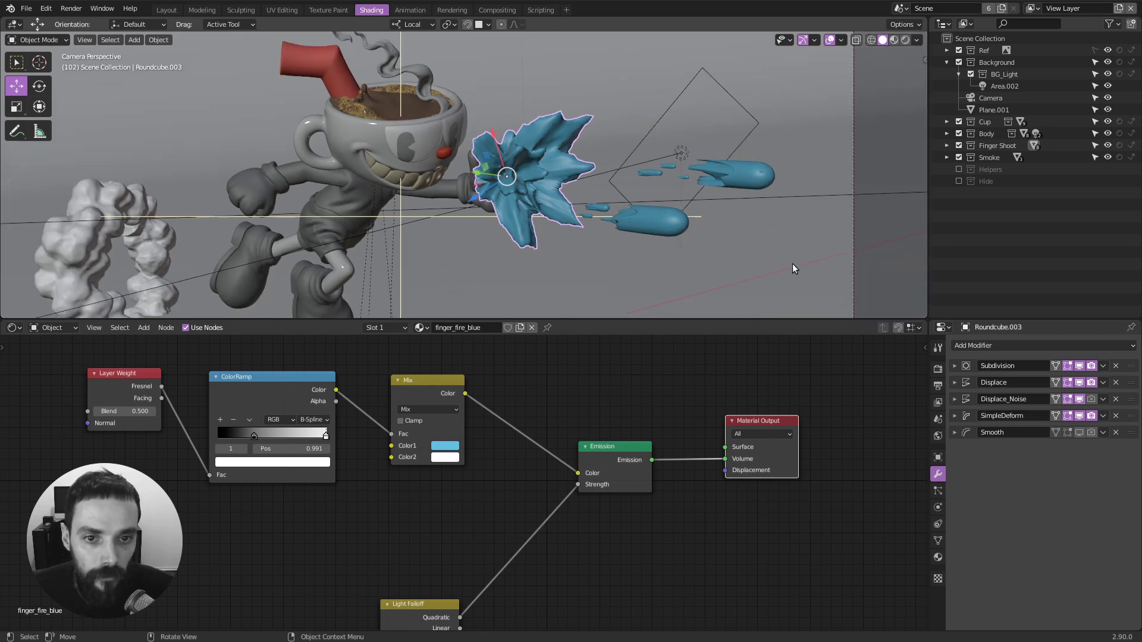
click(1080, 433)
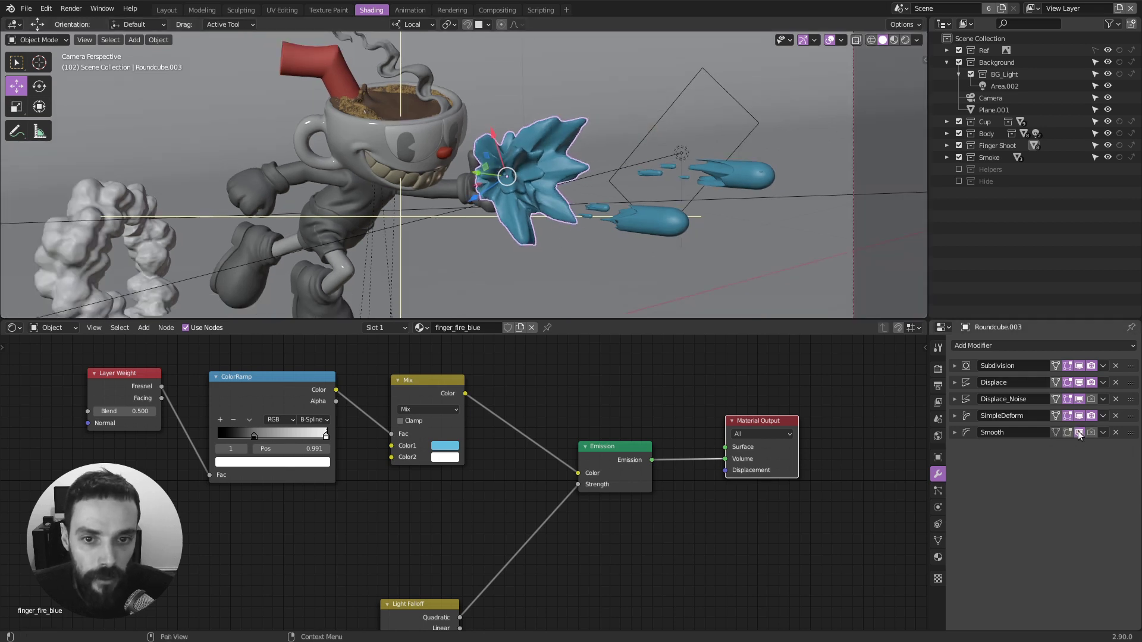
click(1079, 433)
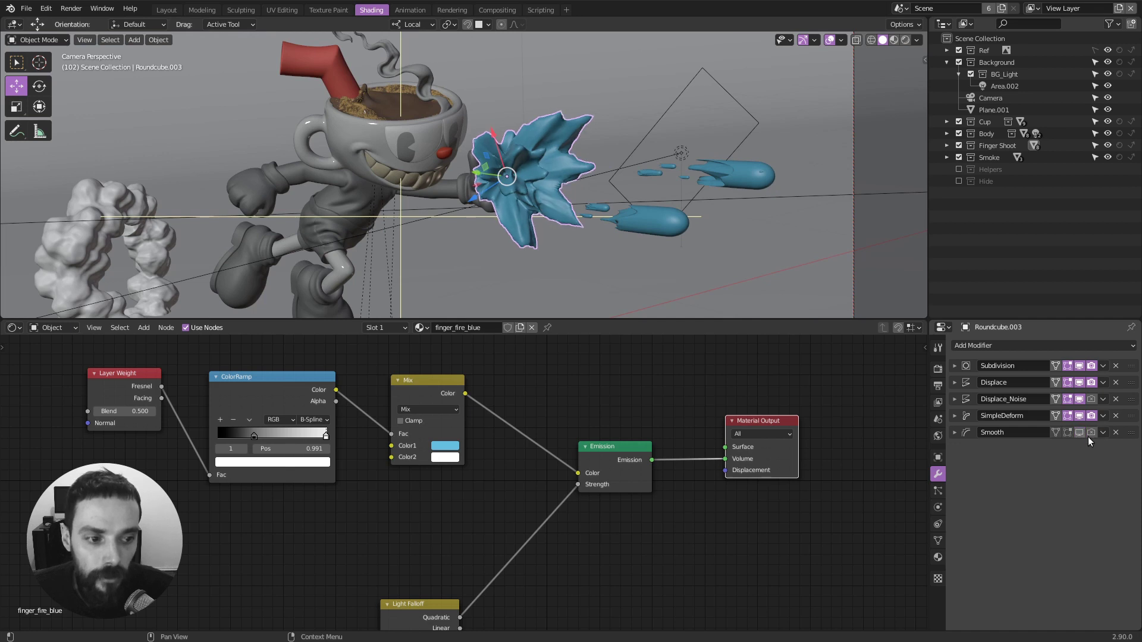
click(1079, 433)
click(1079, 433)
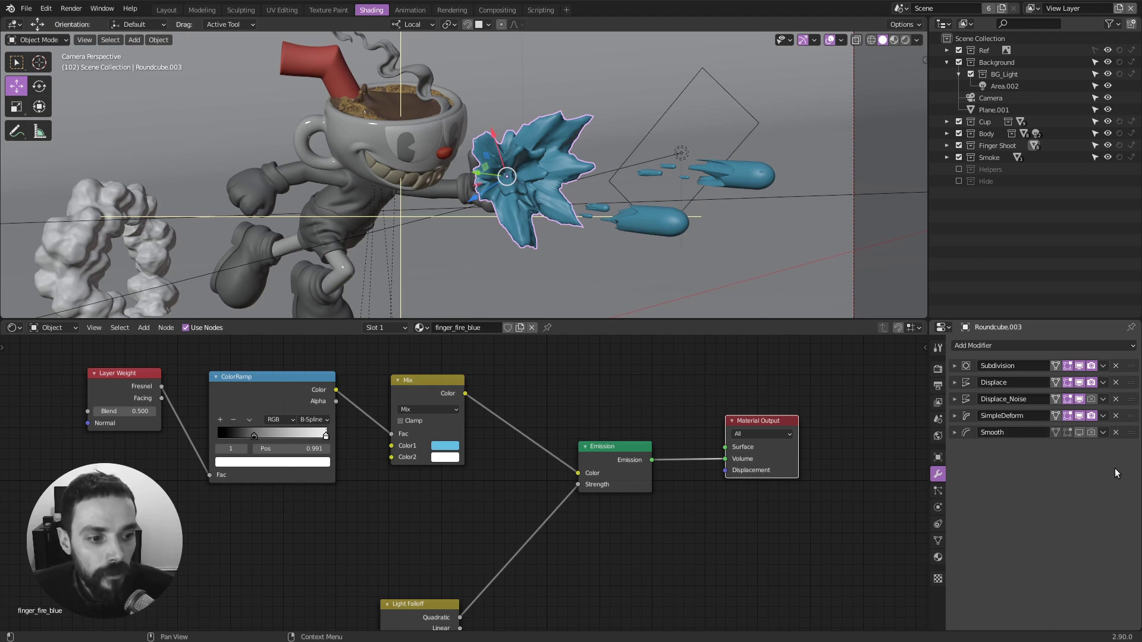
Select the lower large blue projectile and frame it in the viewport.
scroll(640, 208, up, 3)
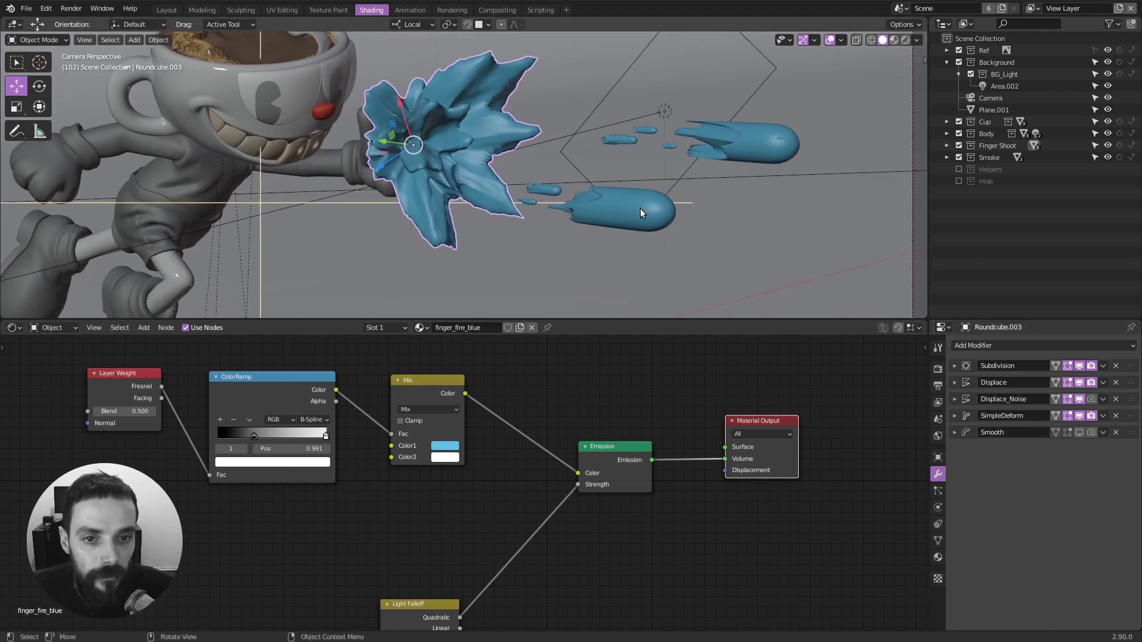
click(611, 208)
key(KP_Decimal)
middle_drag(640, 215, 894, 236)
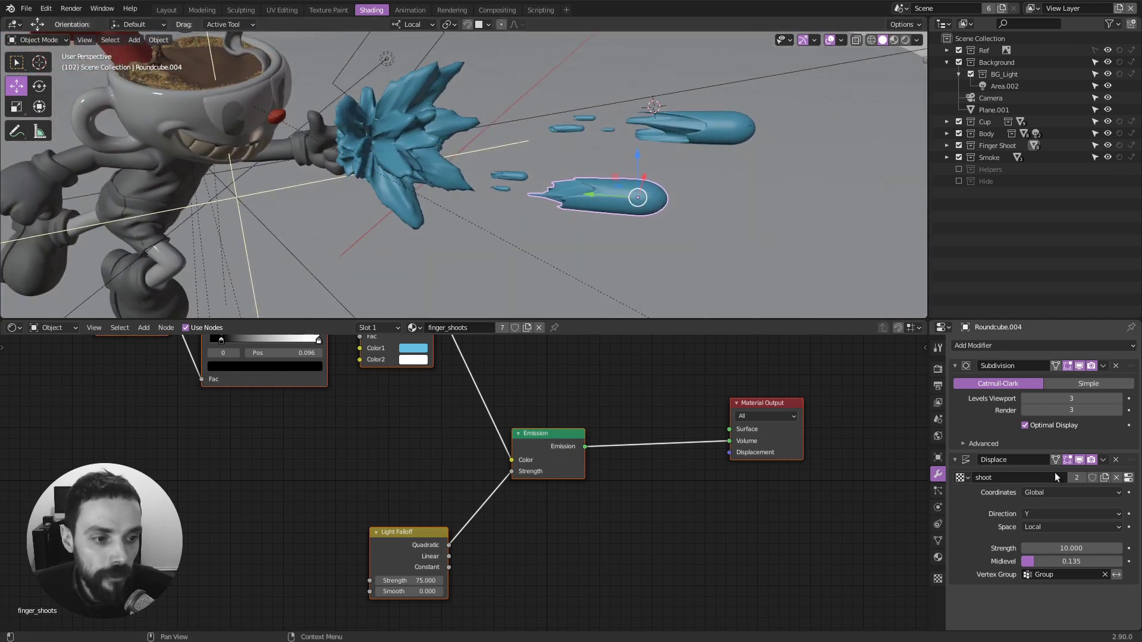
Turn the projectile's Displace and Subdivision modifiers off and back on in the viewport to examine its base shape.
click(1079, 460)
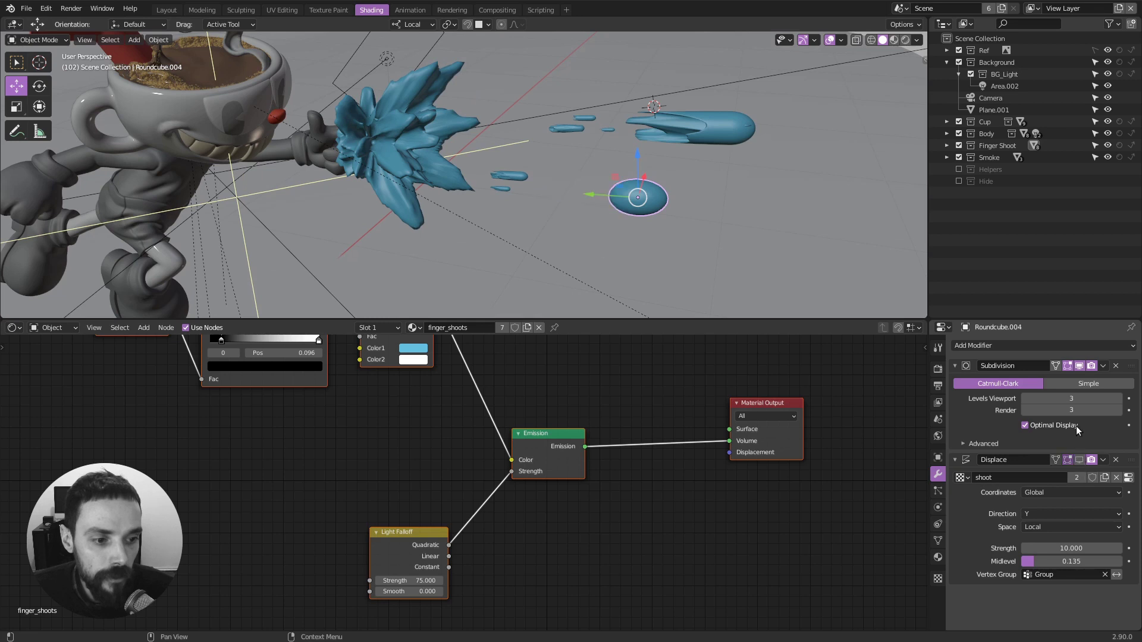
click(1080, 365)
middle_drag(595, 226, 730, 244)
click(1079, 366)
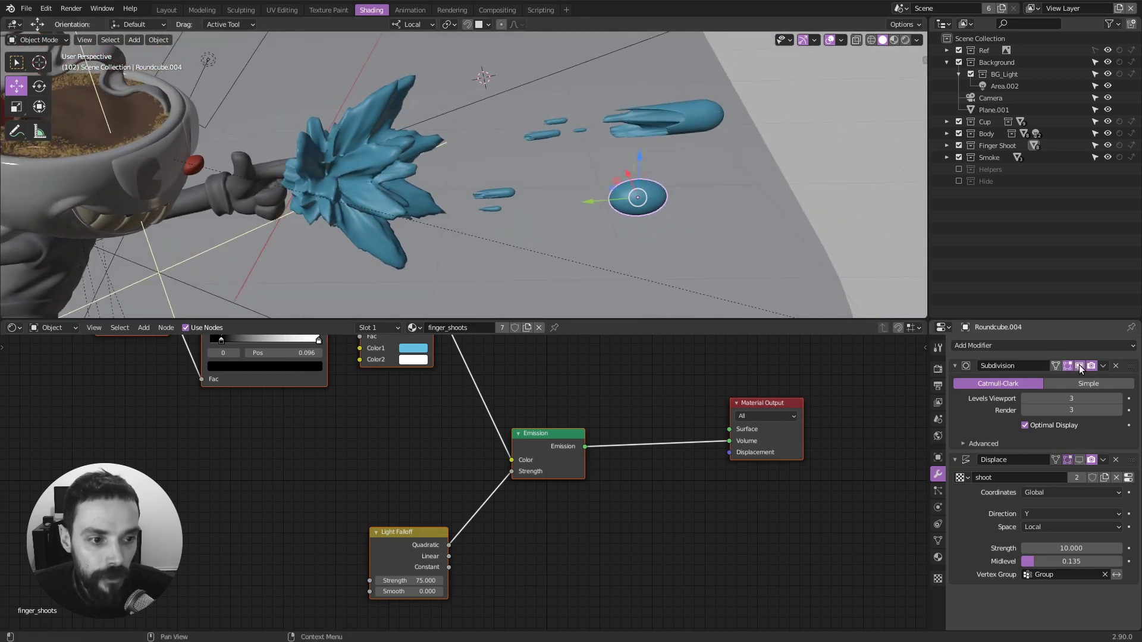
click(1083, 462)
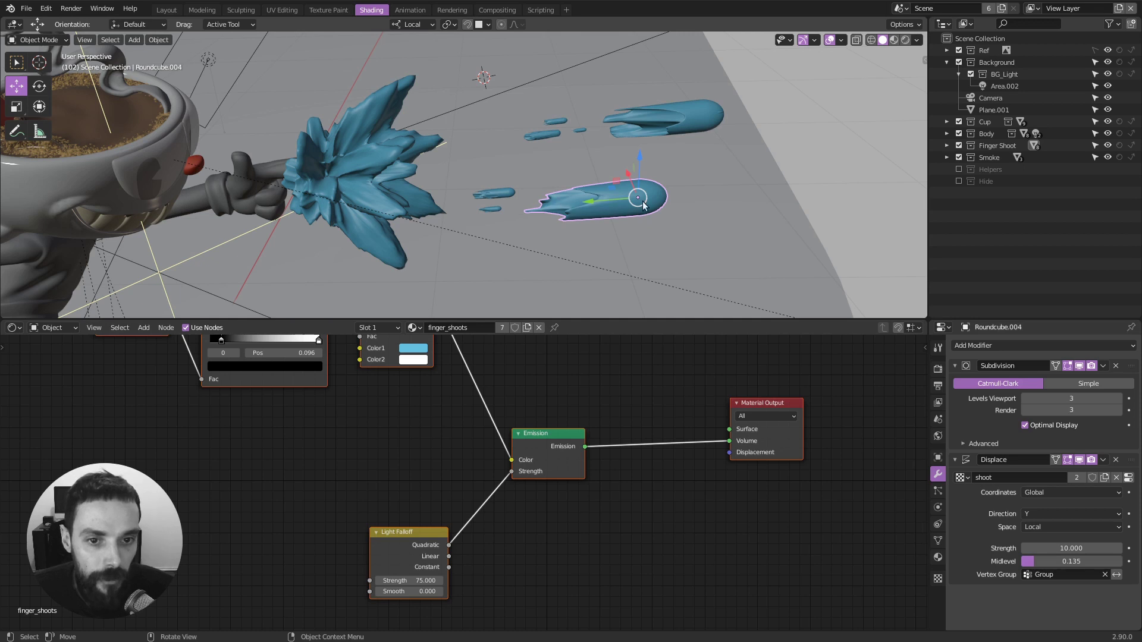
View the projectile's vertex weights in Weight Paint mode and return it to Object Mode.
key(ctrl+Tab)
click(566, 156)
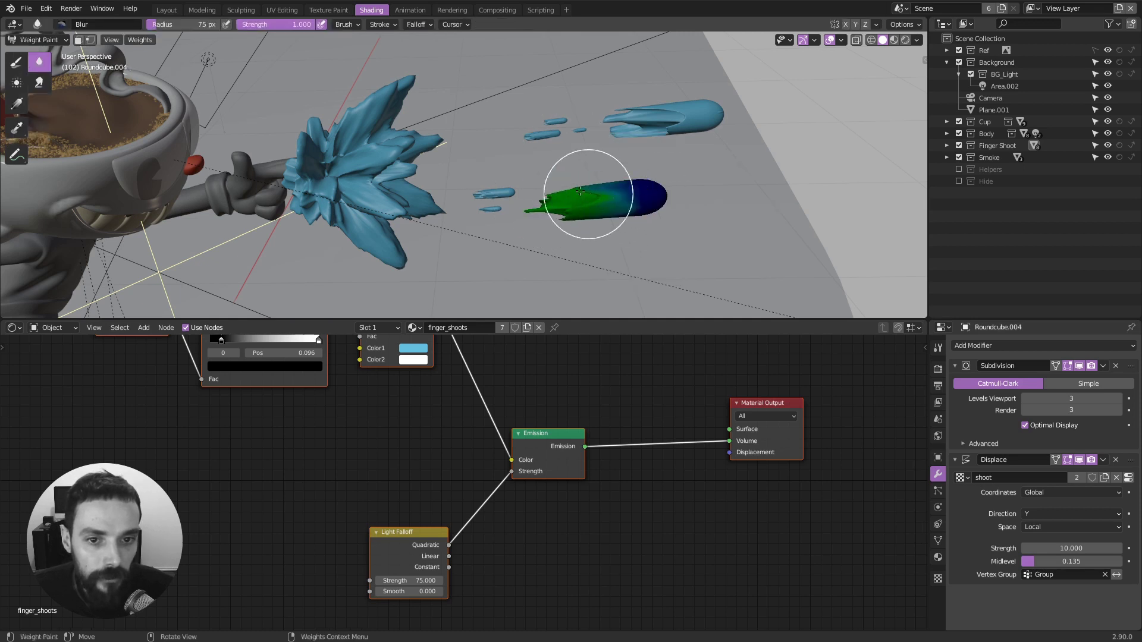
key(ctrl+Tab)
click(513, 200)
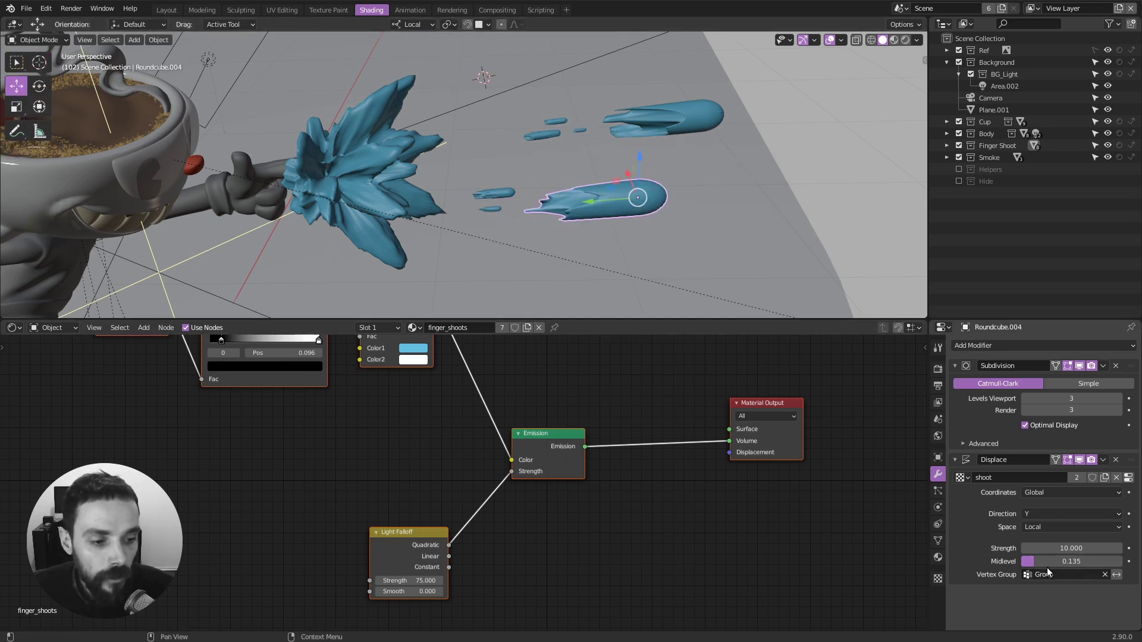
Check the projectile's Displace direction setting and demonstrate the Y axis on the model, undoing the demonstration.
click(1041, 514)
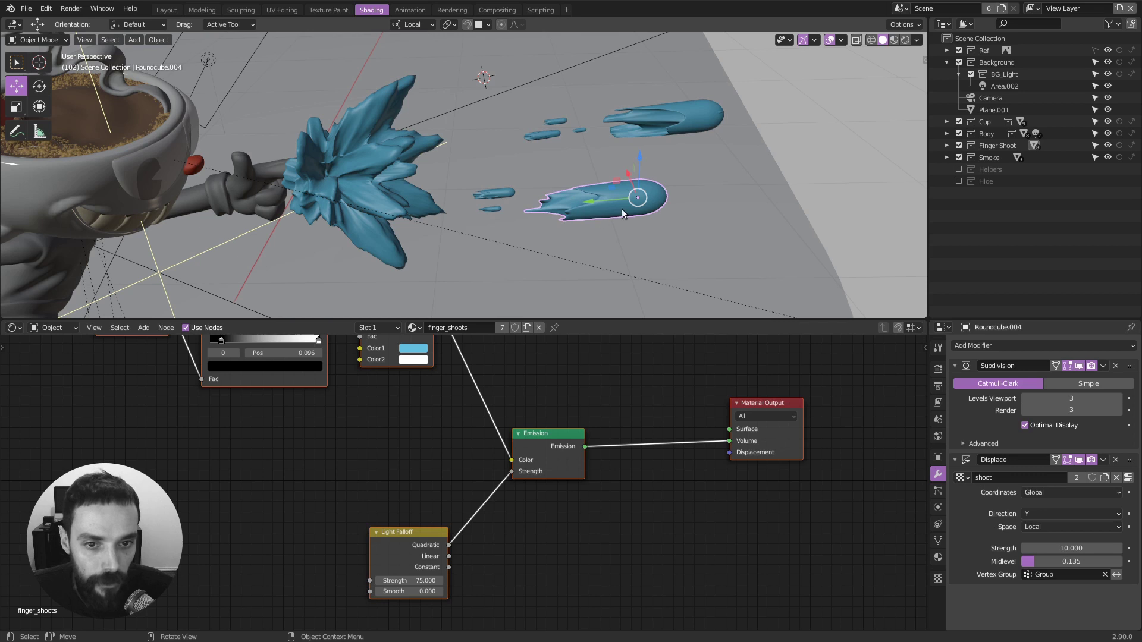
drag(589, 203, 615, 211)
key(ctrl+z)
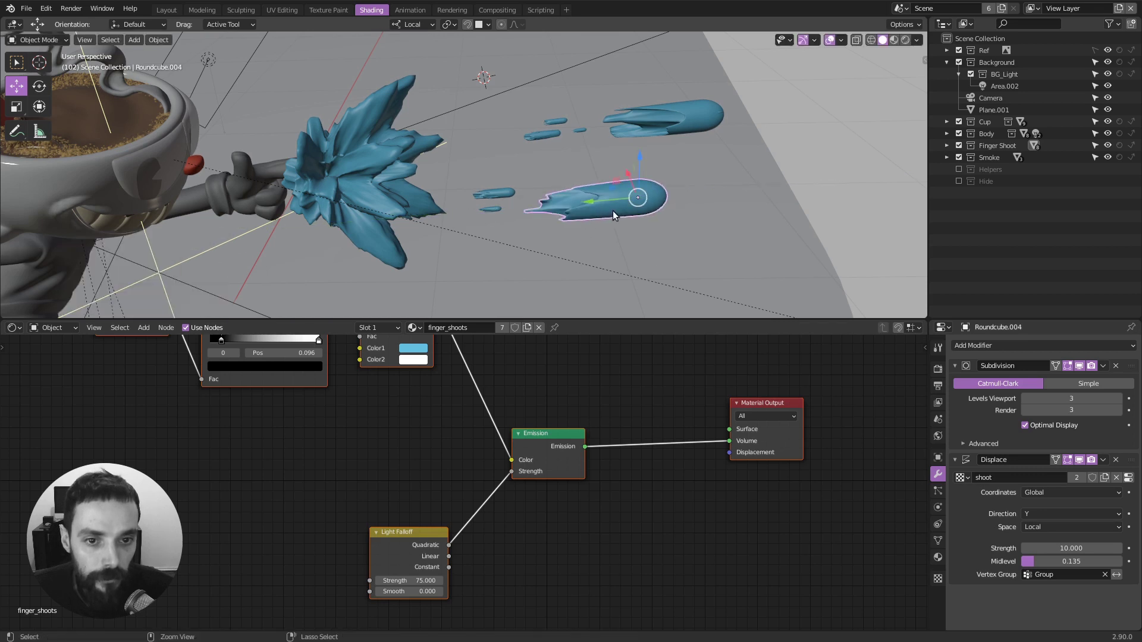
Keep the projectile's Displace space on Local and try moving the projectile to demonstrate how its displaced tail changes with position.
click(1050, 526)
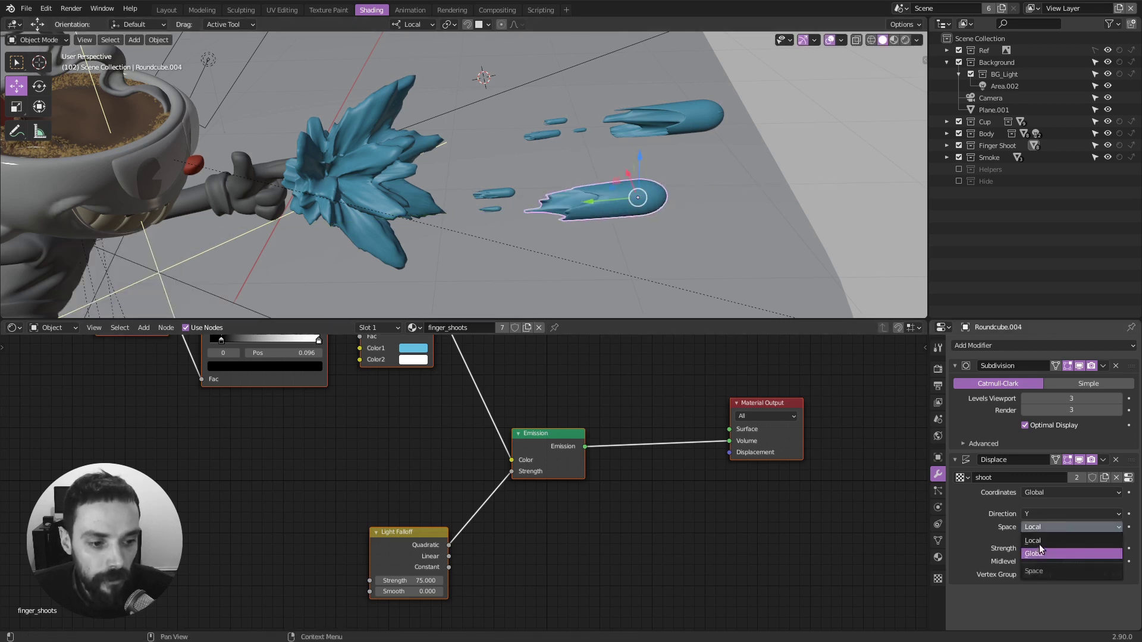
click(1041, 541)
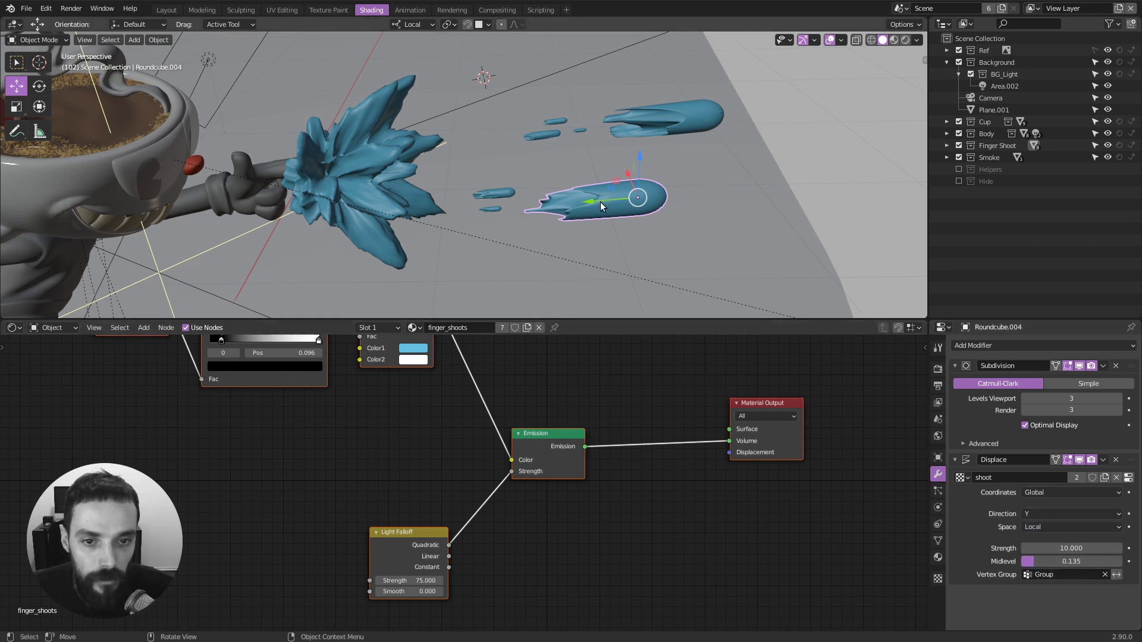
key(g)
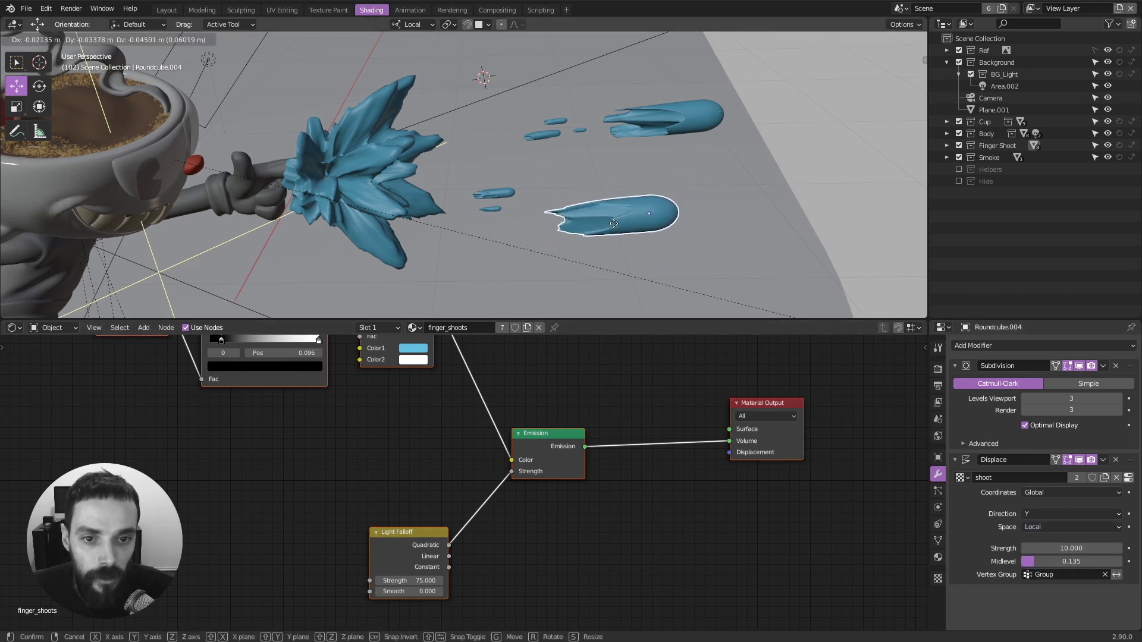
click(657, 155)
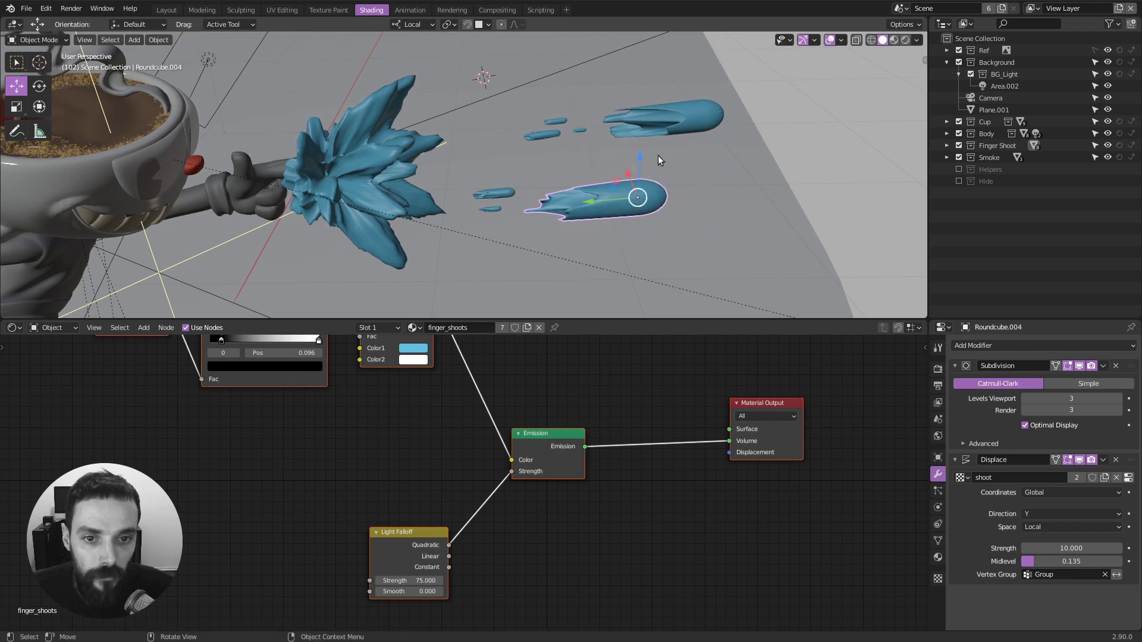
key(g)
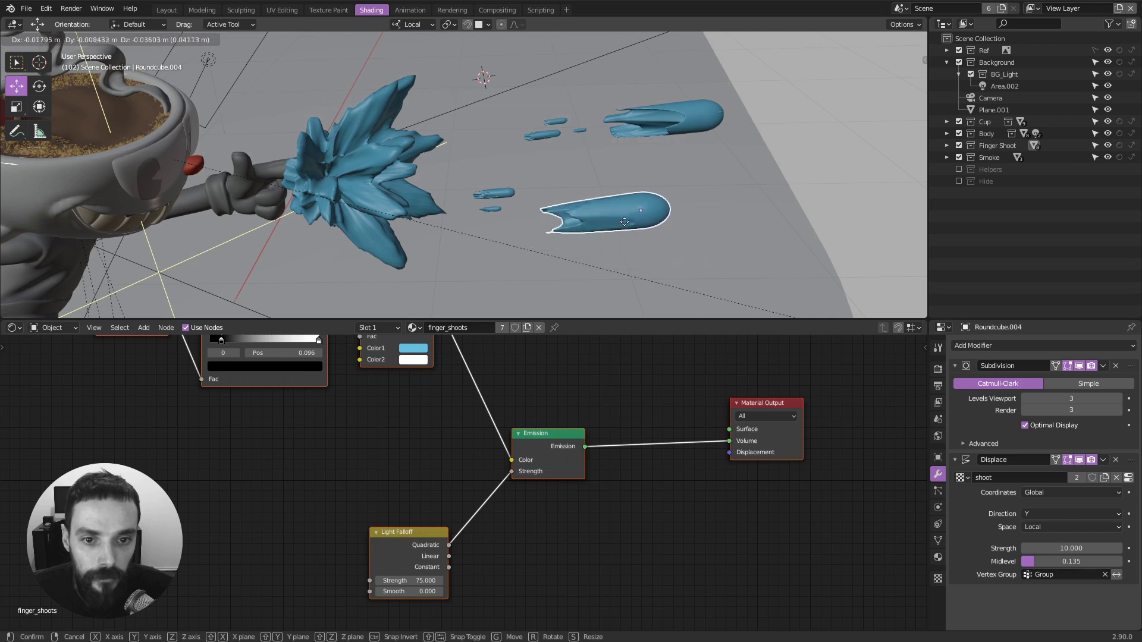
click(619, 199)
Shift the lower large projectile slightly to vary its displaced tail and leave it selected.
click(546, 173)
middle_drag(546, 173, 635, 167)
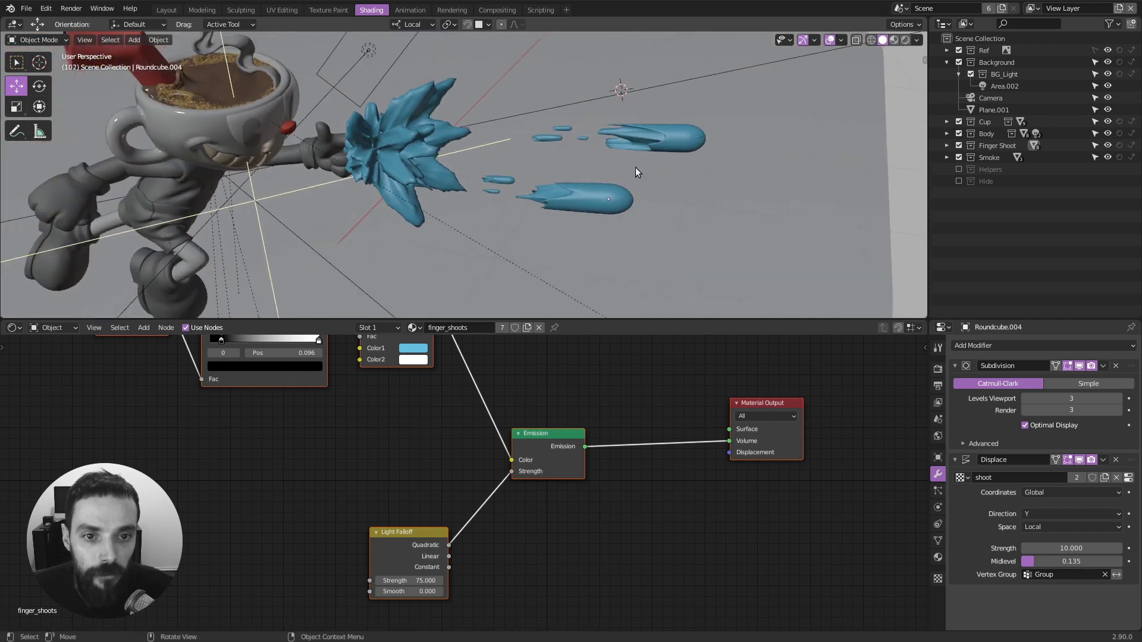
key(g)
click(643, 165)
click(655, 135)
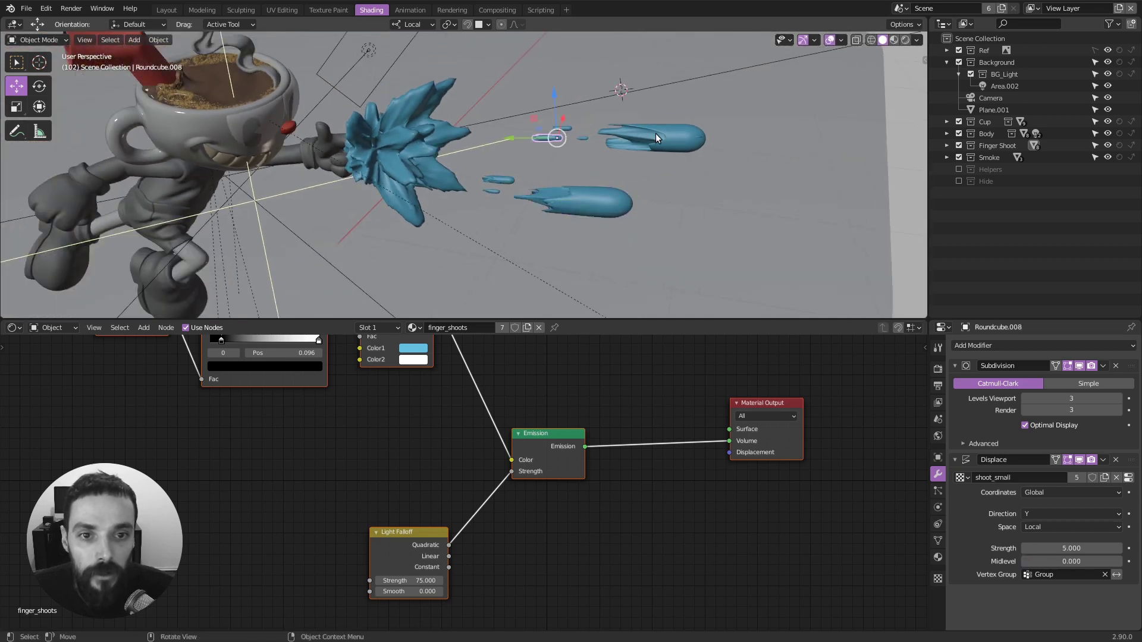
click(599, 202)
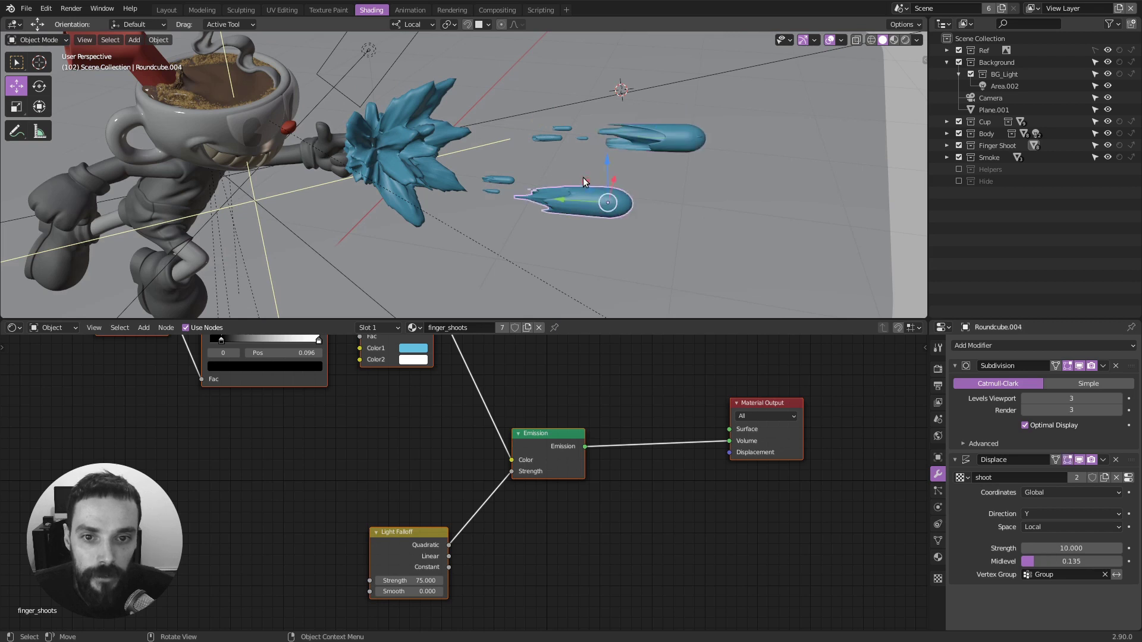
Select the torus smoke ring behind the character.
middle_drag(586, 182, 388, 188)
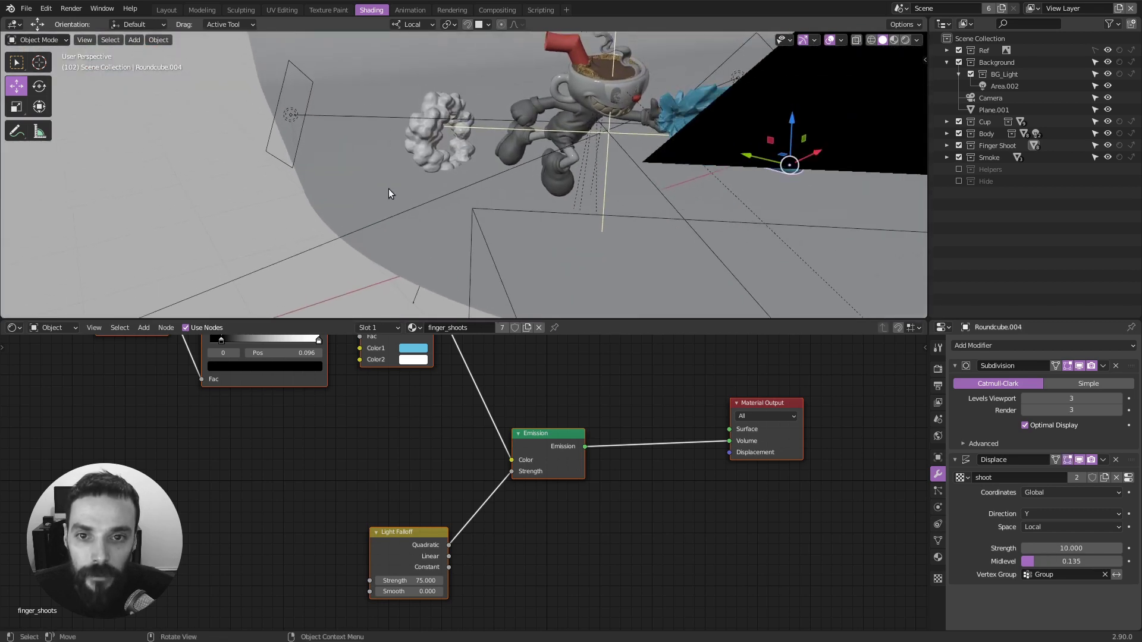
scroll(413, 110, up, 3)
click(412, 110)
Show the scene through the camera in rendered viewport shading with the smoke ring in frame.
key(grave)
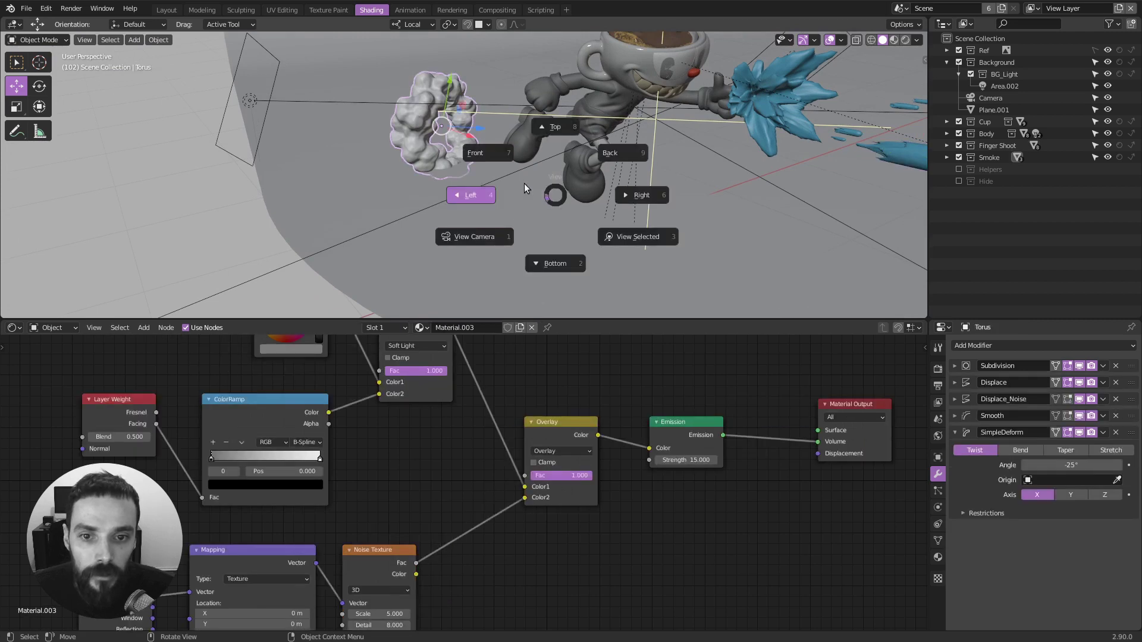
click(476, 237)
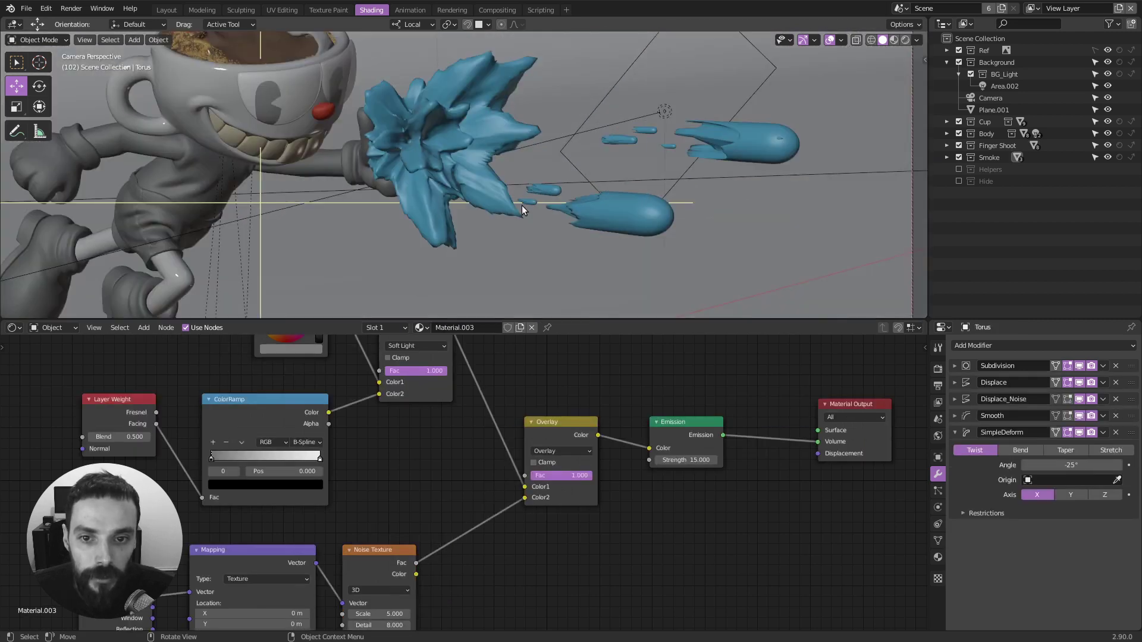
key(z)
click(647, 153)
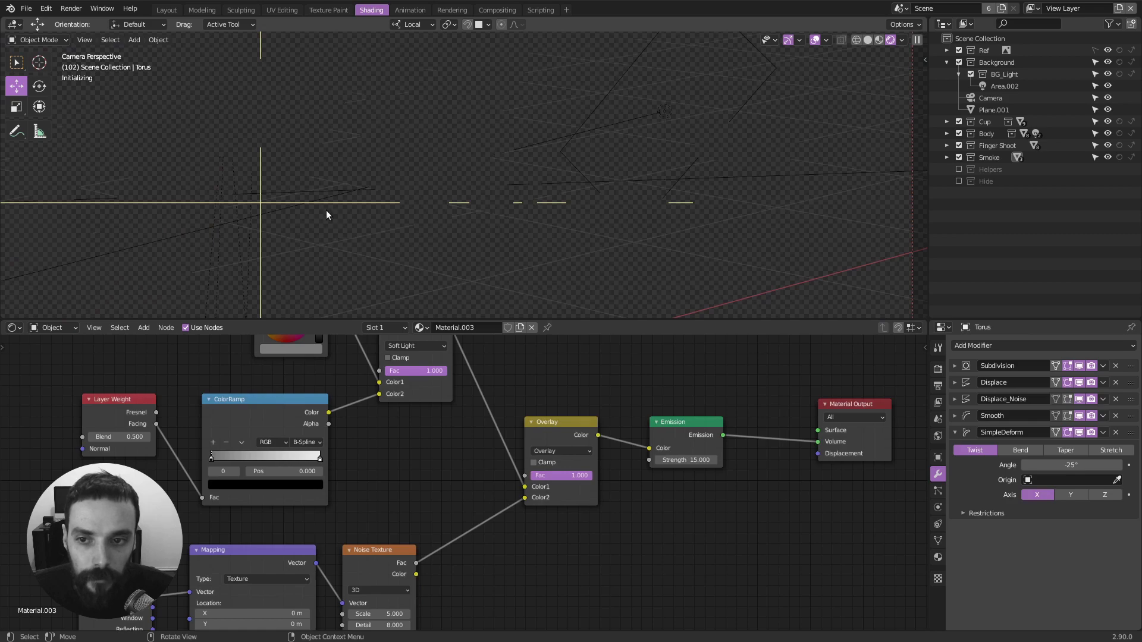
scroll(326, 209, down, 3)
shift+middle_drag(177, 199, 454, 156)
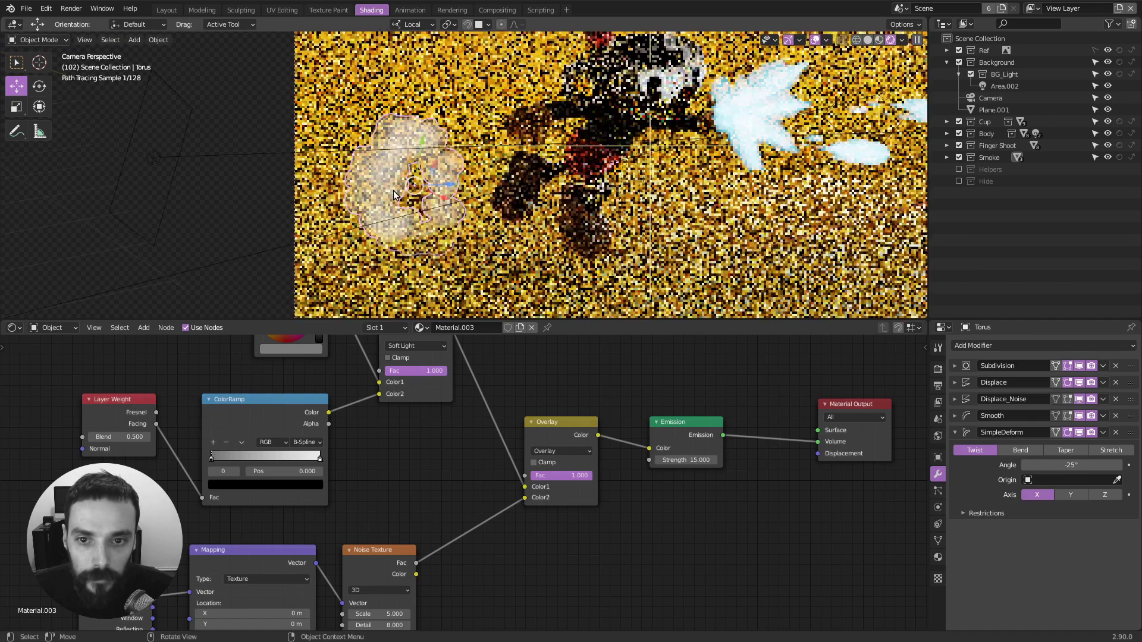
Isolate the smoke ring in local view and examine its rendered volume alongside the Material.003 node network.
key(KP_Divide)
scroll(455, 205, up, 3)
mouse_move(487, 193)
middle_down()
mouse_move(454, 205)
mouse_move(477, 198)
middle_up()
key(alt+a)
scroll(583, 390, down, 4)
middle_drag(586, 391, 577, 424)
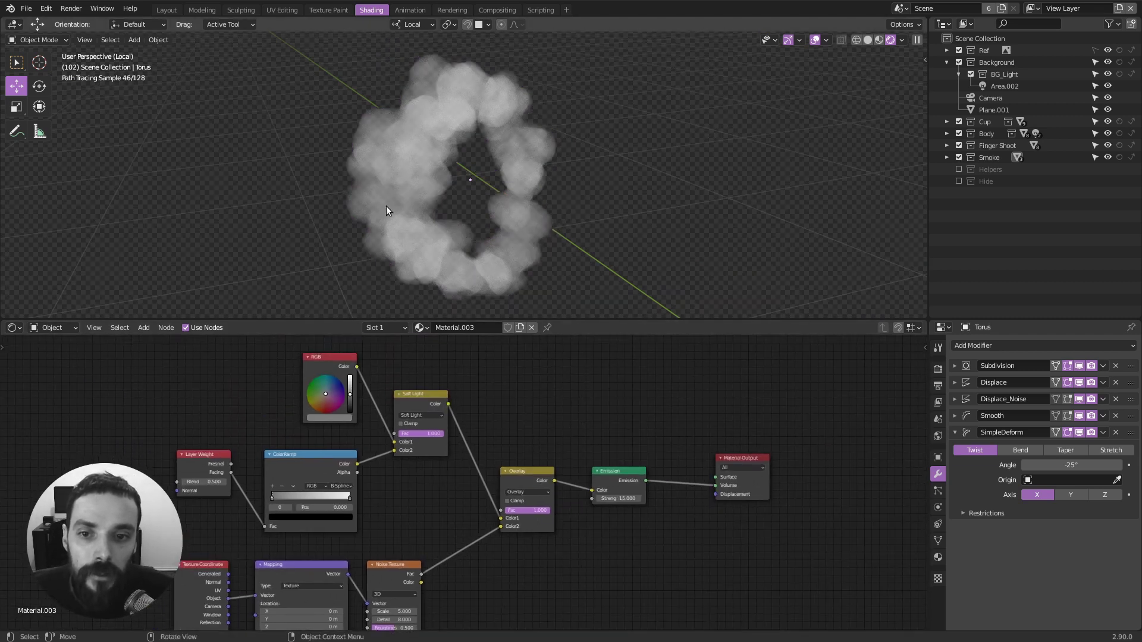
middle_drag(540, 221, 503, 162)
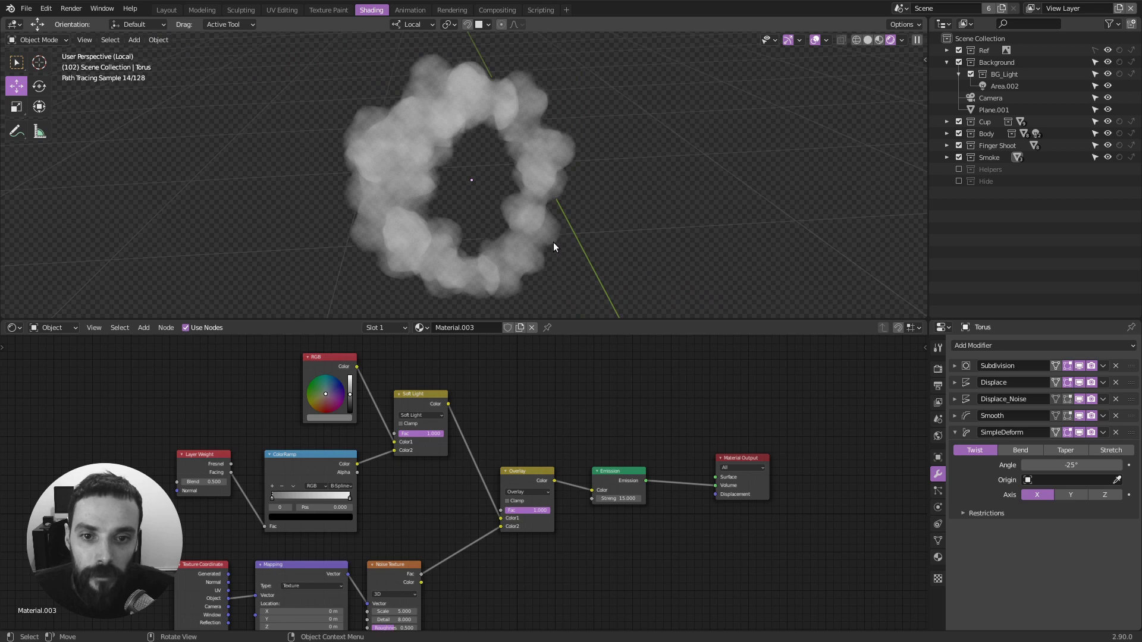
mouse_move(511, 184)
middle_down()
mouse_move(554, 112)
mouse_move(459, 100)
mouse_move(505, 156)
mouse_move(429, 185)
middle_up()
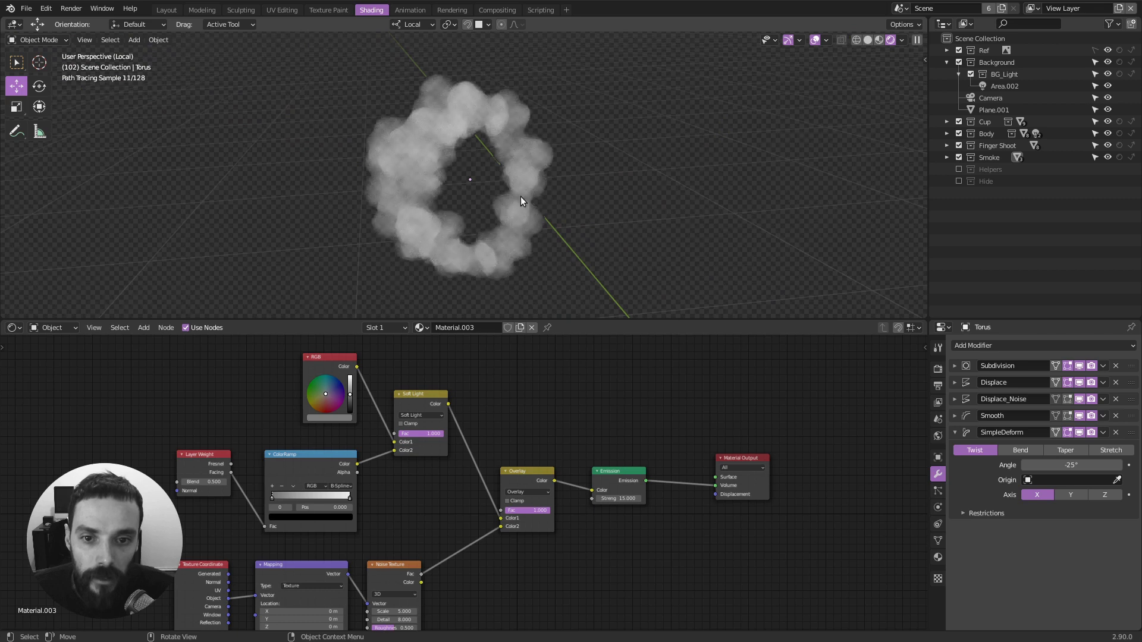
Turn the ring's Displace, Displace_Noise, Smooth and SimpleDeform modifiers off and back on in the viewport to compare the smoke shape.
click(1079, 383)
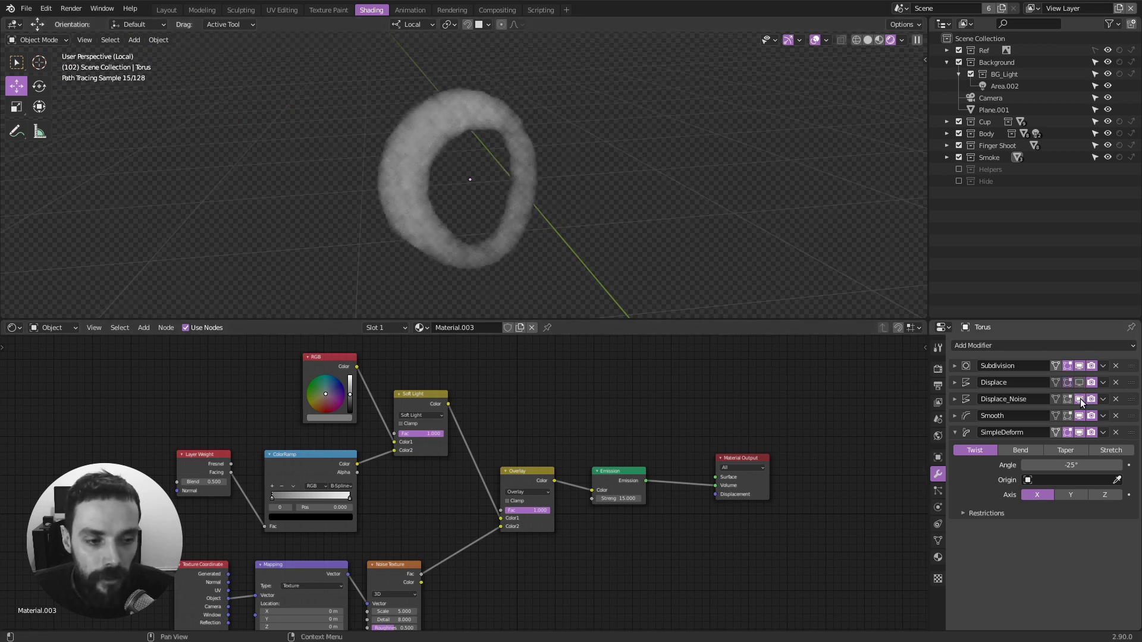
click(1080, 416)
click(1080, 432)
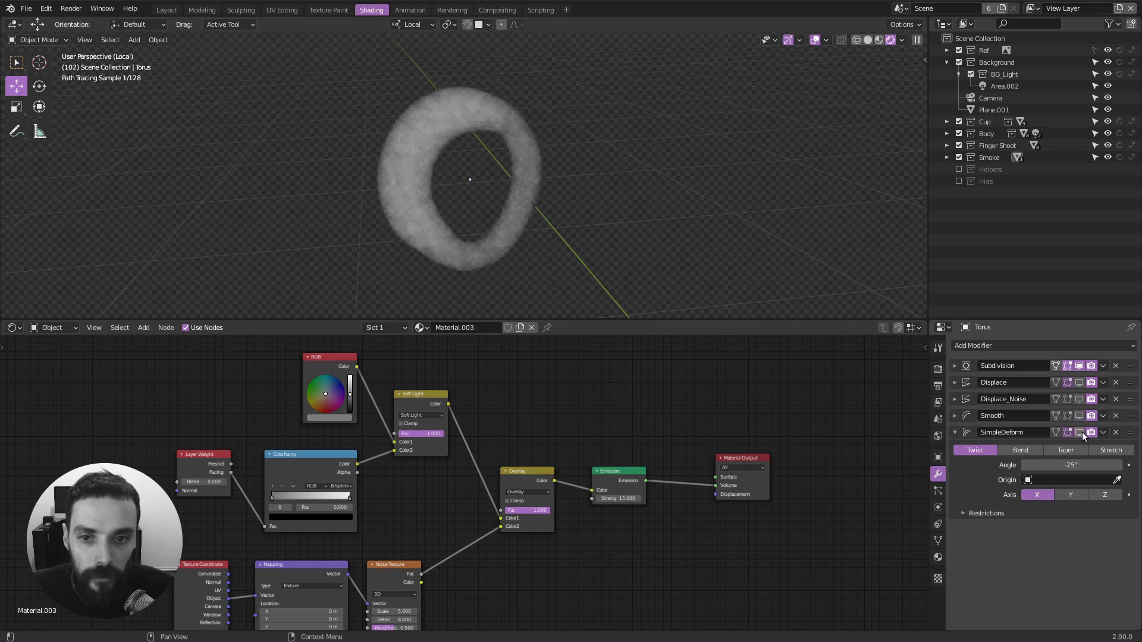
click(1079, 432)
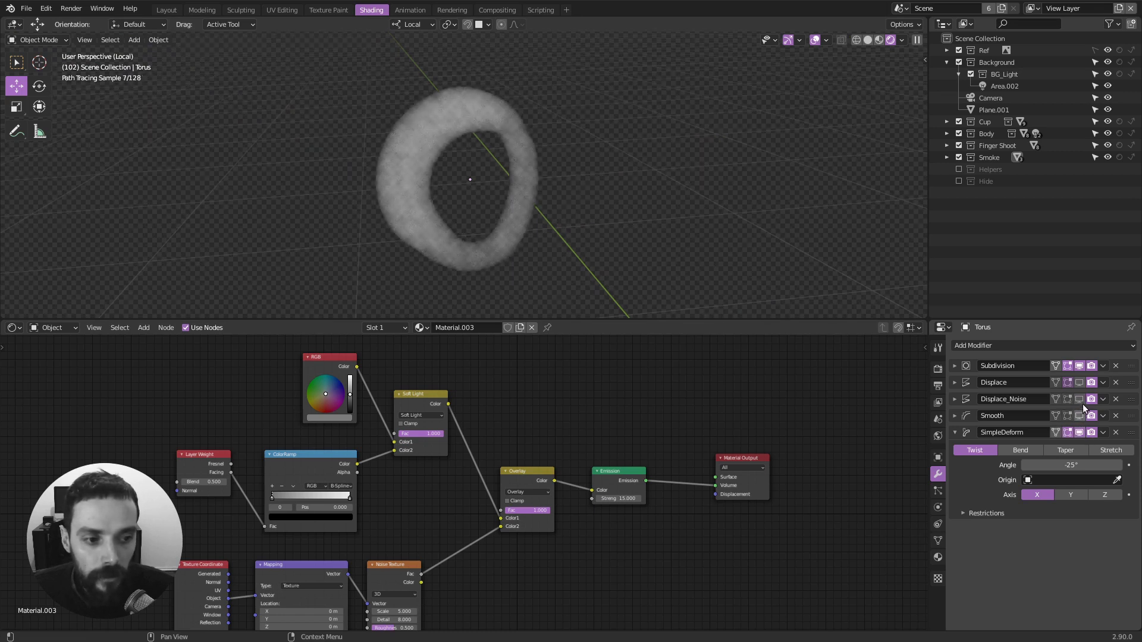
click(1080, 399)
click(1080, 382)
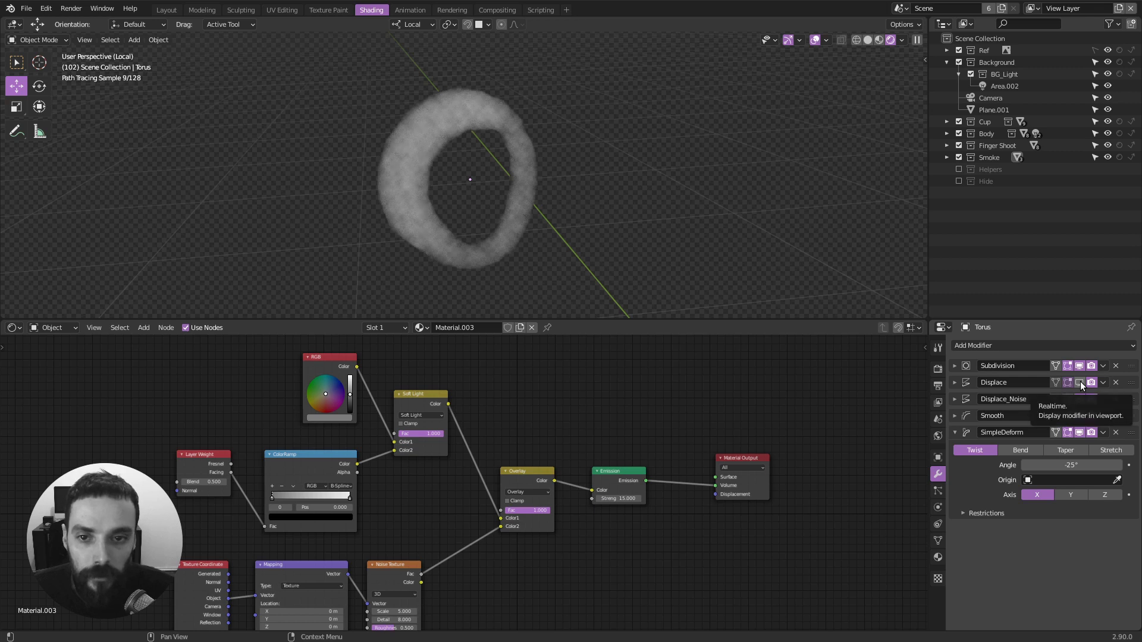
Preview the RGB node's output on the smoke ring through a Viewer node.
middle_drag(407, 380, 479, 388)
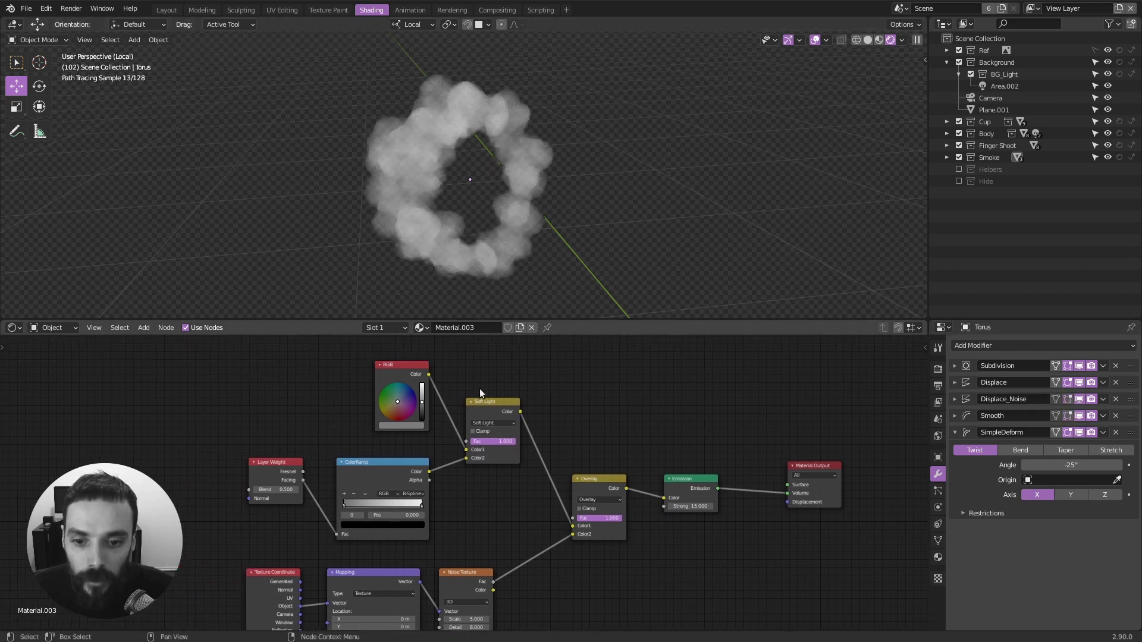
ctrl+shift+click(392, 417)
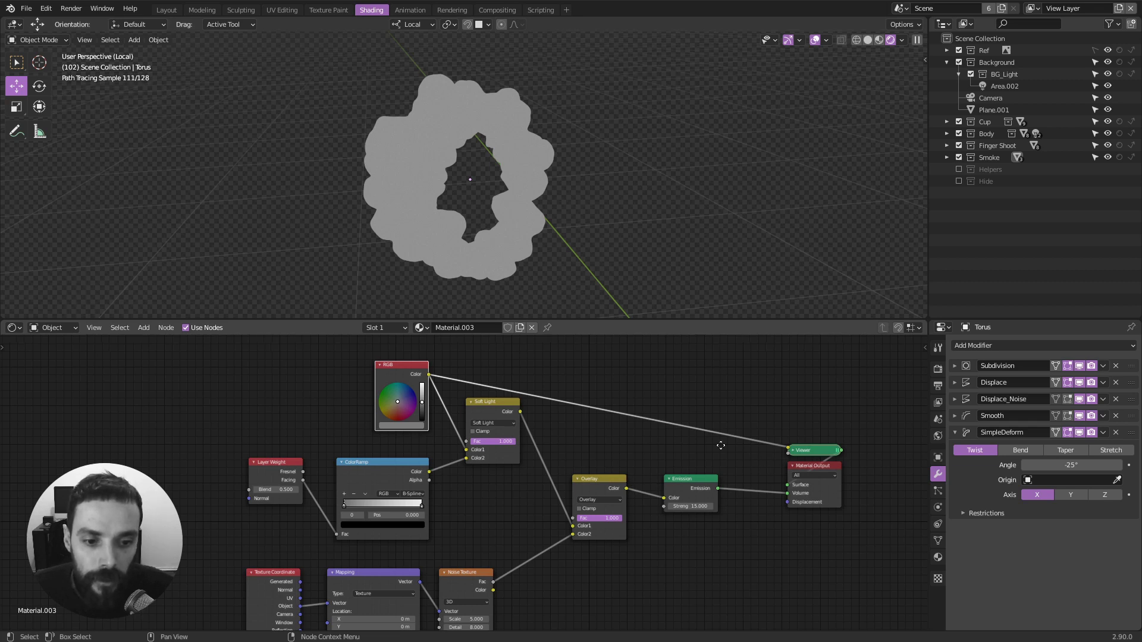
middle_drag(720, 446, 671, 418)
middle_drag(501, 185, 512, 188)
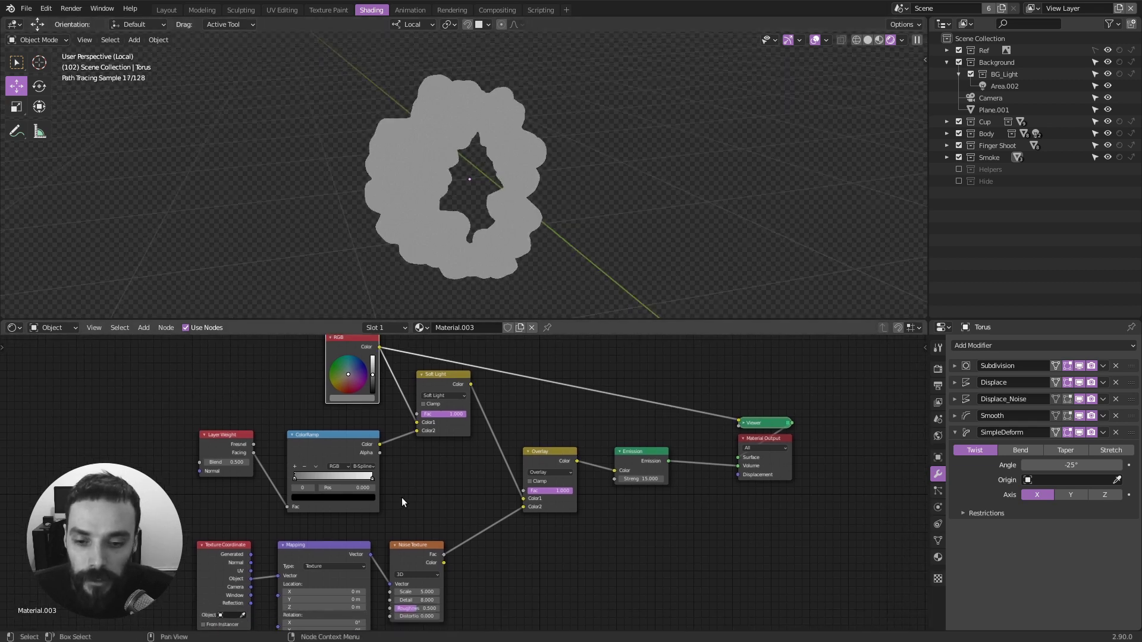
Preview the Layer Weight-driven ColorRamp on the smoke ring and examine its shading from several angles.
ctrl+shift+click(299, 434)
scroll(417, 459, up, 3)
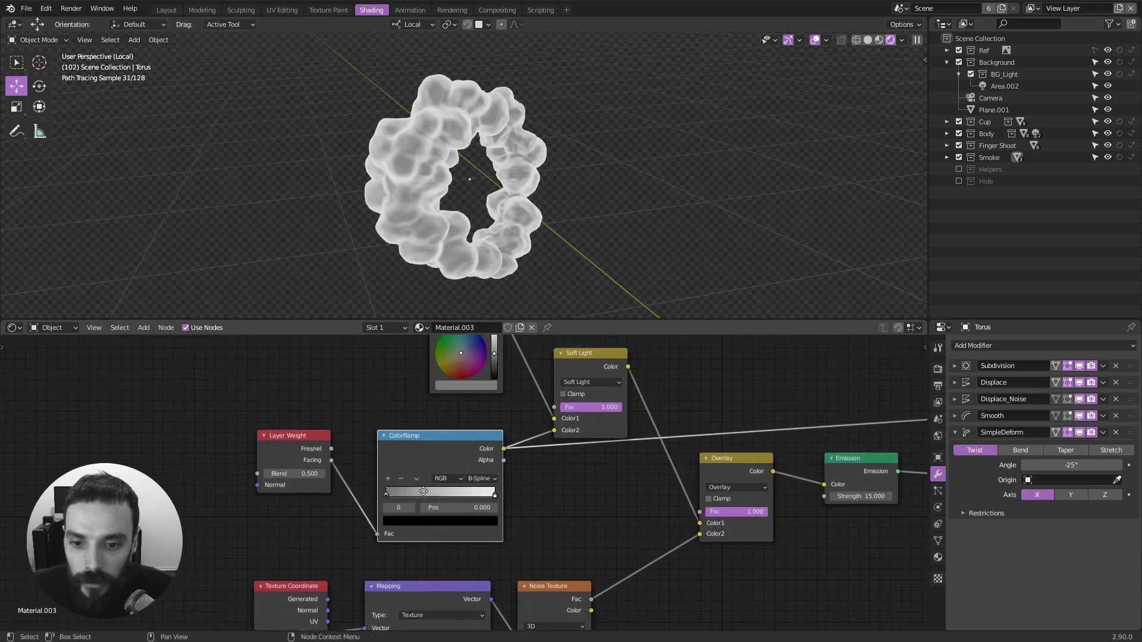
scroll(423, 491, up, 1)
mouse_move(444, 244)
middle_down()
mouse_move(391, 227)
mouse_move(466, 241)
middle_up()
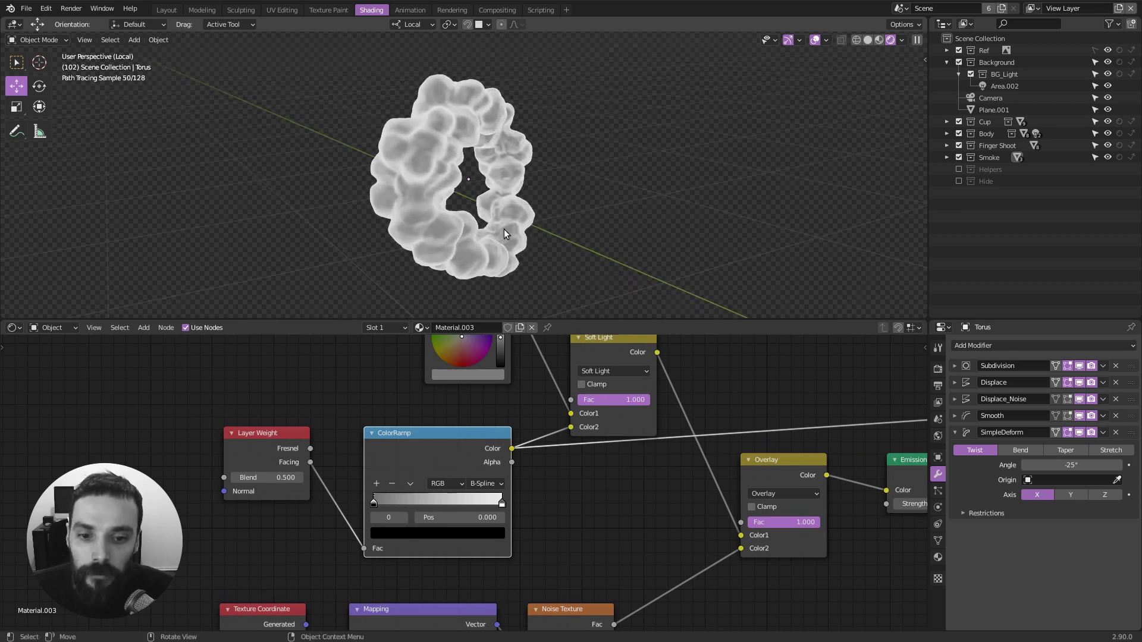
mouse_move(534, 256)
middle_down()
mouse_move(425, 219)
mouse_move(449, 234)
middle_up()
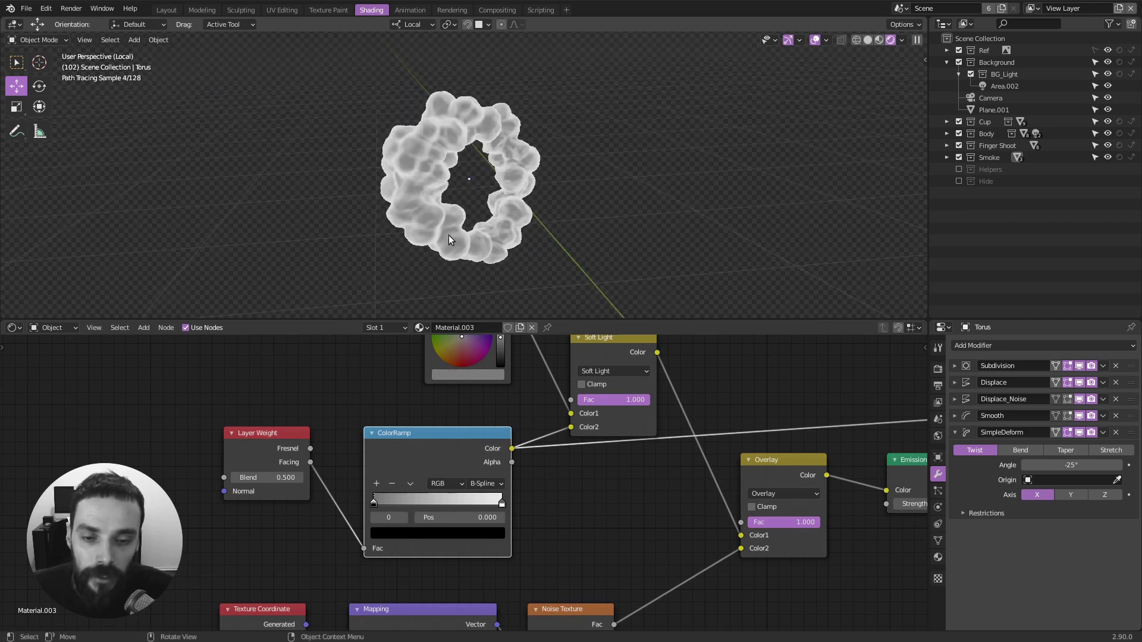
scroll(794, 502, down, 3)
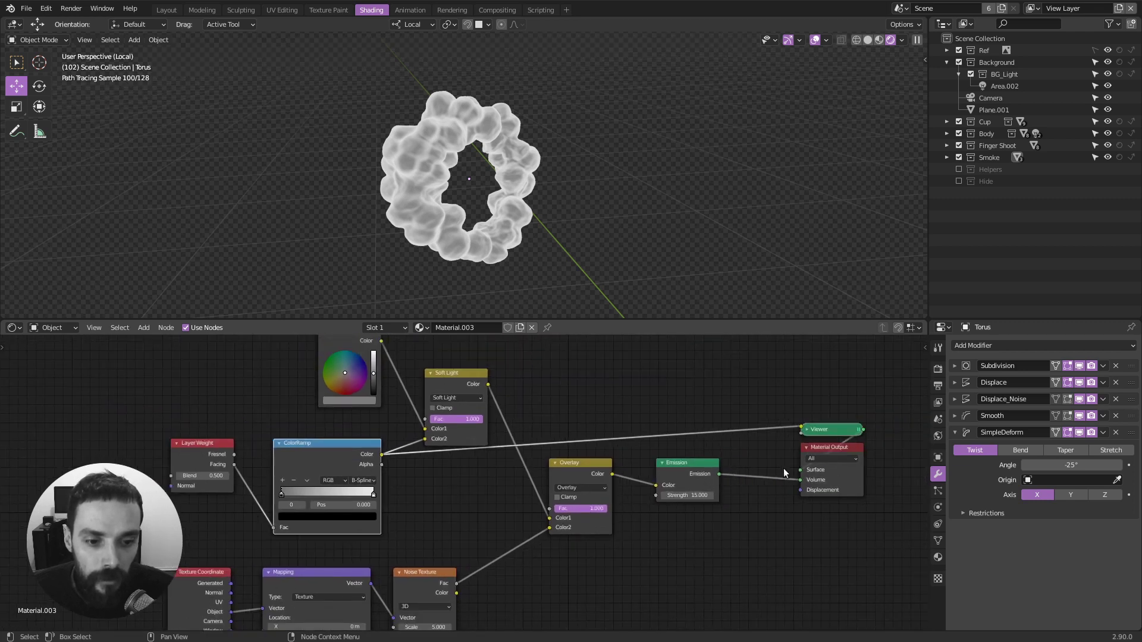
Separate the Material Output from the Viewer node and delete the Viewer to restore the smoke's volume shading.
drag(831, 485, 833, 474)
scroll(640, 442, up, 2)
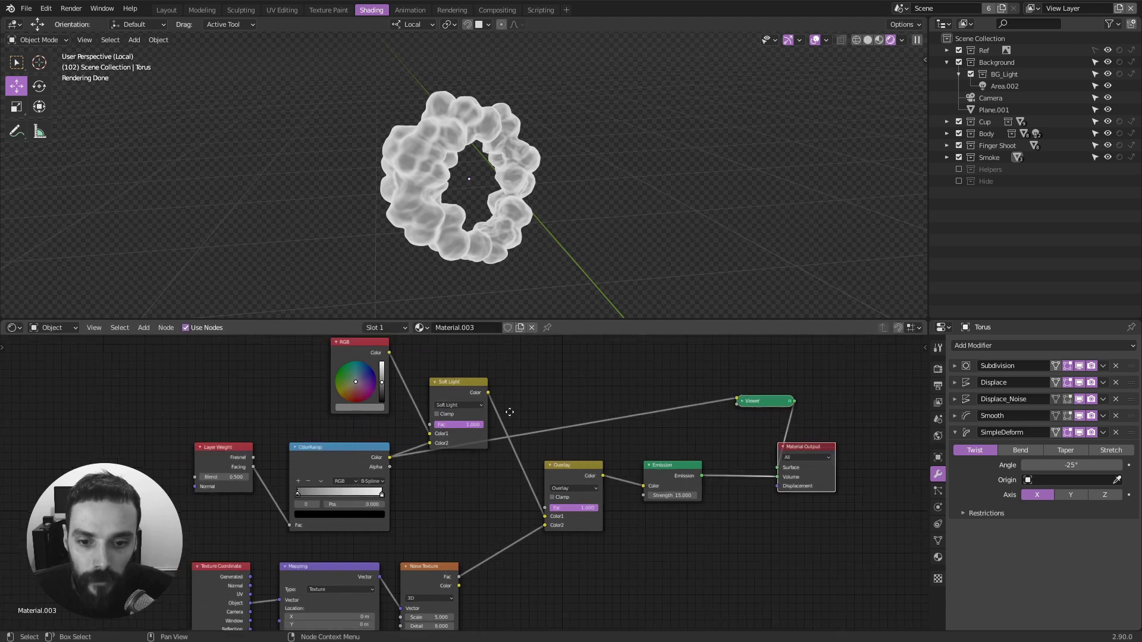
middle_drag(573, 437, 542, 451)
scroll(437, 180, up, 2)
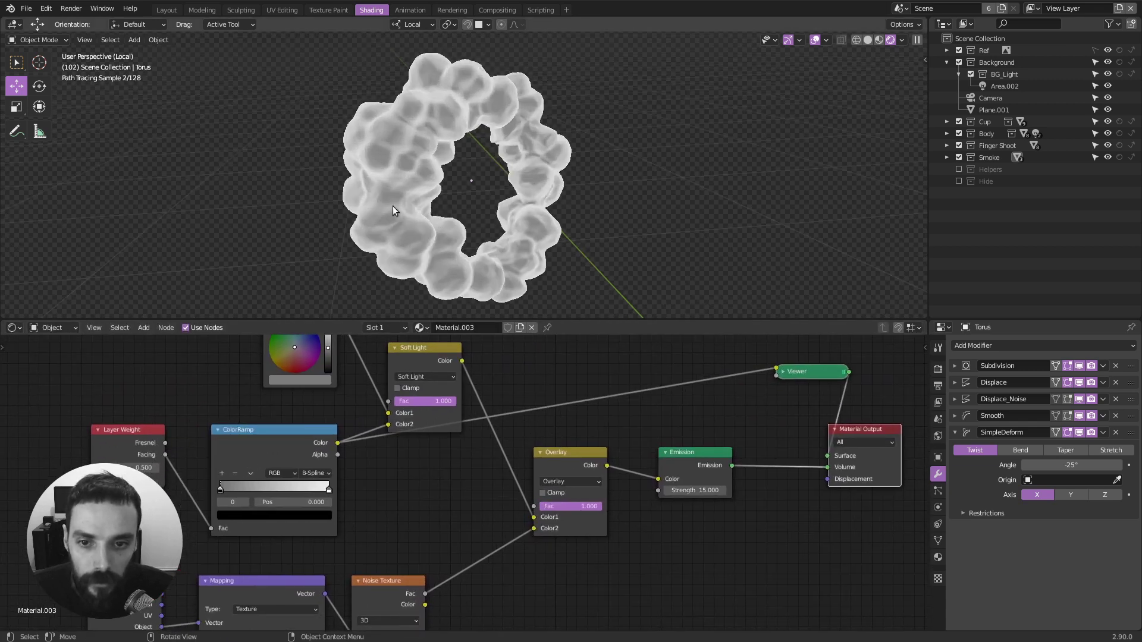
key(x)
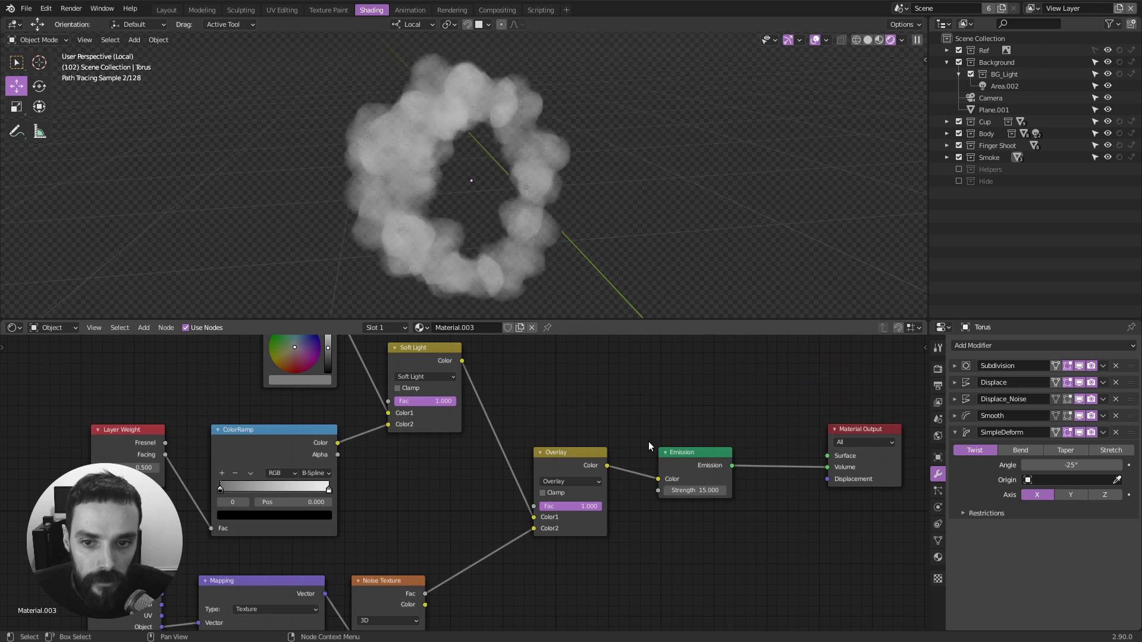
Compare the ColorRamp preview with the volume result by previewing the ramp twice and deleting the Viewer node each time.
ctrl+shift+click(309, 434)
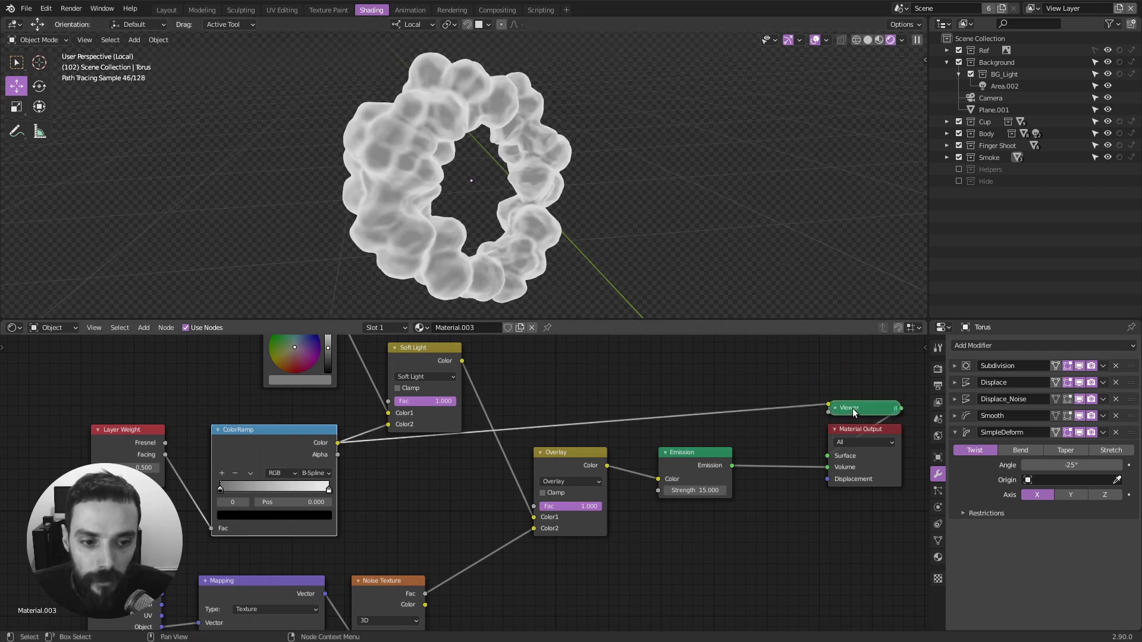
key(x)
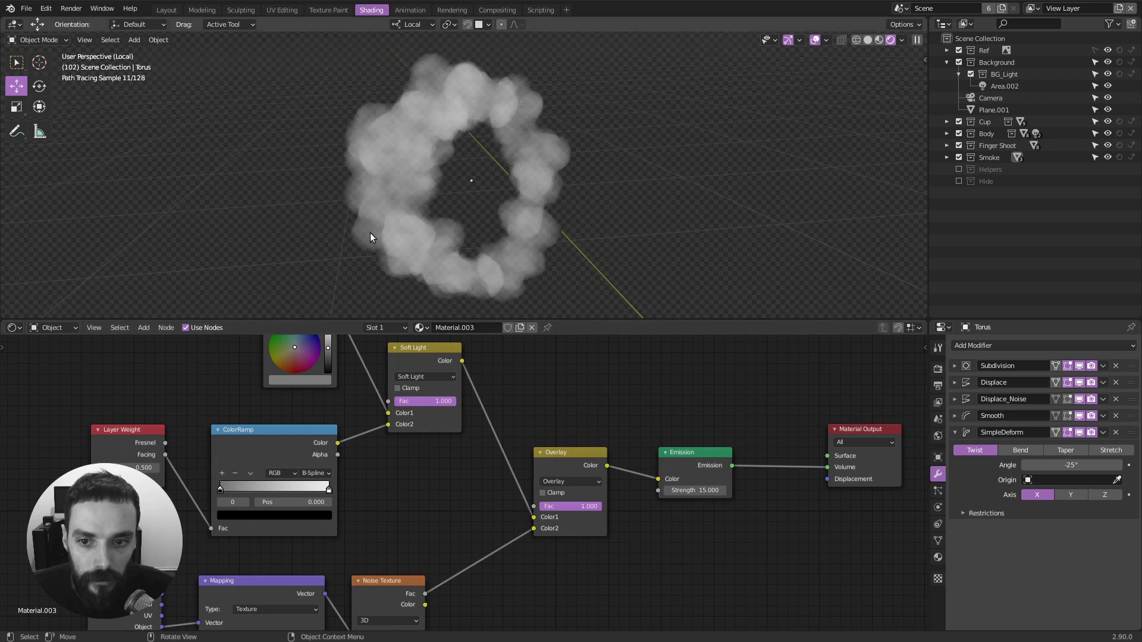
mouse_move(370, 236)
middle_down()
mouse_move(402, 242)
mouse_move(374, 198)
mouse_move(445, 241)
mouse_move(387, 201)
mouse_move(404, 220)
middle_up()
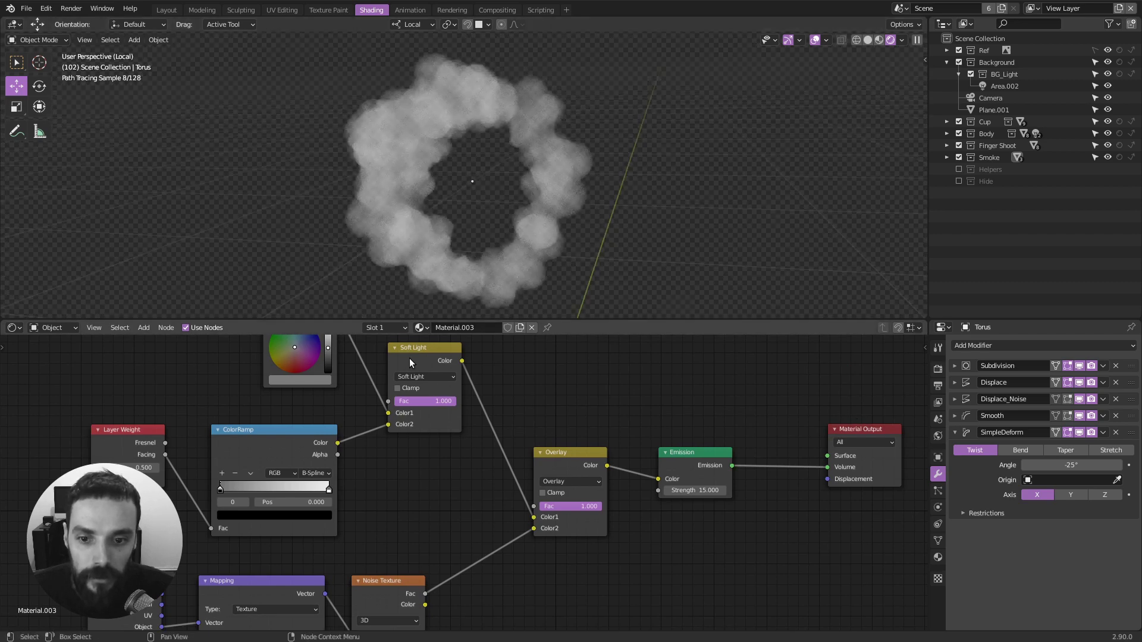
ctrl+shift+click(310, 437)
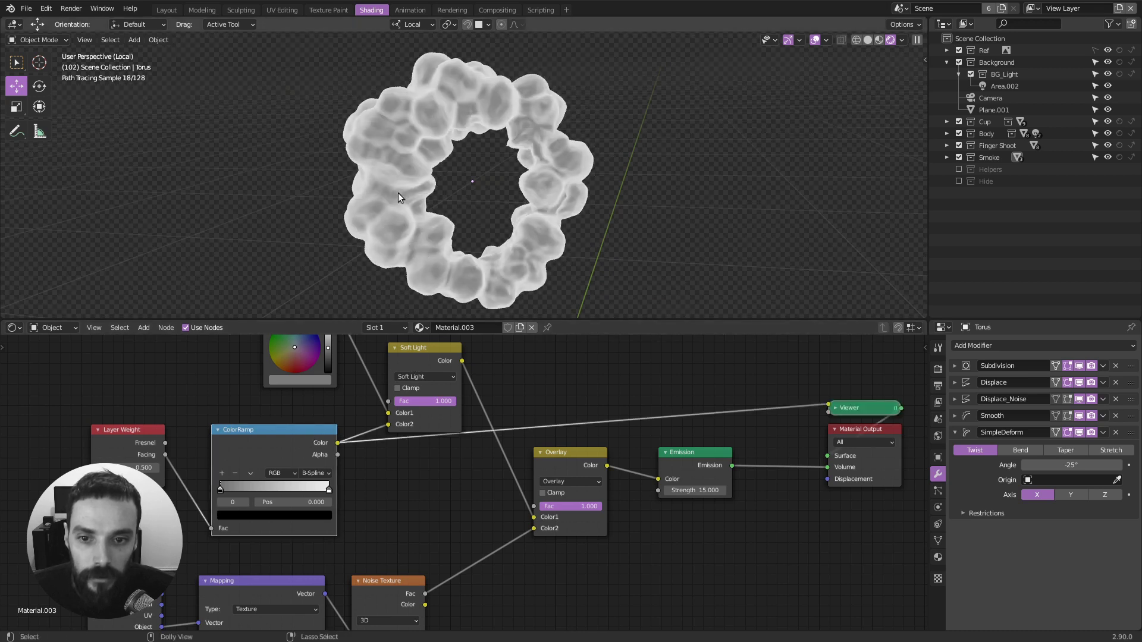
click(878, 410)
key(x)
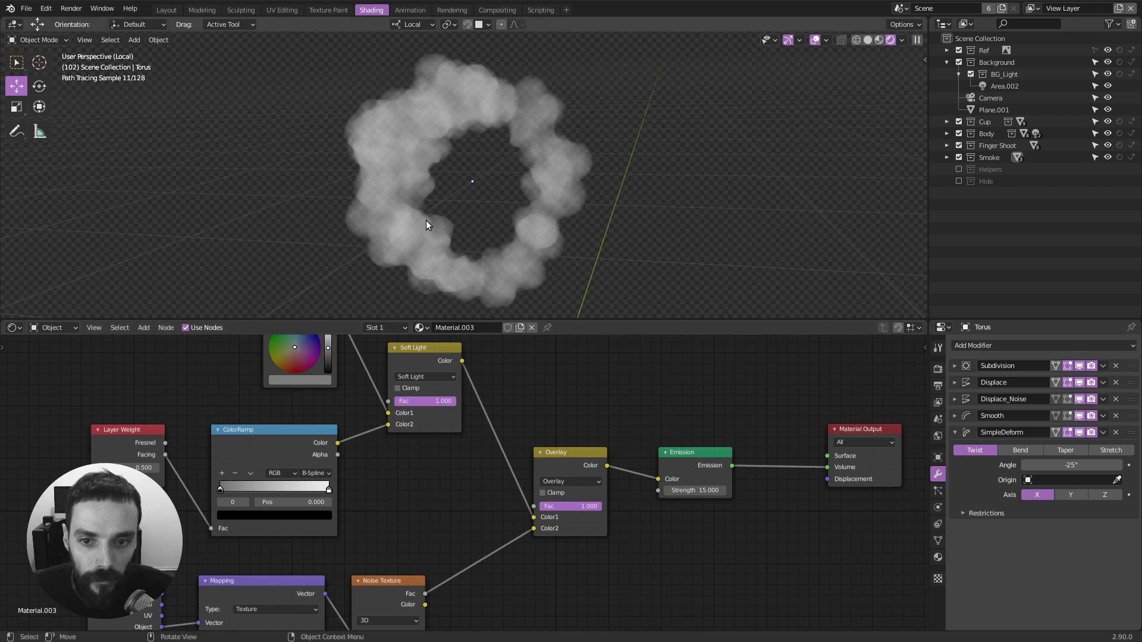
Try shifting the ColorRamp's black stop inward to about 0.066 on the smoke ring material.
scroll(493, 476, down, 2)
middle_drag(311, 487, 398, 485)
scroll(397, 484, up, 2)
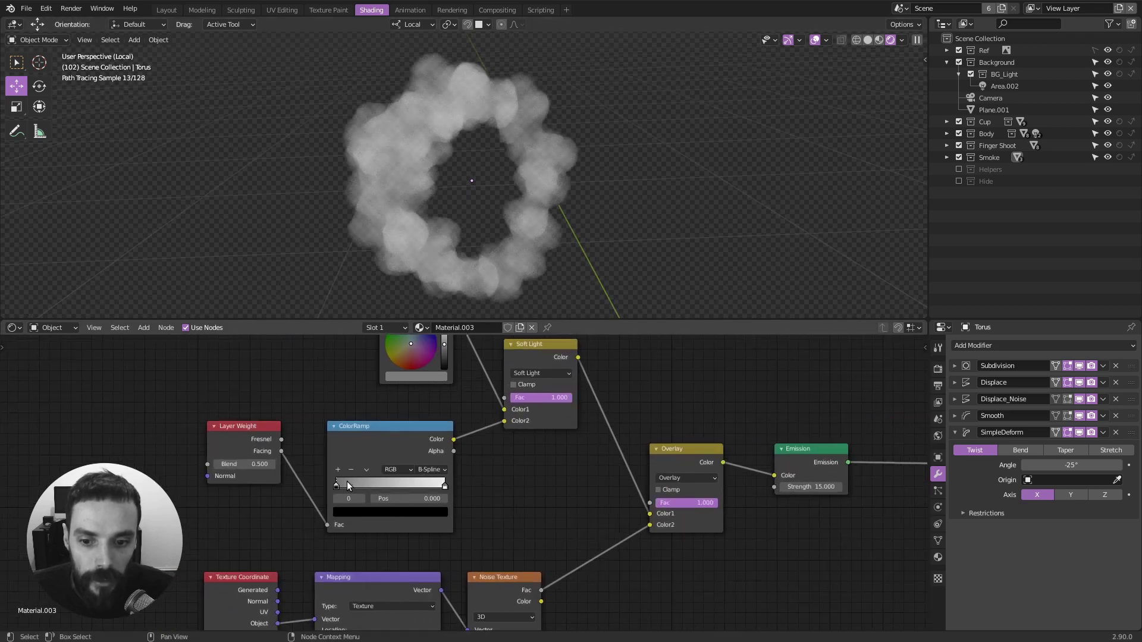
mouse_move(348, 481)
mouse_down()
mouse_move(413, 483)
mouse_move(315, 483)
mouse_up()
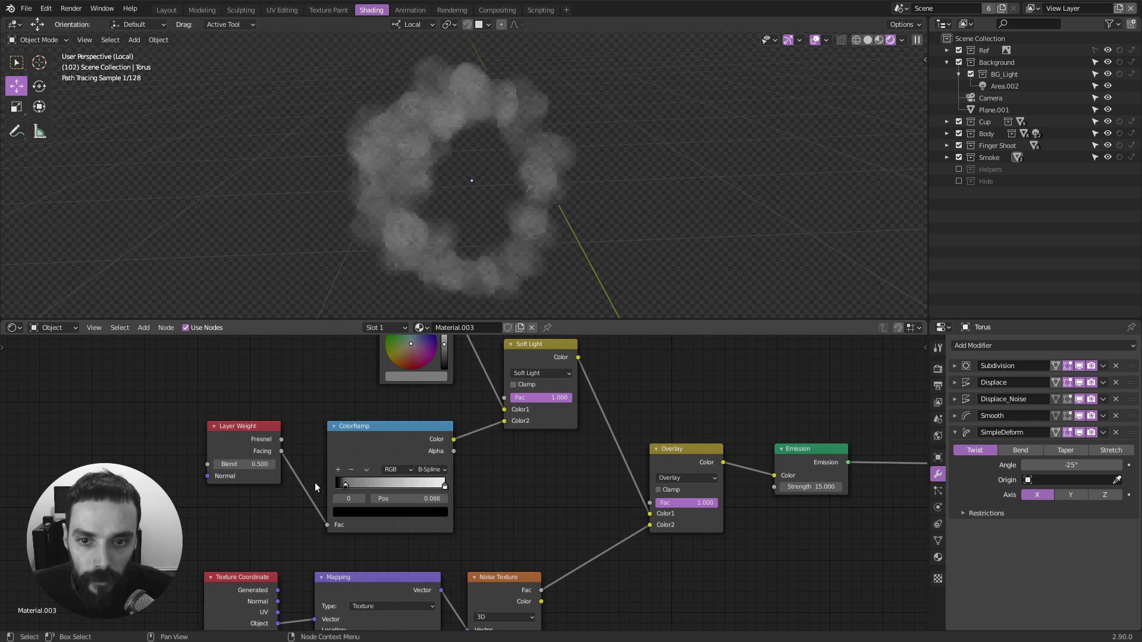
Preview the Noise Texture on the smoke ring through a Viewer node and delete the Viewer.
scroll(509, 488, down, 1)
middle_drag(509, 488, 422, 452)
scroll(423, 456, down, 1)
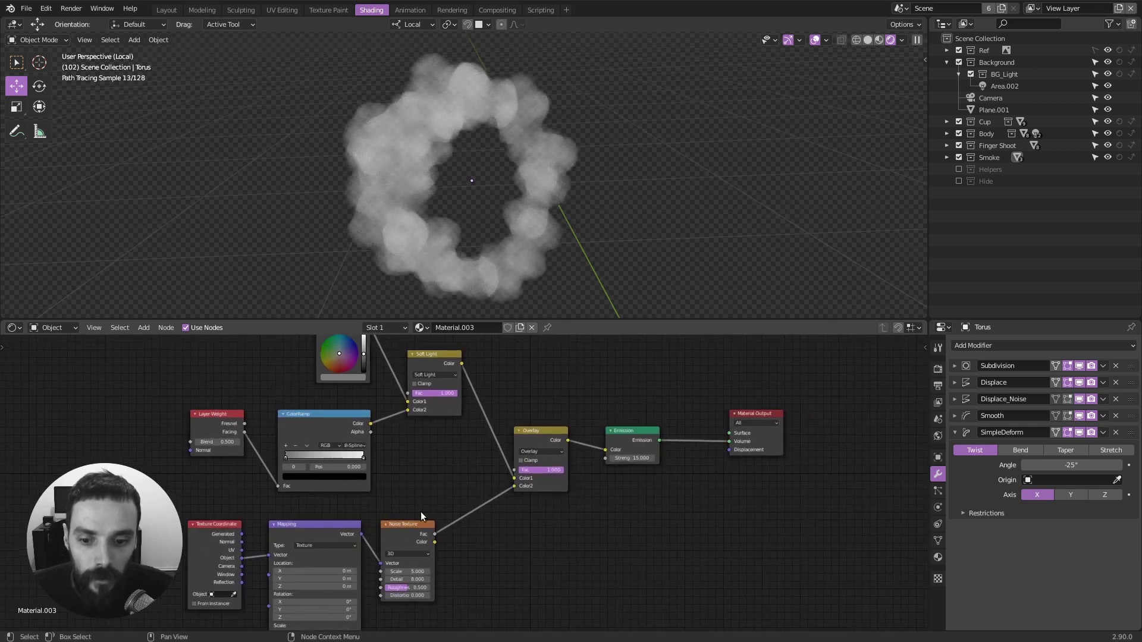
ctrl+shift+click(409, 532)
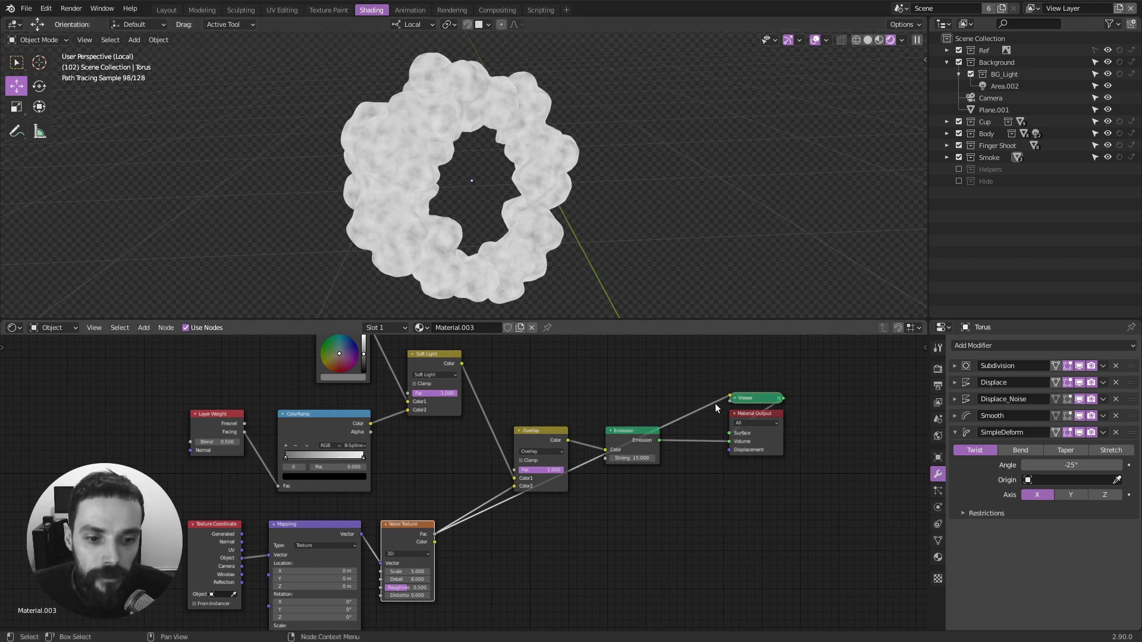
drag(755, 398, 660, 380)
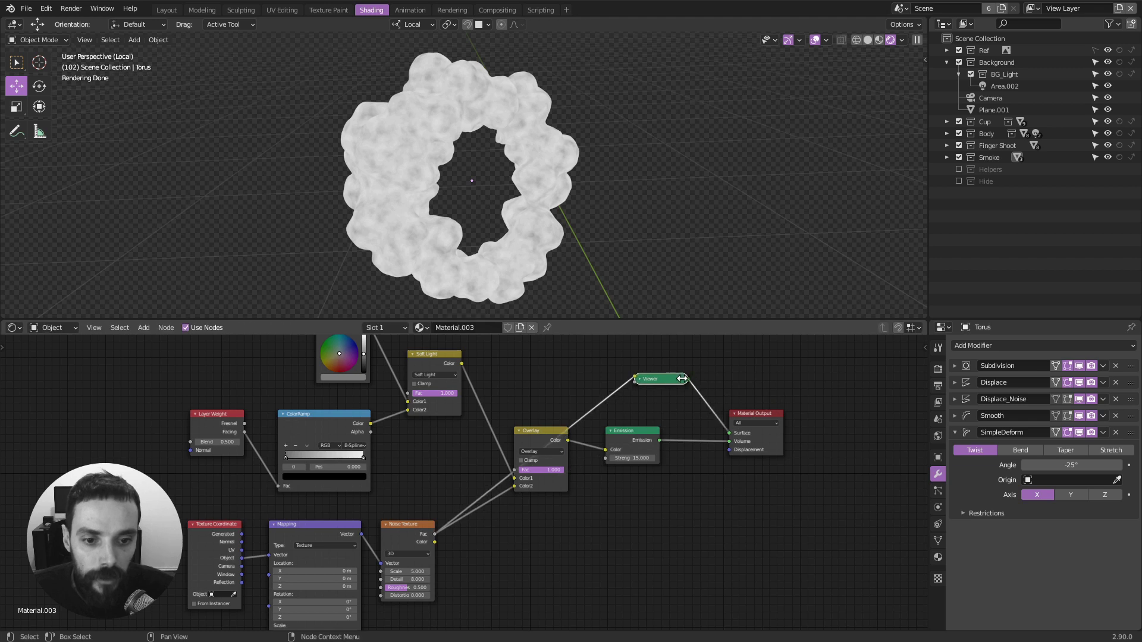
key(x)
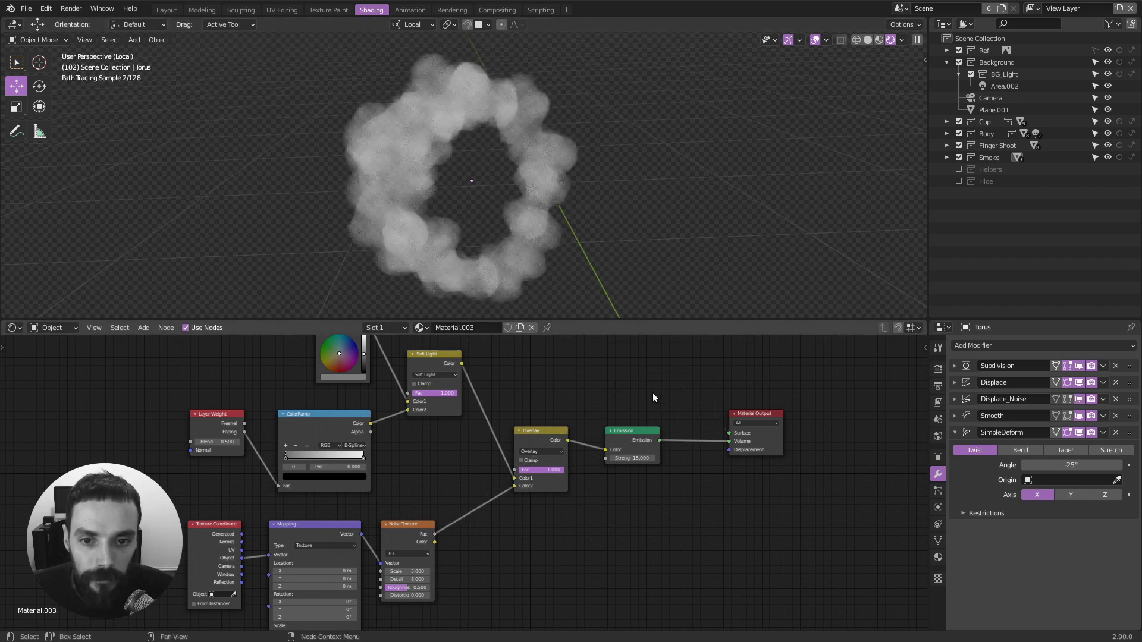
Test a lower factor of about 0.192 on the Overlay mix node and return it to 1.000.
ctrl+scroll(655, 406, down, 2)
scroll(586, 214, down, 2)
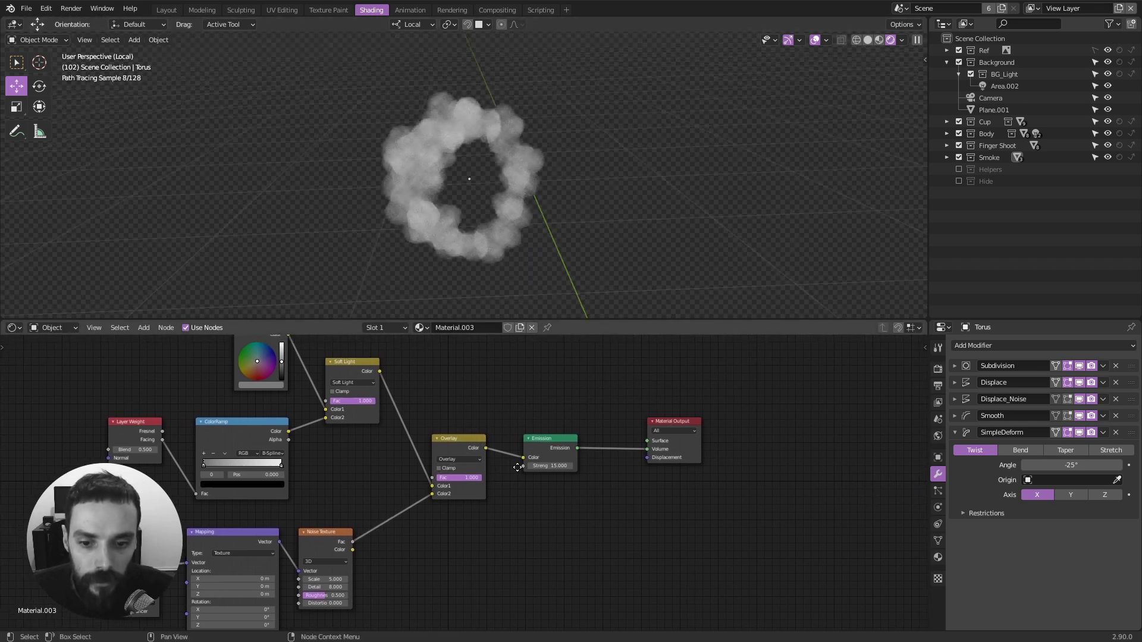
scroll(583, 448, up, 2)
scroll(583, 447, down, 1)
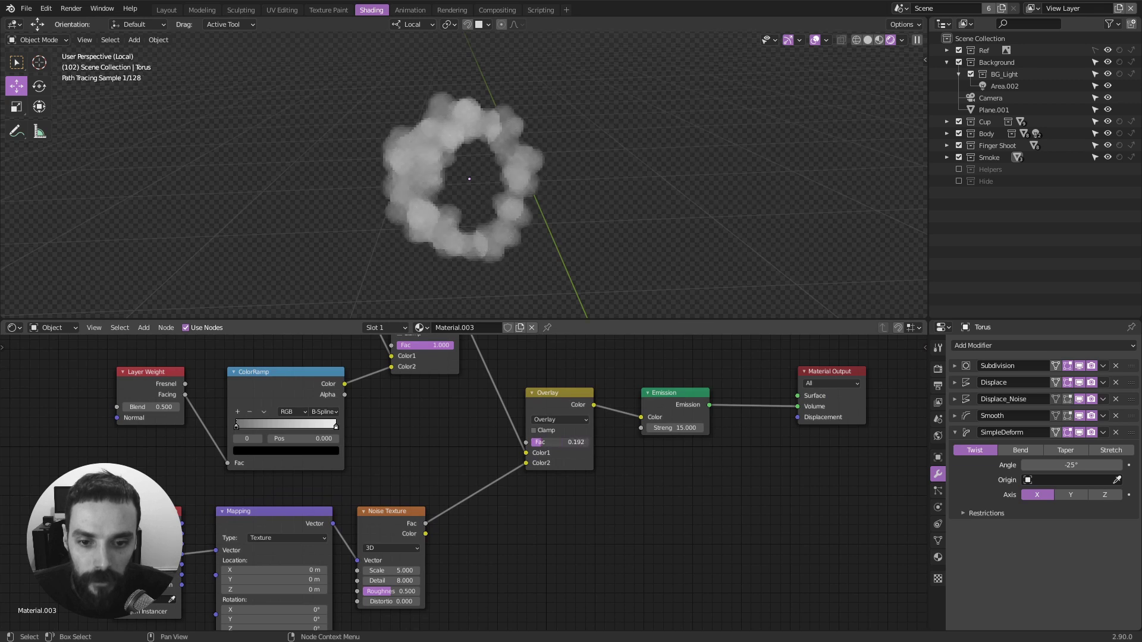
drag(559, 442, 589, 442)
scroll(505, 483, up, 3)
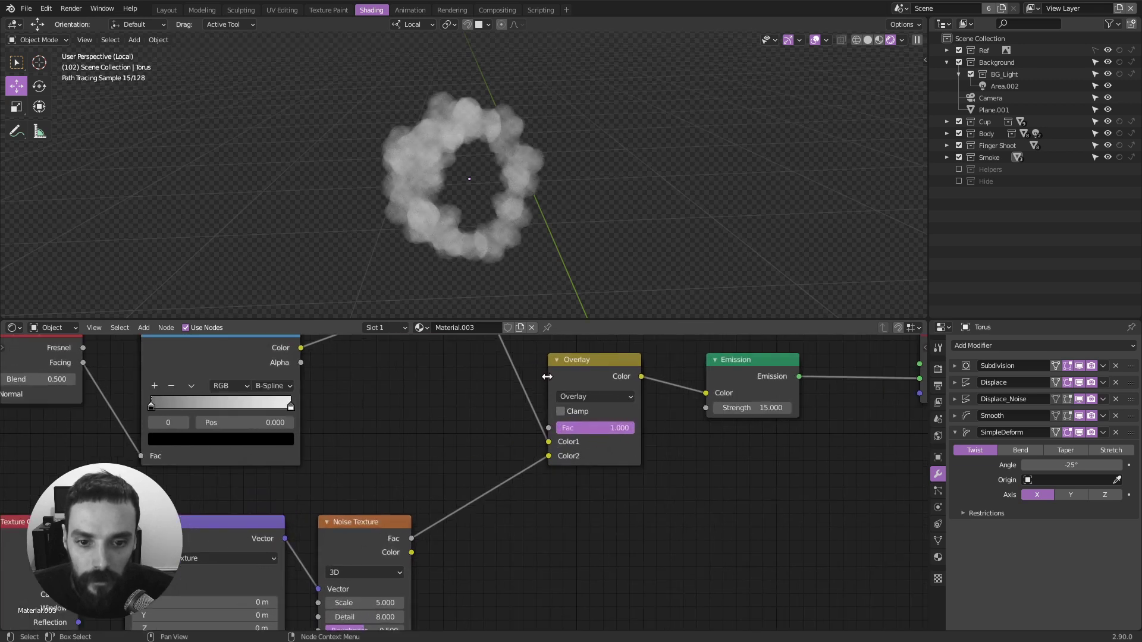
Preview the ColorRamp's output on the smoke ring and examine how it feeds the Soft Light and Overlay nodes.
scroll(587, 397, down, 3)
middle_drag(564, 424, 576, 433)
scroll(363, 529, down, 1)
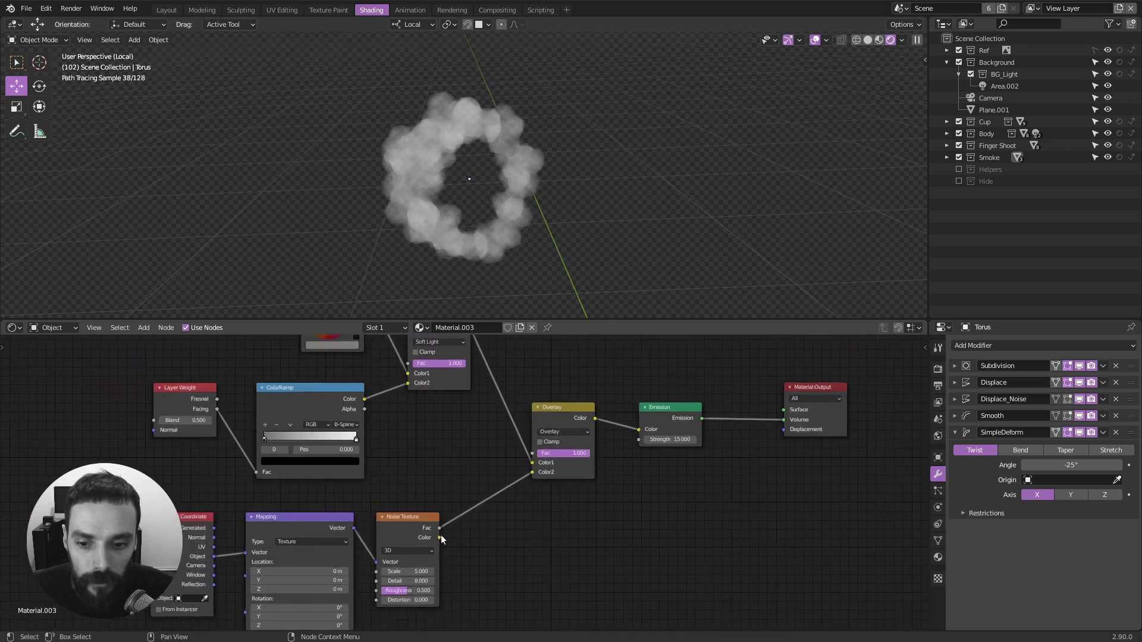
middle_drag(432, 455, 404, 510)
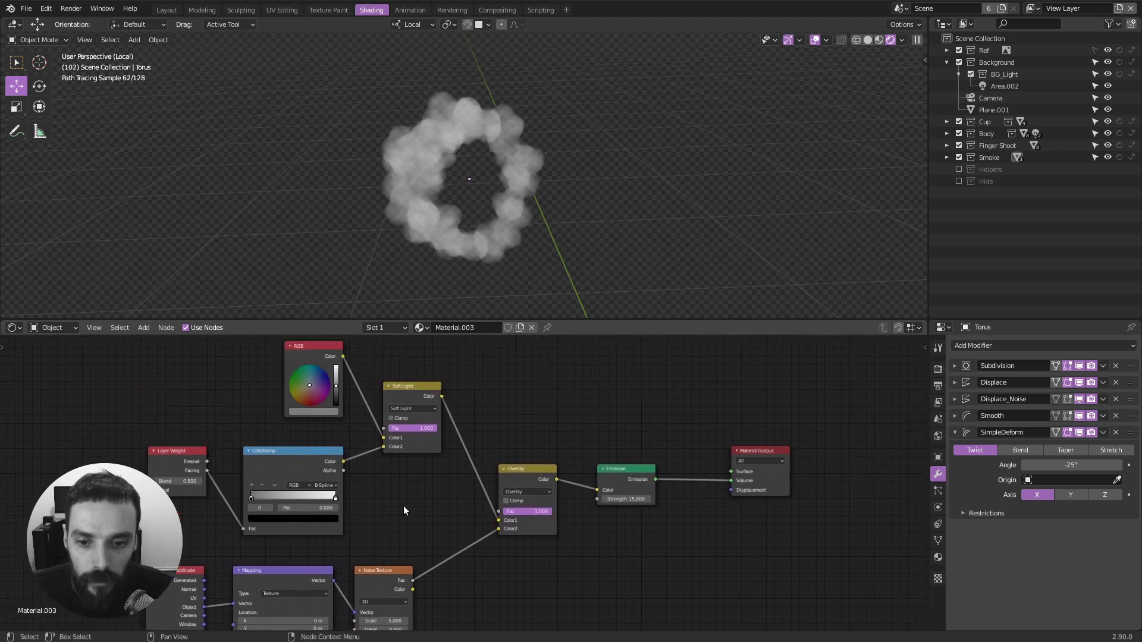
ctrl+shift+click(291, 463)
scroll(348, 469, up, 3)
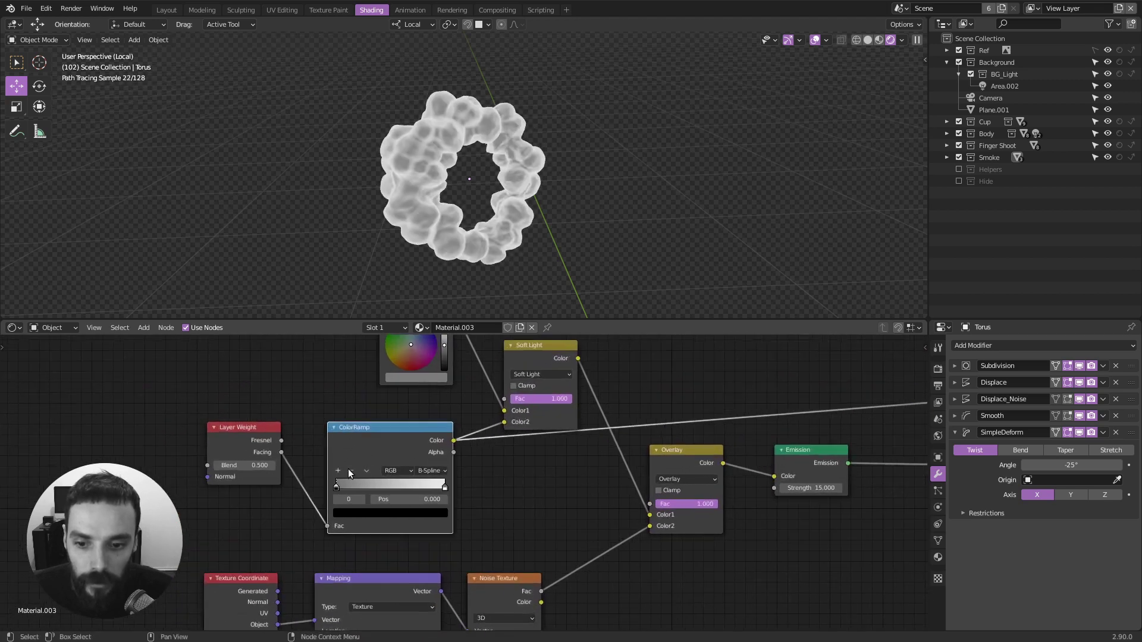
middle_drag(340, 432, 273, 467)
scroll(326, 479, down, 2)
scroll(445, 469, up, 3)
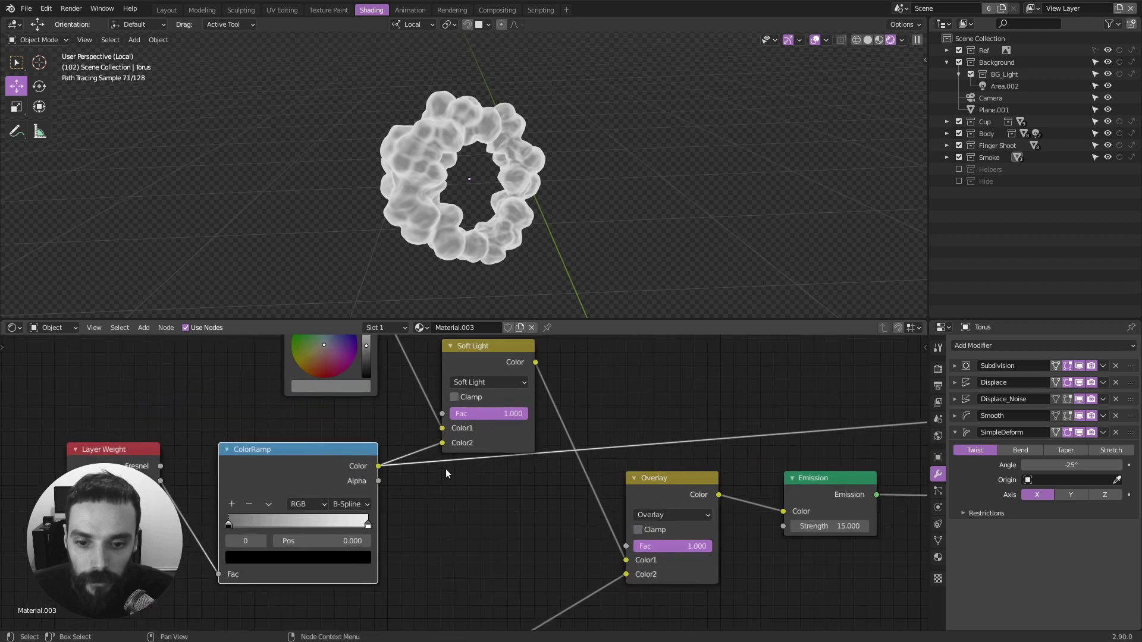
Replace the ColorRamp preview by sending the Emission node's output to the Material Output's surface.
scroll(669, 478, down, 2)
middle_drag(670, 477, 649, 440)
ctrl+shift+click(649, 441)
Switch the viewport to Solid shading and bring back the full scene through the camera.
key(z)
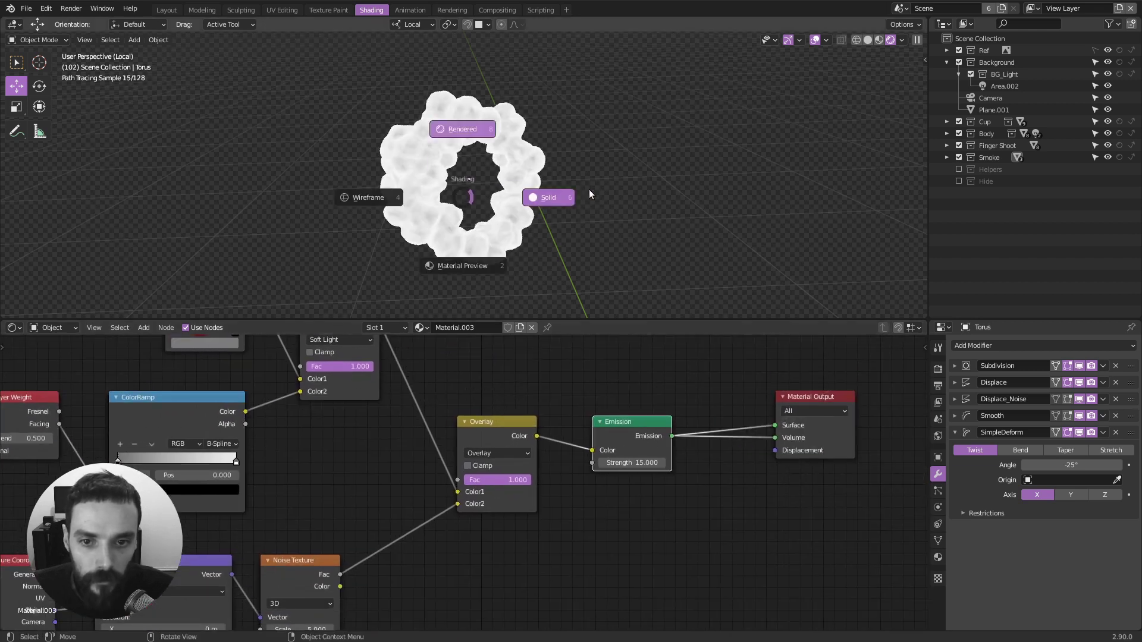
click(589, 189)
scroll(549, 472, down, 2)
scroll(577, 231, down, 3)
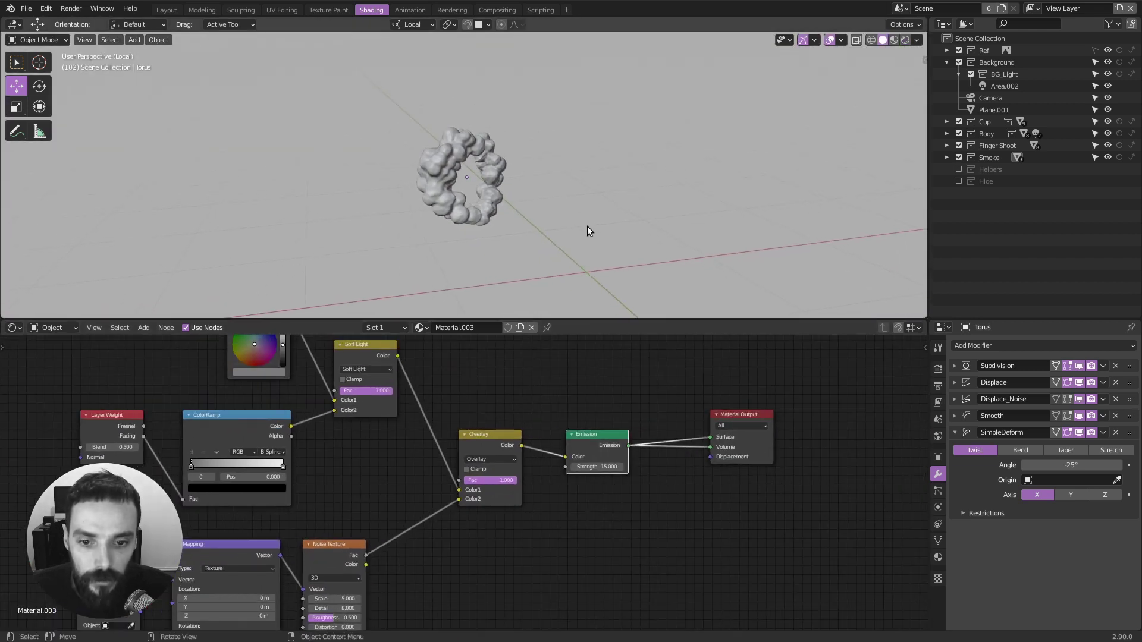
scroll(587, 226, up, 1)
key(KP_Divide)
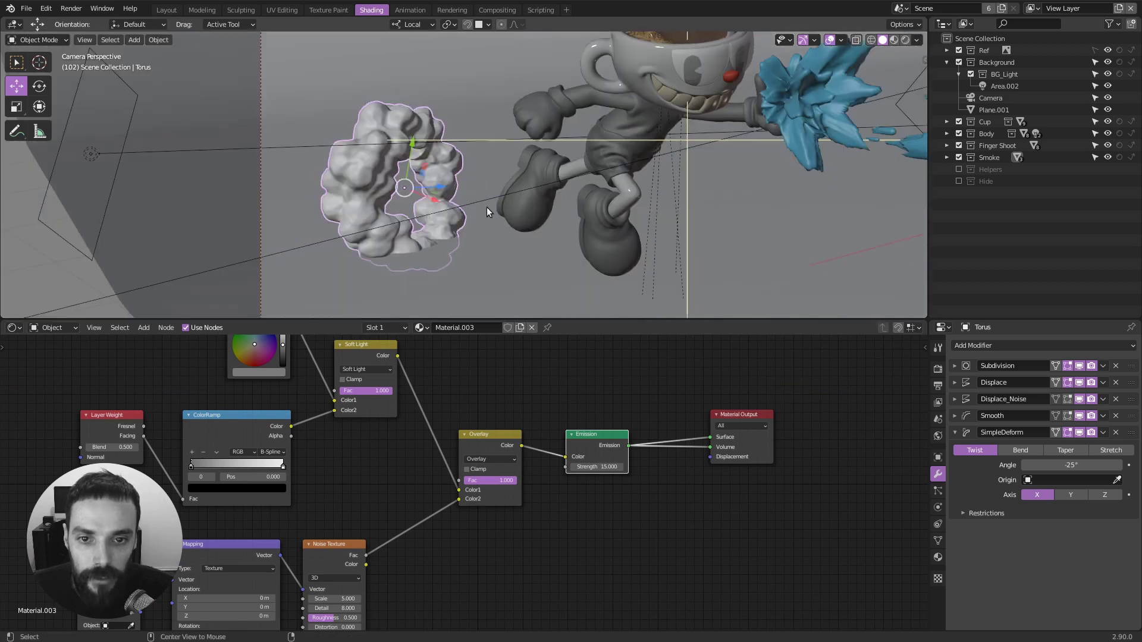
key(KP_0)
Select the smoke curl rising from the cup and frame its smoke_head material nodes.
click(623, 89)
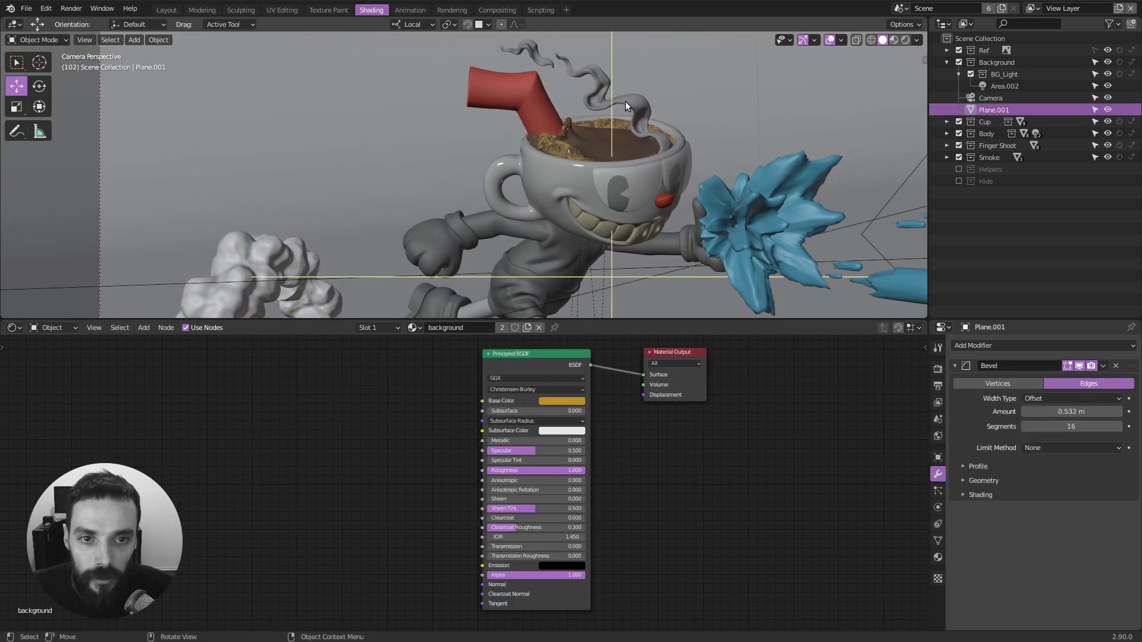
click(626, 101)
middle_drag(352, 441, 372, 490)
scroll(372, 490, down, 2)
middle_drag(205, 475, 407, 434)
scroll(406, 438, up, 1)
Show the selected smoke curl in Rendered shading and isolate it in local view.
key(z)
click(592, 163)
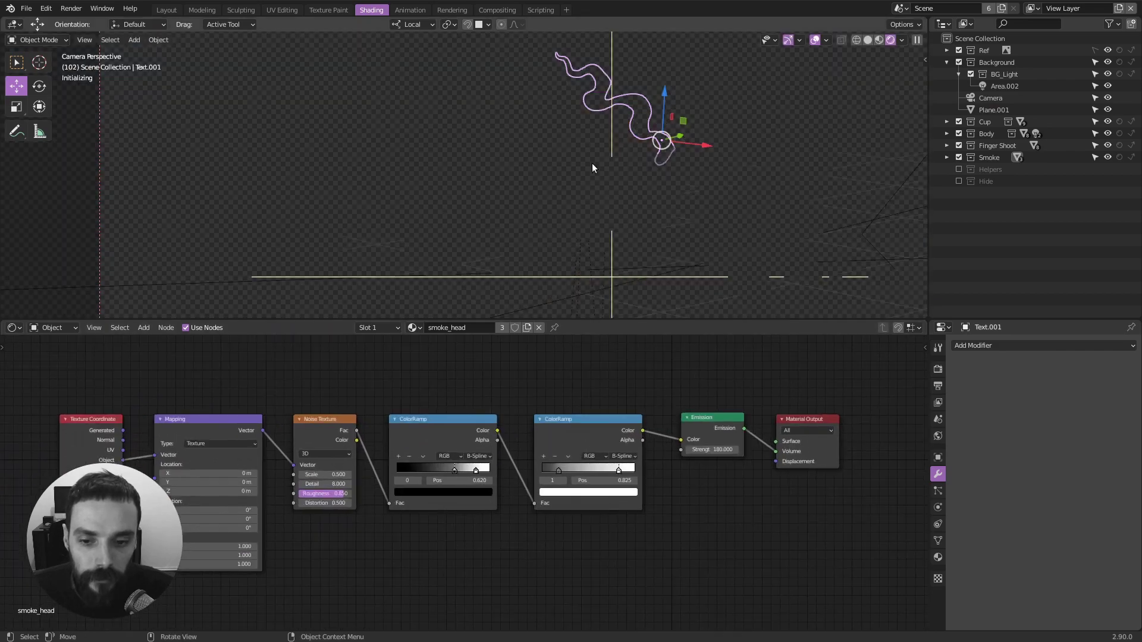
middle_drag(451, 474, 518, 473)
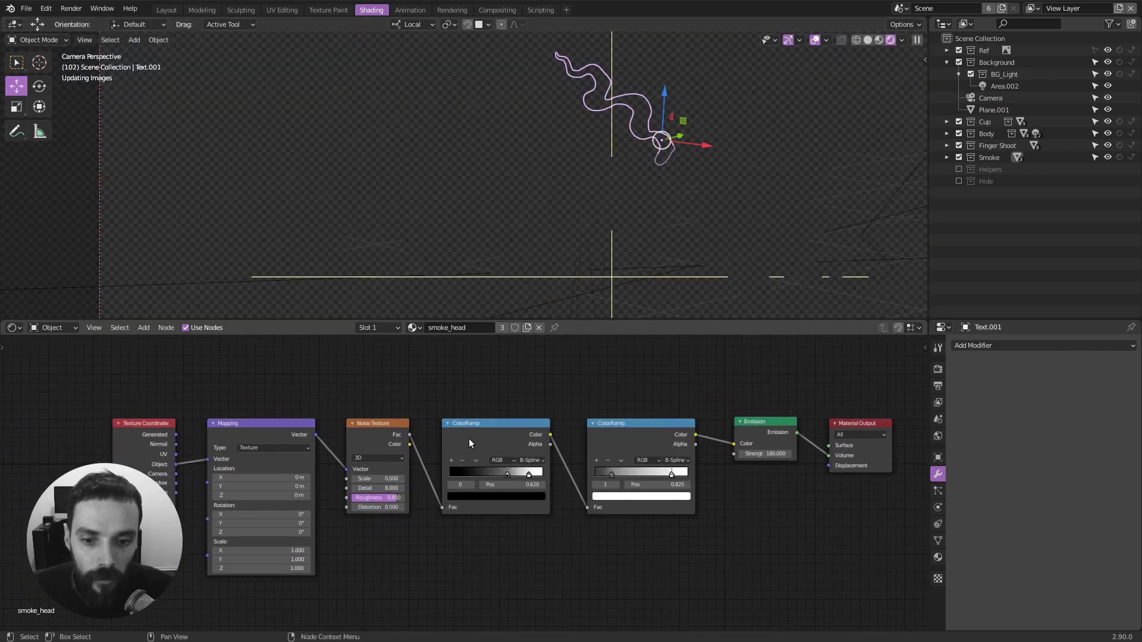
key(KP_Divide)
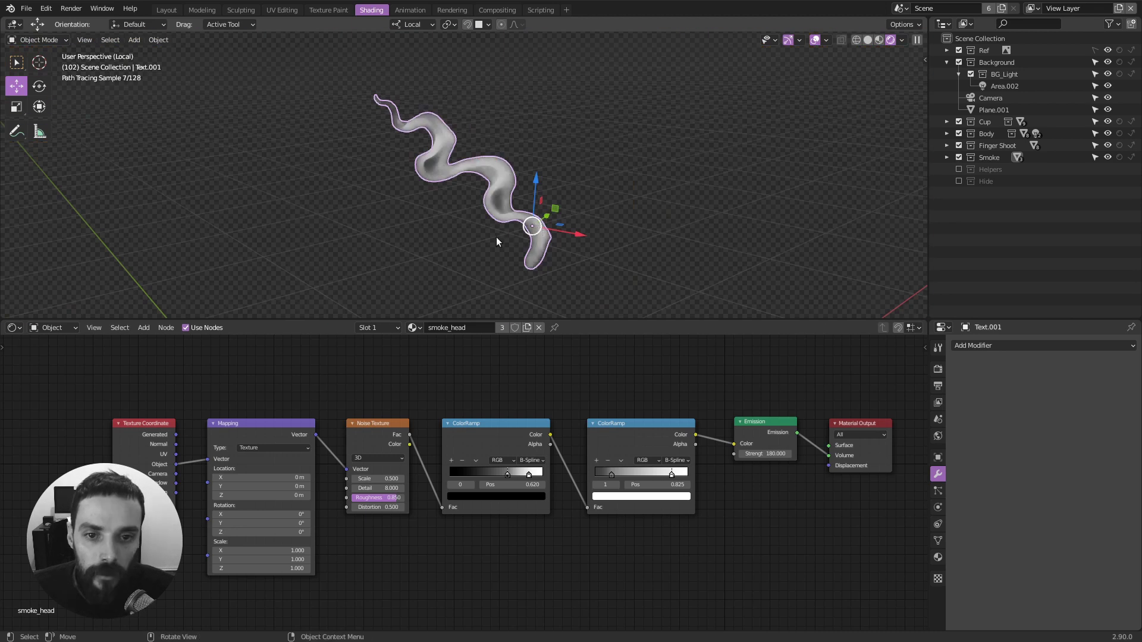
Examine the isolated smoke curl's volume shading from several angles and through the camera.
mouse_move(496, 237)
ctrl+middle_down()
mouse_move(405, 250)
mouse_move(445, 205)
mouse_move(453, 240)
mouse_move(471, 224)
mouse_move(387, 226)
mouse_move(429, 223)
mouse_move(329, 152)
ctrl+middle_up()
click(423, 215)
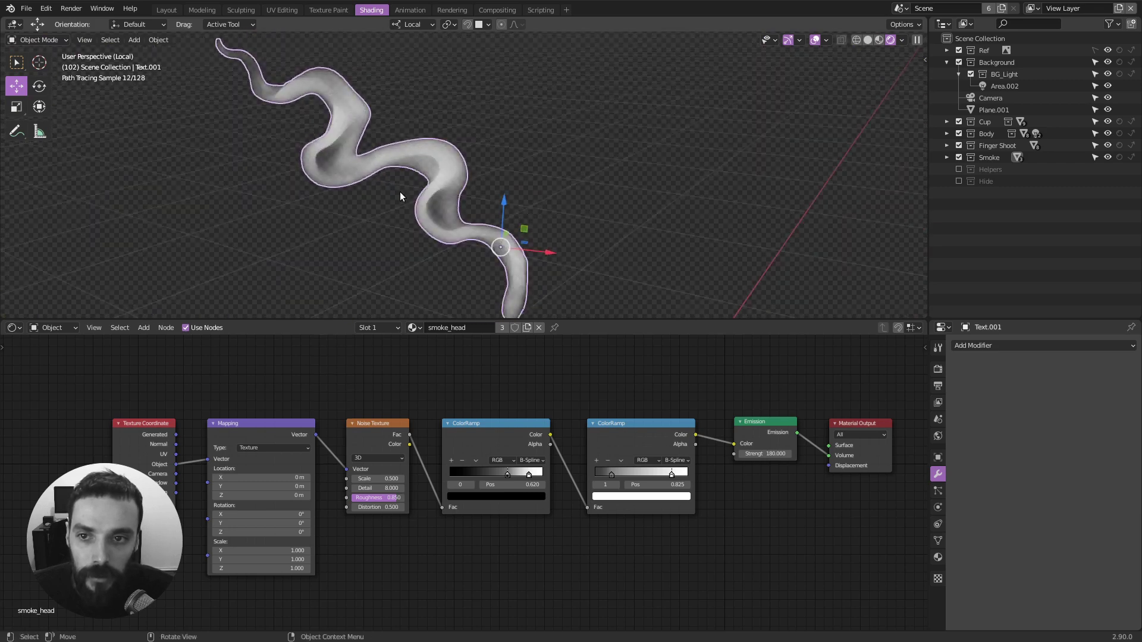
scroll(401, 196, down, 2)
middle_drag(477, 190, 434, 210)
middle_drag(366, 159, 455, 147)
key(KP_0)
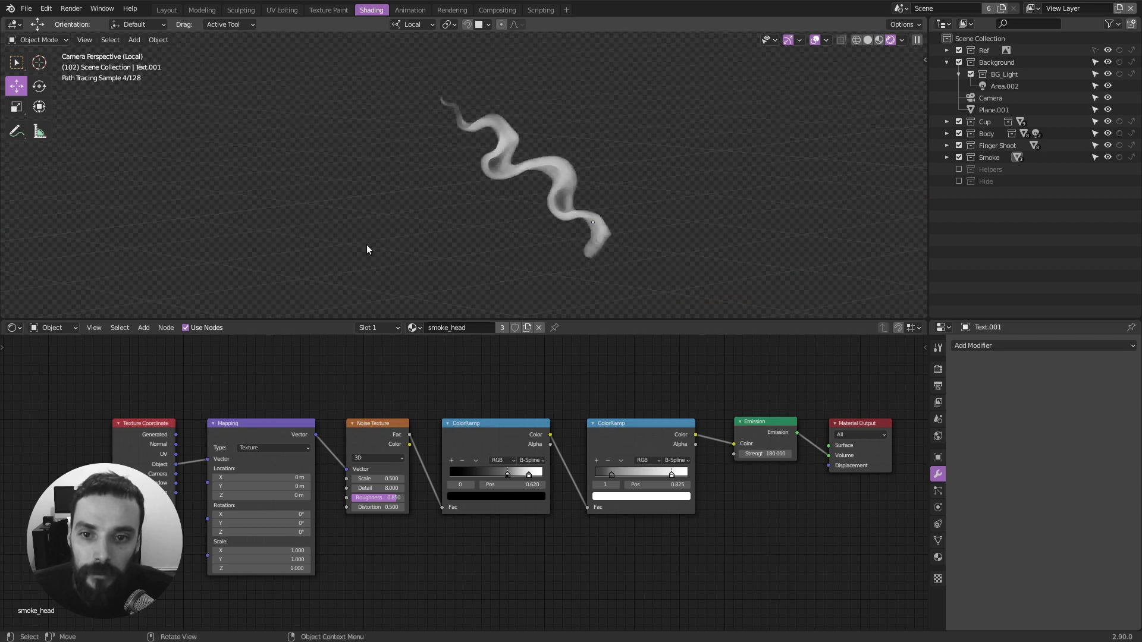
Set the position of the second ColorRamp's dark stop to 0.257 in the smoke_head material.
middle_drag(622, 476, 563, 455)
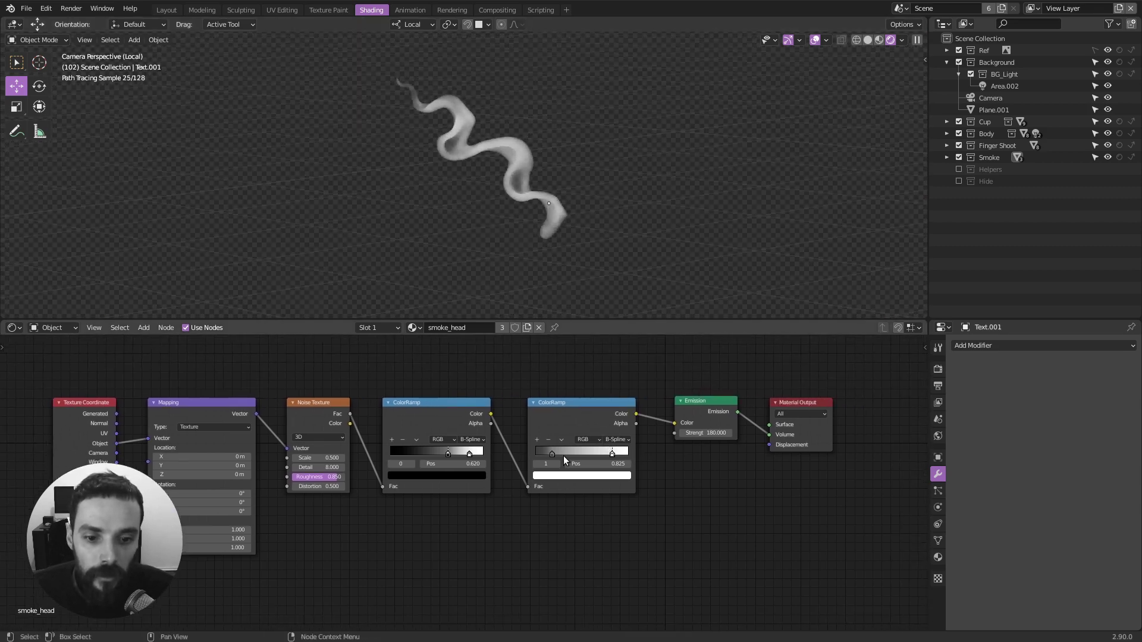
drag(562, 451, 594, 453)
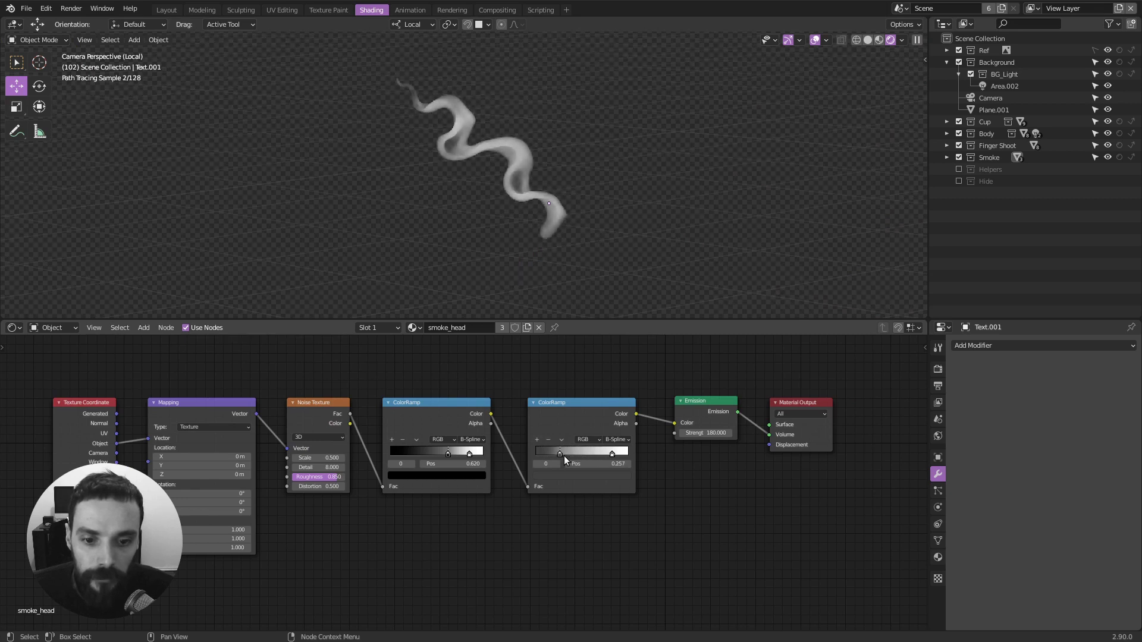
Reposition the Material Output and Emission nodes in the smoke_head node tree.
middle_drag(809, 444, 704, 450)
drag(703, 450, 729, 437)
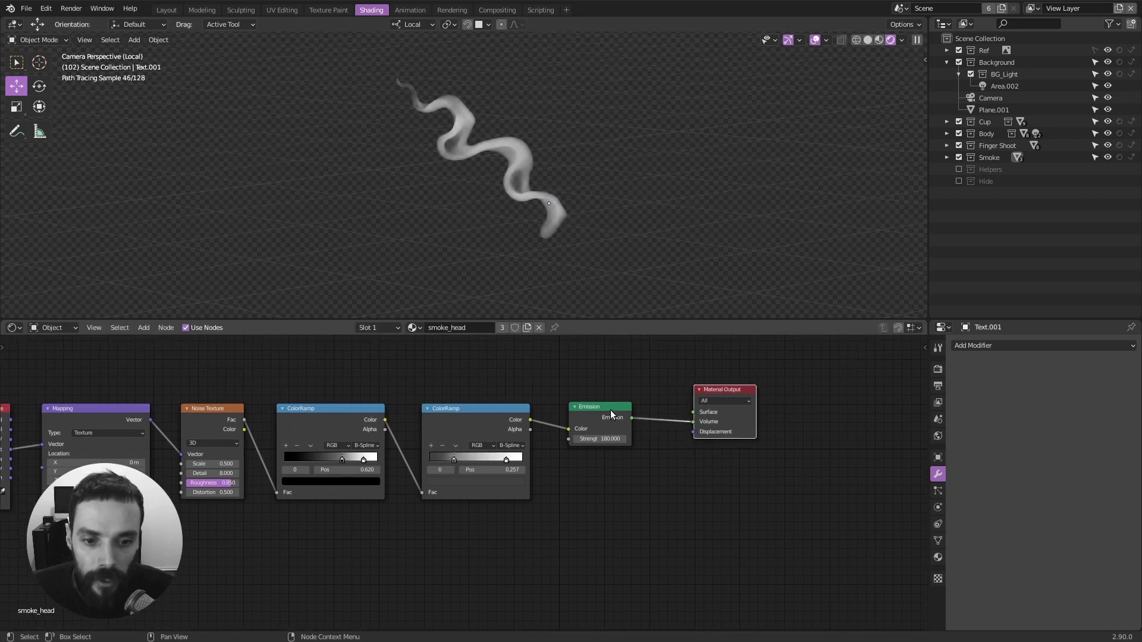
mouse_move(611, 414)
mouse_down()
mouse_move(595, 413)
mouse_move(610, 420)
mouse_up()
click(699, 426)
click(702, 426)
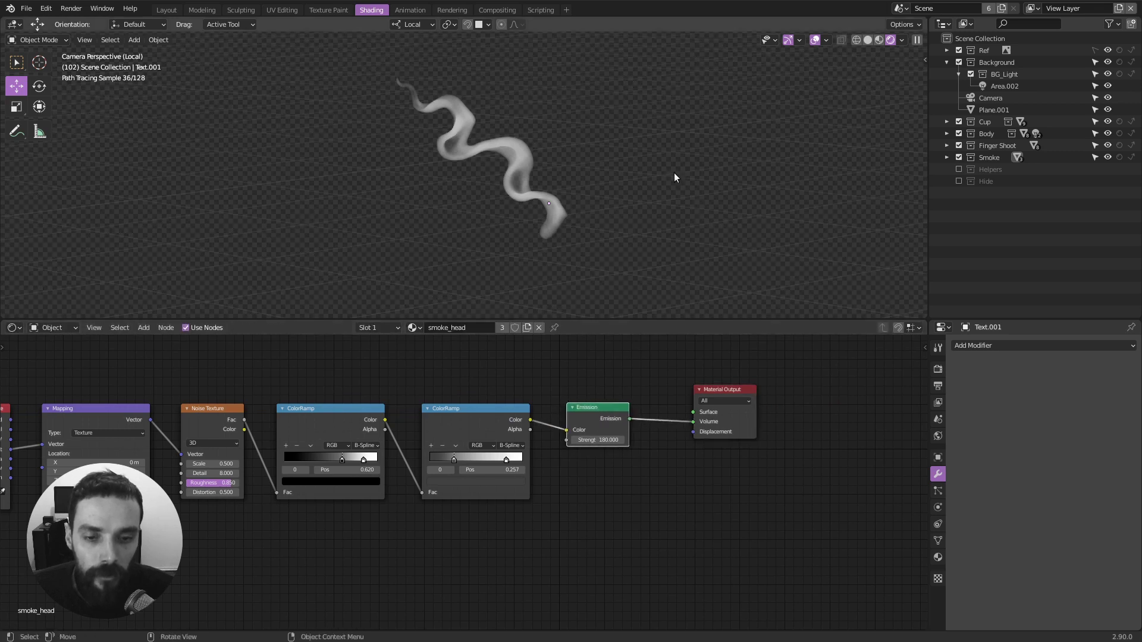
Return to the full scene and compare the projectile's finger_shoots material with the finger blast's, leaving the blast selected.
key(KP_Divide)
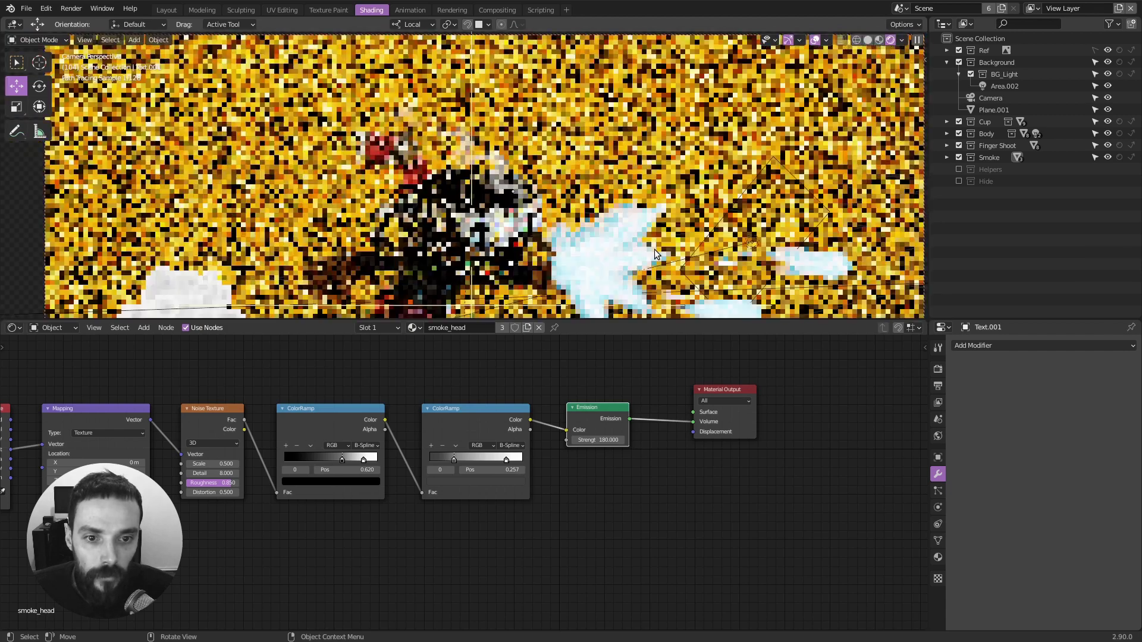
click(642, 264)
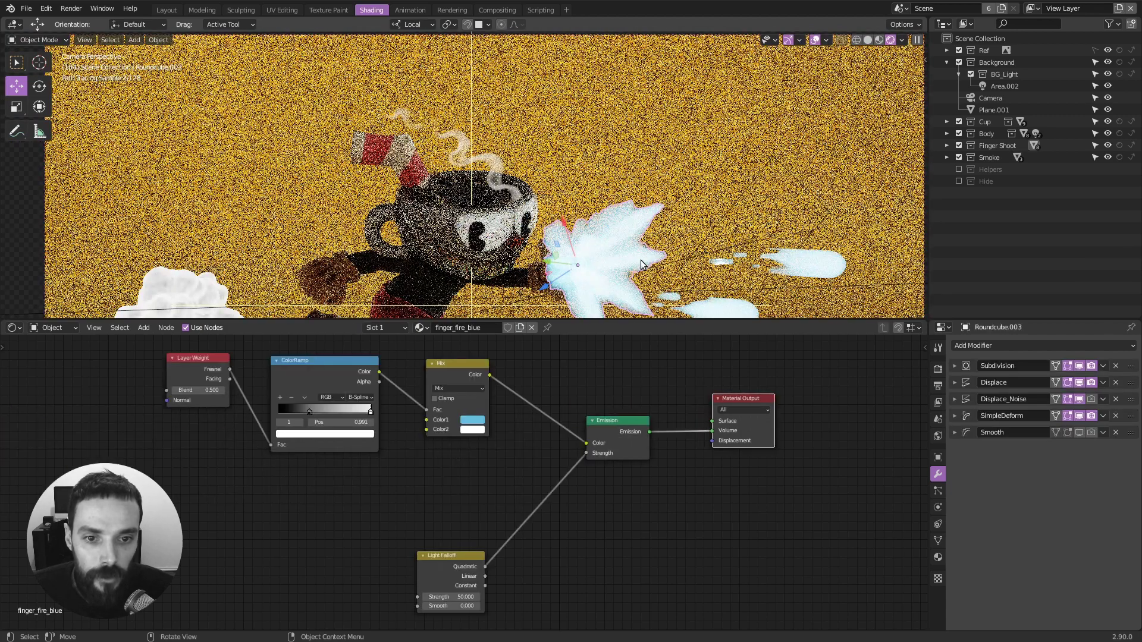
scroll(652, 271, down, 1)
click(575, 249)
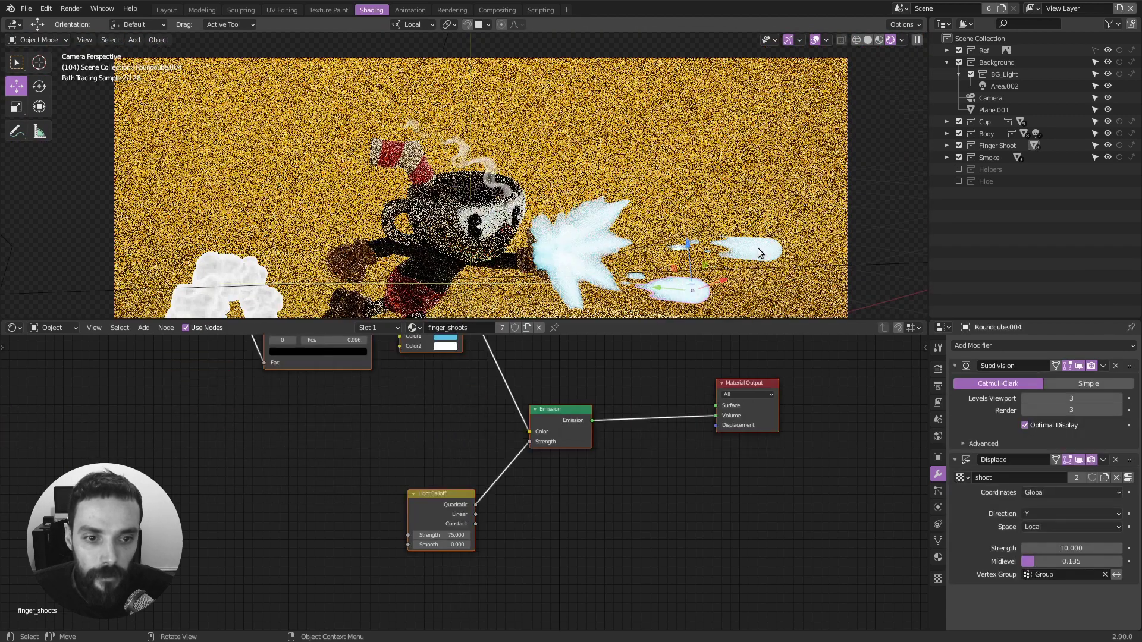
click(573, 245)
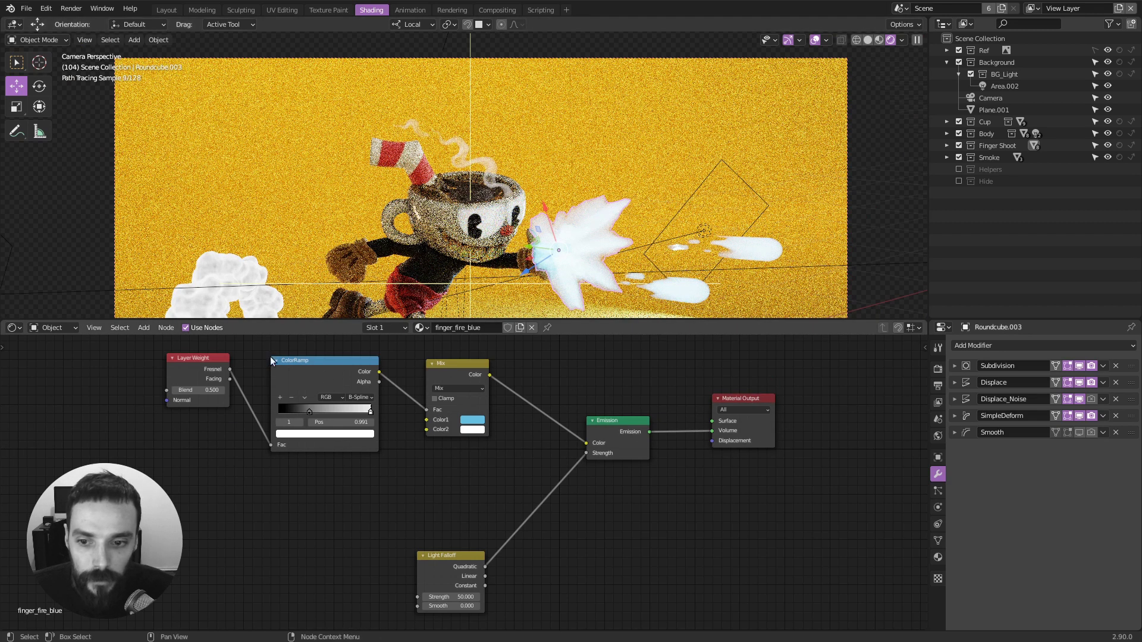
Examine the Layer Weight, ColorRamp and Mix nodes that colour the finger blast's emission.
middle_drag(273, 381, 282, 388)
scroll(281, 384, up, 2)
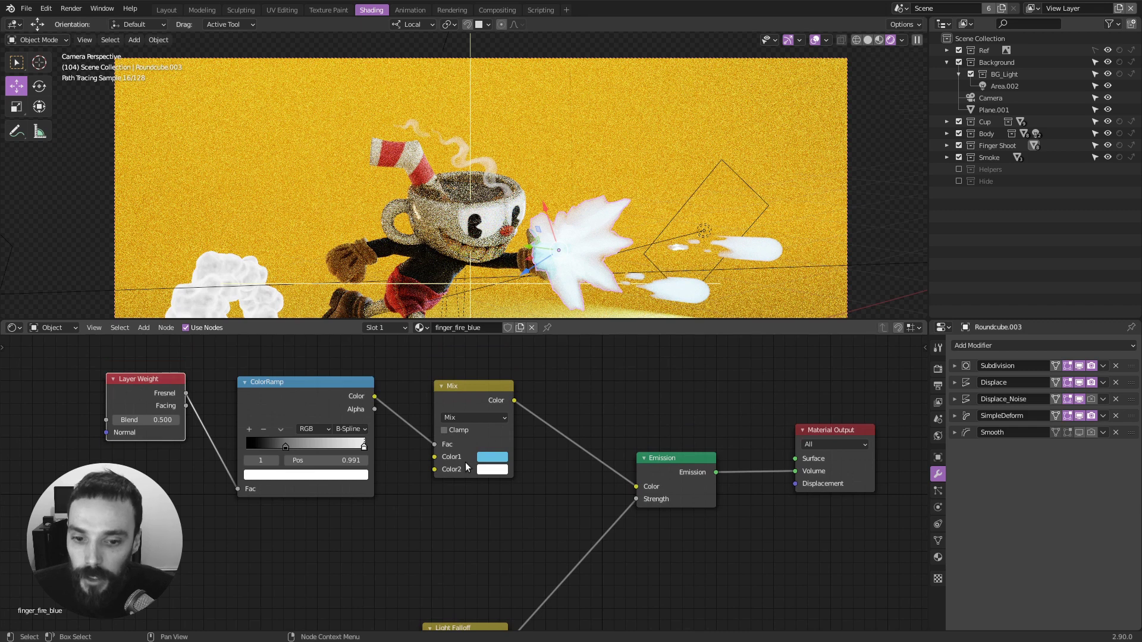
middle_drag(504, 489, 509, 478)
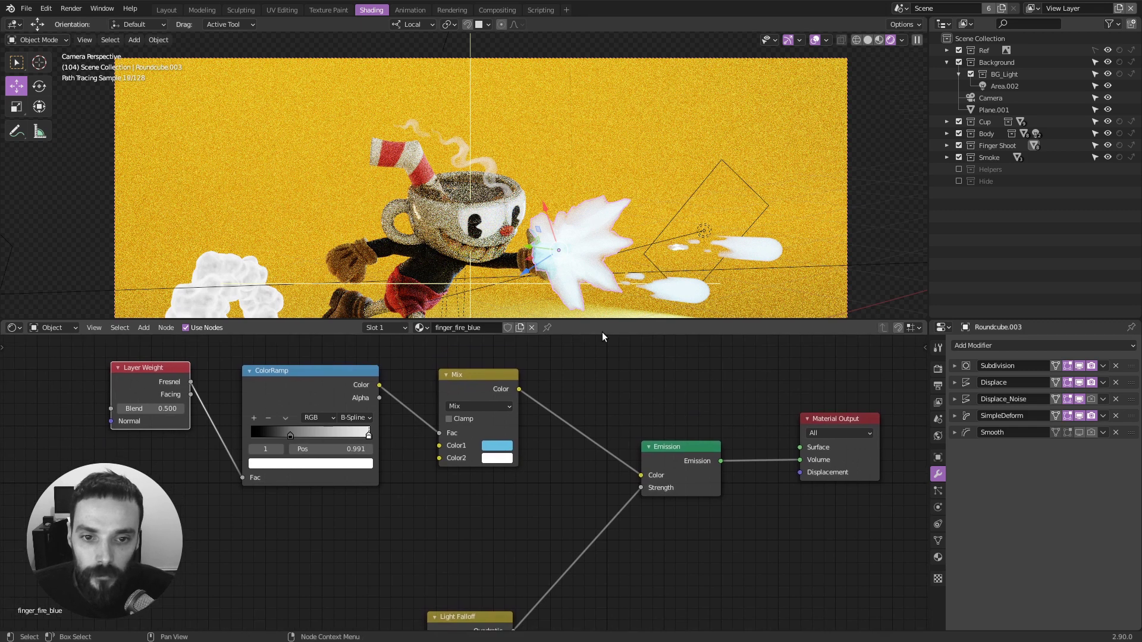
click(649, 184)
Move the Light Falloff node closer beneath the Mix node and view the finger blast from outside the camera.
scroll(512, 446, down, 2)
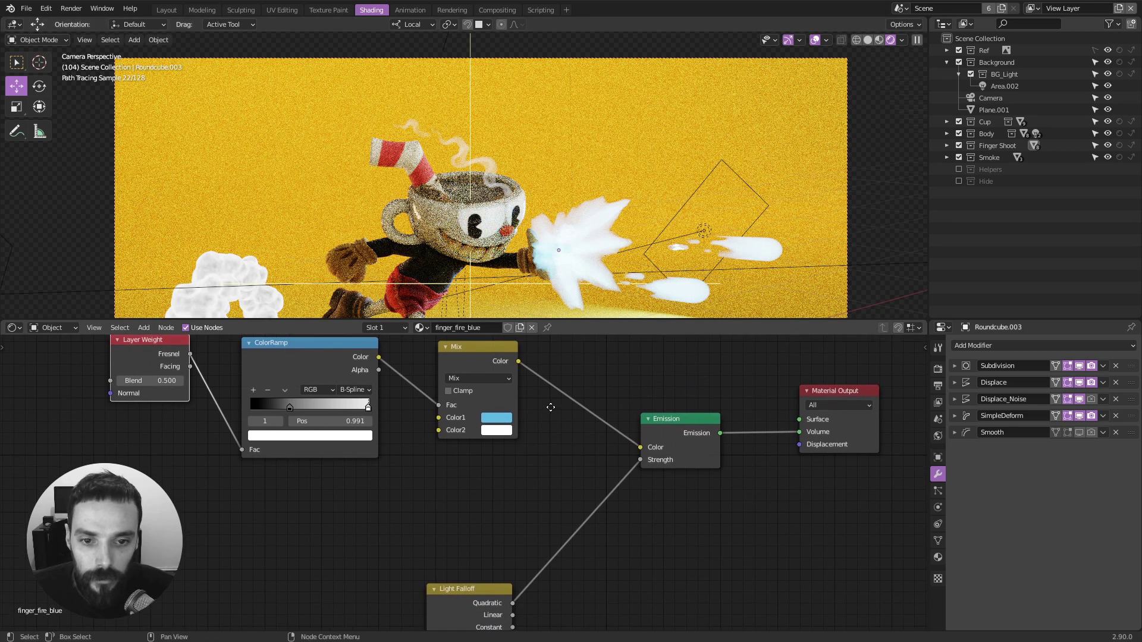
drag(470, 560, 482, 519)
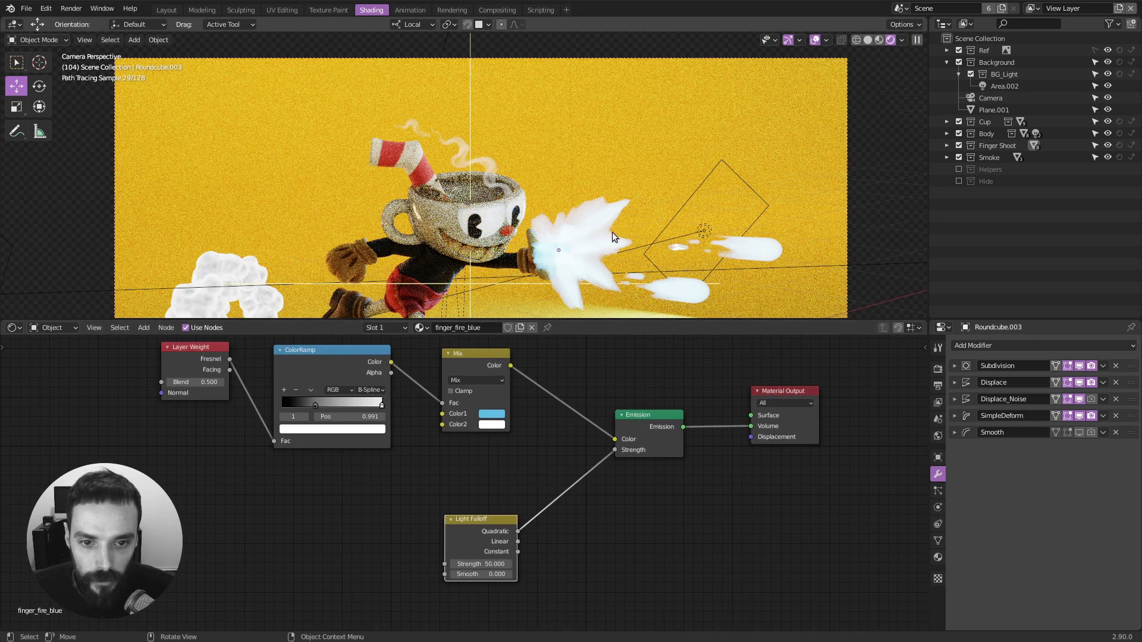
middle_drag(595, 215, 641, 181)
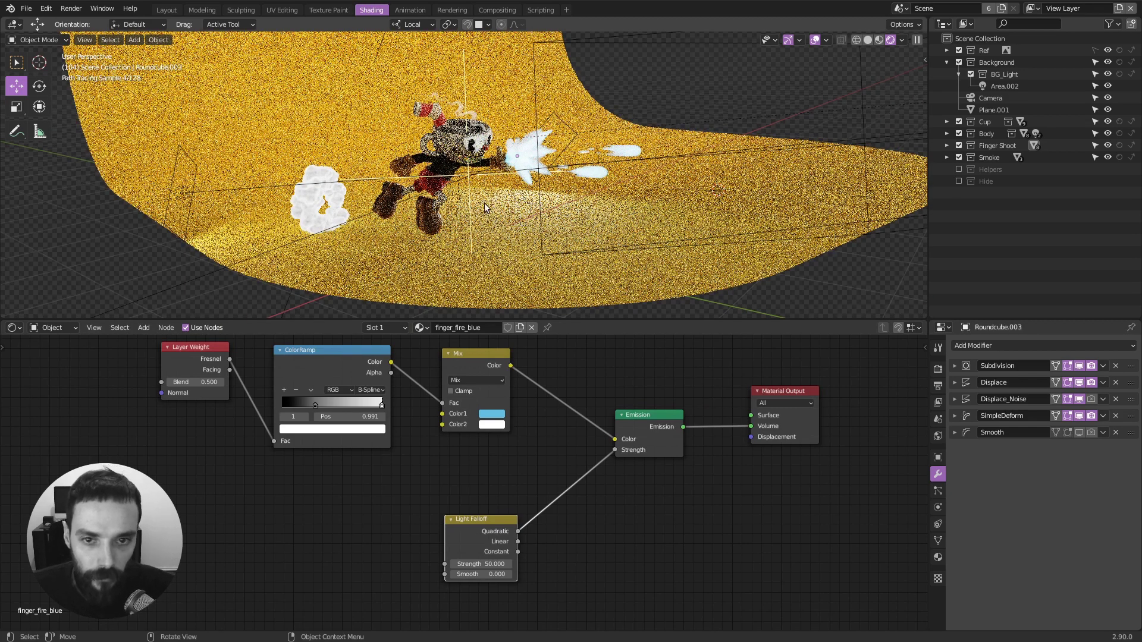
Select the finger blast in solid shading, view it from a closer angle and show it in rendered shading.
key(z)
click(629, 205)
scroll(558, 156, up, 4)
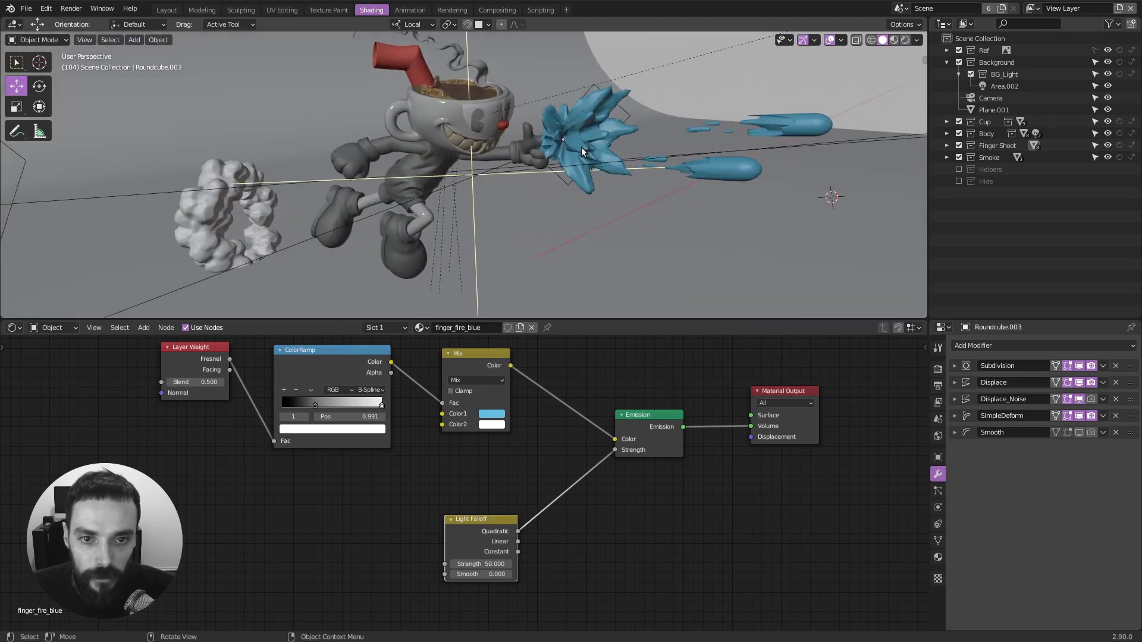
click(552, 164)
middle_drag(552, 163, 585, 172)
key(z)
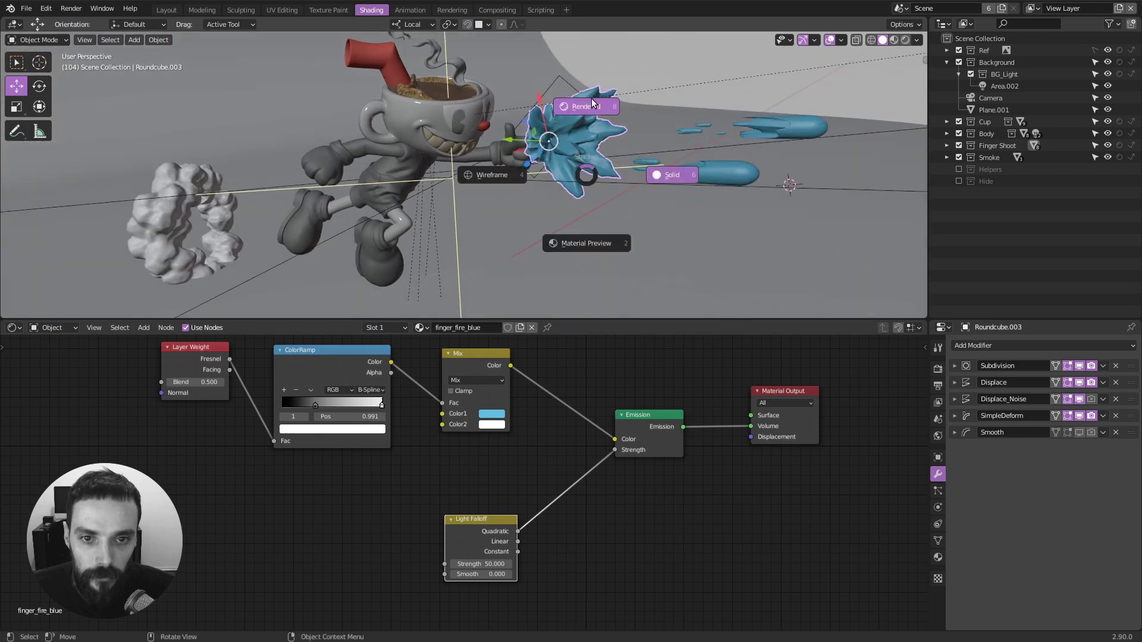
click(593, 99)
drag(636, 439, 688, 466)
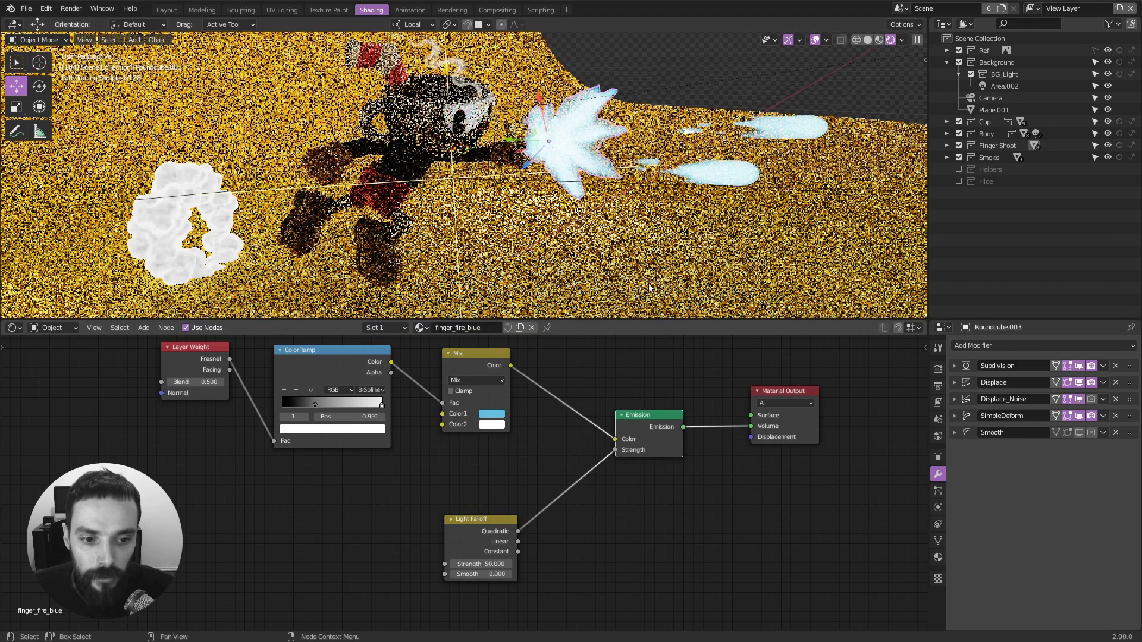
Return the viewport to solid shading and view the smoke ring, character and projectiles from another angle.
middle_drag(590, 187, 552, 231)
key(z)
mouse_move(676, 225)
middle_down()
mouse_move(576, 219)
mouse_move(605, 211)
mouse_move(559, 189)
mouse_move(526, 191)
mouse_move(601, 187)
middle_up()
click(767, 168)
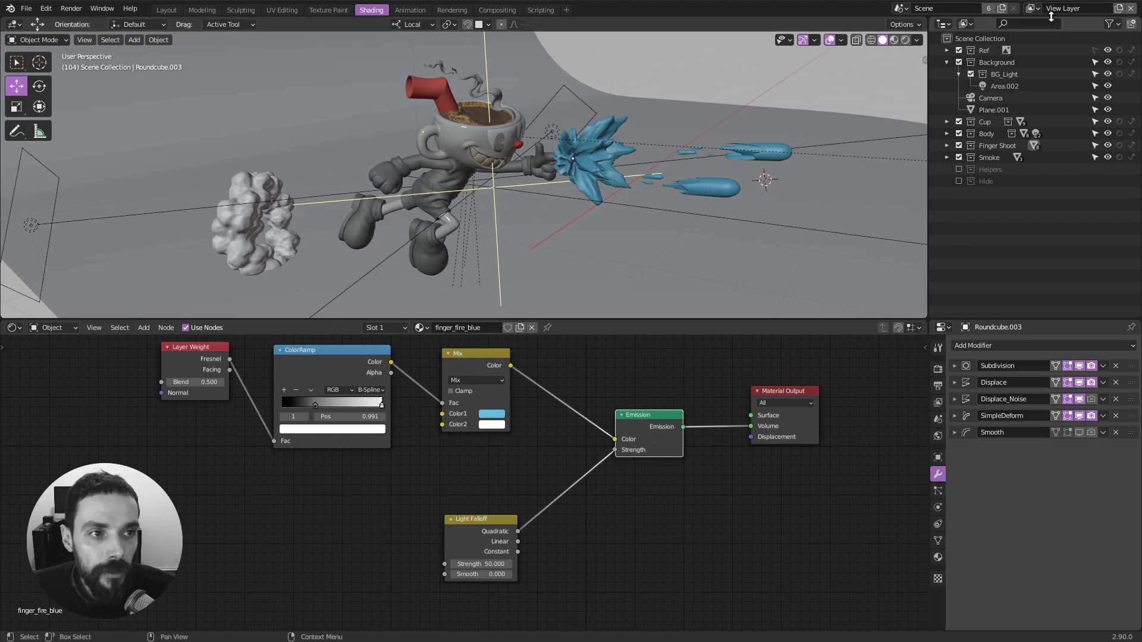
Switch to the Smoke view layer and open its view layer properties.
click(1032, 8)
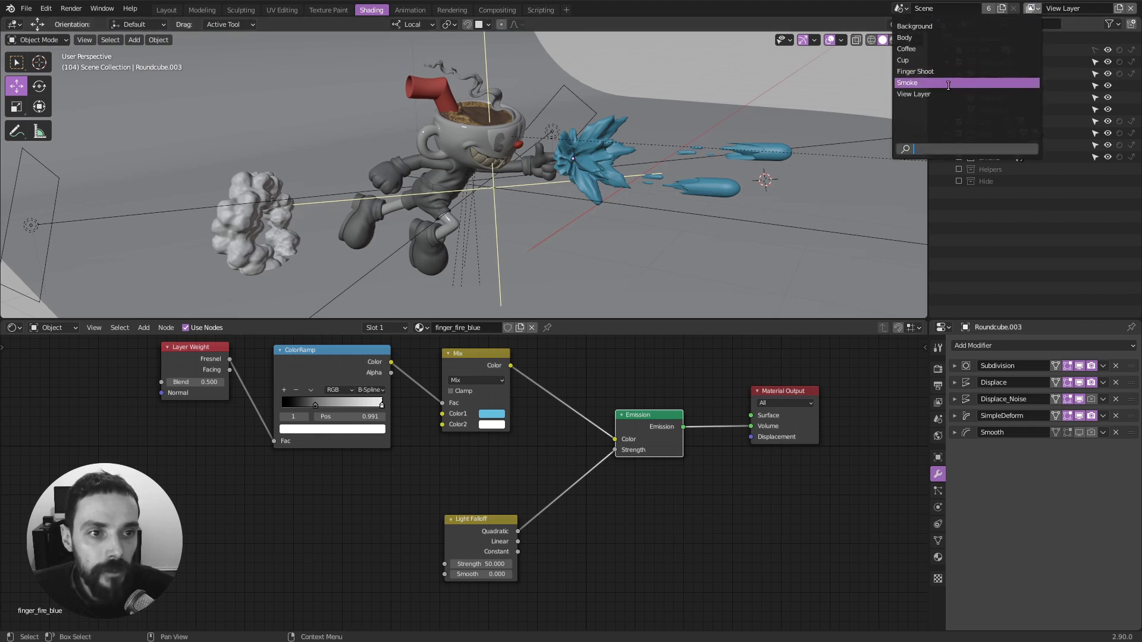
click(935, 83)
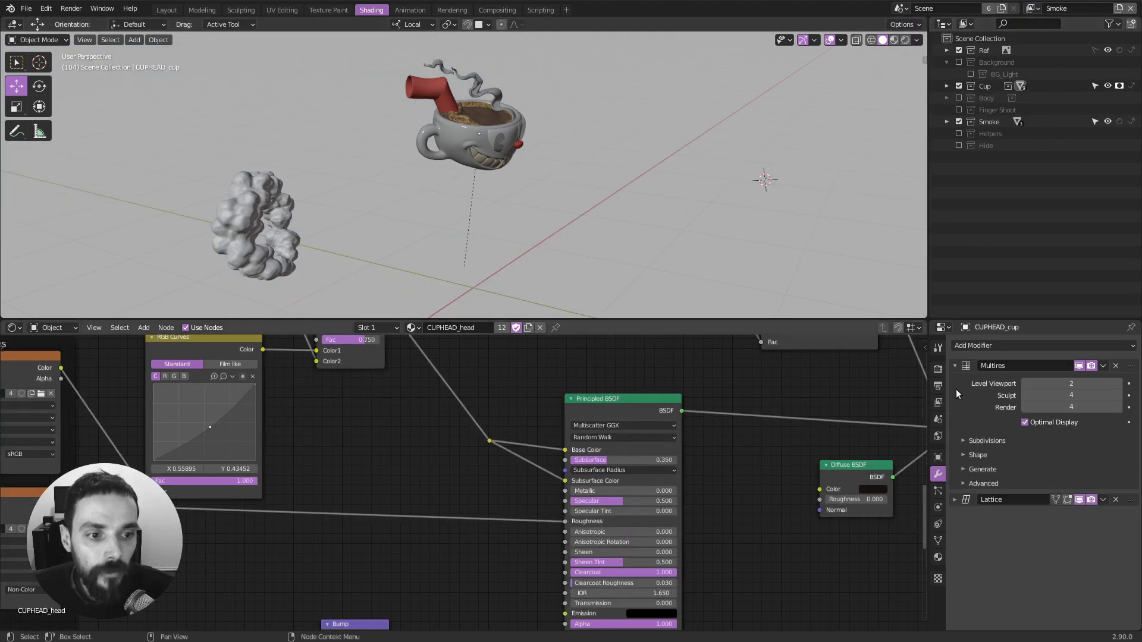
click(939, 403)
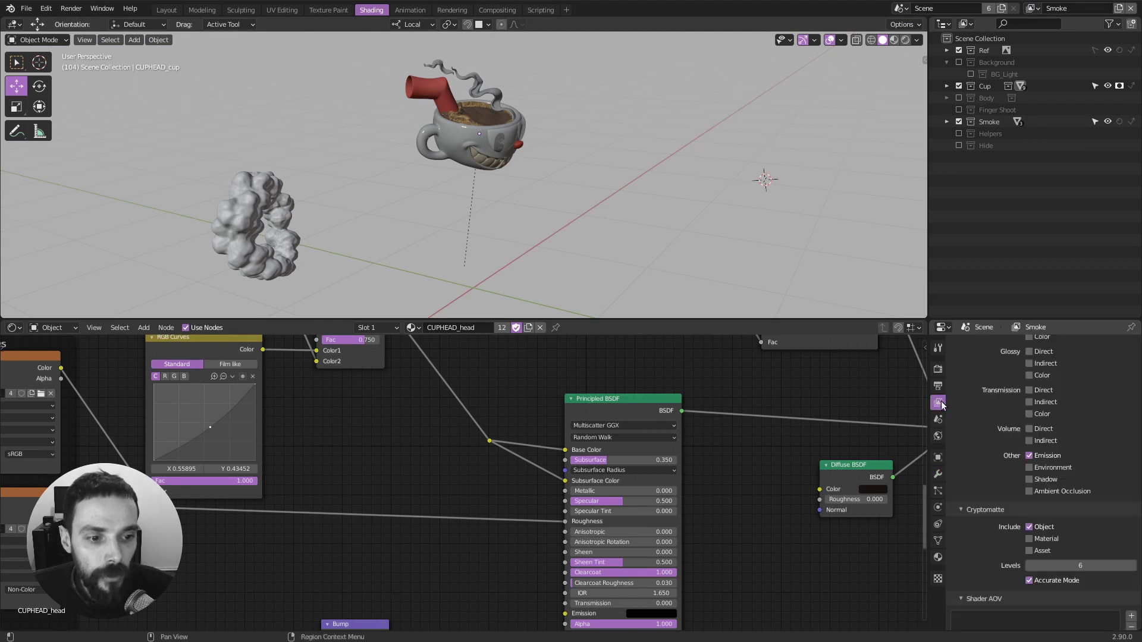
Examine the Smoke view layer's Data, Light and Cryptomatte pass settings, especially the Emission pass.
scroll(993, 444, down, 8)
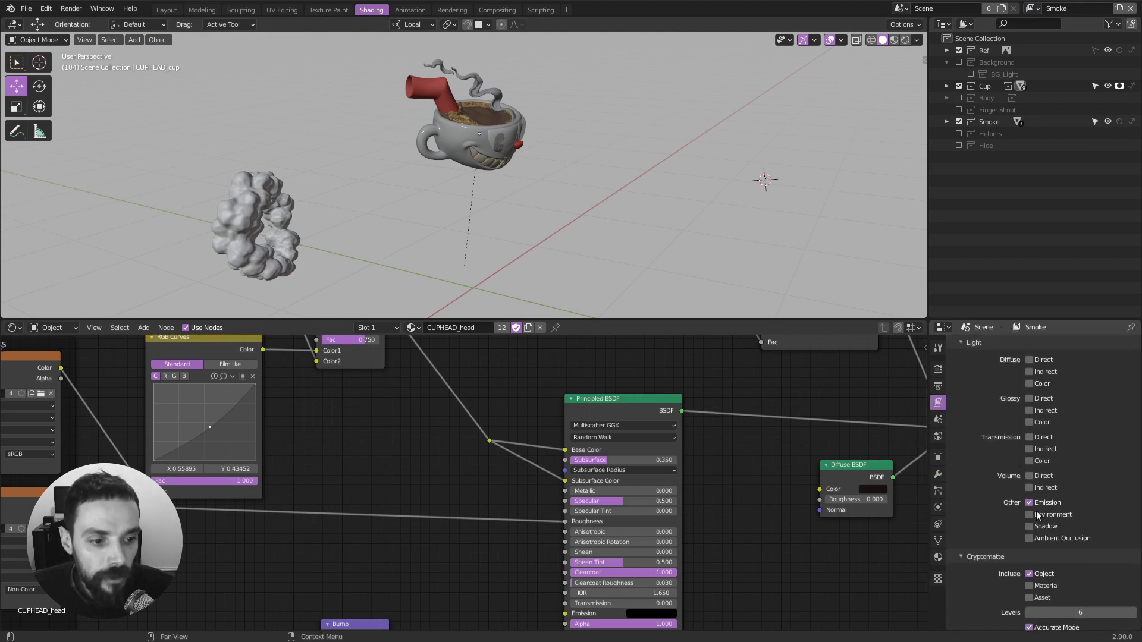
scroll(1019, 502, up, 8)
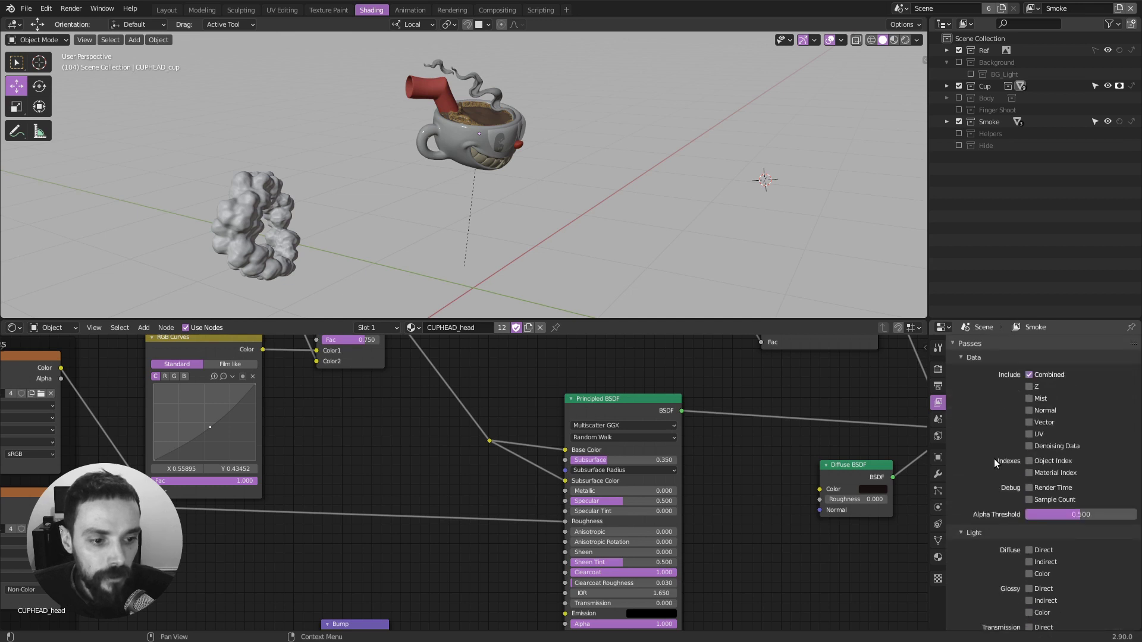
scroll(994, 459, up, 2)
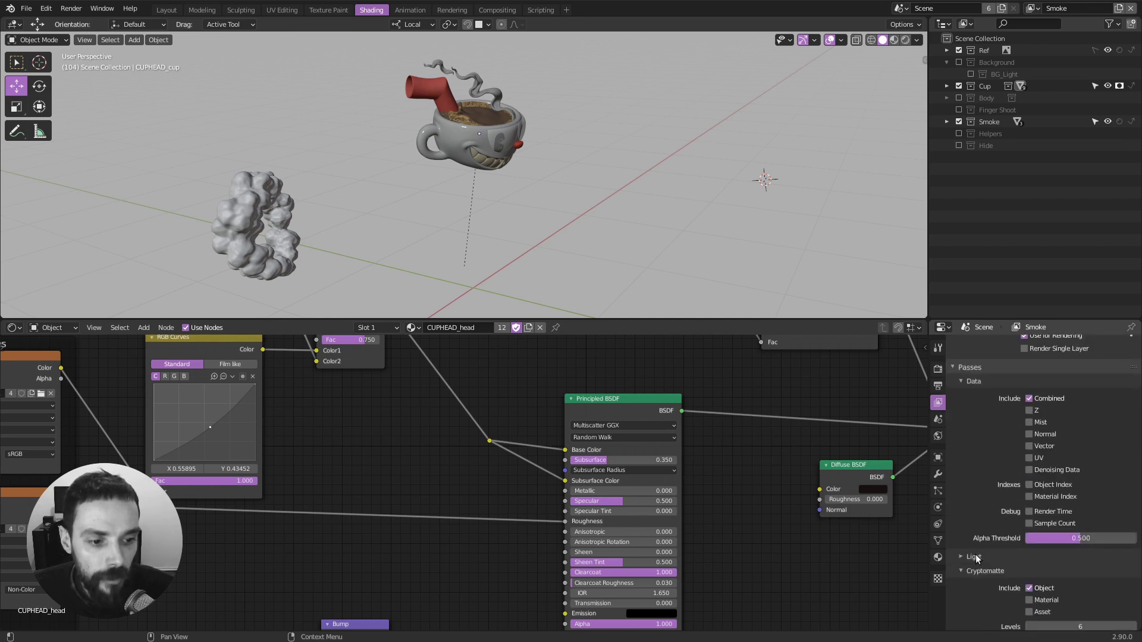
scroll(1003, 561, down, 8)
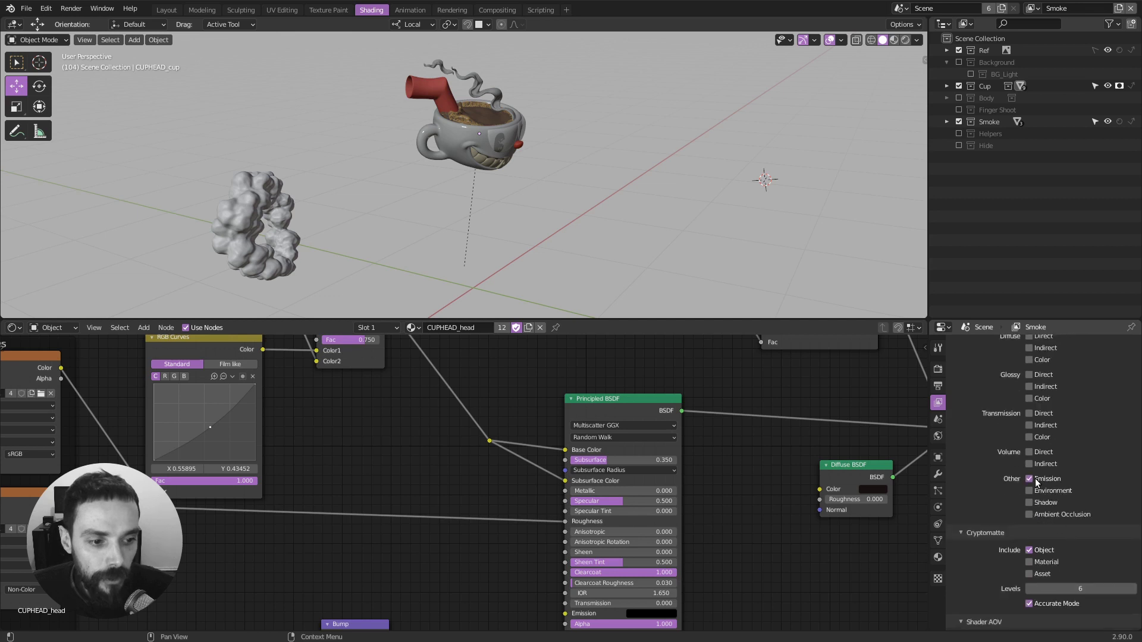
scroll(1038, 494, up, 2)
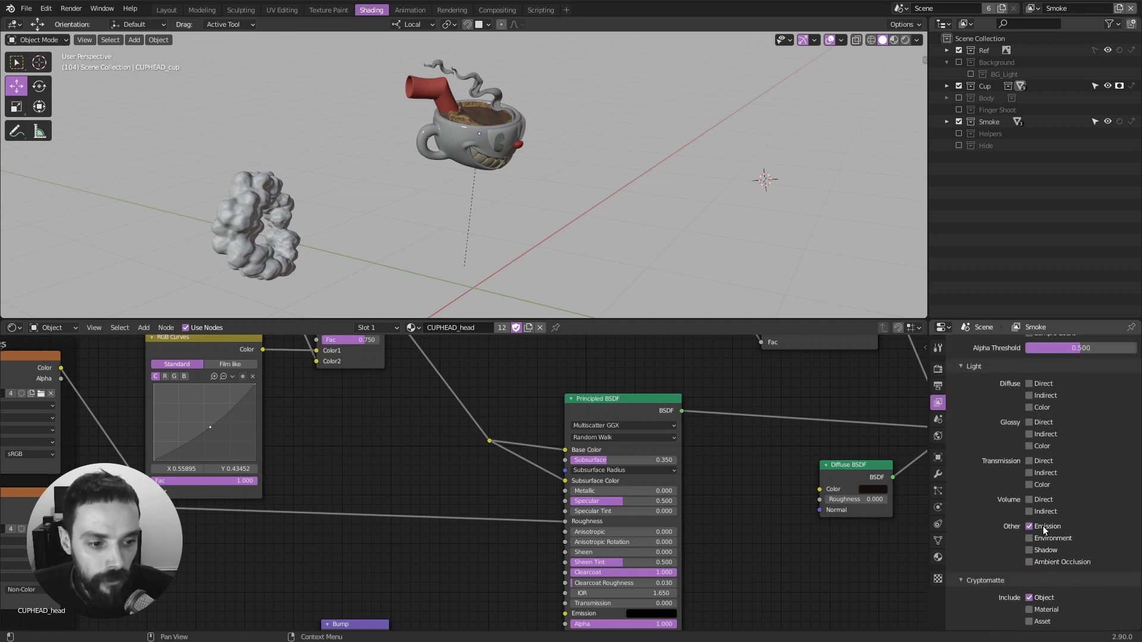
scroll(1056, 523, down, 2)
Select the smoke ring and connect its material's Emission node only to the Volume input of the Material Output.
scroll(821, 461, down, 5)
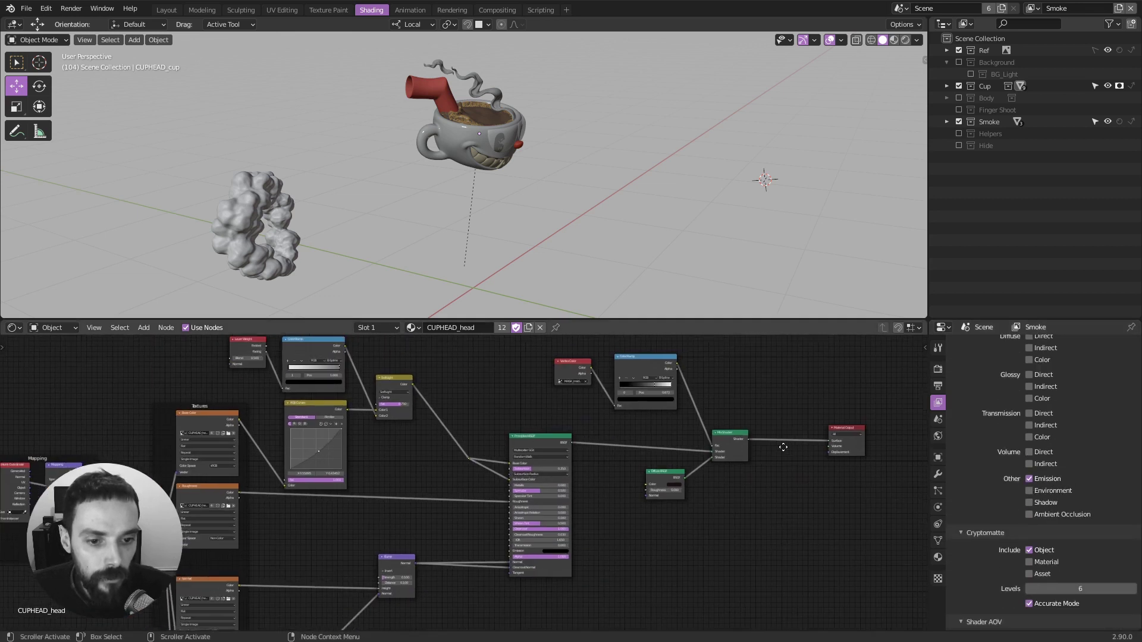
click(240, 187)
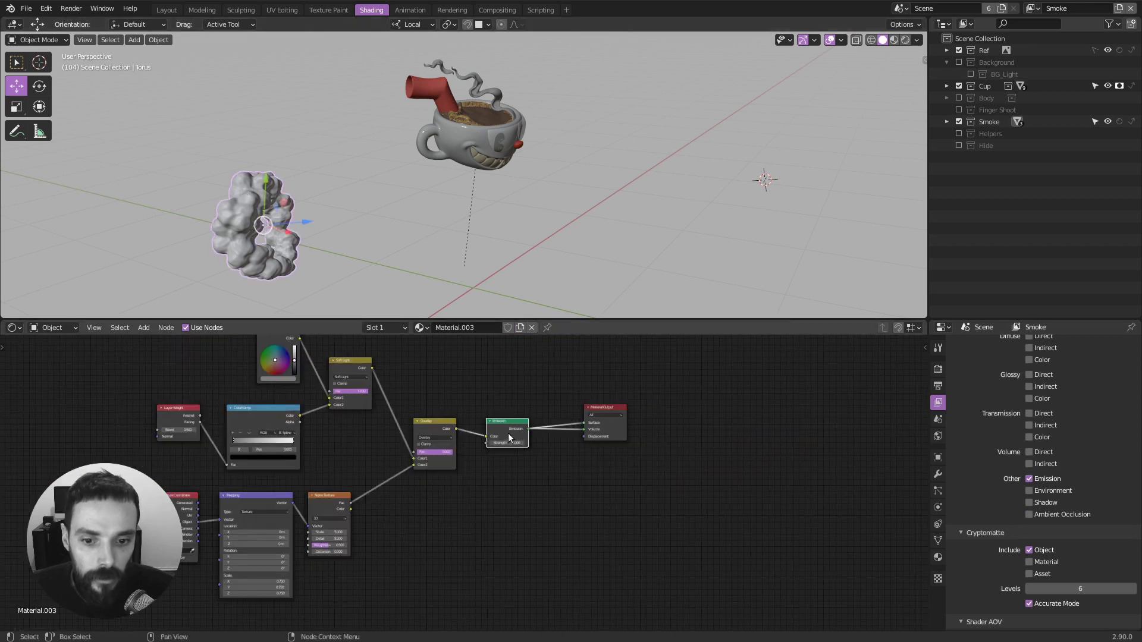
drag(508, 438, 584, 429)
right_click(571, 438)
middle_drag(572, 174, 588, 206)
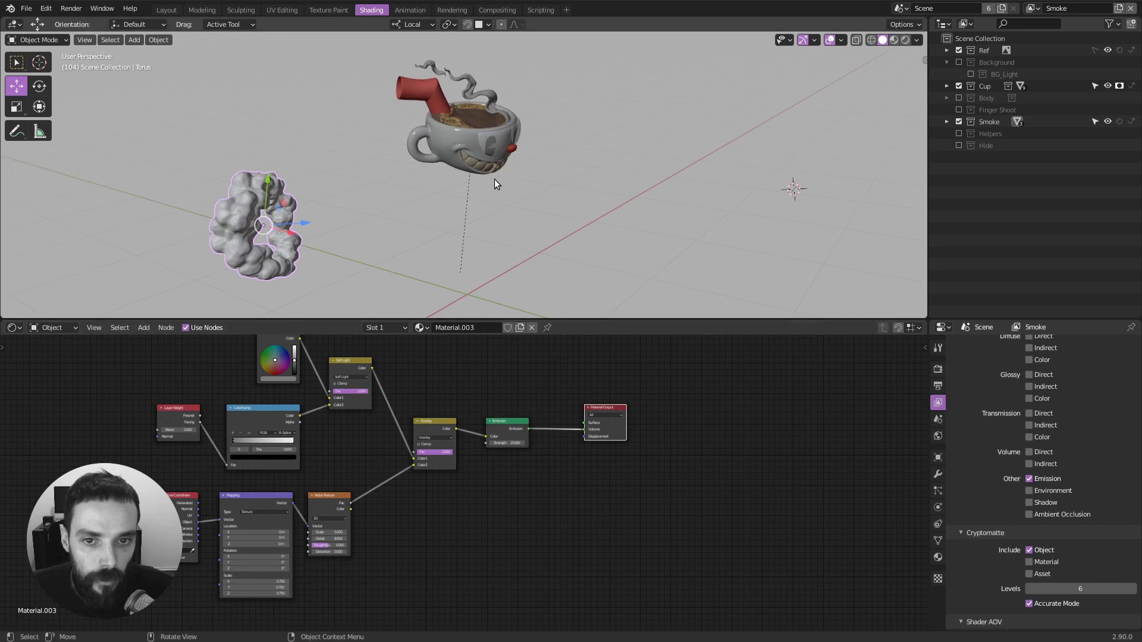
Select the smoke strand rising from the cup and inspect its shape and smoke_head material nodes.
click(486, 101)
middle_drag(565, 249, 573, 227)
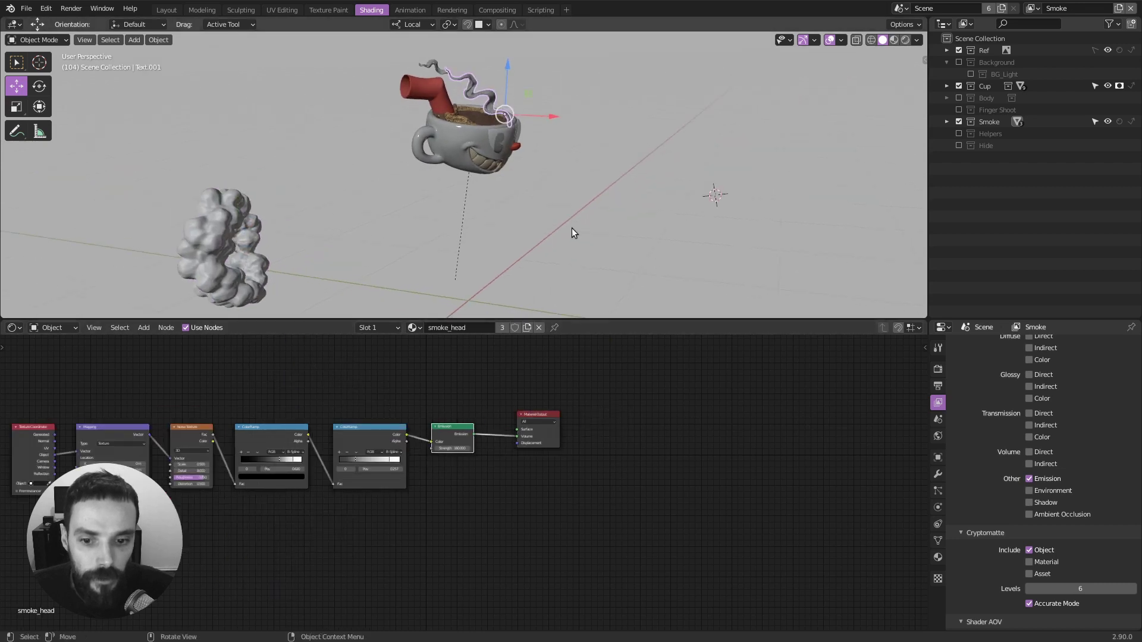
key(KP_Divide)
key(KP_Divide)
middle_drag(675, 166, 580, 181)
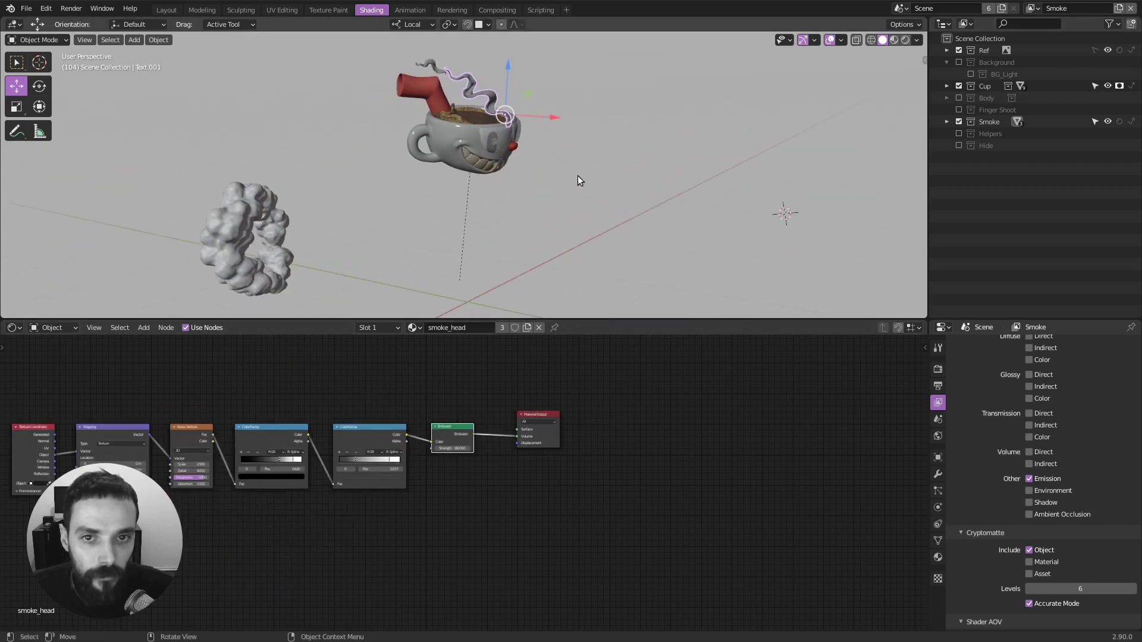
middle_drag(511, 196, 524, 65)
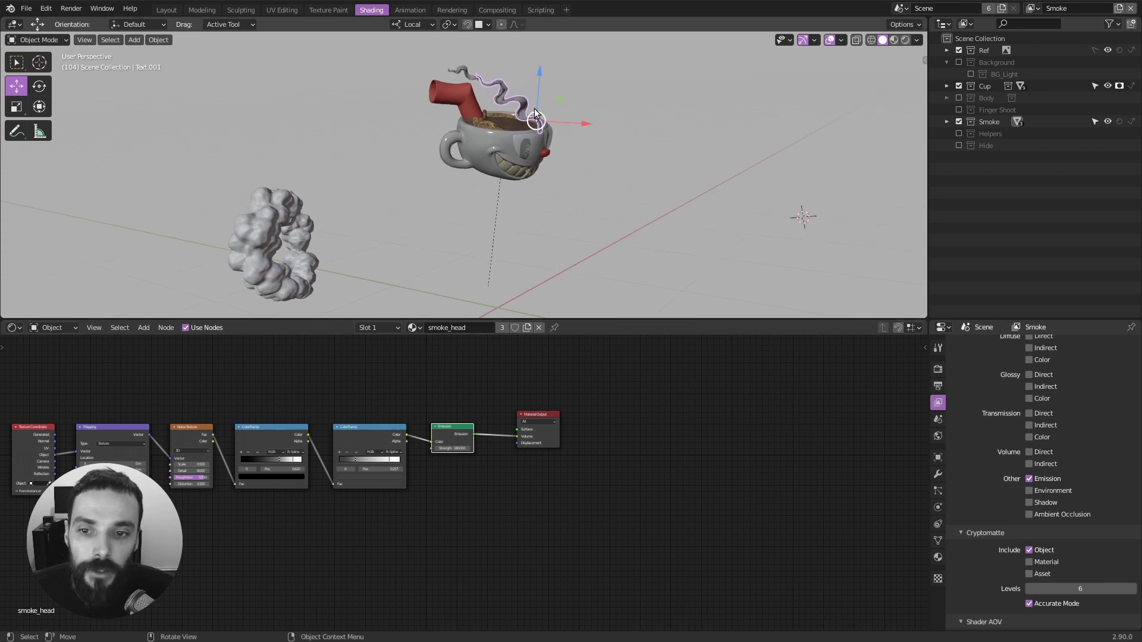
Switch to the Compositing workspace and survey the Background, Smoke and Finger Shot node groups with the viewer image fitted.
click(502, 10)
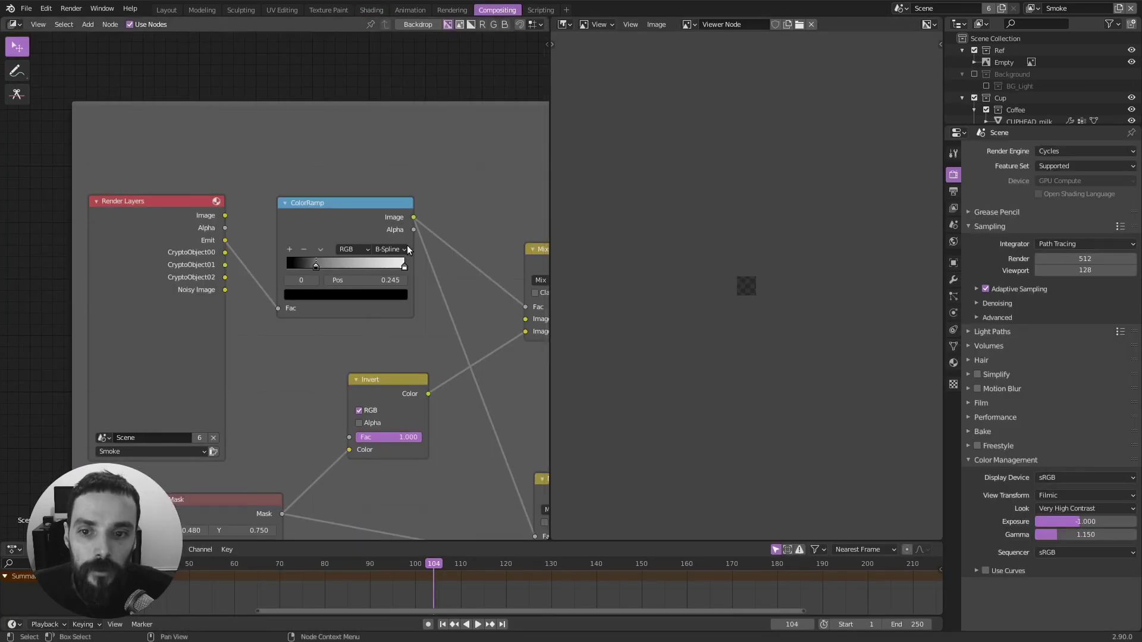
scroll(474, 321, down, 10)
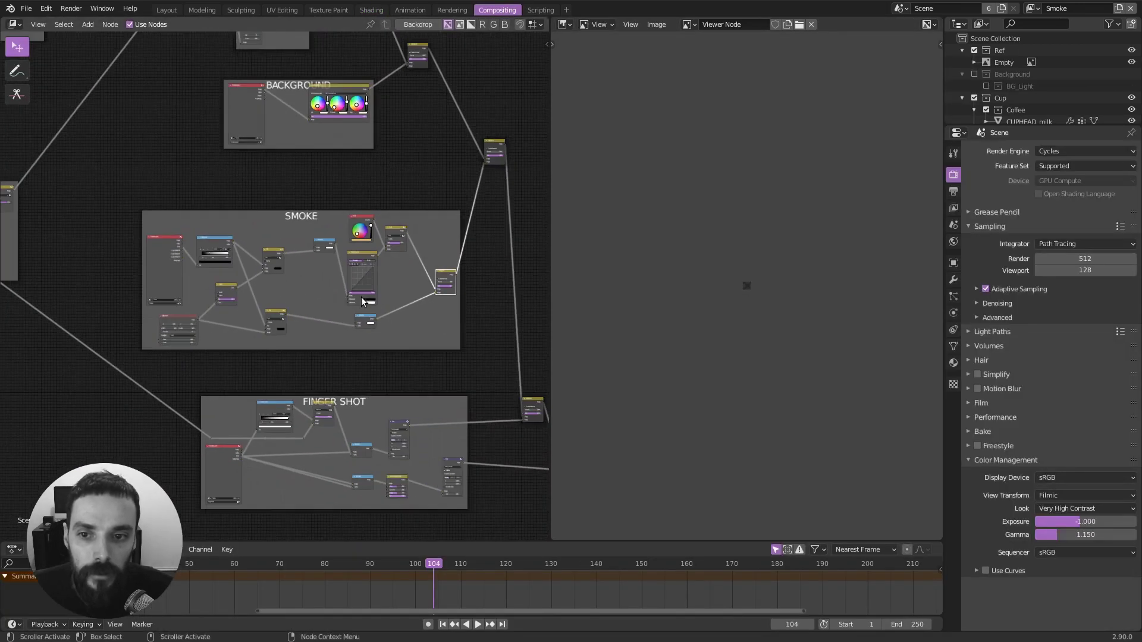
middle_drag(354, 320, 277, 278)
scroll(278, 283, down, 1)
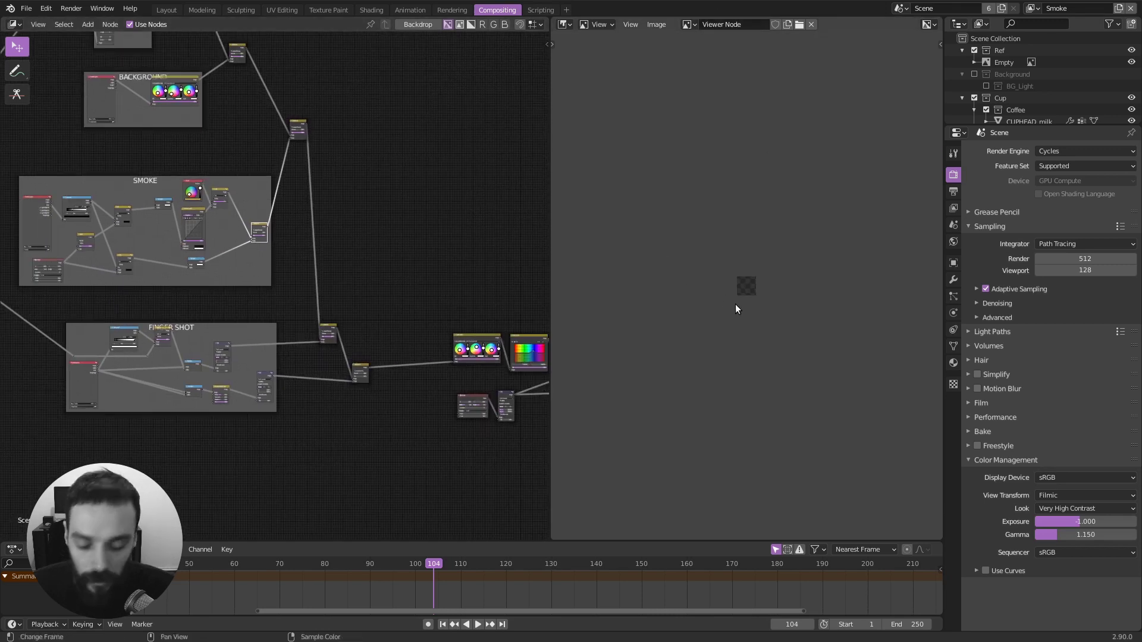
key(Home)
middle_drag(250, 246, 366, 302)
scroll(365, 303, up, 3)
middle_drag(71, 271, 349, 369)
scroll(349, 369, down, 4)
middle_drag(146, 348, 544, 204)
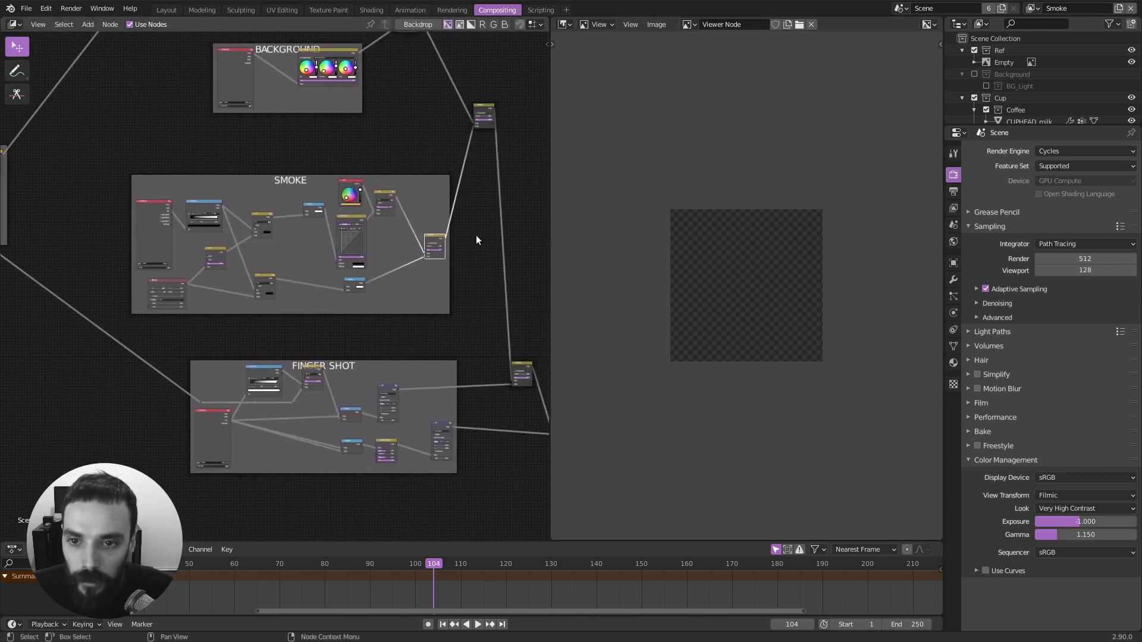
Preview the Emit pass of the Smoke render layer in the viewer and frame the cup smoke.
scroll(161, 224, up, 3)
middle_drag(162, 224, 284, 252)
scroll(284, 252, up, 2)
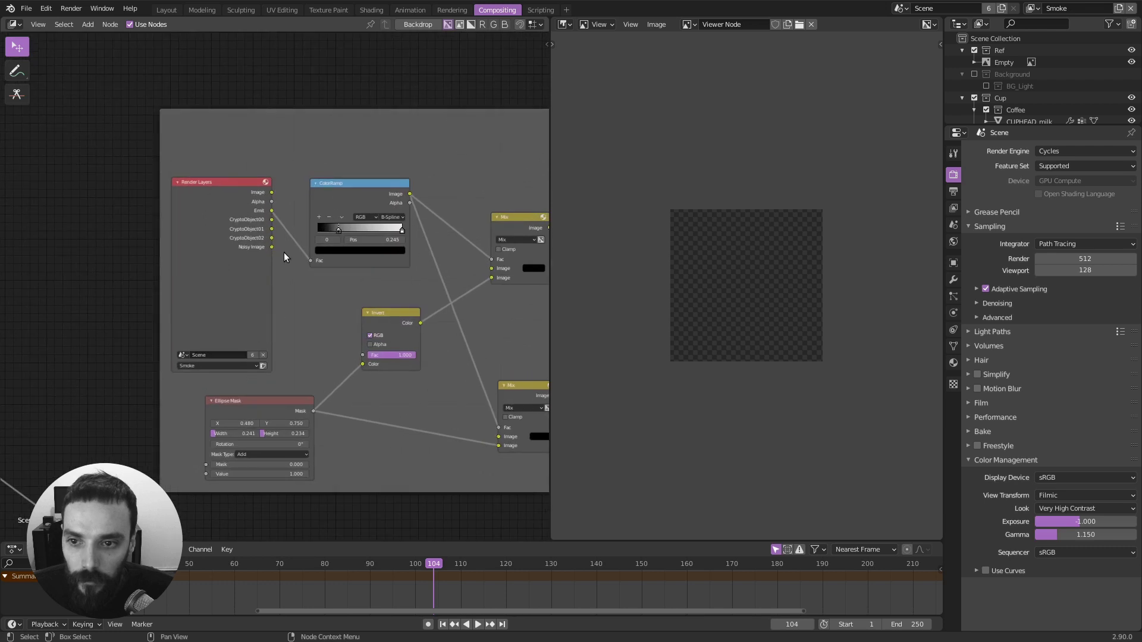
click(270, 213)
middle_drag(856, 201, 826, 255)
scroll(756, 256, up, 3)
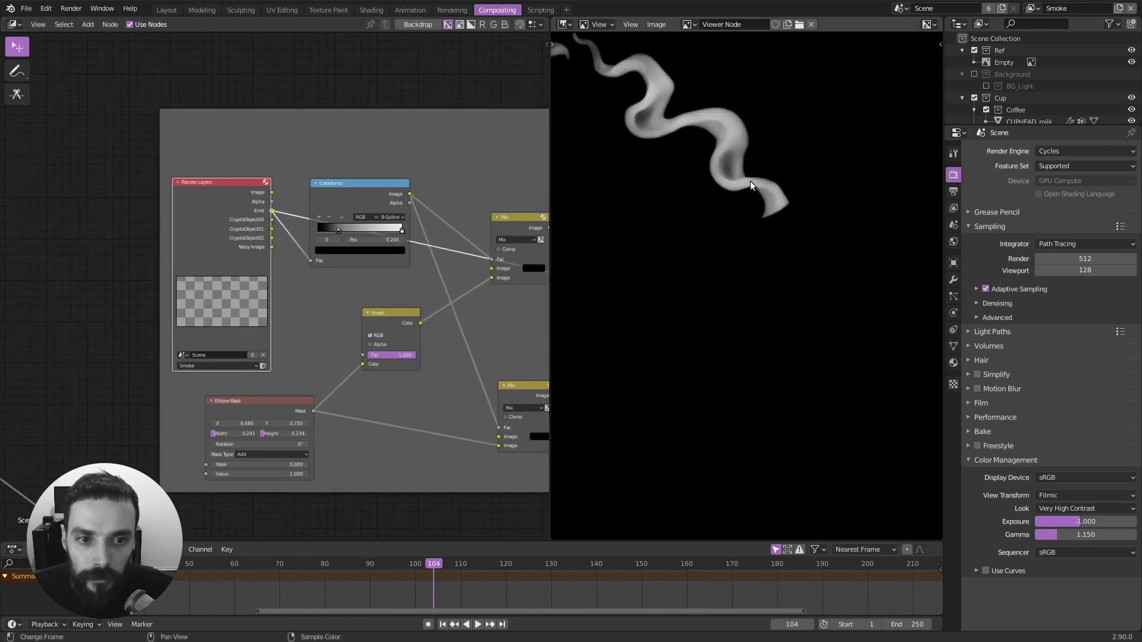
middle_drag(751, 180, 812, 284)
scroll(770, 268, down, 3)
middle_drag(773, 238, 790, 233)
scroll(268, 172, up, 2)
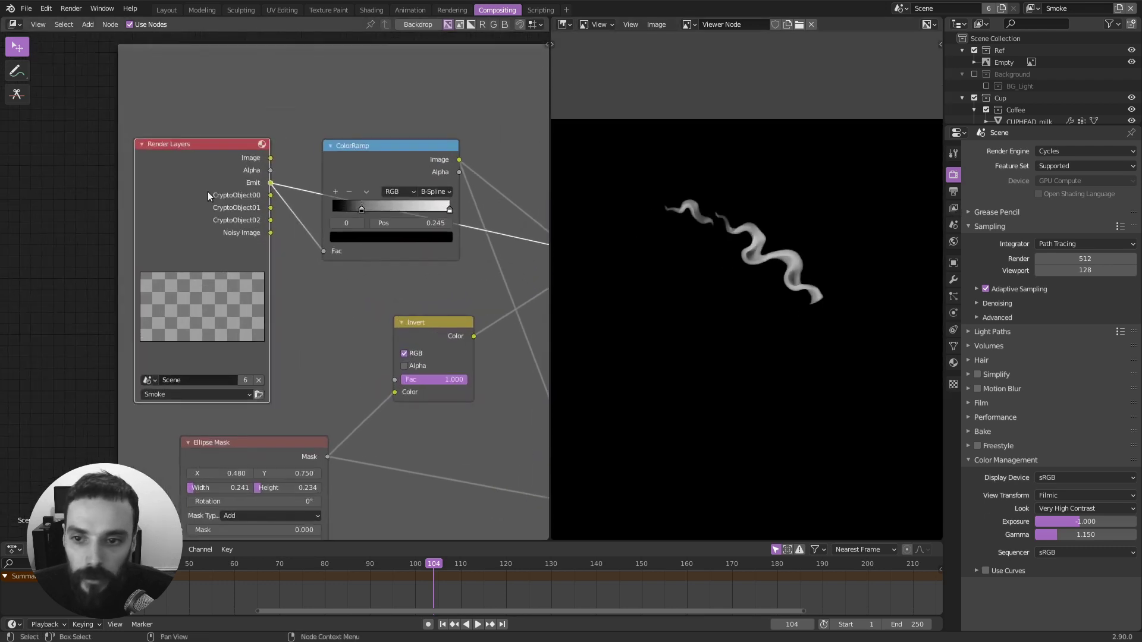
Examine how the Emit pass runs through the ColorRamp, Ellipse Mask and Mix nodes in the SMOKE frame.
scroll(256, 177, up, 1)
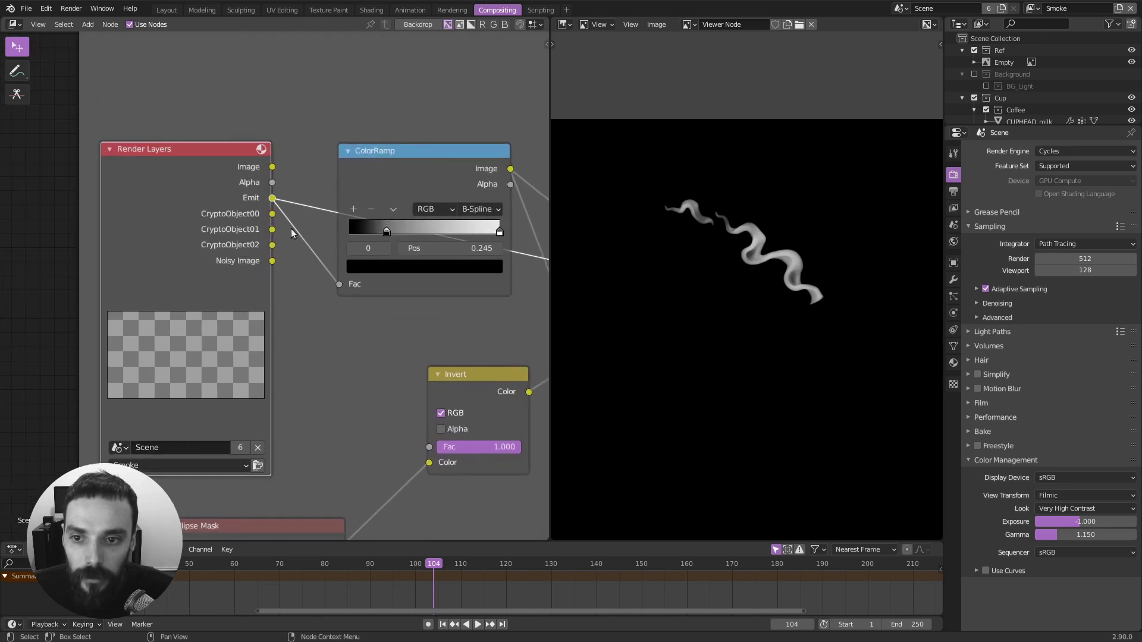
scroll(268, 205, down, 1)
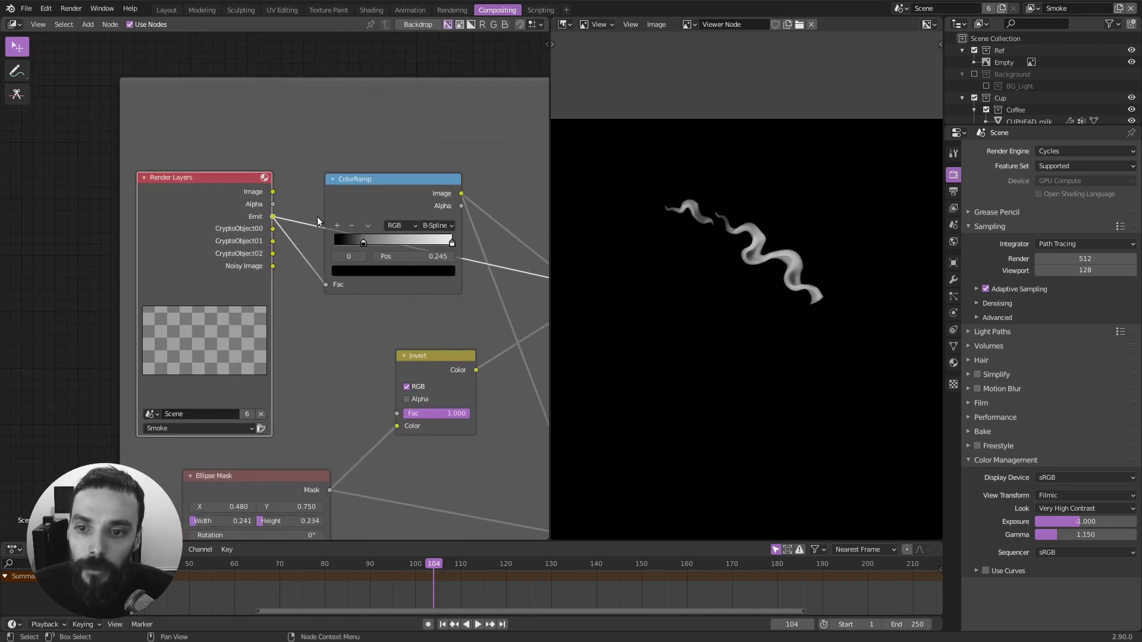
scroll(280, 220, down, 2)
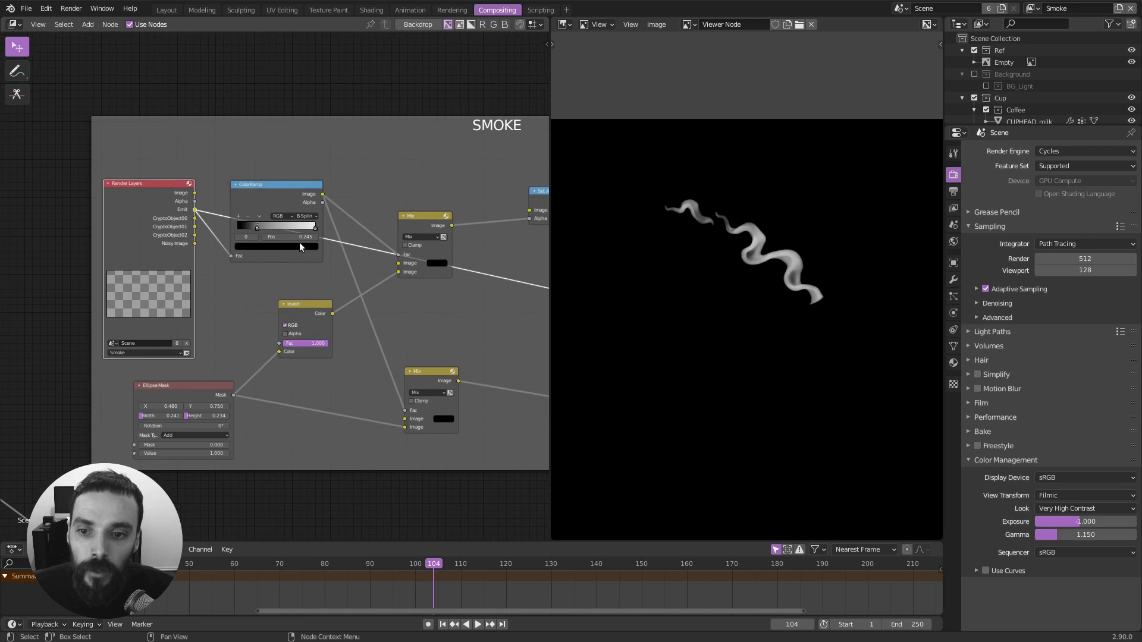
scroll(189, 231, up, 1)
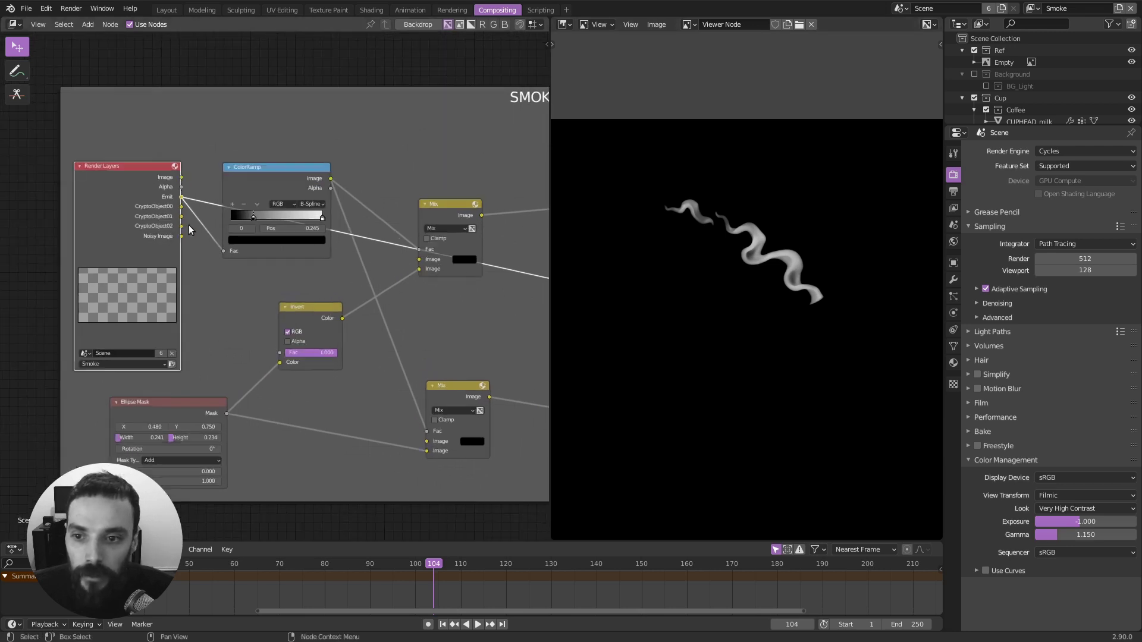
mouse_move(309, 186)
mouse_down()
mouse_move(362, 139)
mouse_move(269, 164)
mouse_move(310, 190)
mouse_up()
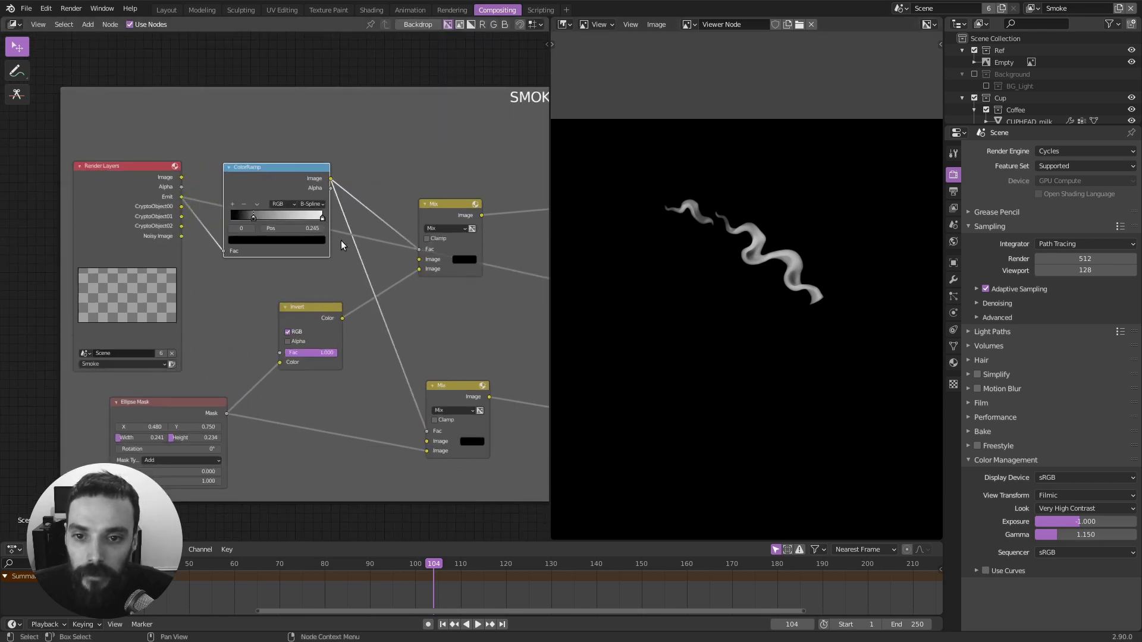
scroll(248, 204, down, 1)
scroll(361, 235, down, 2)
scroll(342, 273, right, 3)
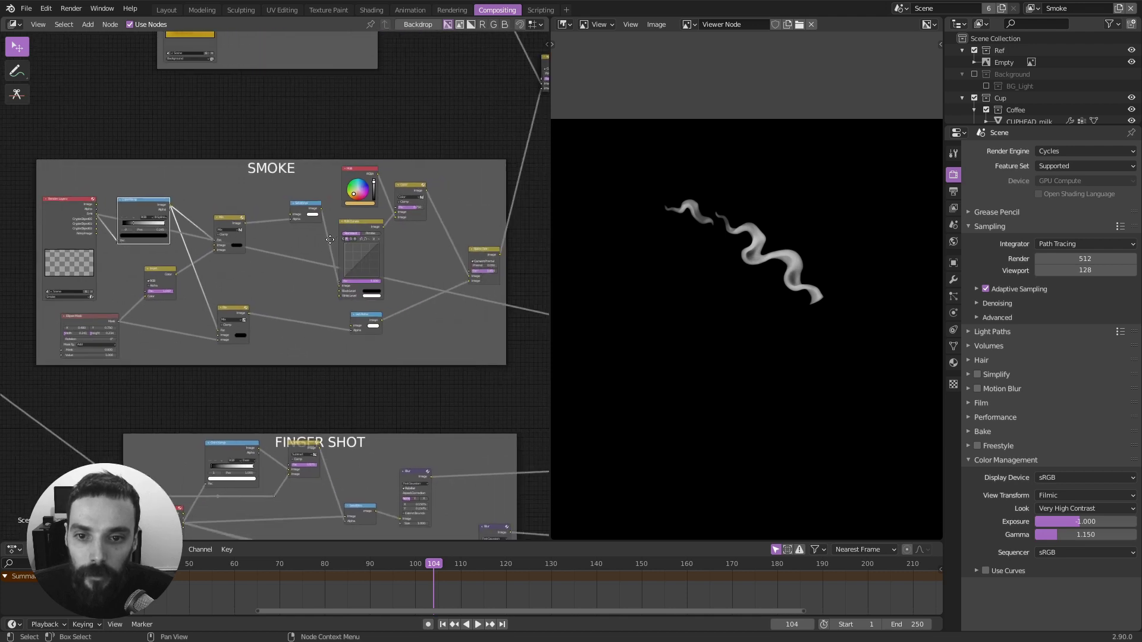
scroll(475, 150, up, 3)
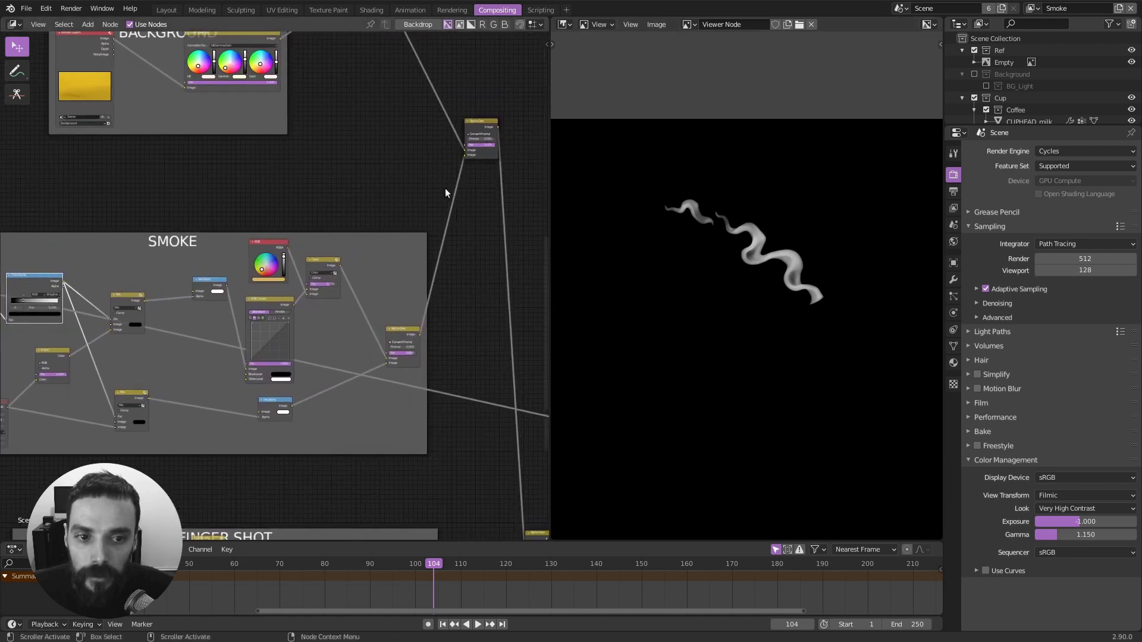
Preview the Alpha Over node that combines the character with the background in the viewer.
middle_drag(331, 115, 397, 269)
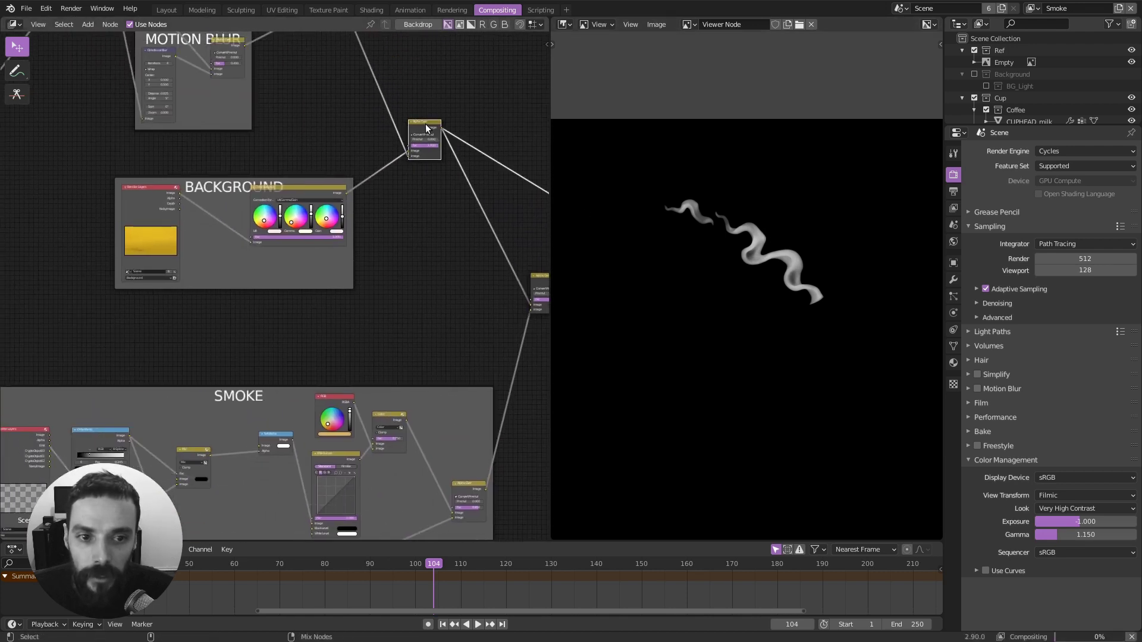
scroll(384, 239, down, 1)
scroll(408, 201, down, 1)
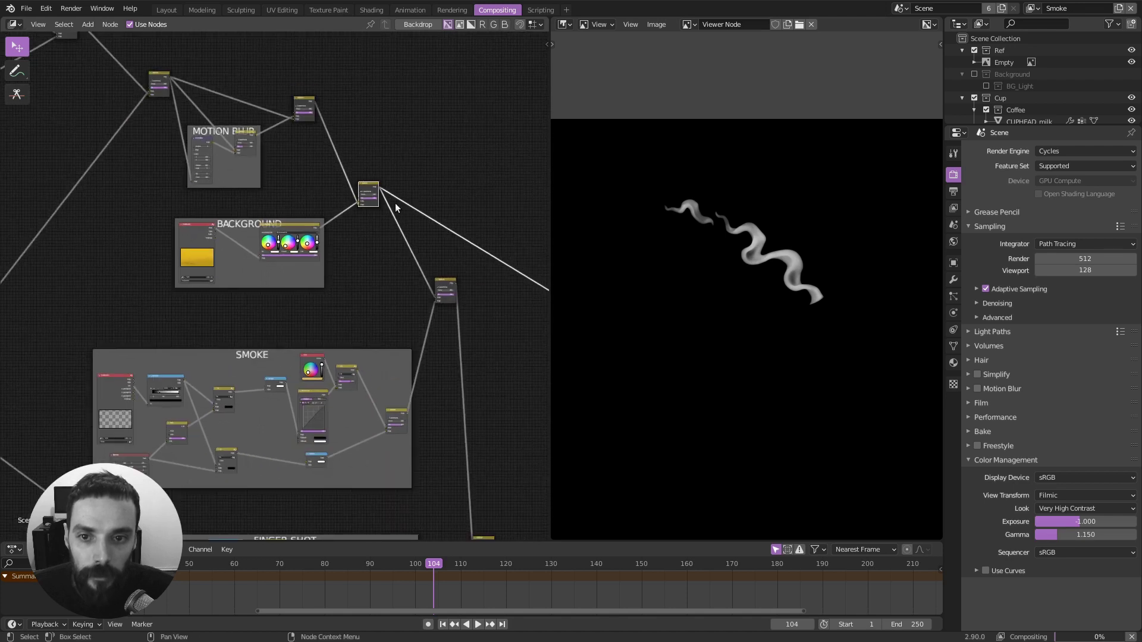
middle_drag(302, 161, 348, 181)
ctrl+shift+click(237, 174)
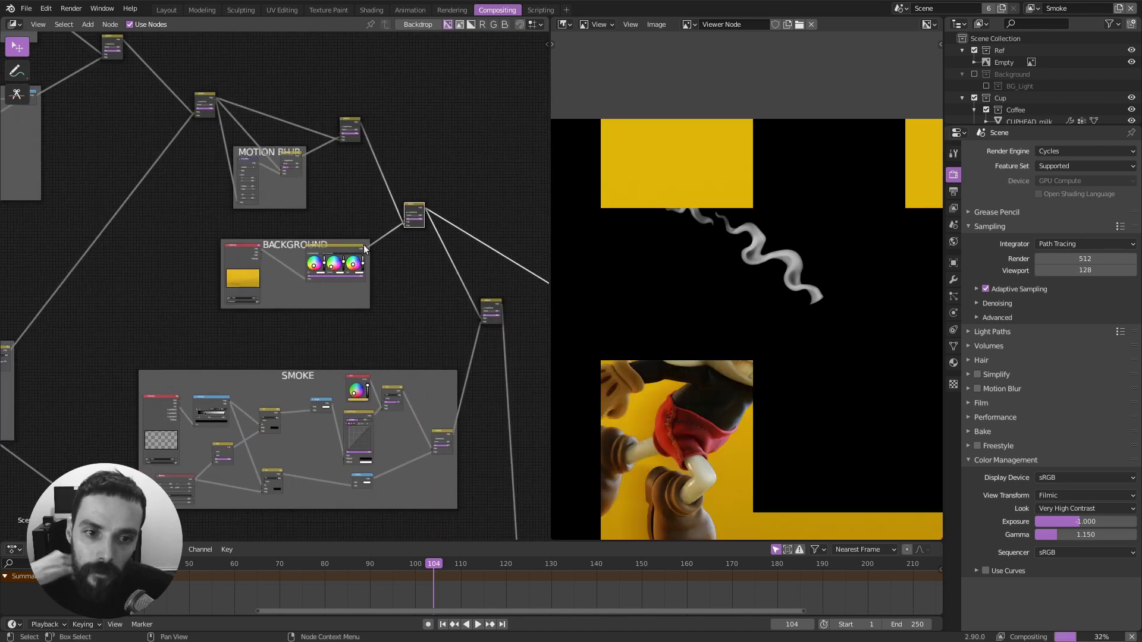
Preview the SMOKE frame's ColorRamp output in the viewer and frame both the smoke ring and the cup steam.
middle_drag(812, 374, 784, 390)
middle_drag(409, 233, 350, 211)
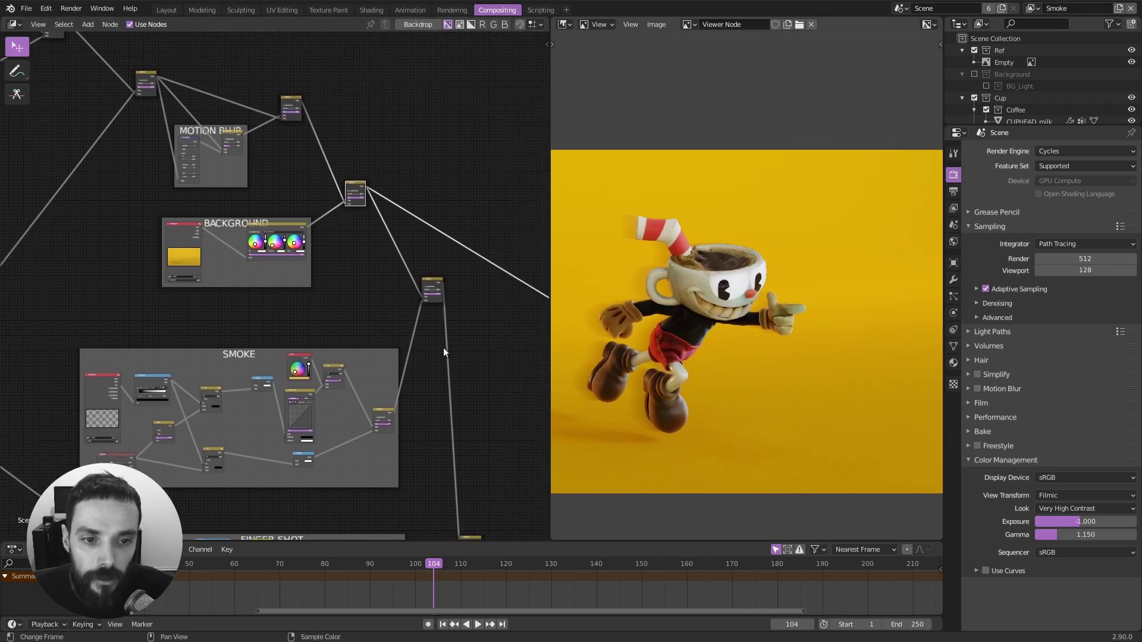
scroll(440, 366, up, 1)
middle_drag(438, 381, 373, 370)
scroll(416, 310, up, 2)
drag(475, 237, 481, 363)
middle_drag(481, 394, 398, 236)
middle_drag(283, 298, 423, 307)
middle_drag(74, 356, 401, 283)
middle_drag(176, 370, 348, 269)
scroll(348, 269, down, 1)
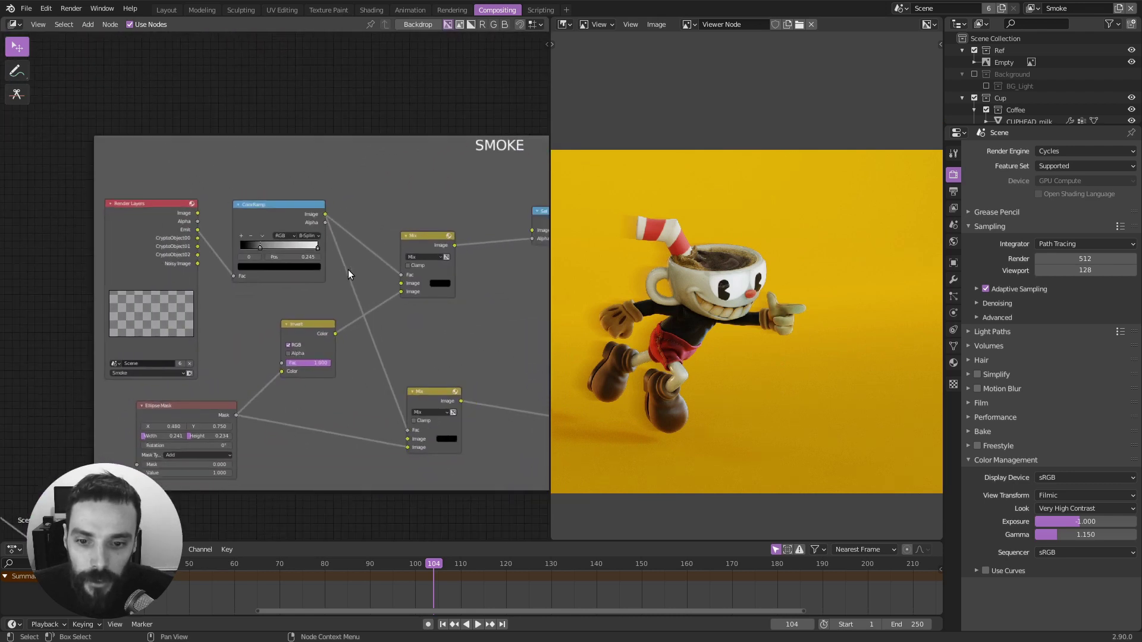
ctrl+shift+click(284, 212)
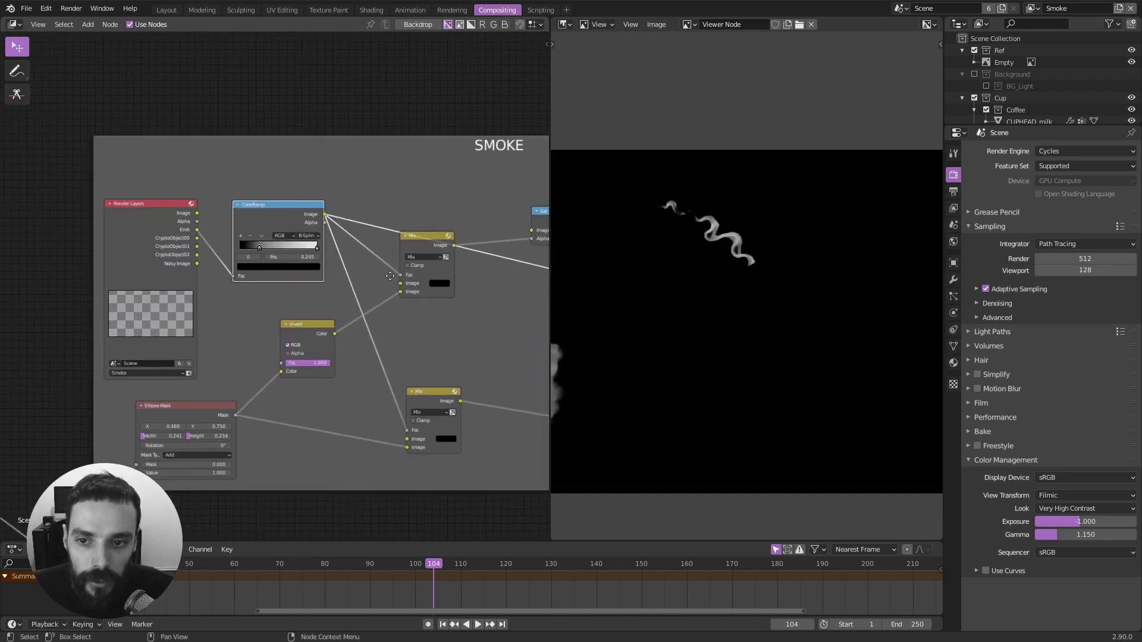
scroll(390, 276, up, 1)
middle_drag(676, 301, 801, 296)
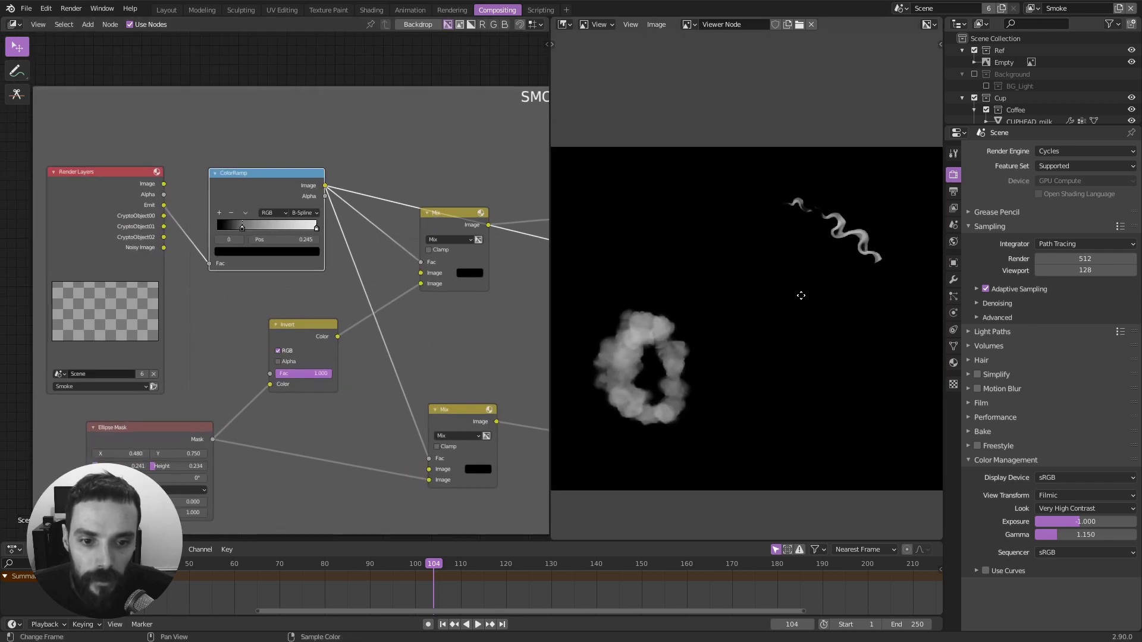
Preview the Ellipse Mask, the Invert node and the upper Mix node of the SMOKE frame in turn.
middle_drag(420, 306, 387, 290)
drag(271, 310, 237, 292)
ctrl+shift+click(132, 418)
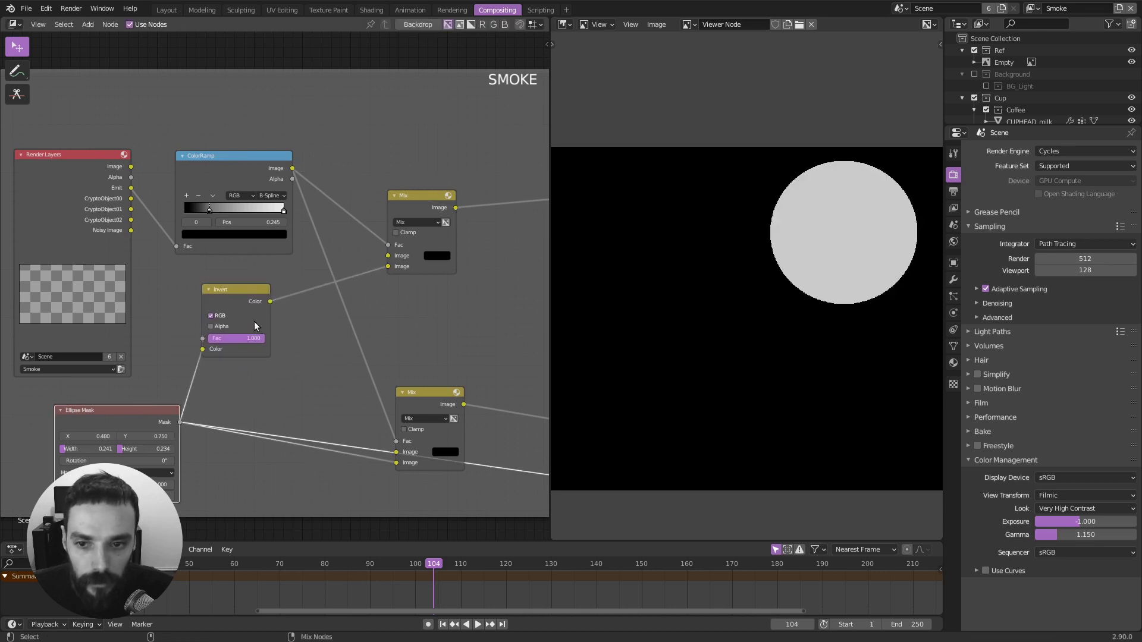
ctrl+shift+click(246, 295)
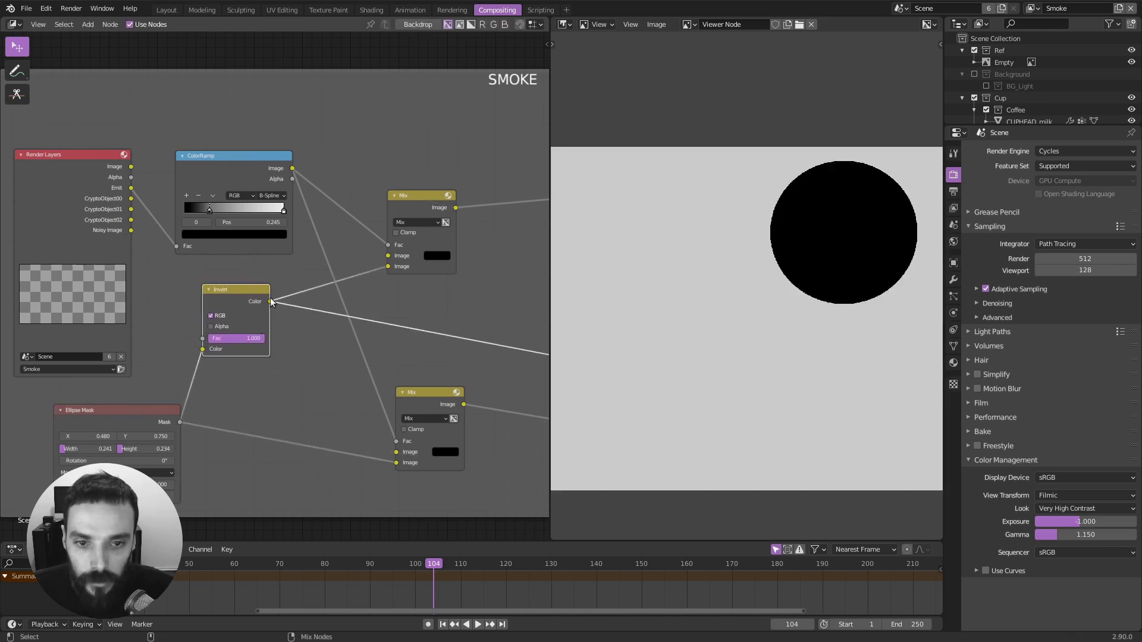
ctrl+shift+click(425, 203)
Nudge the upper Mix node and move the upper Set Alpha node slightly closer to it.
middle_drag(425, 203, 257, 186)
key(g)
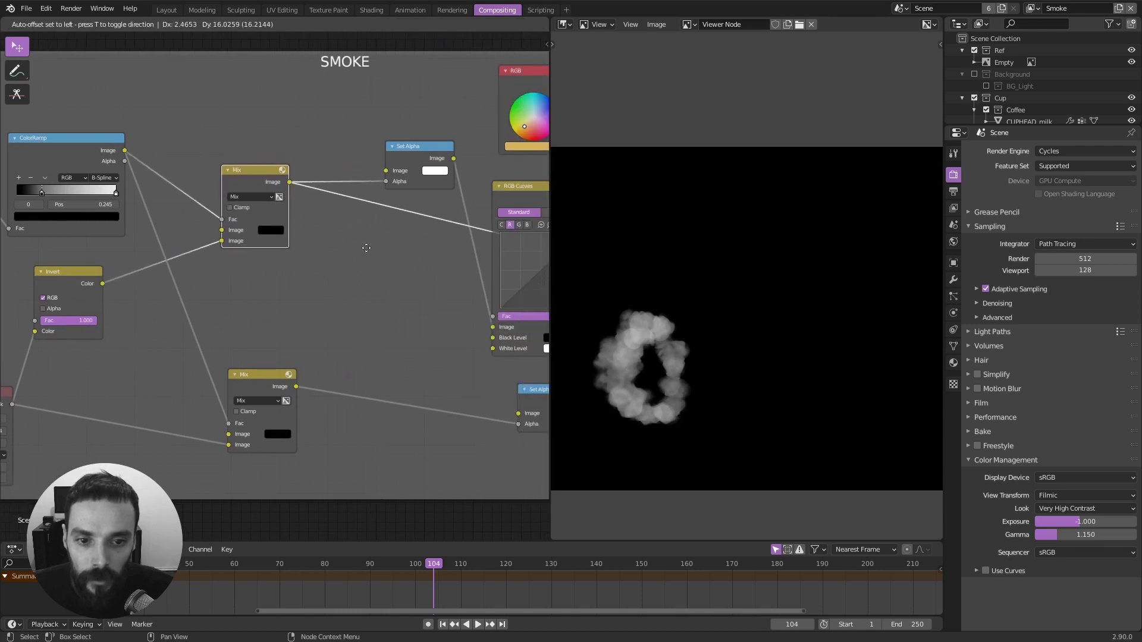
click(366, 255)
middle_drag(371, 246, 411, 262)
drag(483, 188, 457, 178)
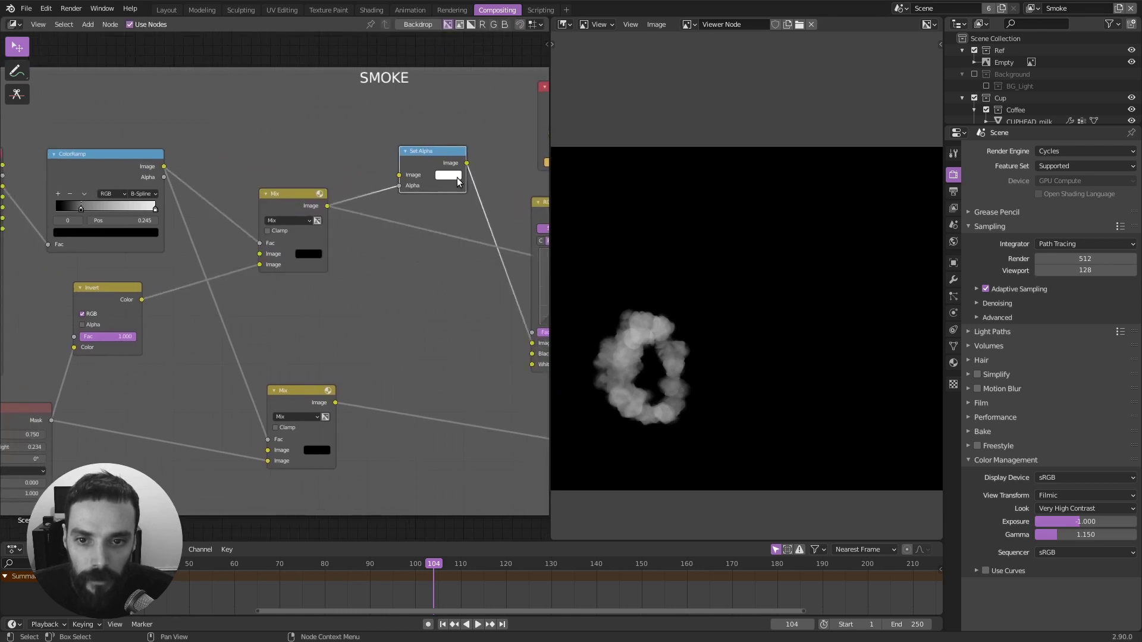
middle_drag(359, 269, 389, 269)
scroll(388, 268, down, 1)
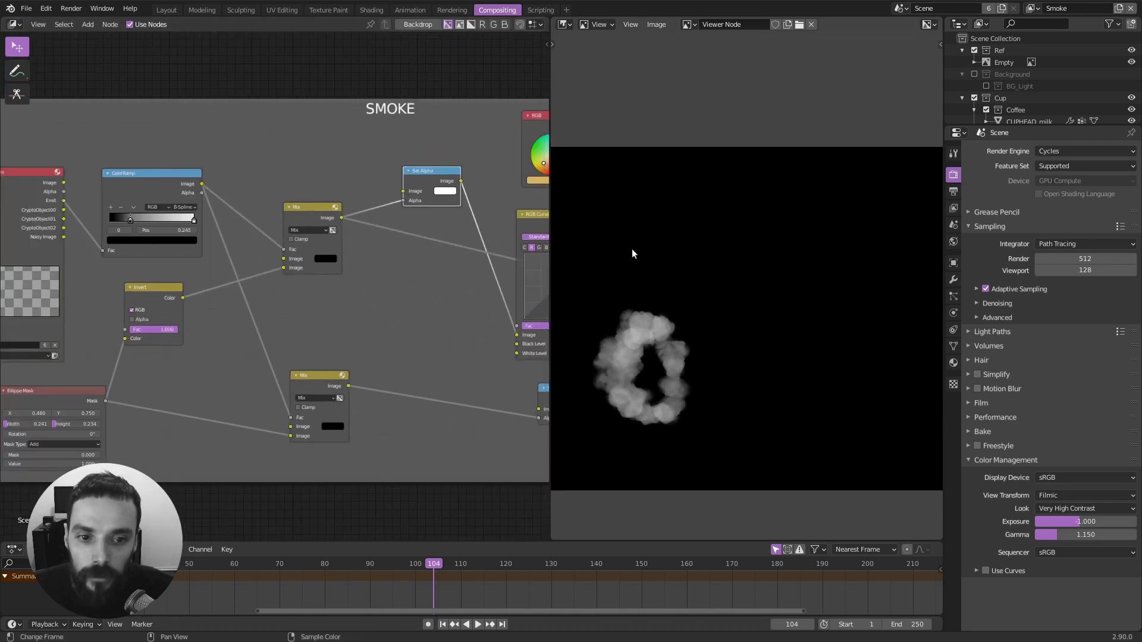
Examine the chain from Set Alpha through RGB Curves to Alpha Over, and look through the converter nodes available to add.
middle_drag(458, 224, 263, 251)
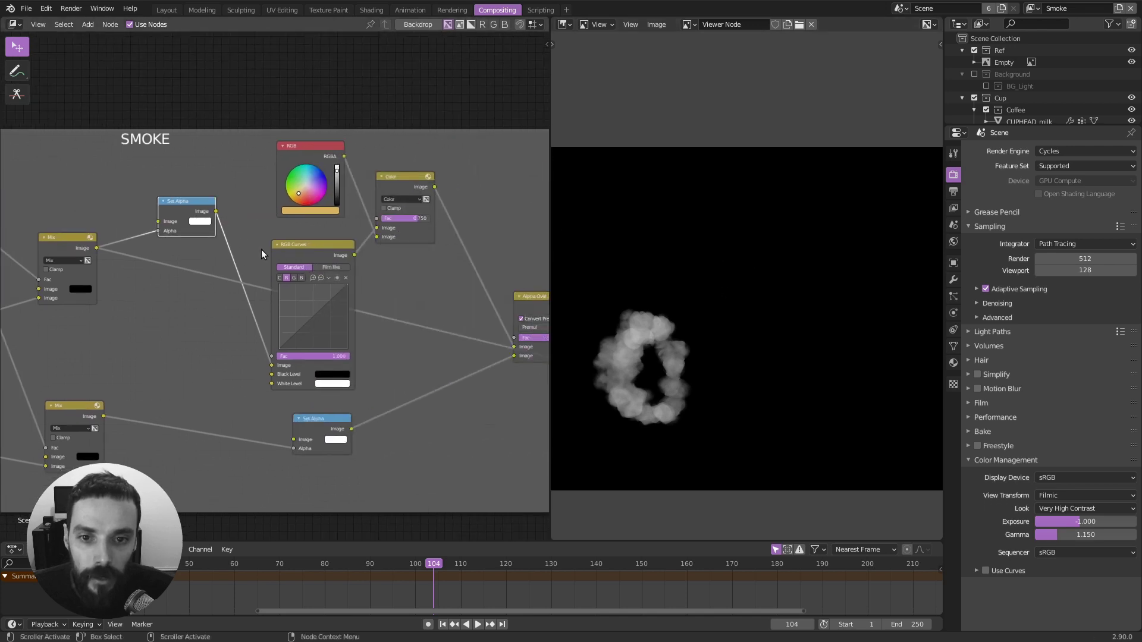
scroll(268, 276, down, 5)
middle_drag(341, 278, 270, 280)
middle_drag(188, 205, 440, 270)
scroll(313, 205, up, 2)
scroll(277, 210, up, 2)
scroll(440, 271, up, 1)
drag(465, 259, 465, 260)
scroll(461, 266, down, 2)
middle_drag(412, 279, 441, 272)
scroll(412, 273, down, 1)
key(shift+a)
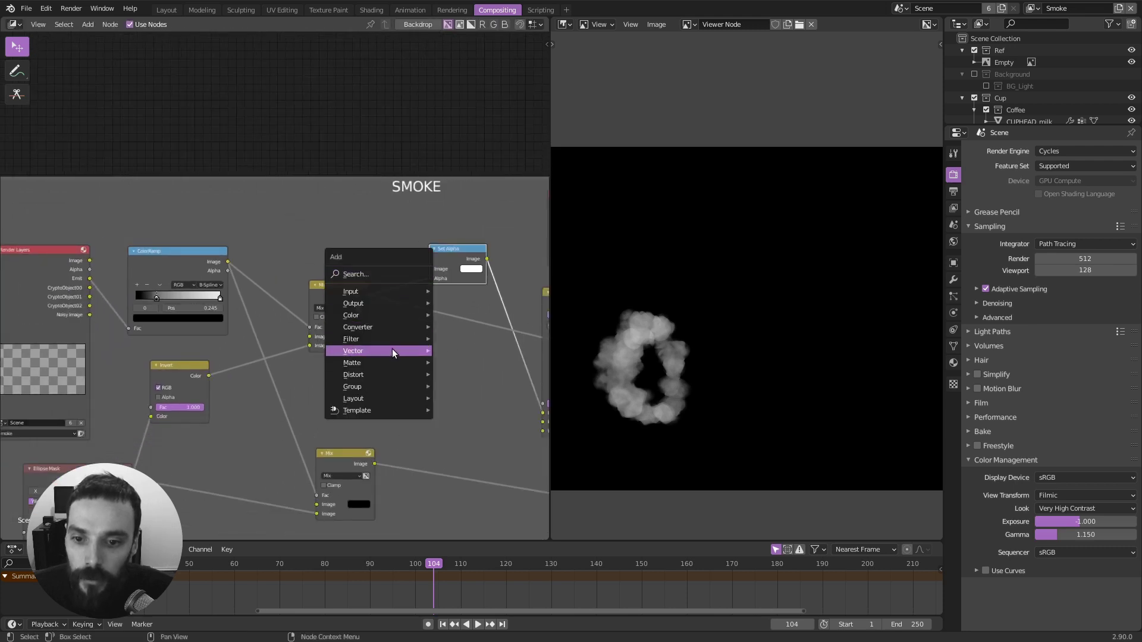
mouse_move(384, 326)
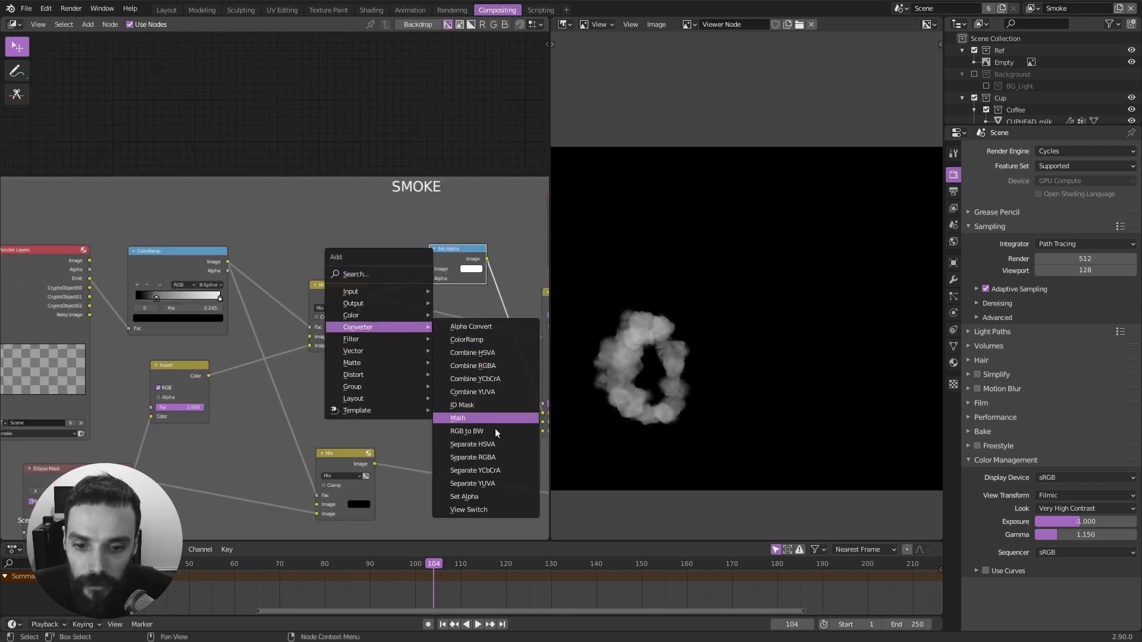
Link the Smoke layer's Emit pass directly to the Alpha input of the upper Set Alpha node.
middle_drag(470, 248, 466, 233)
scroll(466, 233, up, 2)
scroll(322, 258, down, 2)
middle_drag(276, 257, 319, 248)
drag(130, 255, 469, 255)
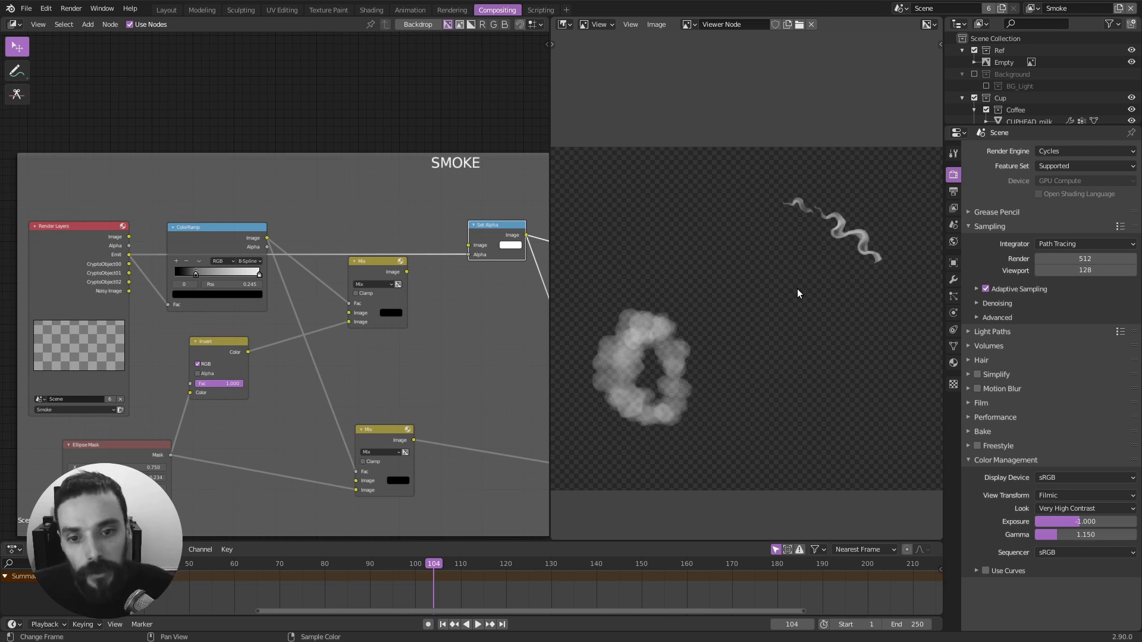
Compare the Smoke layer's Image pass, its Emit pass and the upper Set Alpha output in the viewer.
ctrl+shift+click(126, 239)
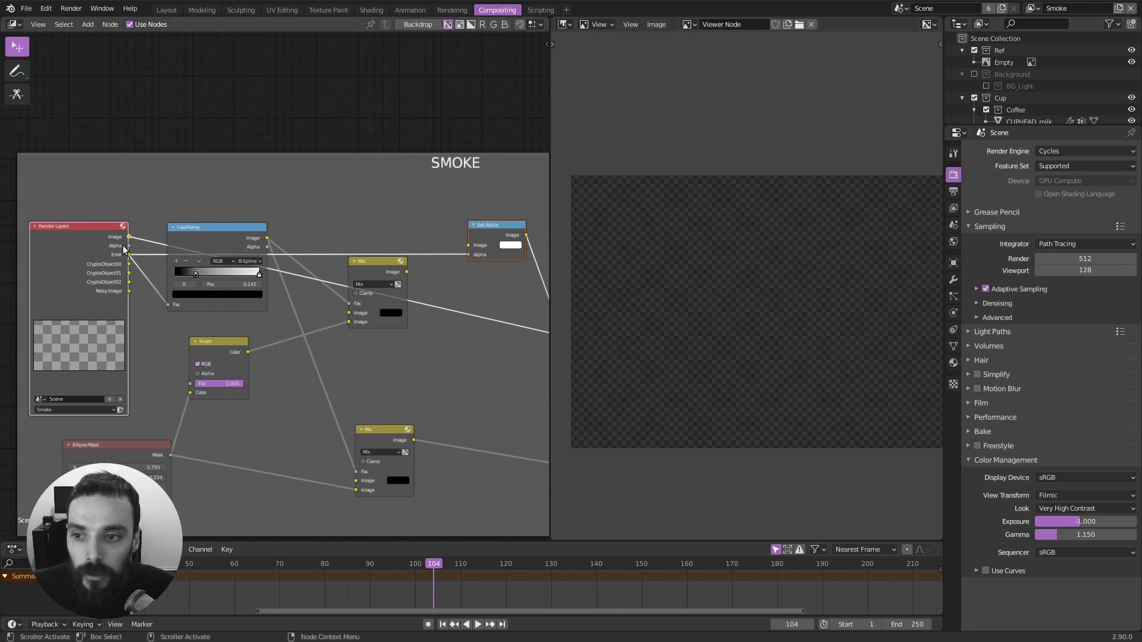
middle_drag(159, 251, 142, 262)
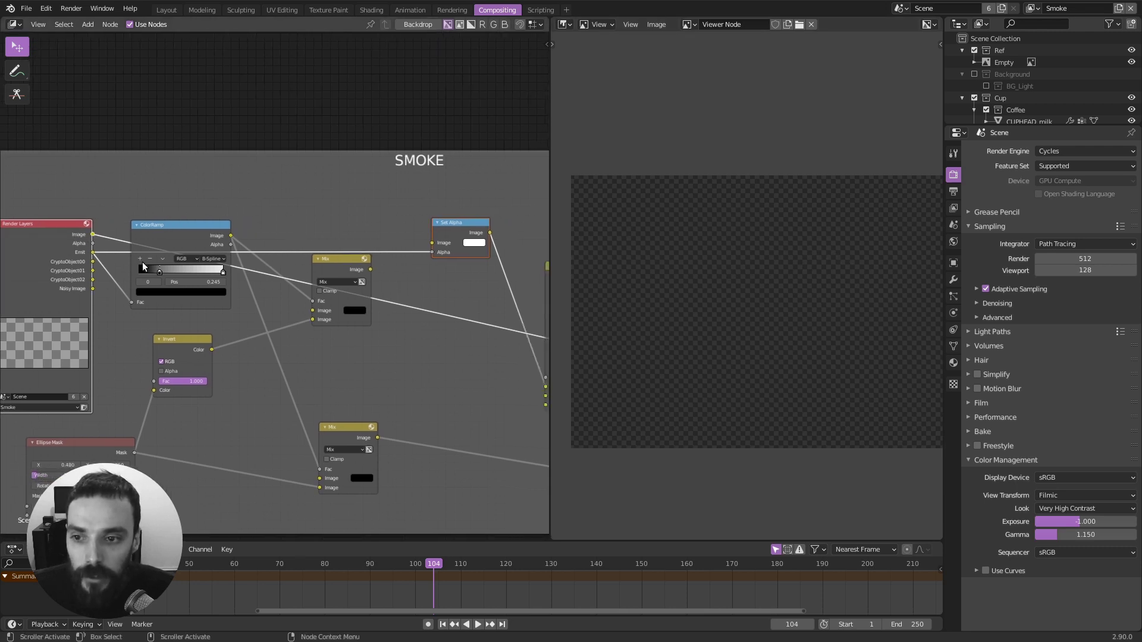
drag(95, 254, 92, 256)
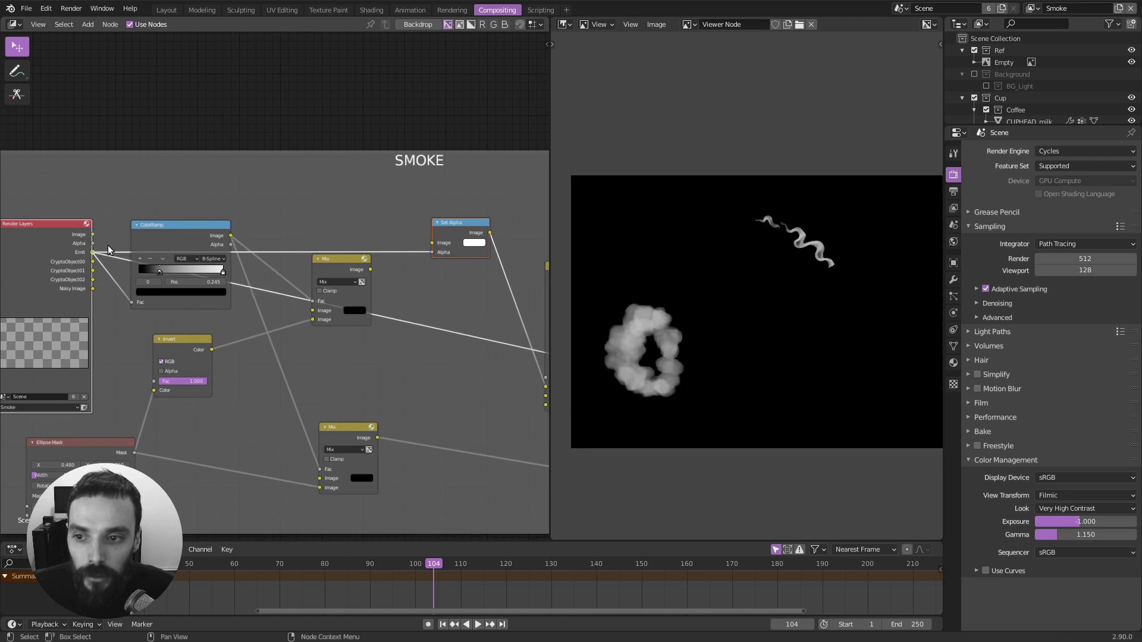
ctrl+shift+click(455, 227)
middle_drag(485, 261, 390, 251)
scroll(390, 251, up, 2)
mouse_move(416, 205)
mouse_down()
mouse_move(386, 205)
mouse_move(413, 204)
mouse_up()
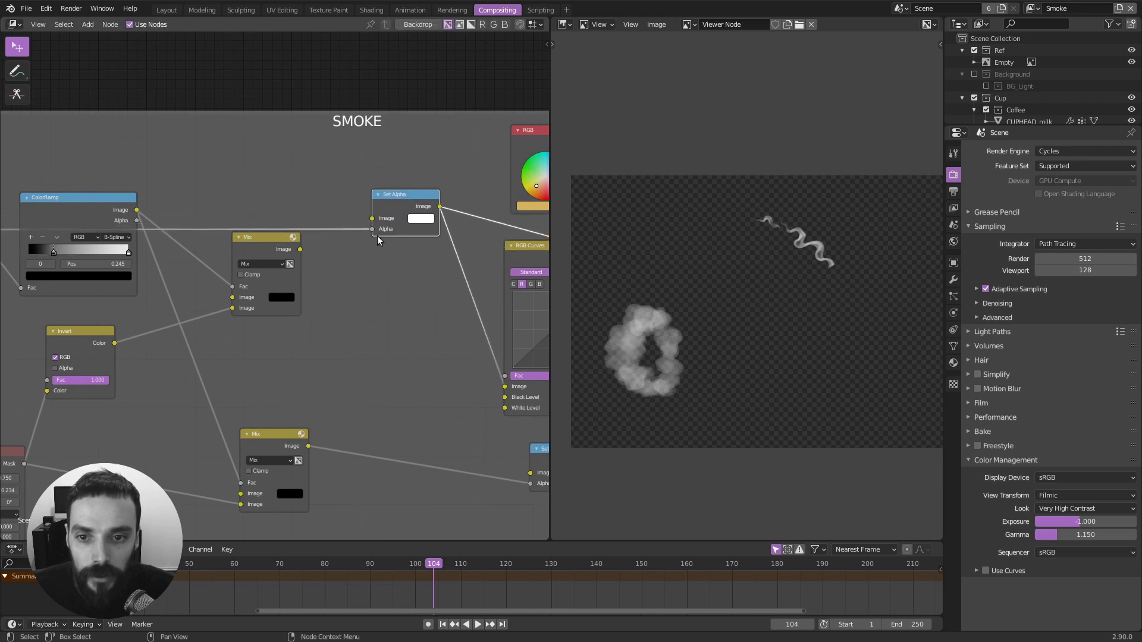
Reconnect the upper Mix node's Image output to the Alpha input of the upper Set Alpha node.
drag(300, 249, 373, 230)
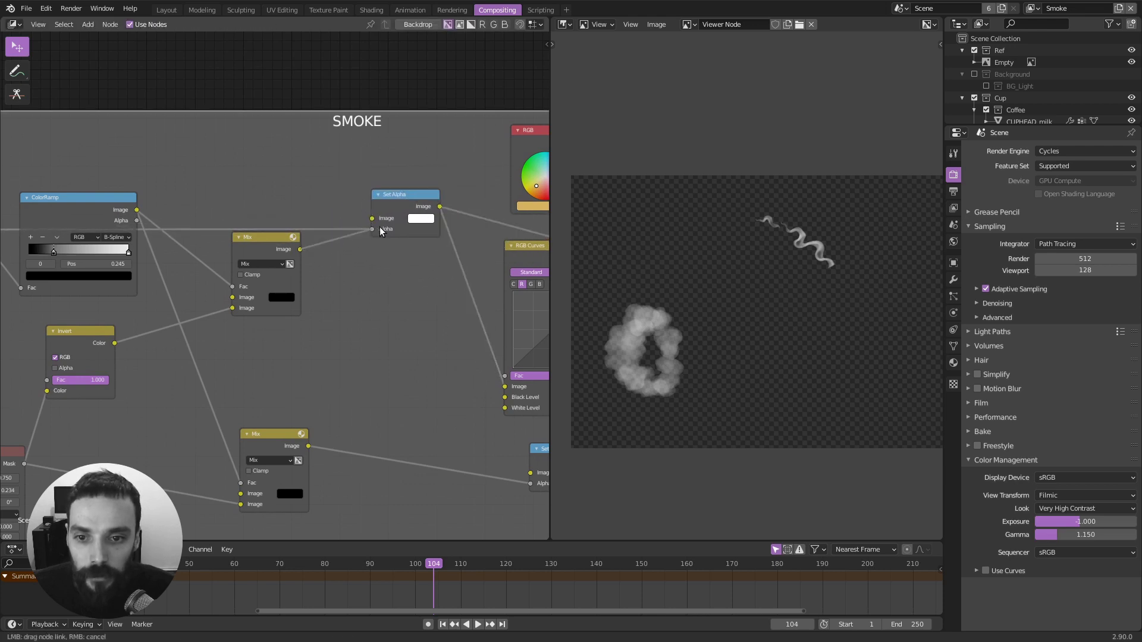
scroll(320, 276, down, 2)
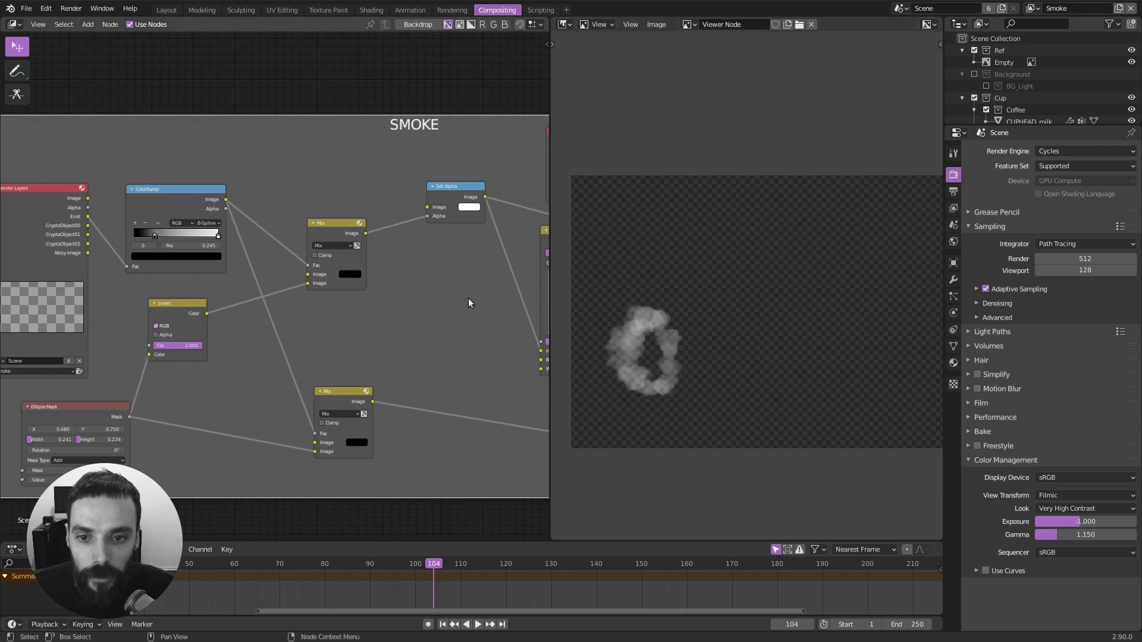
scroll(469, 298, down, 2)
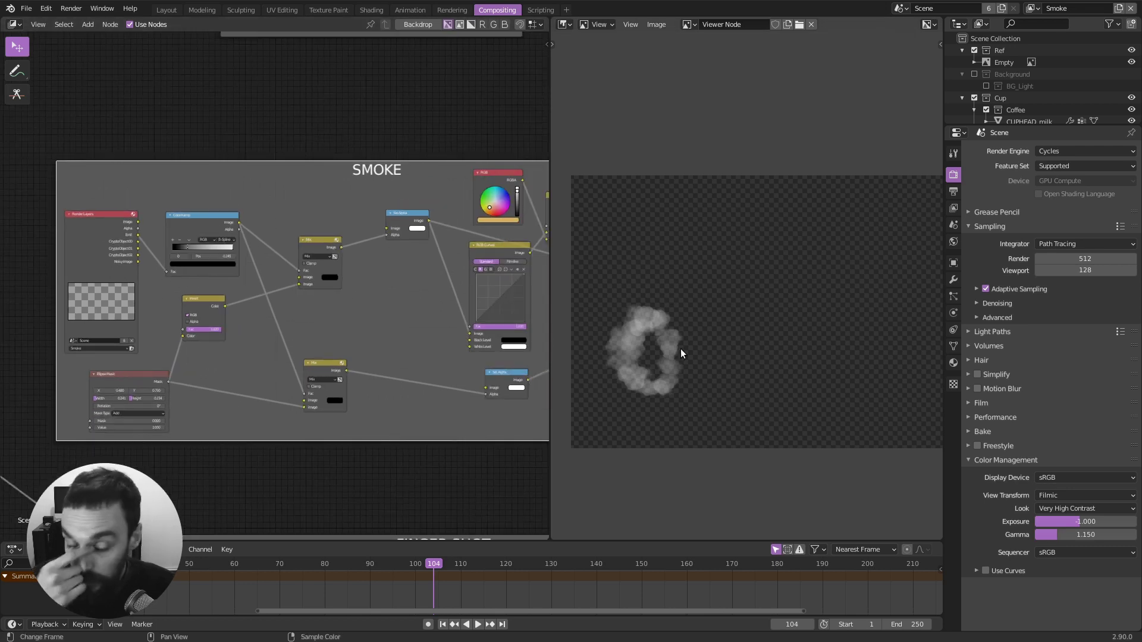
Reposition the RGB Curves node beneath the RGB node and compare its output with the Color mix node in the viewer.
ctrl+scroll(348, 306, right, 4)
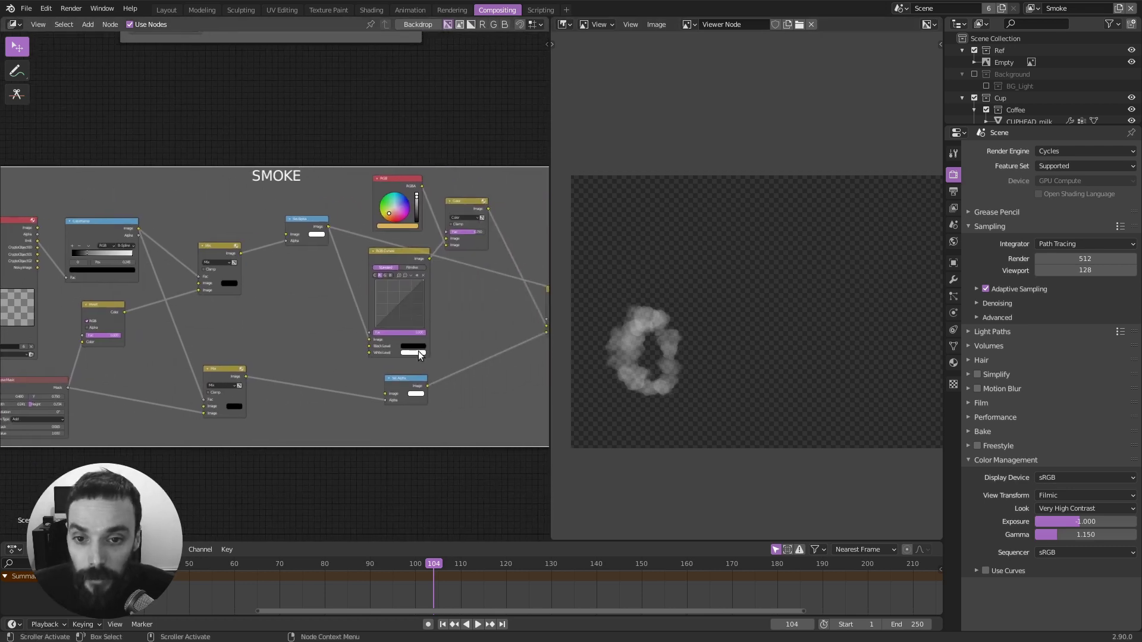
scroll(268, 351, down, 1)
scroll(357, 357, up, 1)
scroll(412, 373, down, 1)
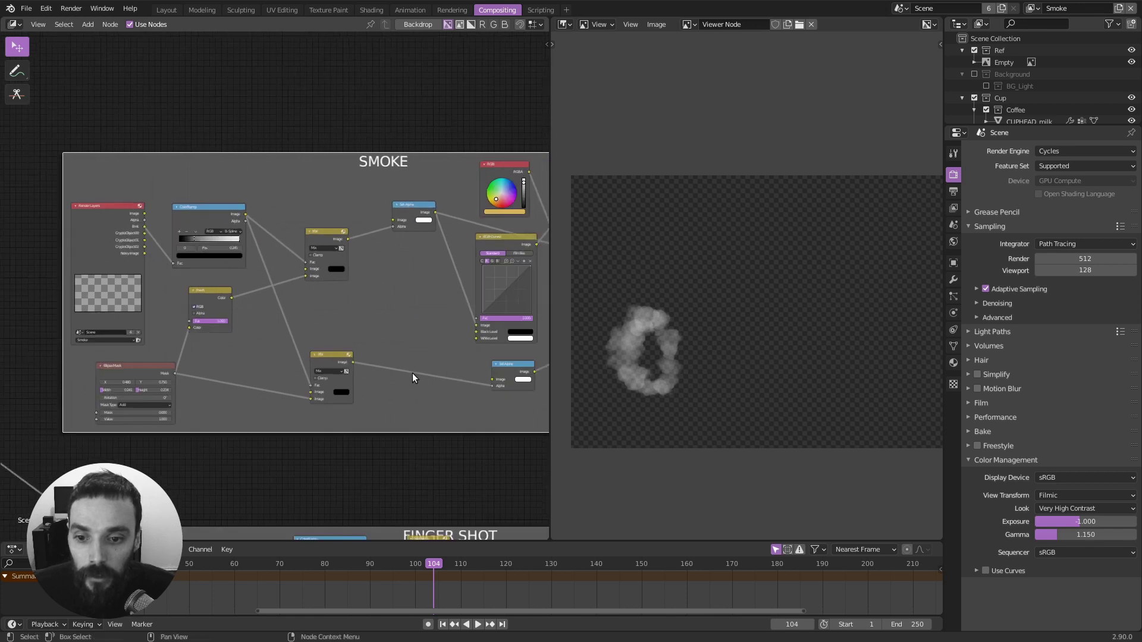
scroll(405, 362, up, 1)
drag(391, 247, 355, 256)
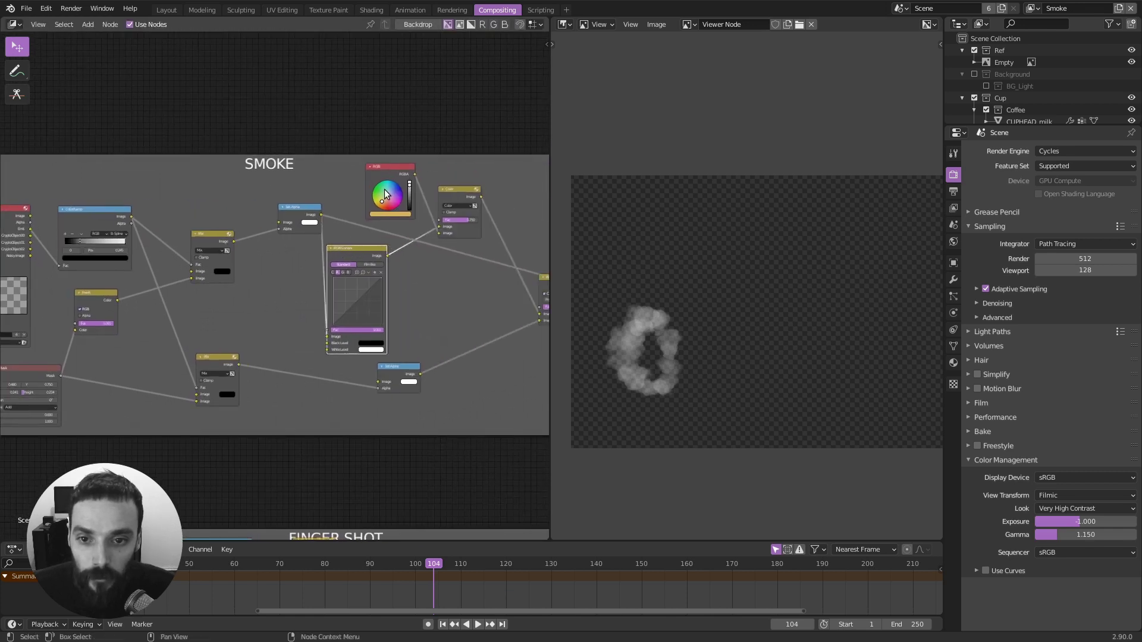
ctrl+scroll(381, 229, right, 4)
ctrl+shift+click(345, 186)
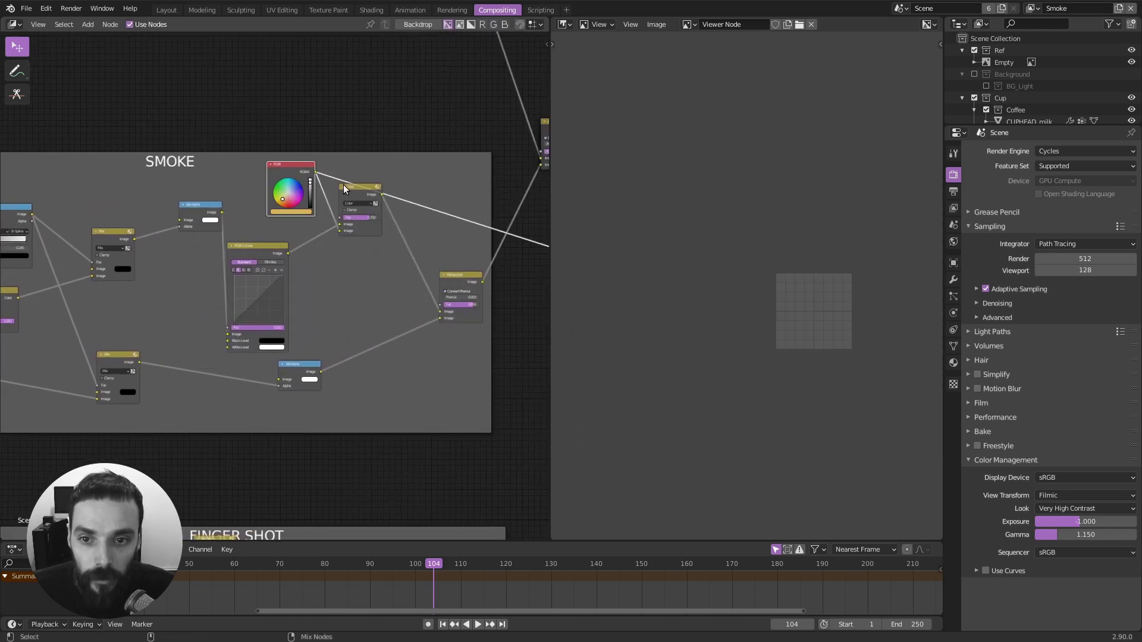
scroll(311, 237, up, 1)
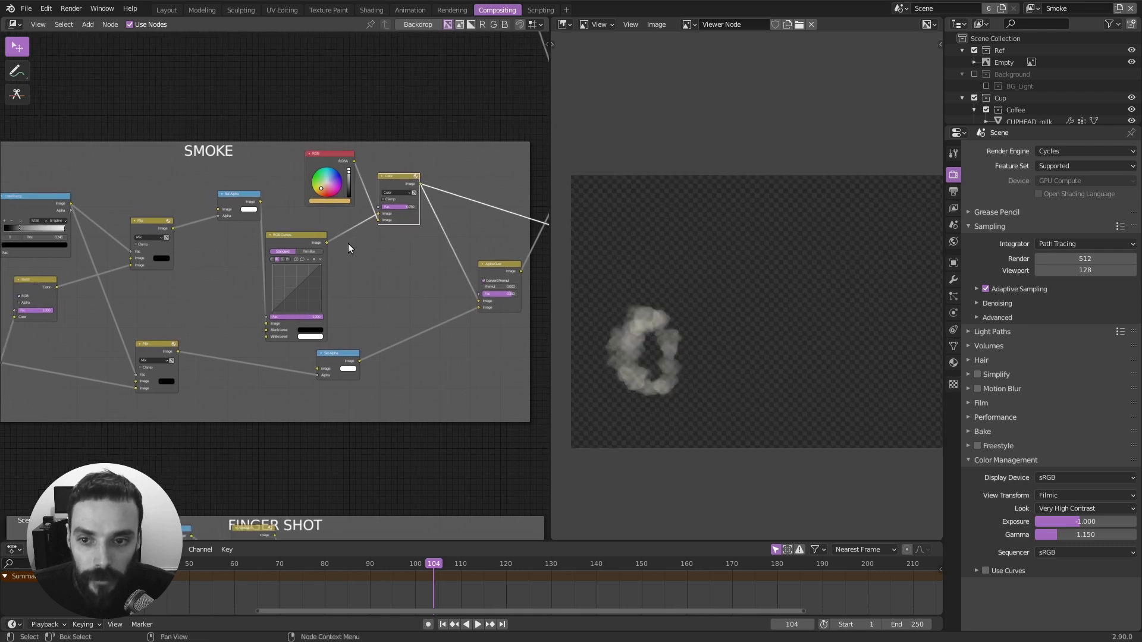
drag(317, 237, 337, 219)
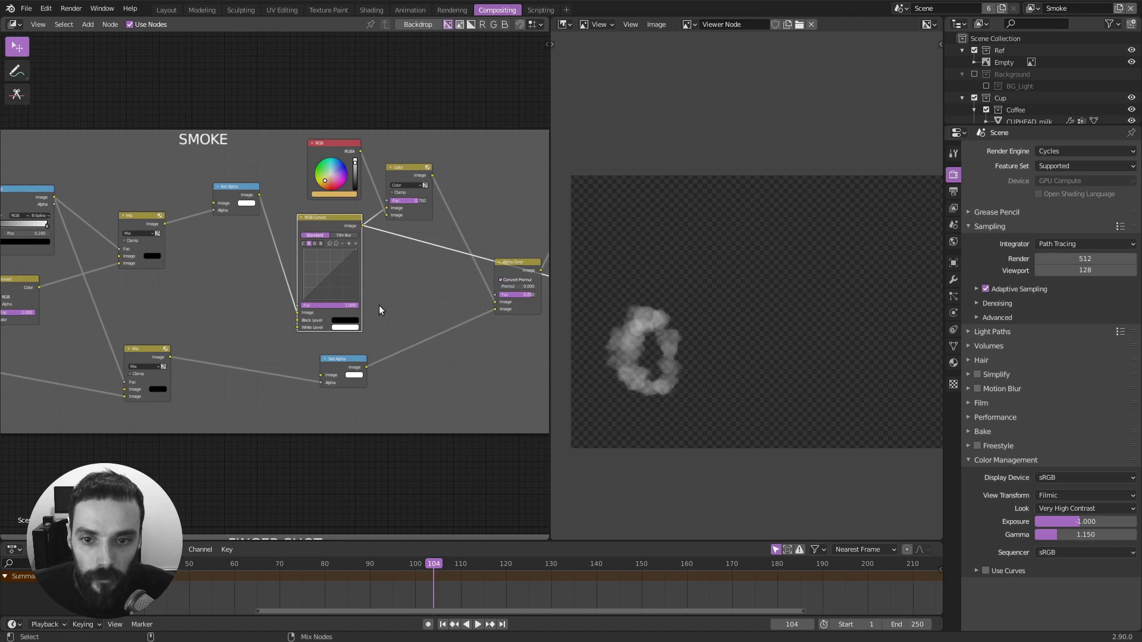
ctrl+shift+click(413, 171)
Preview the SMOKE frame's Alpha Over node, followed by the lower Set Alpha node that isolates the cup steam.
middle_drag(499, 304, 364, 300)
ctrl+shift+click(377, 259)
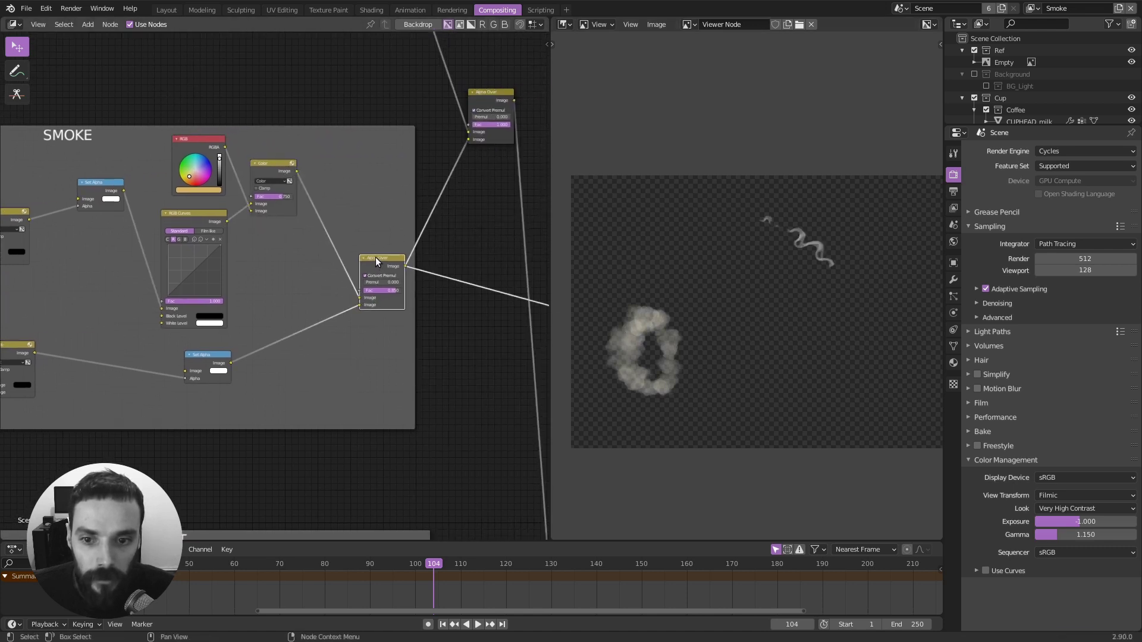
middle_drag(376, 257, 358, 241)
middle_drag(295, 316, 404, 305)
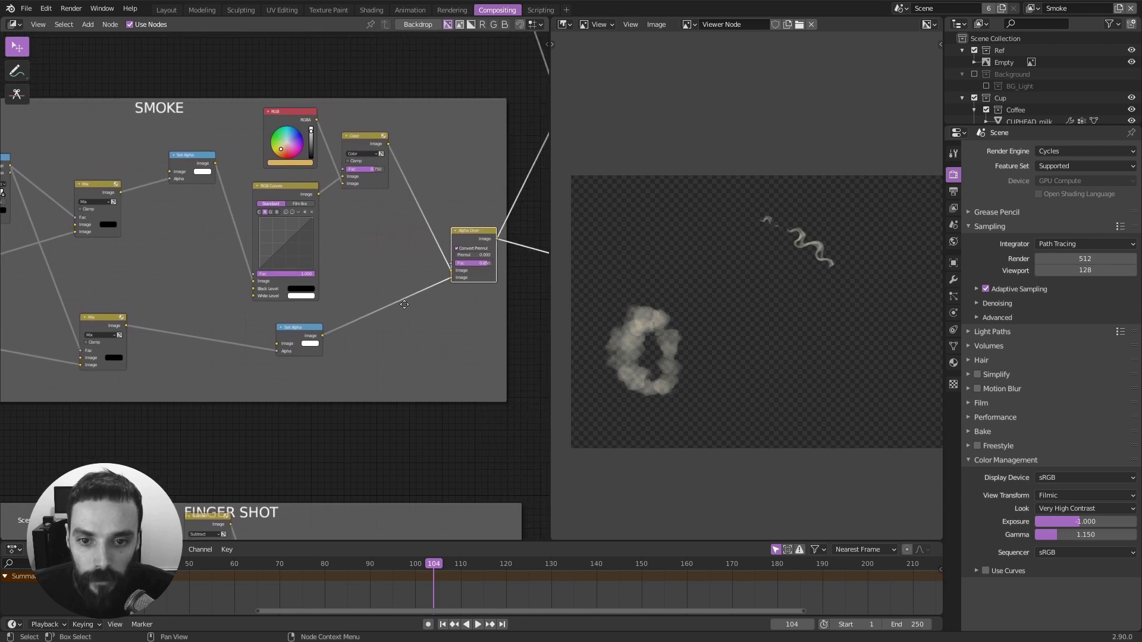
scroll(326, 341, up, 1)
ctrl+shift+click(294, 337)
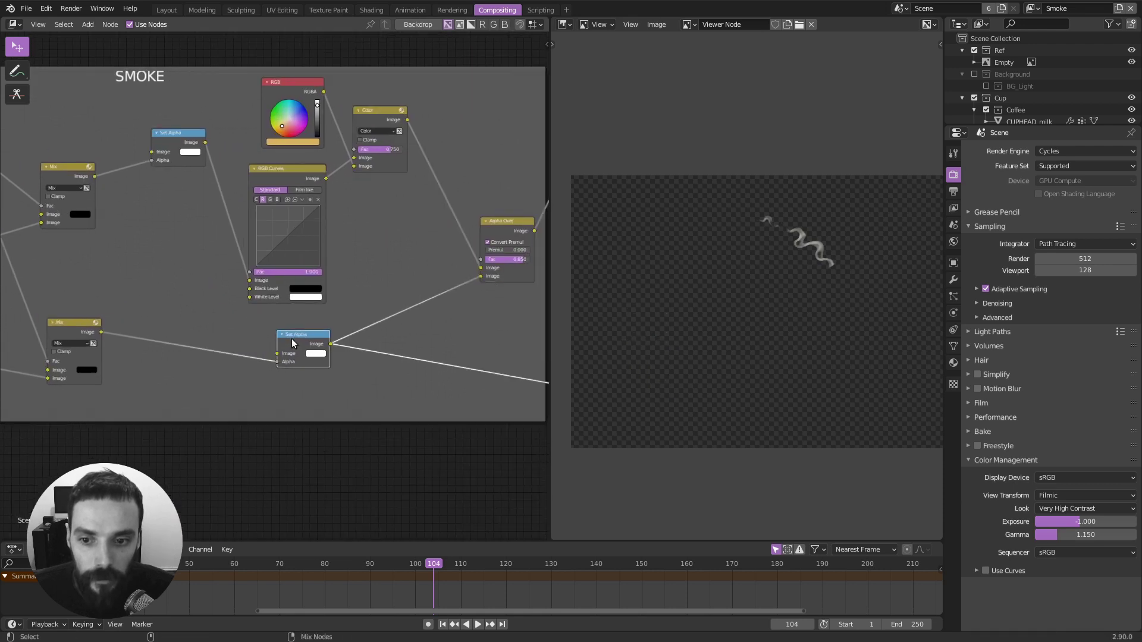
scroll(294, 337, up, 2)
middle_drag(294, 337, 351, 345)
scroll(363, 344, down, 2)
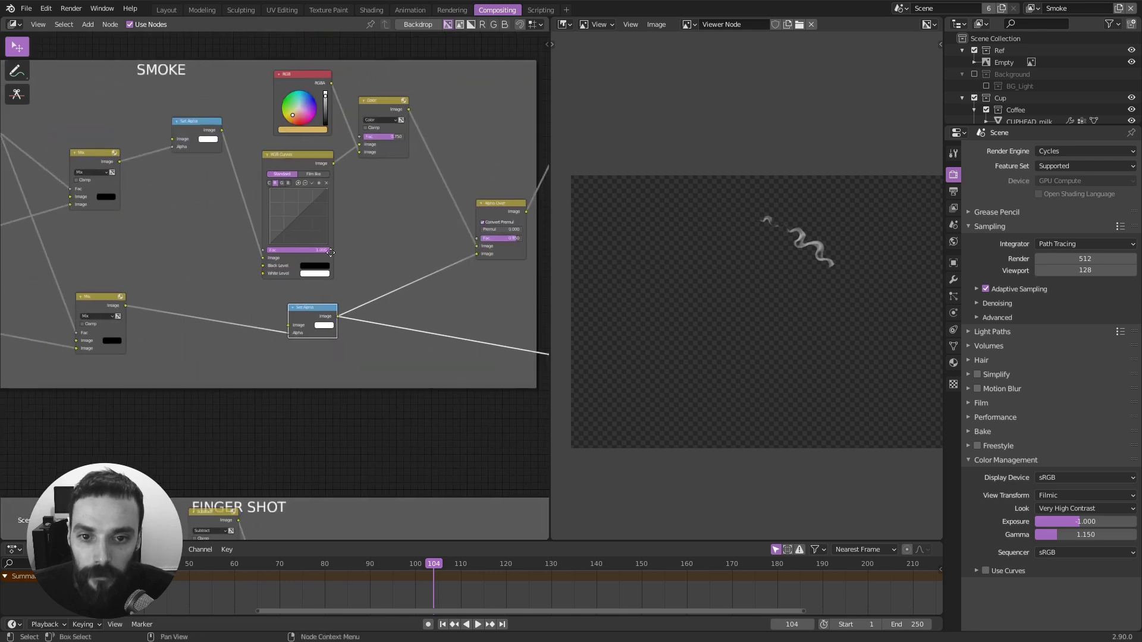
Preview the combined smoke, then the Alpha Over node that composites it over the character and background, and frame the image.
middle_drag(330, 253, 106, 295)
ctrl+shift+click(280, 251)
middle_drag(212, 270, 209, 363)
scroll(381, 181, up, 1)
ctrl+shift+click(381, 158)
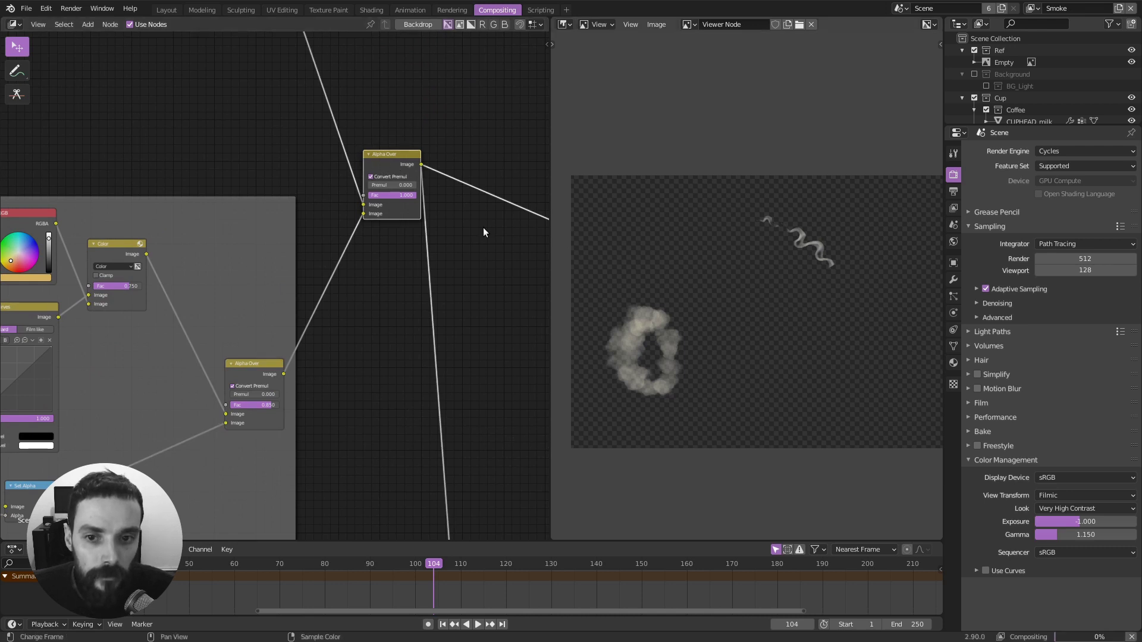
middle_drag(424, 218, 411, 244)
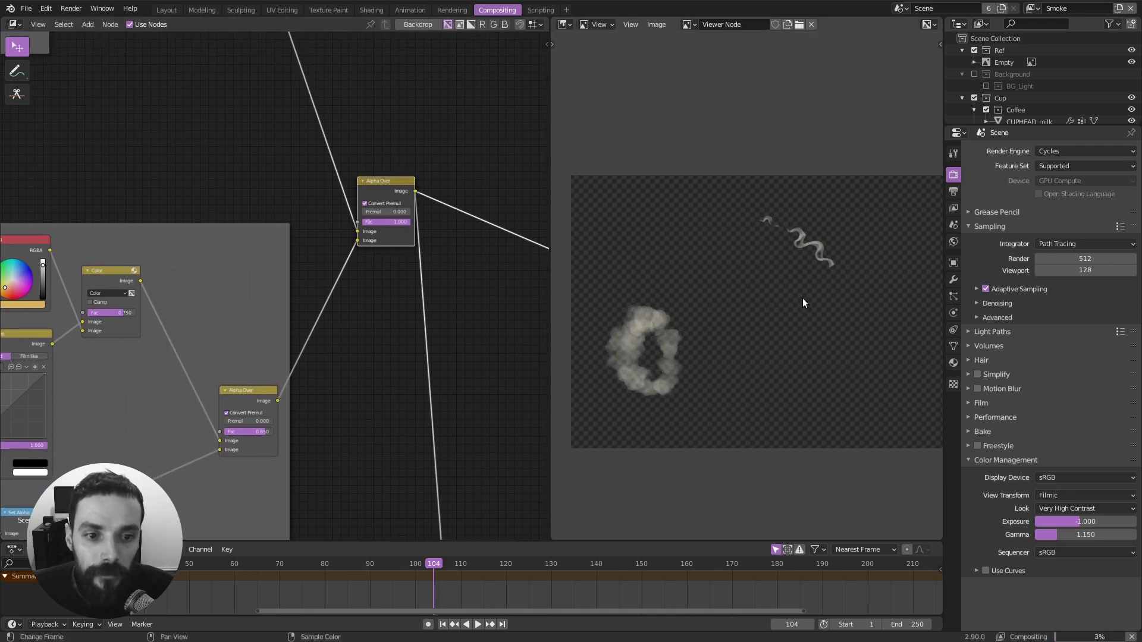
middle_drag(836, 300, 885, 269)
scroll(708, 312, up, 3)
scroll(756, 321, down, 2)
middle_drag(757, 324, 818, 311)
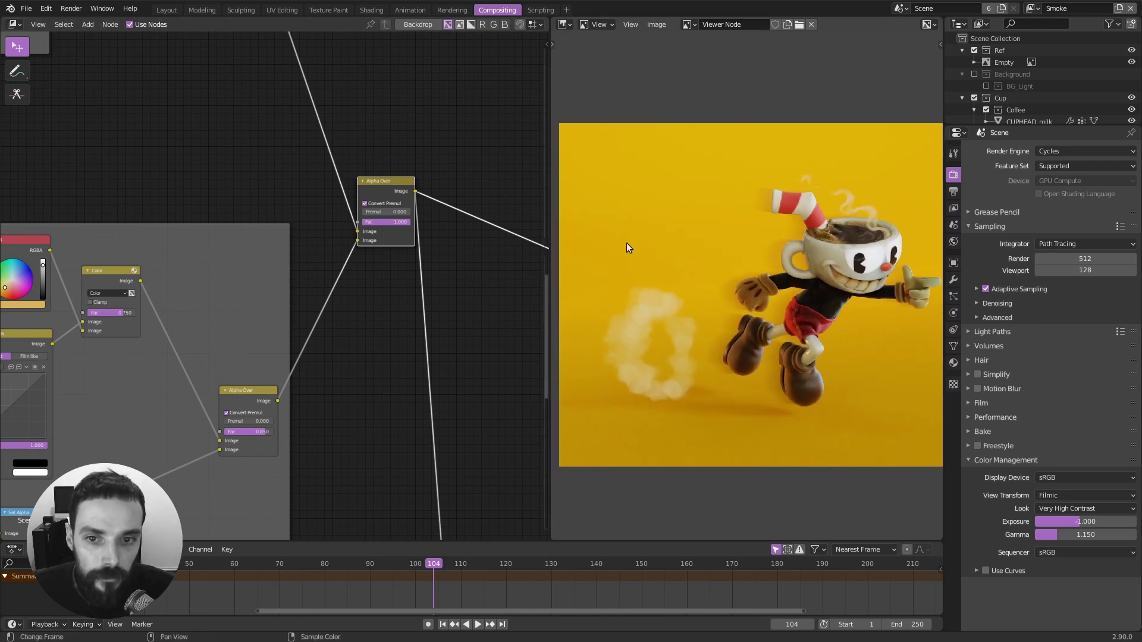
Examine how the Finger Shoot render layer's Emit pass feeds the ColorRamp and Subtract nodes in the FINGER SHOT frame.
scroll(747, 305, down, 1)
scroll(380, 390, down, 2)
middle_drag(380, 390, 359, 286)
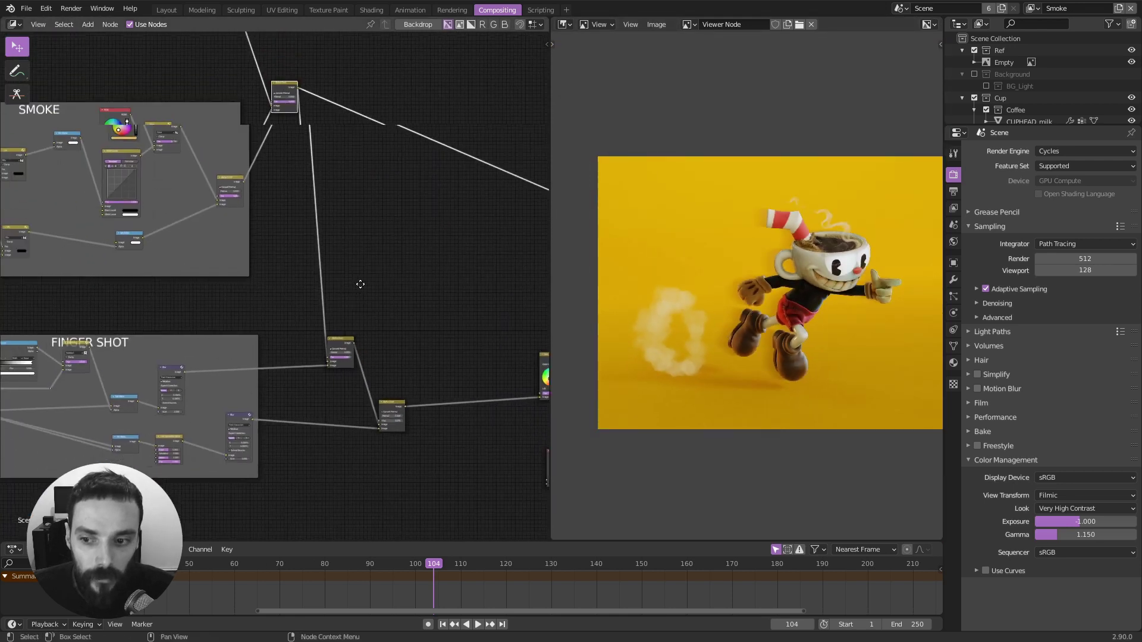
scroll(441, 262, up, 3)
scroll(294, 352, up, 2)
middle_drag(294, 352, 364, 204)
scroll(259, 297, up, 2)
middle_drag(259, 298, 331, 312)
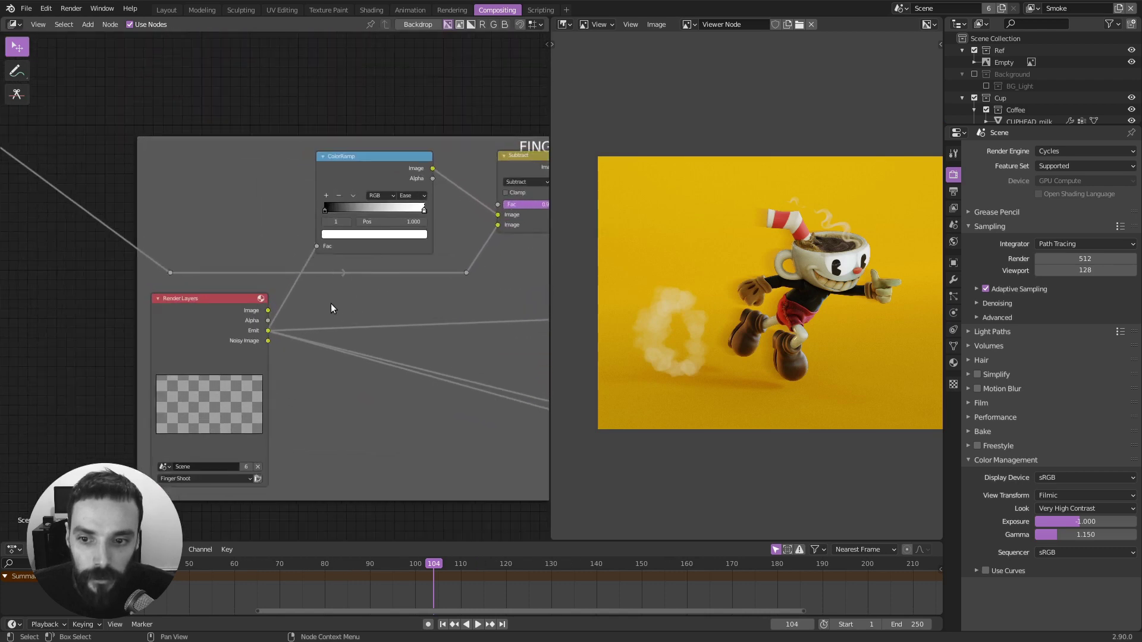
Preview the Finger Shoot render layer's Emit pass in the viewer and inspect the blast and the two projectiles up close.
scroll(284, 329, up, 1)
ctrl+shift+click(267, 338)
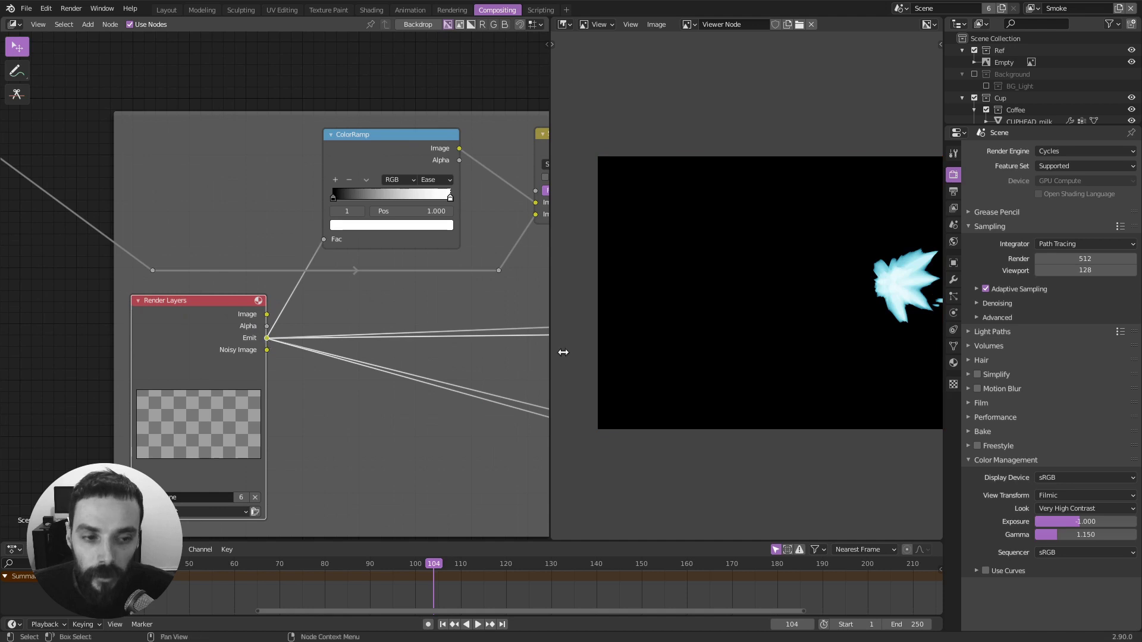
middle_drag(811, 326, 770, 334)
scroll(801, 336, down, 2)
scroll(801, 336, up, 5)
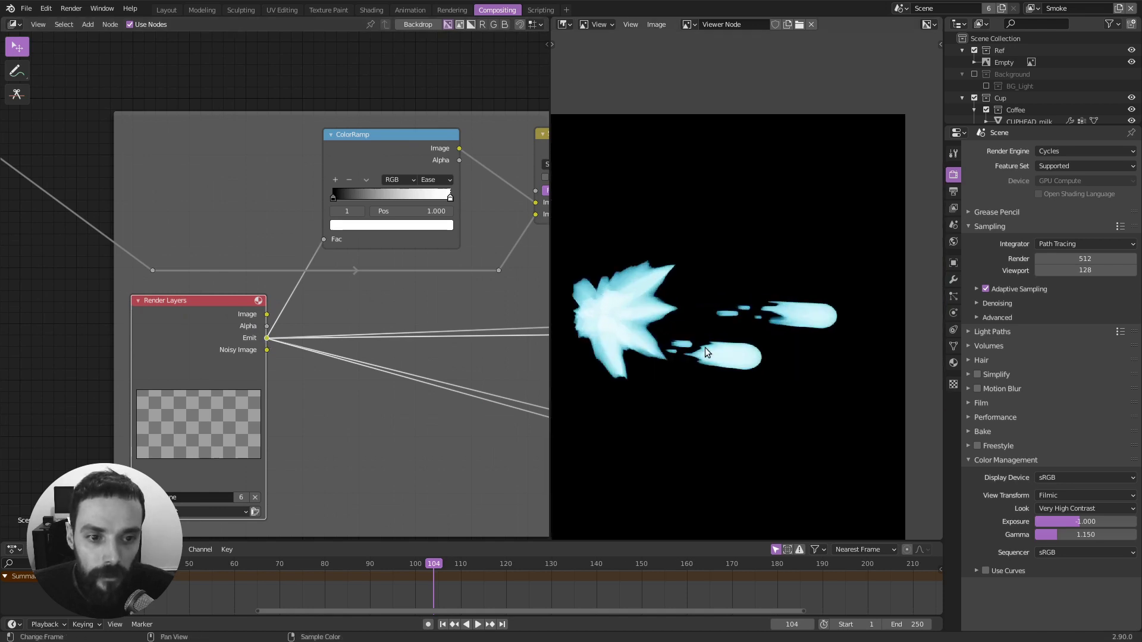
middle_drag(759, 352, 708, 333)
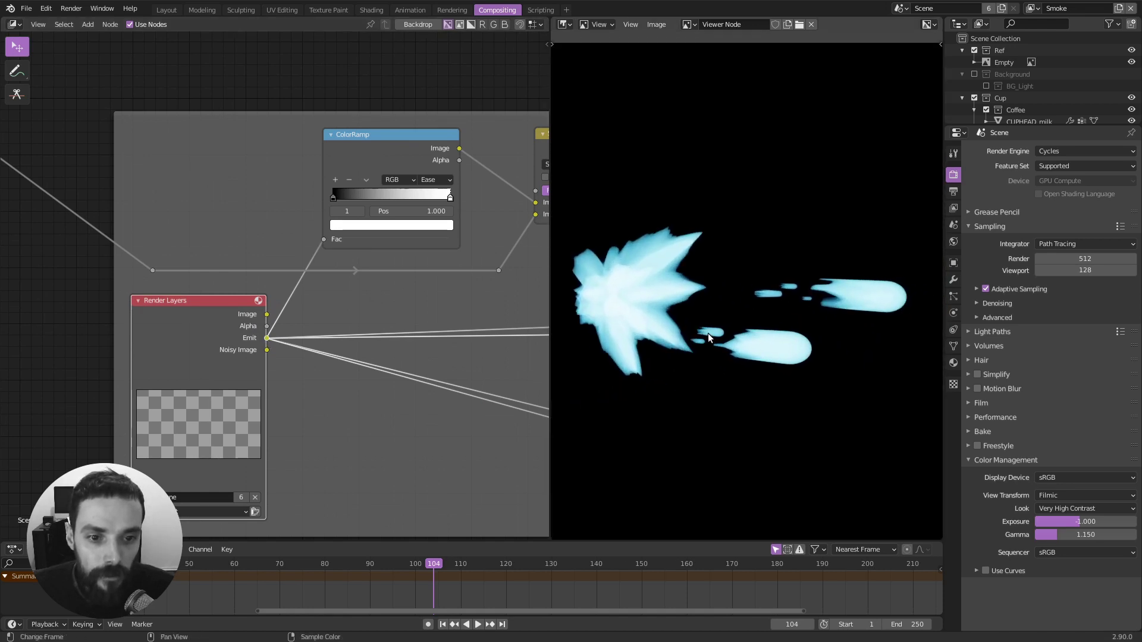
scroll(733, 346, down, 2)
scroll(769, 348, up, 2)
scroll(423, 329, down, 2)
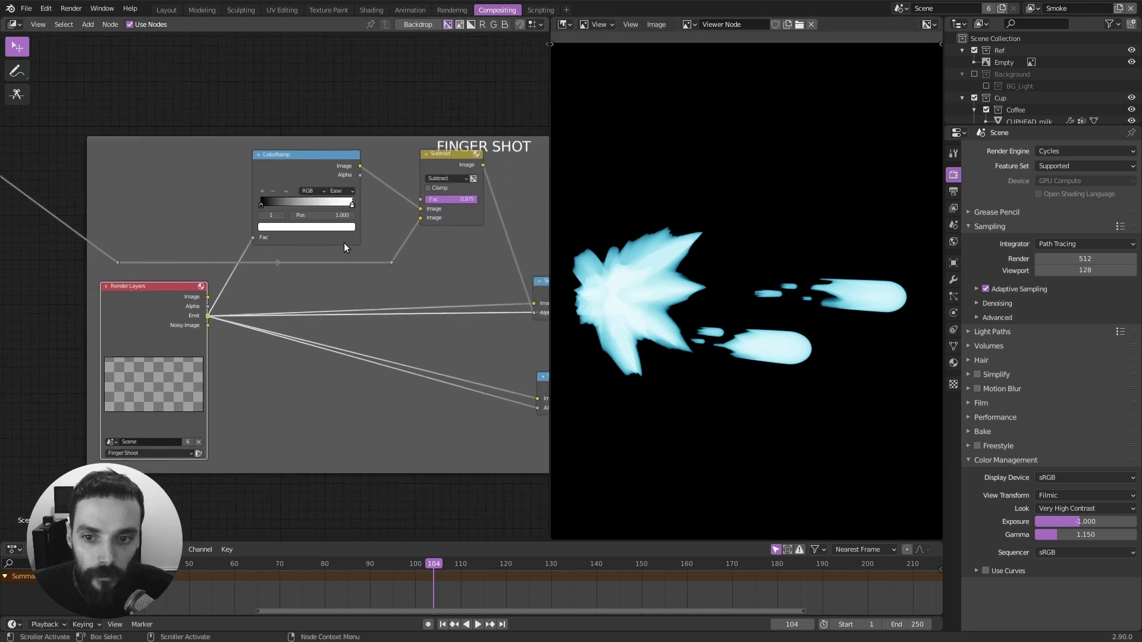
Preview the FINGER SHOT frame's ColorRamp mask, followed by the Subtract node that cuts the hand out of it.
ctrl+shift+click(317, 162)
ctrl+scroll(335, 210, right, 2)
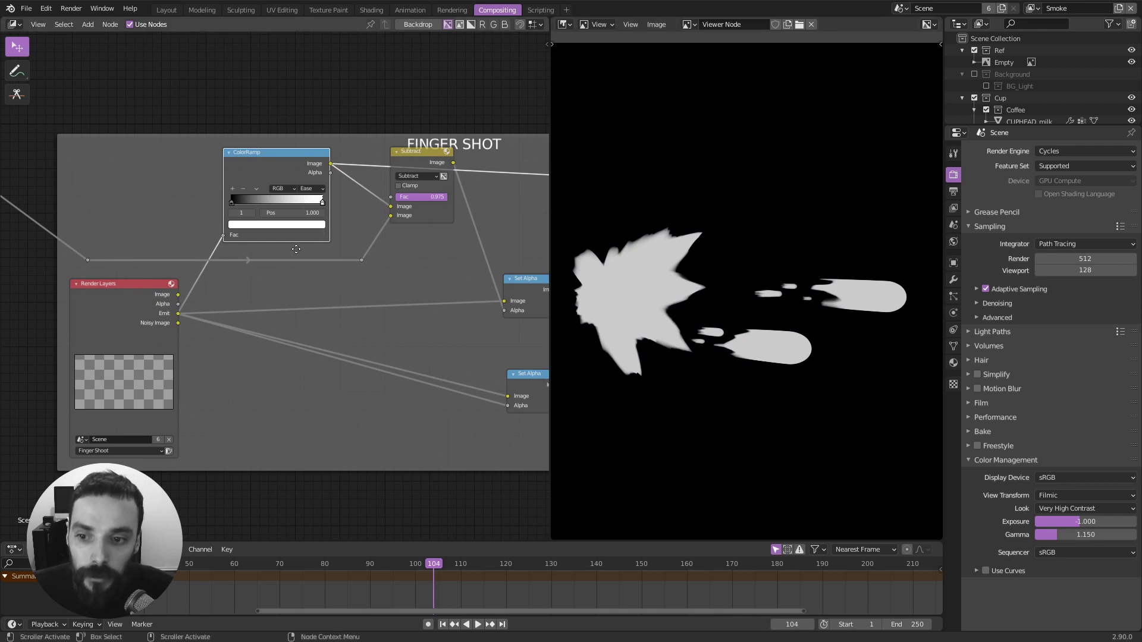
middle_drag(296, 249, 302, 251)
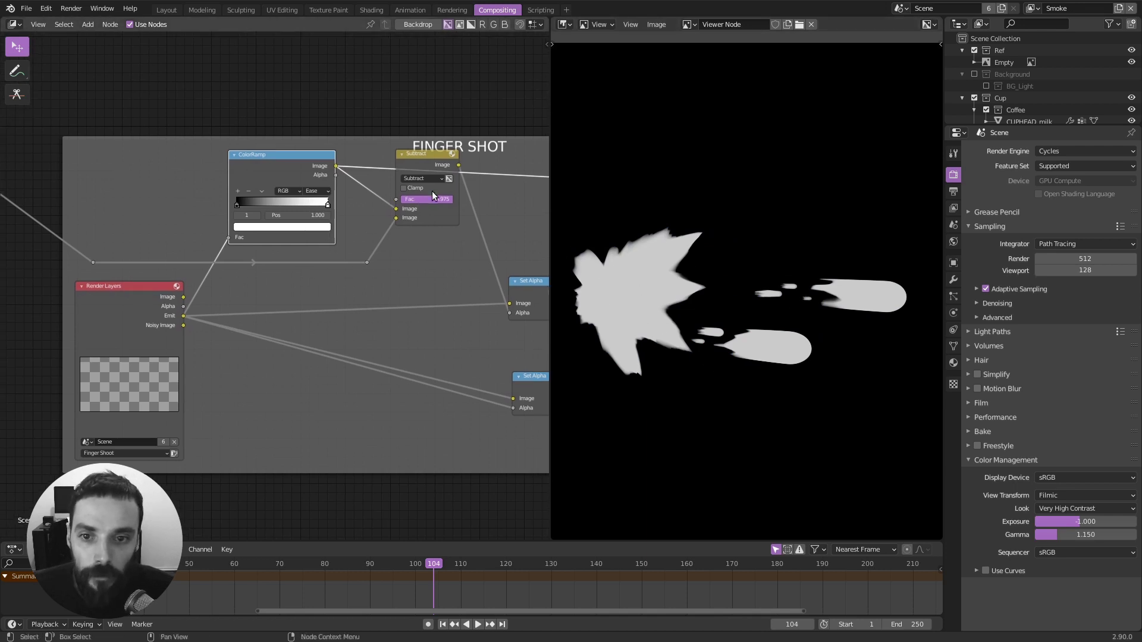
middle_drag(431, 191, 401, 189)
ctrl+shift+click(383, 158)
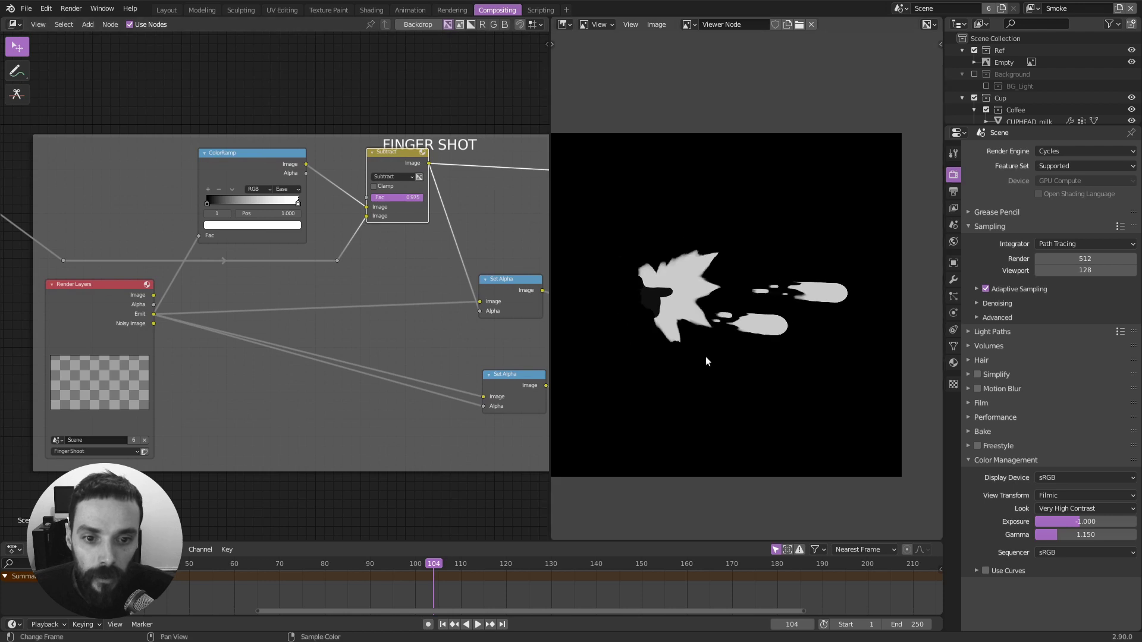
scroll(679, 291, up, 3)
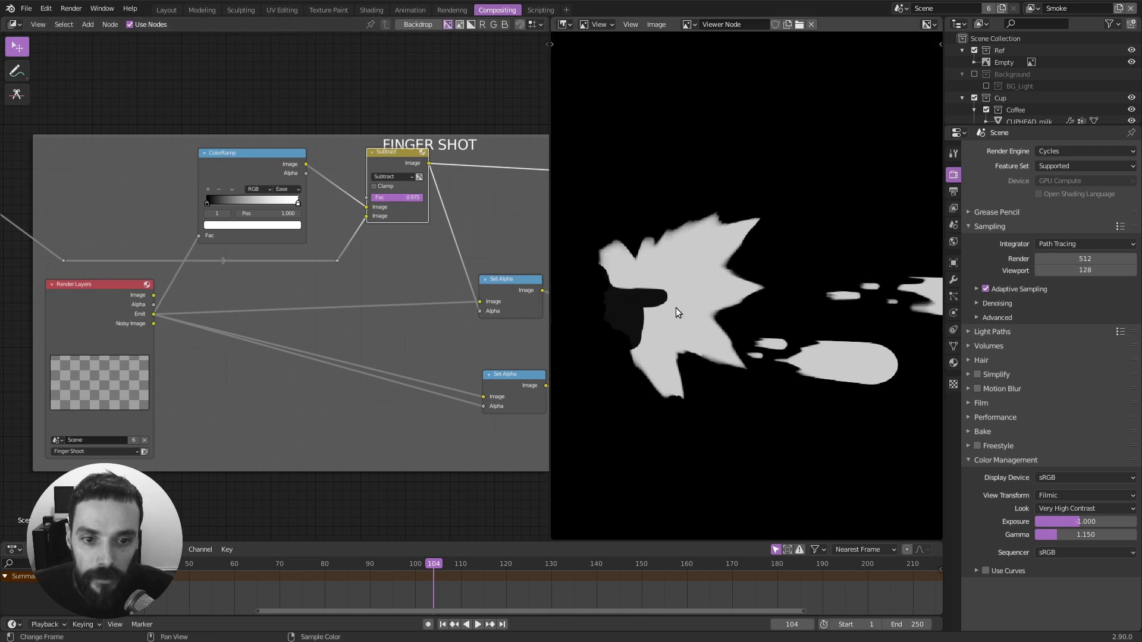
scroll(416, 271, down, 1)
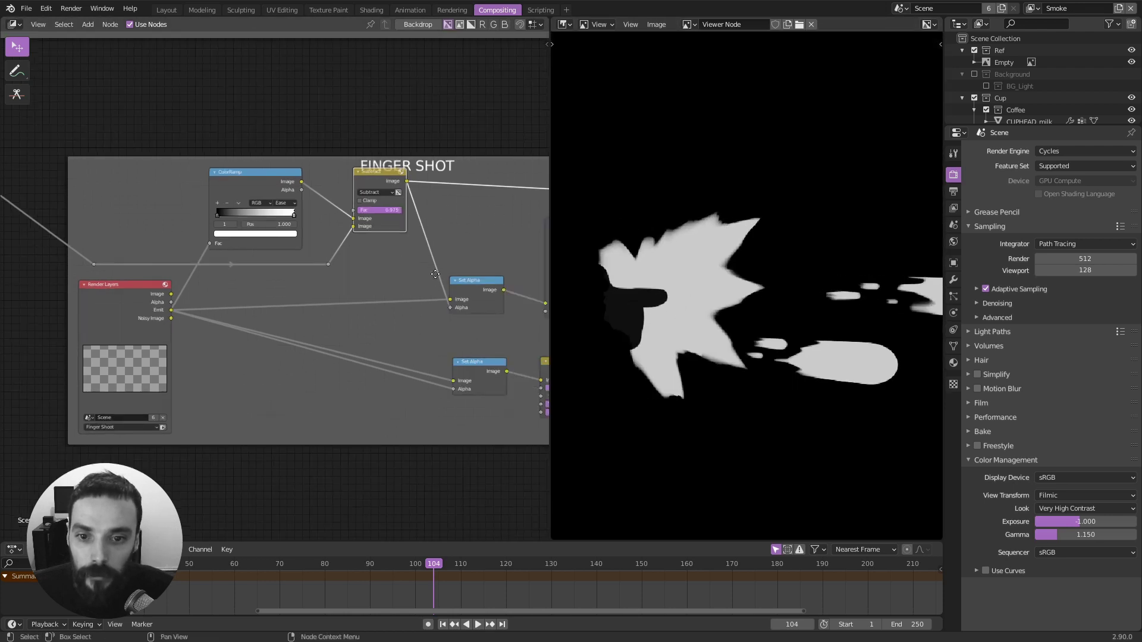
Preview the upper Set Alpha node in the FINGER SHOT frame and compare it with the Emit pass and the Subtract mask.
middle_drag(435, 275, 394, 256)
ctrl+shift+click(391, 254)
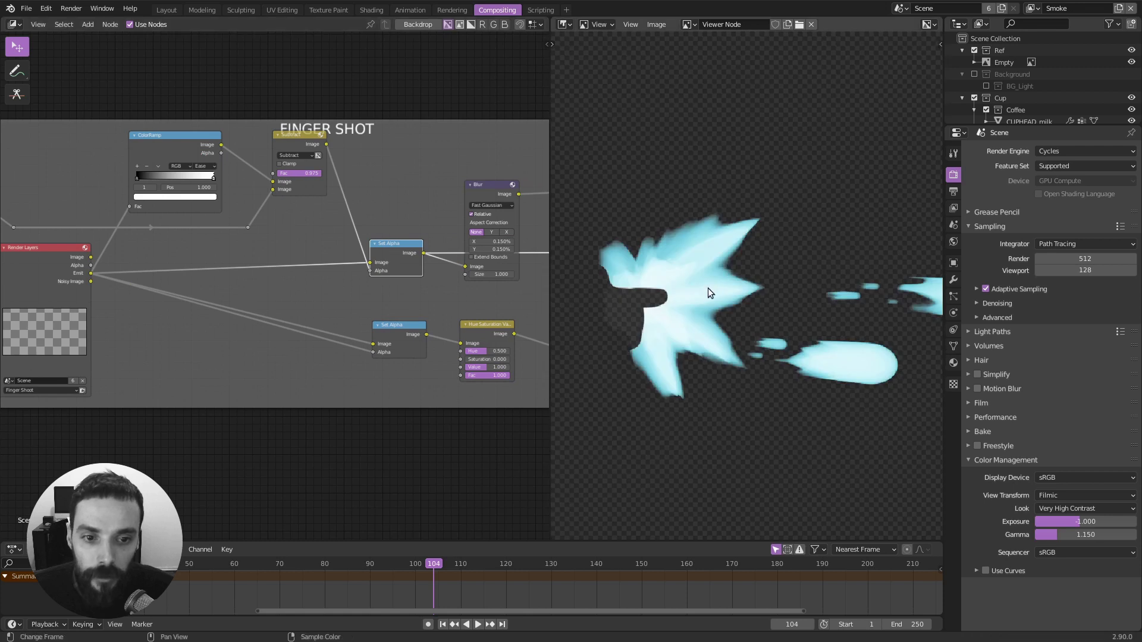
scroll(381, 273, up, 2)
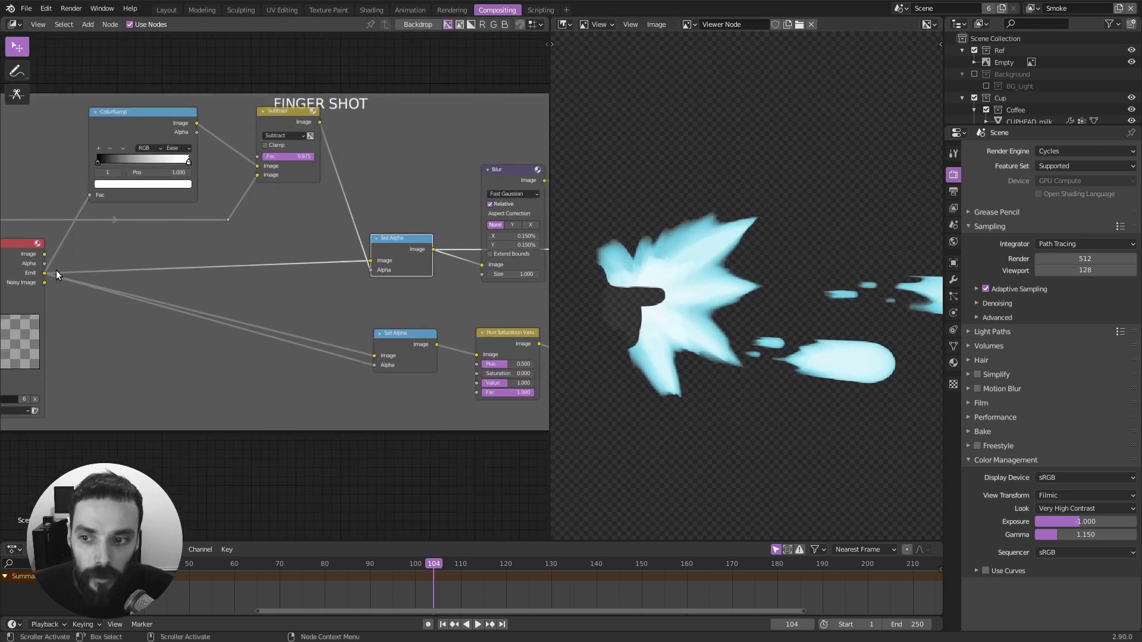
drag(44, 274, 371, 270)
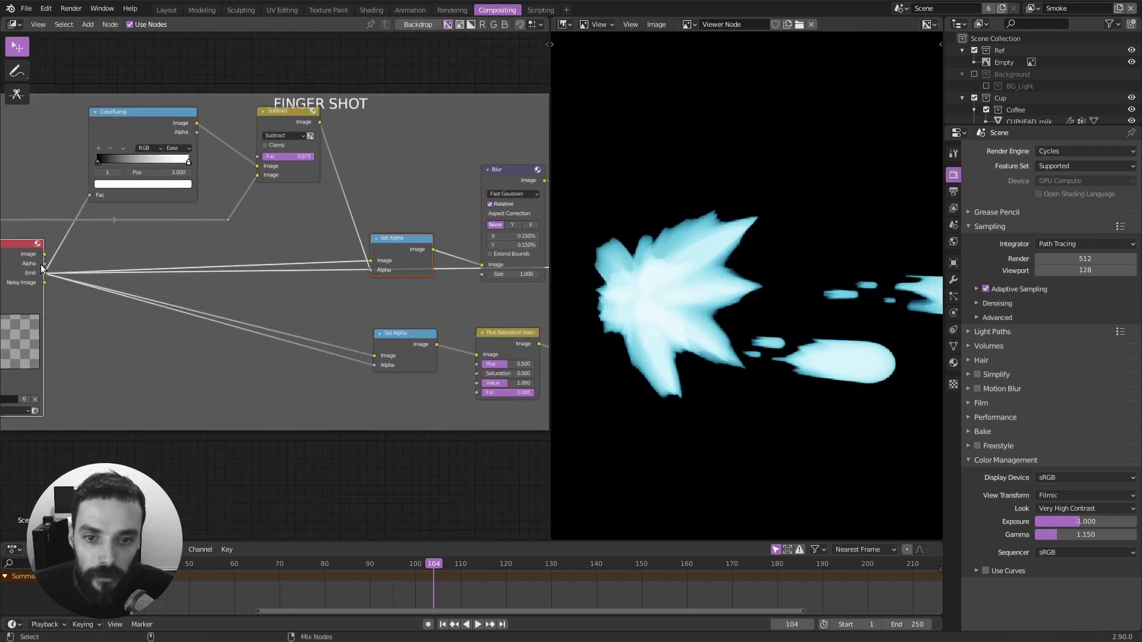
ctrl+shift+click(286, 115)
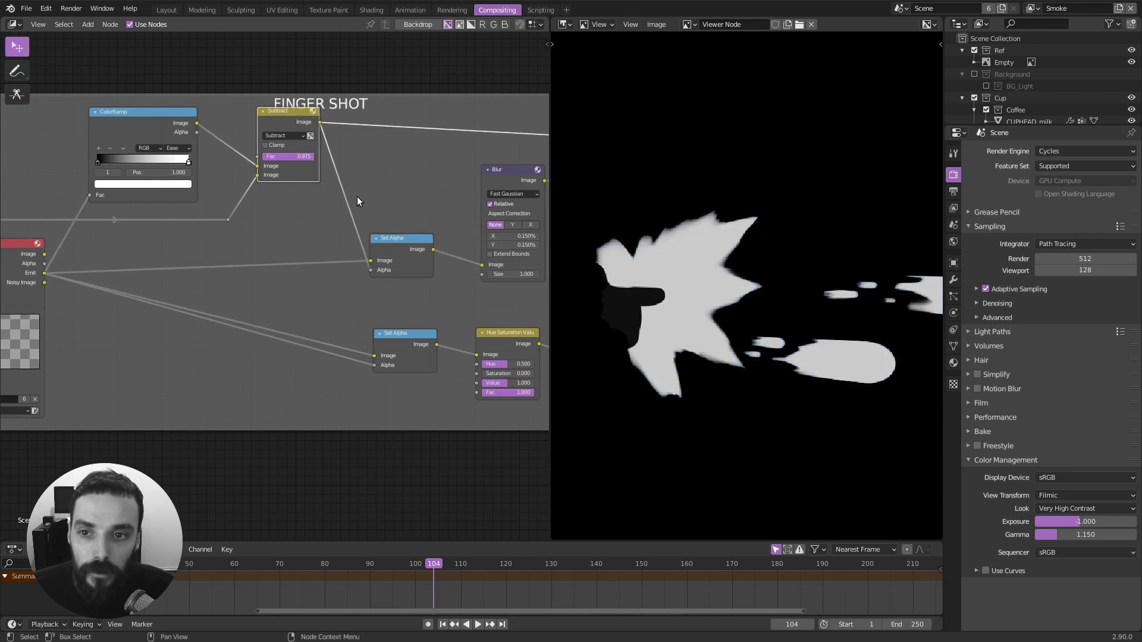
middle_drag(360, 222, 407, 210)
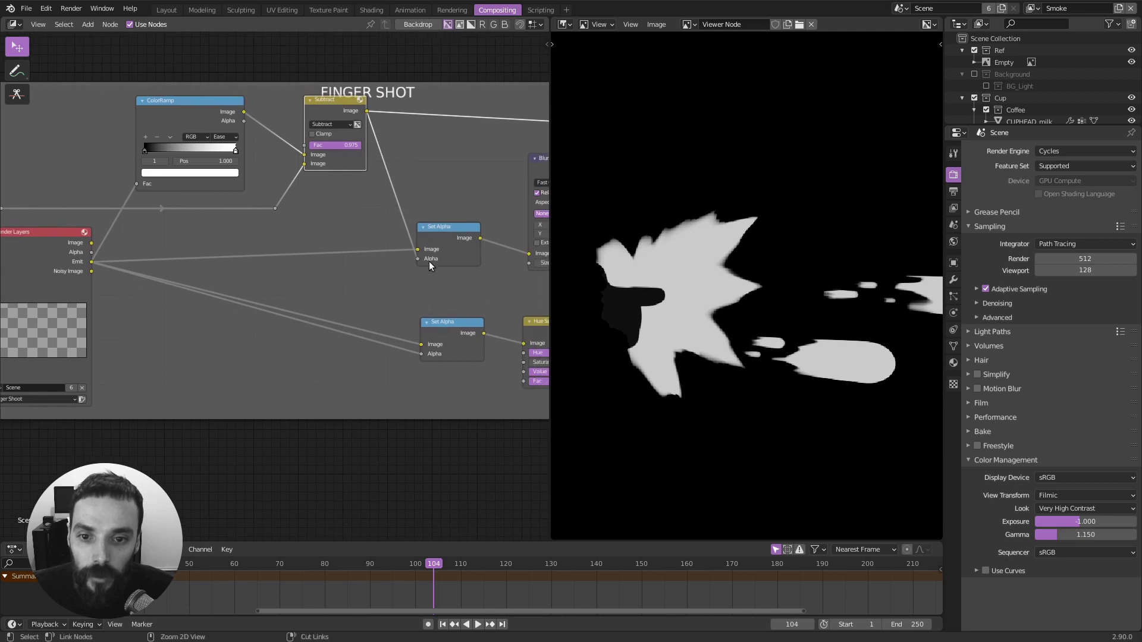
ctrl+shift+click(448, 242)
Compare the lower Set Alpha node's output with the upper one and trace its branch through Hue Saturation Value and Blur.
middle_drag(532, 323, 457, 291)
ctrl+shift+click(381, 293)
ctrl+shift+click(382, 201)
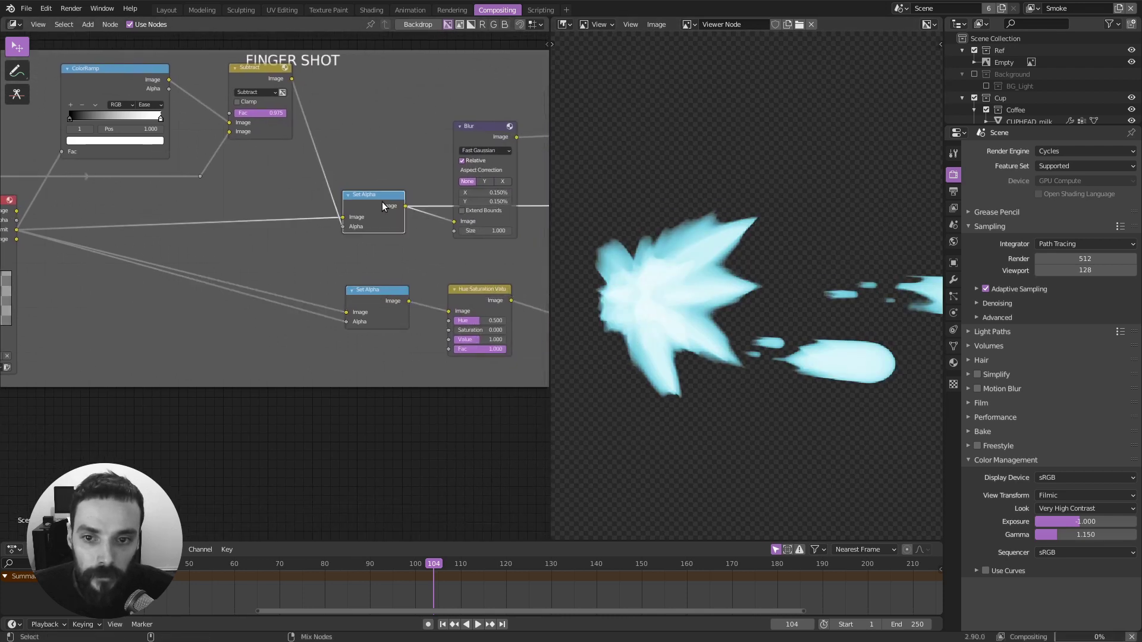
middle_drag(382, 201, 293, 186)
ctrl+shift+click(270, 271)
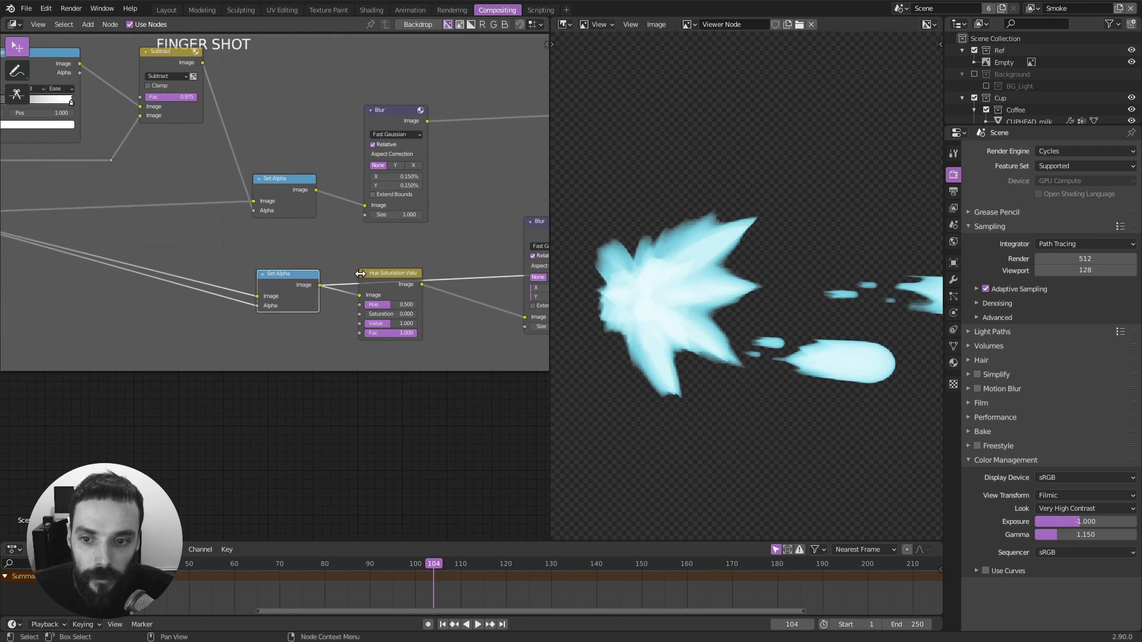
scroll(357, 258, down, 3)
middle_drag(464, 249, 315, 247)
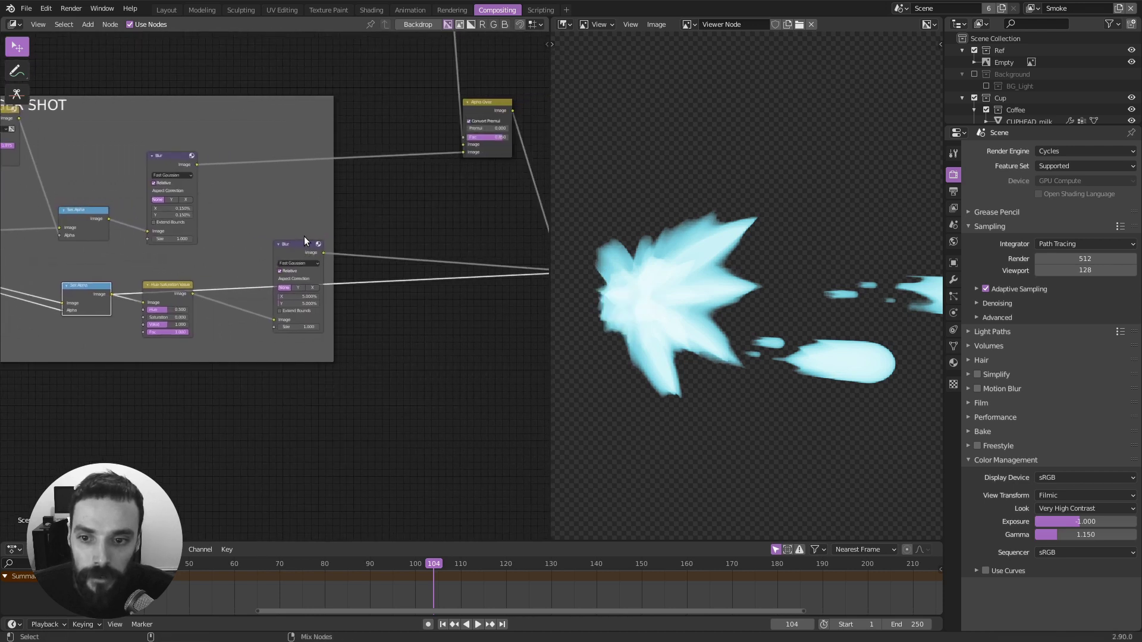
middle_drag(458, 256, 395, 235)
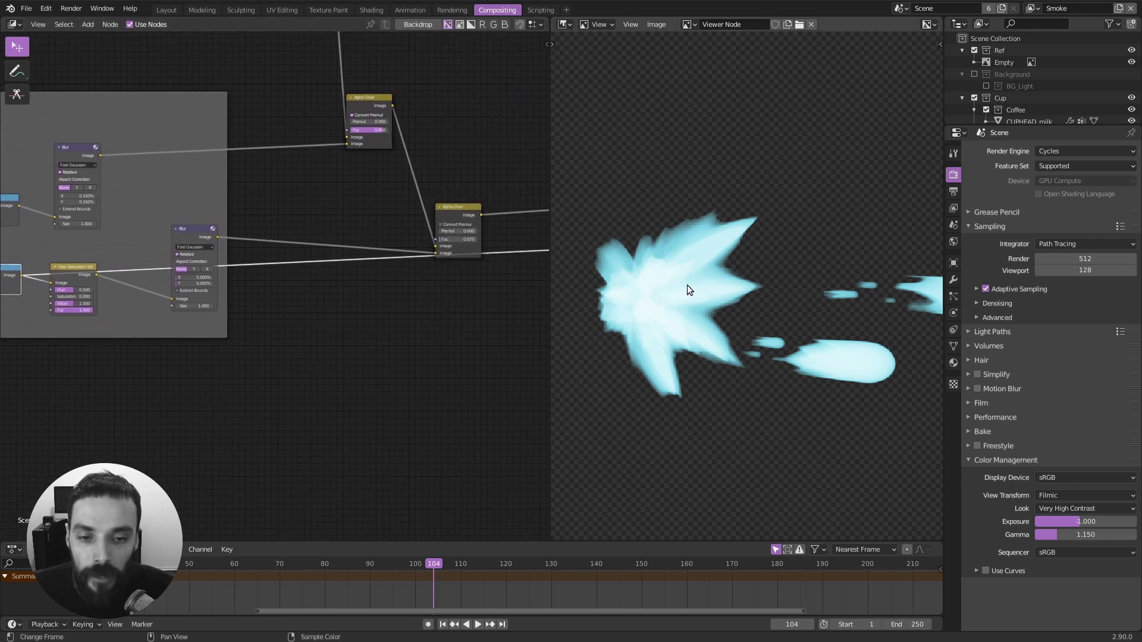
Preview the upper Alpha Over node fed by the FINGER SHOT frame and move that node slightly up and to the right.
scroll(376, 201, down, 4)
scroll(376, 196, up, 3)
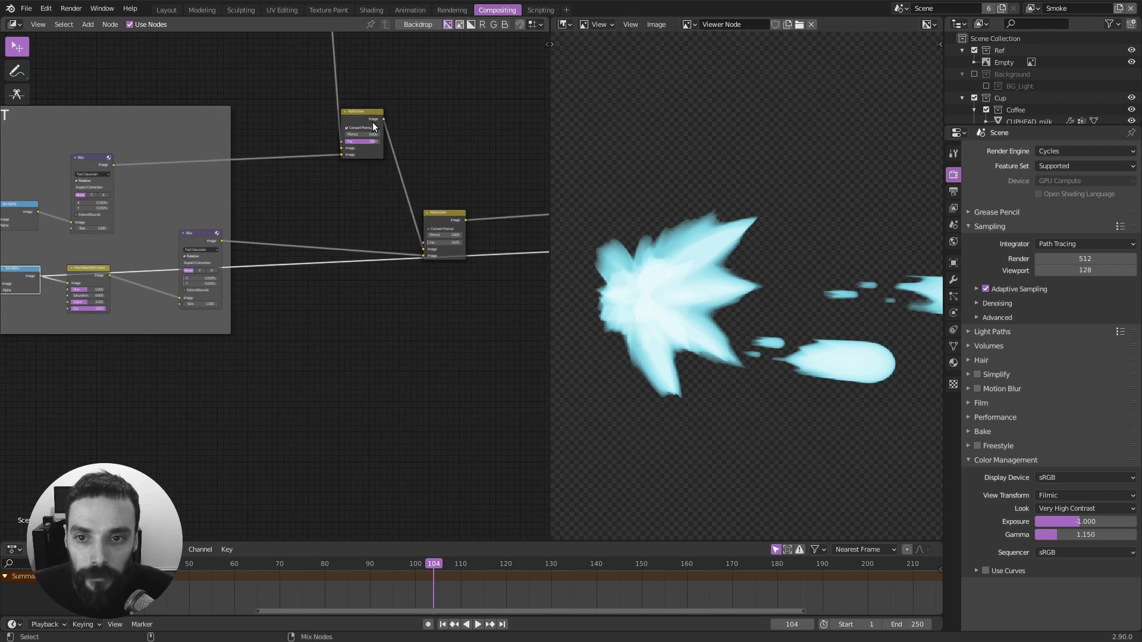
ctrl+shift+click(366, 113)
middle_drag(343, 238, 377, 319)
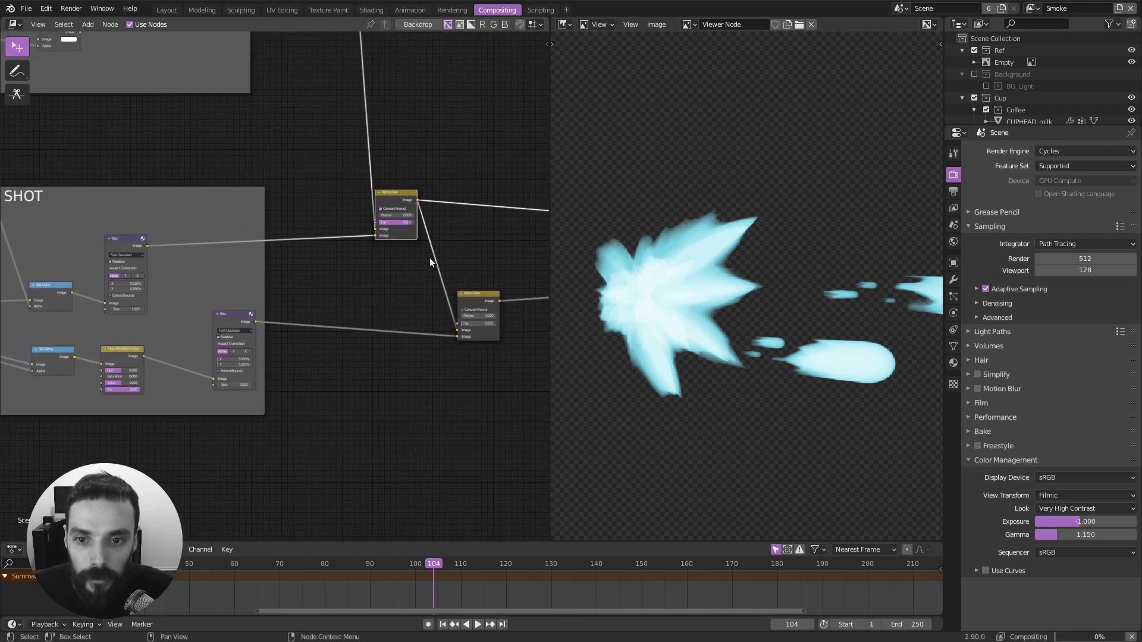
middle_drag(396, 244, 347, 267)
scroll(435, 243, up, 2)
scroll(354, 276, up, 1)
scroll(354, 276, down, 1)
drag(390, 209, 411, 167)
Examine how the finger blast and projectiles sit over the character and background in the composited image.
middle_drag(454, 290, 353, 243)
scroll(749, 309, down, 5)
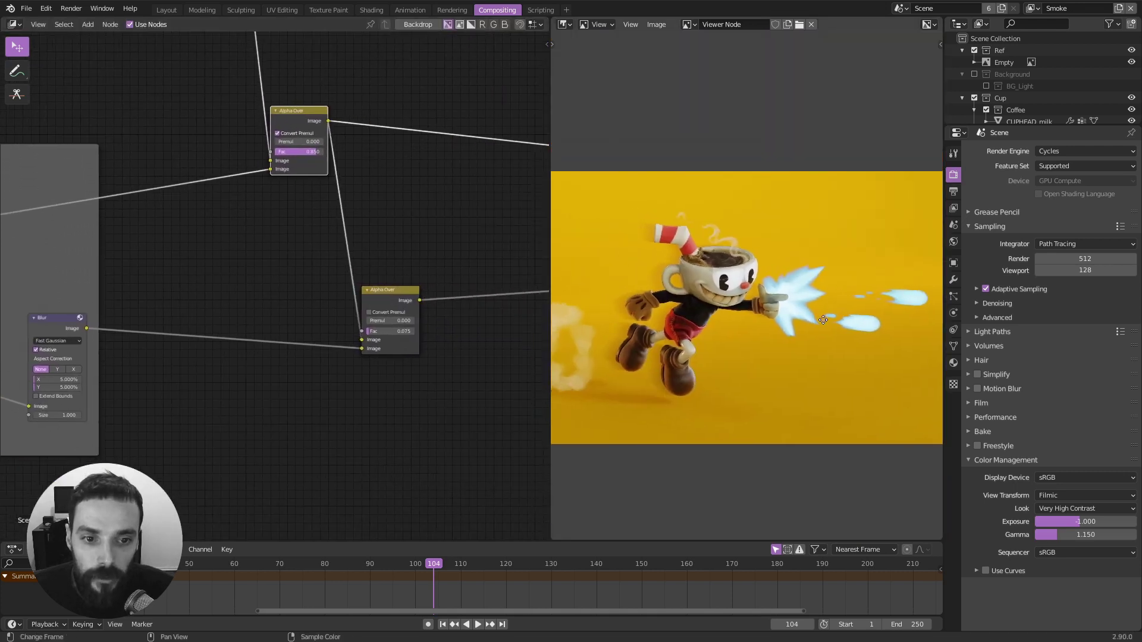
scroll(676, 355, up, 5)
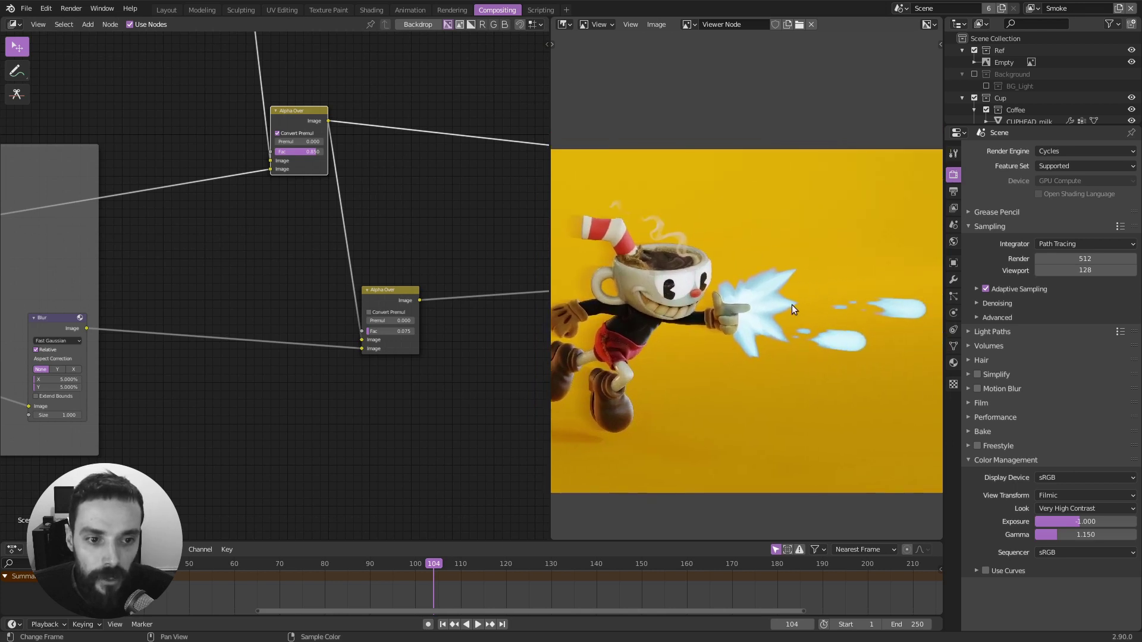
scroll(410, 291, down, 1)
Preview the lower Alpha Over node that adds the blurred glow around the blast and trace its incoming Blur branch.
mouse_move(409, 291)
middle_down()
mouse_move(382, 282)
mouse_move(421, 298)
middle_up()
ctrl+shift+click(345, 288)
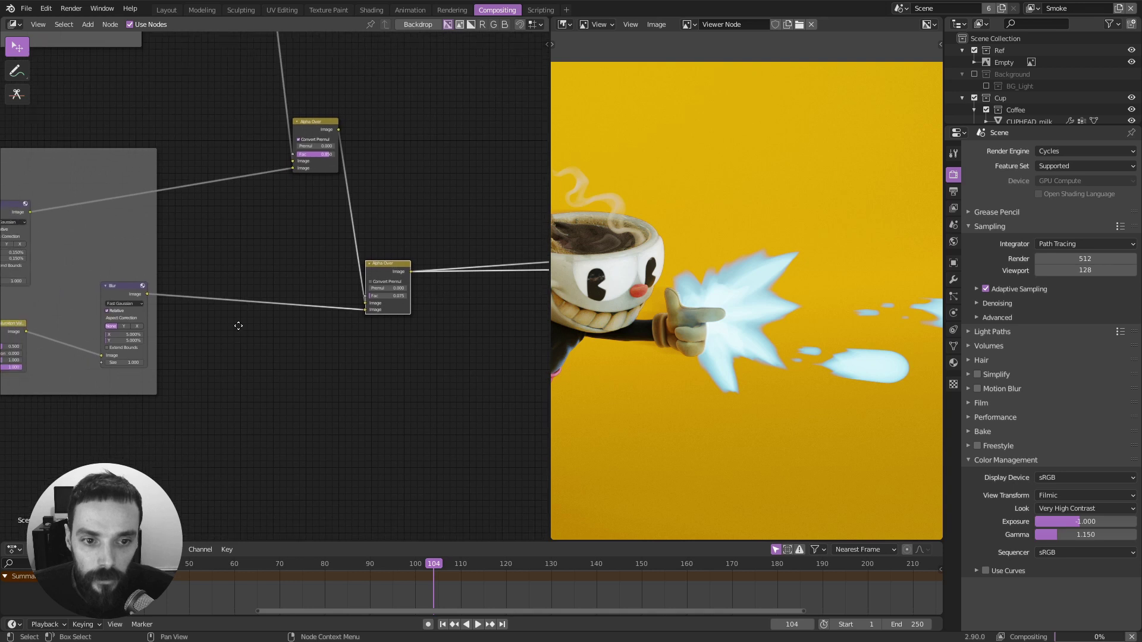
middle_drag(238, 327, 368, 310)
middle_drag(433, 325, 270, 312)
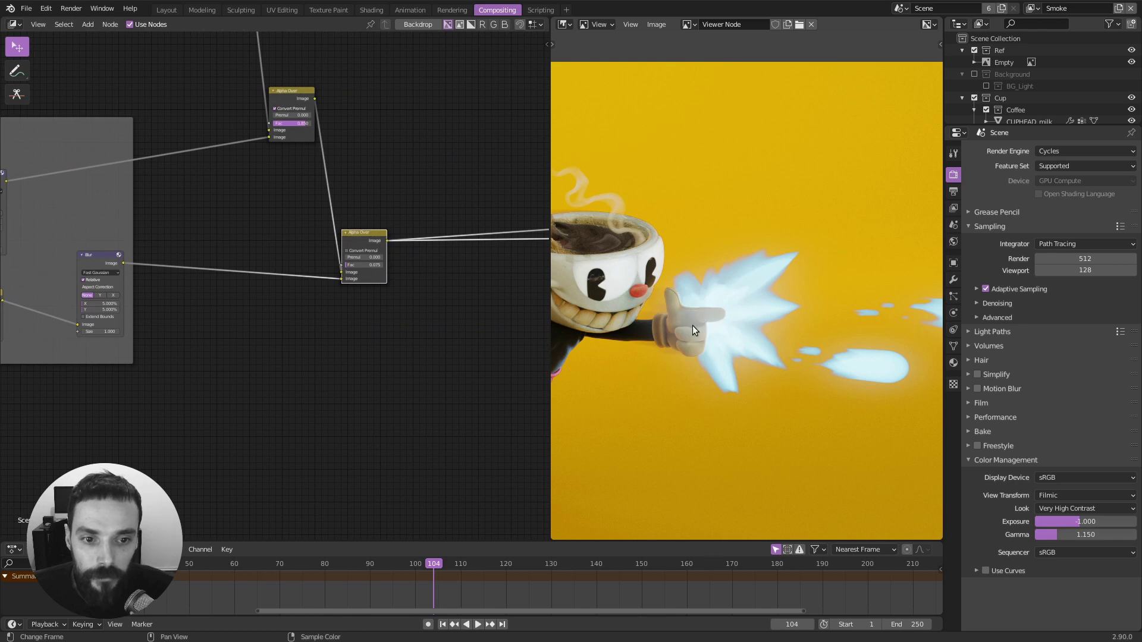
Preview the last node feeding the Composite output after the color grading chain and frame the full character image.
scroll(386, 273, down, 3)
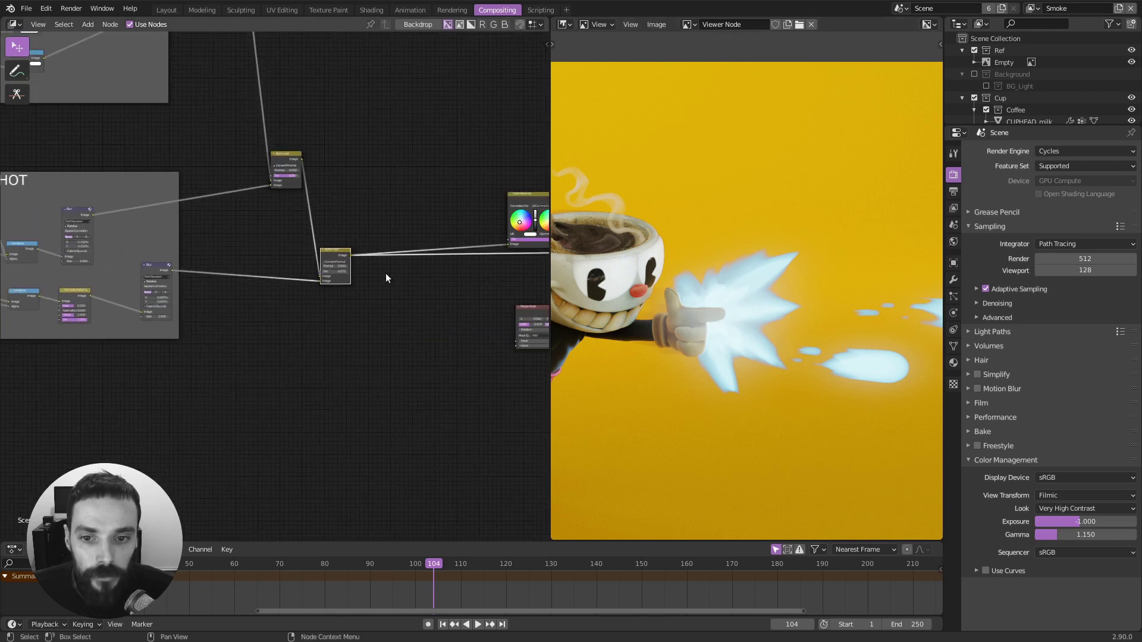
scroll(330, 267, down, 2)
middle_drag(330, 267, 282, 276)
scroll(444, 206, up, 1)
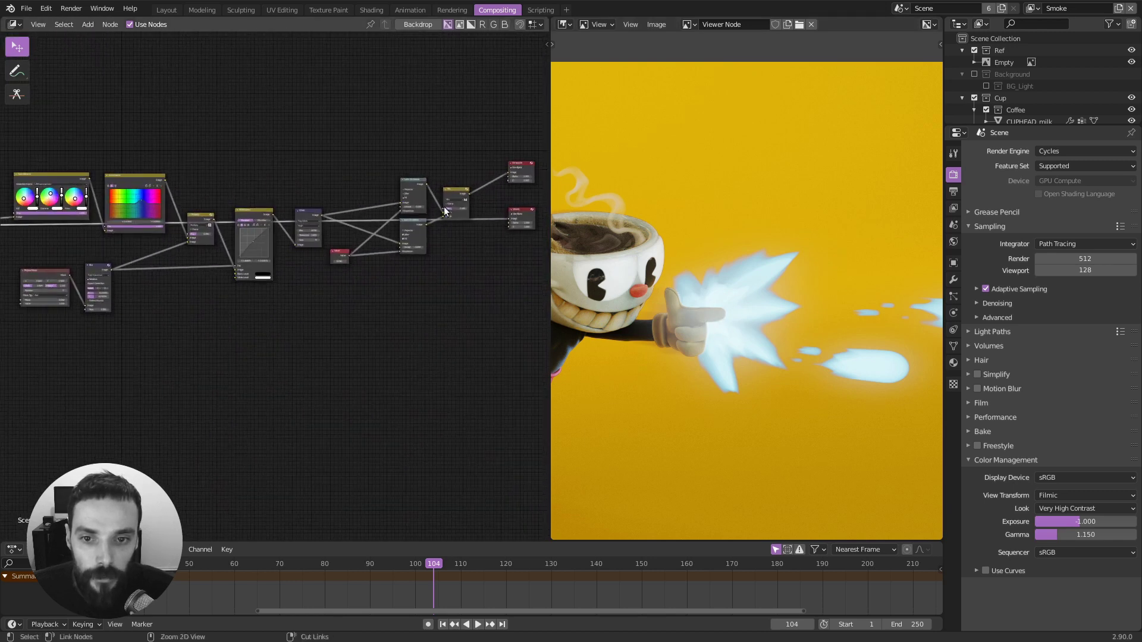
middle_drag(484, 292, 405, 299)
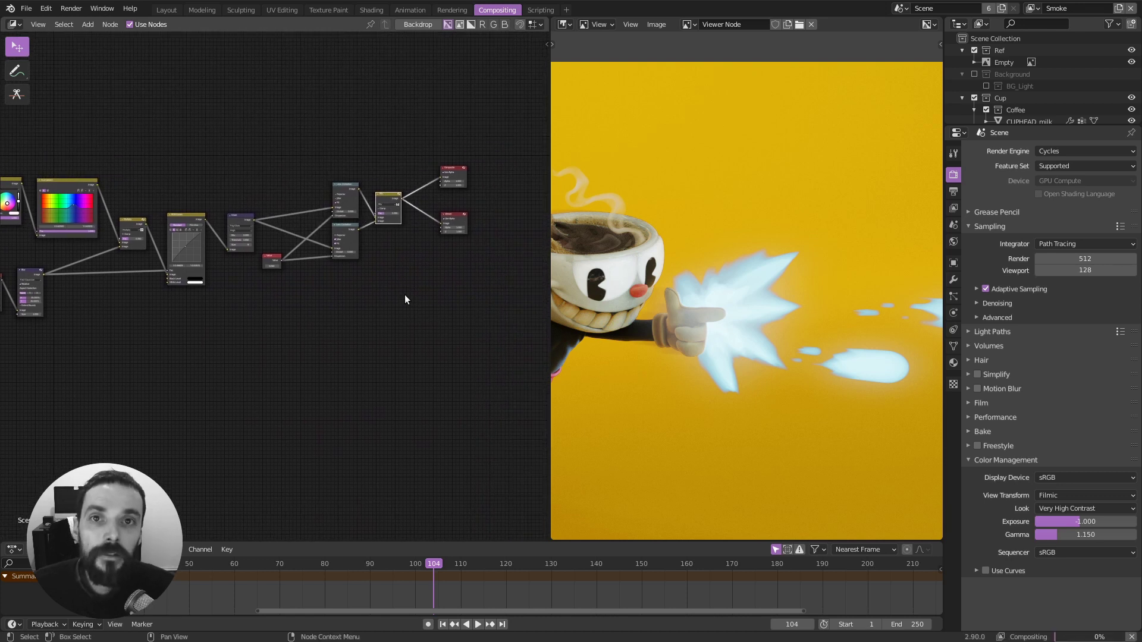
middle_drag(365, 308, 361, 318)
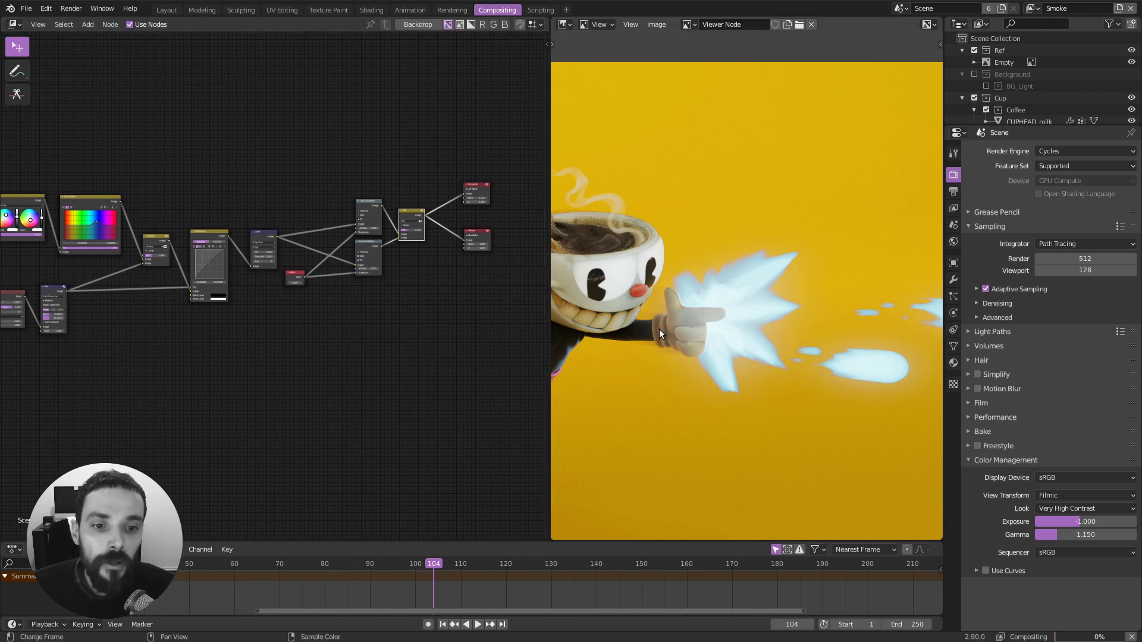
scroll(666, 331, down, 2)
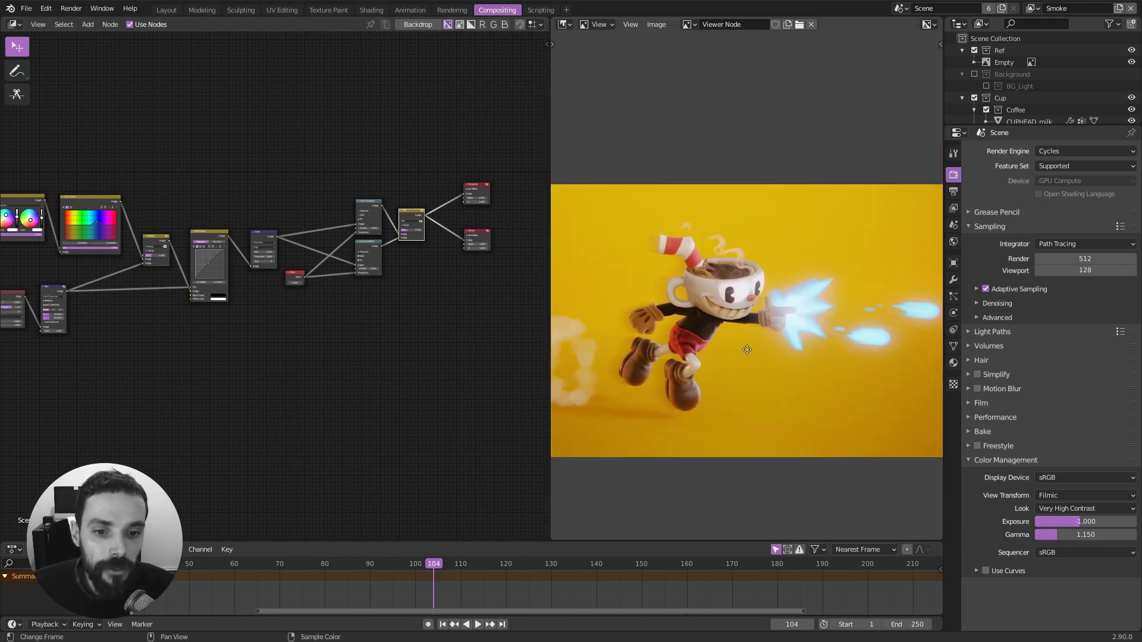